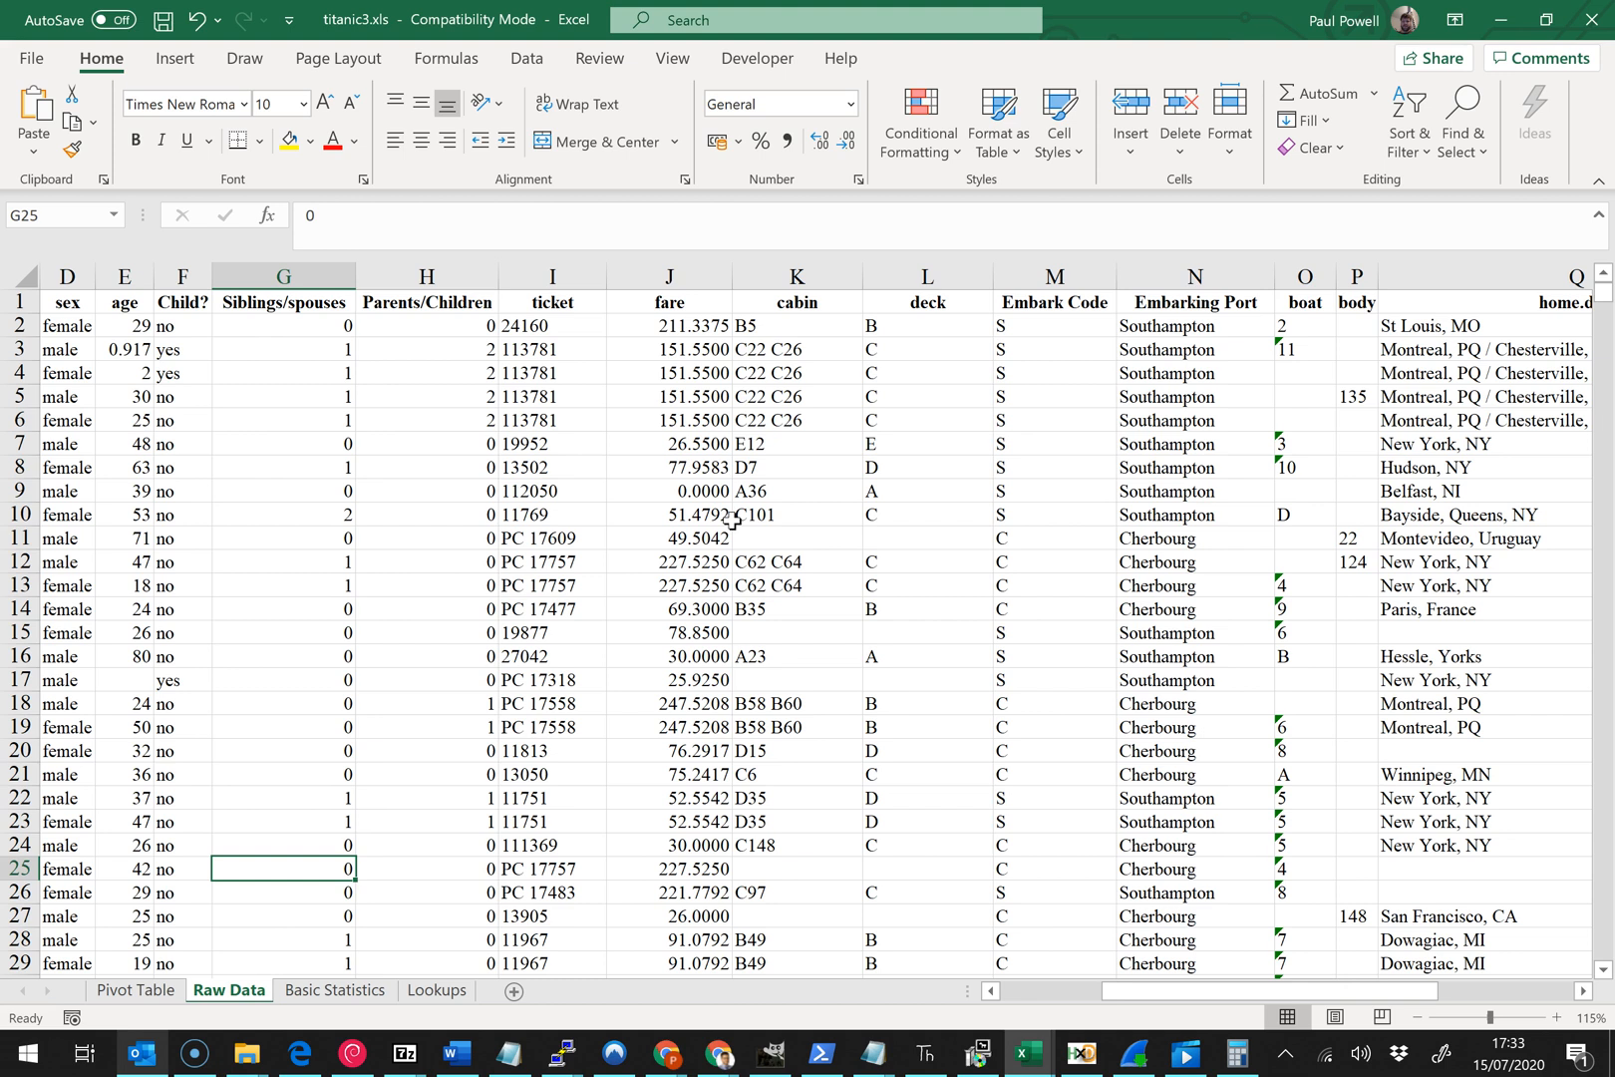
- Start inserting a PivotChart from the pivot table that counts names by sex on the Pivot Table sheet
left_click(169, 58)
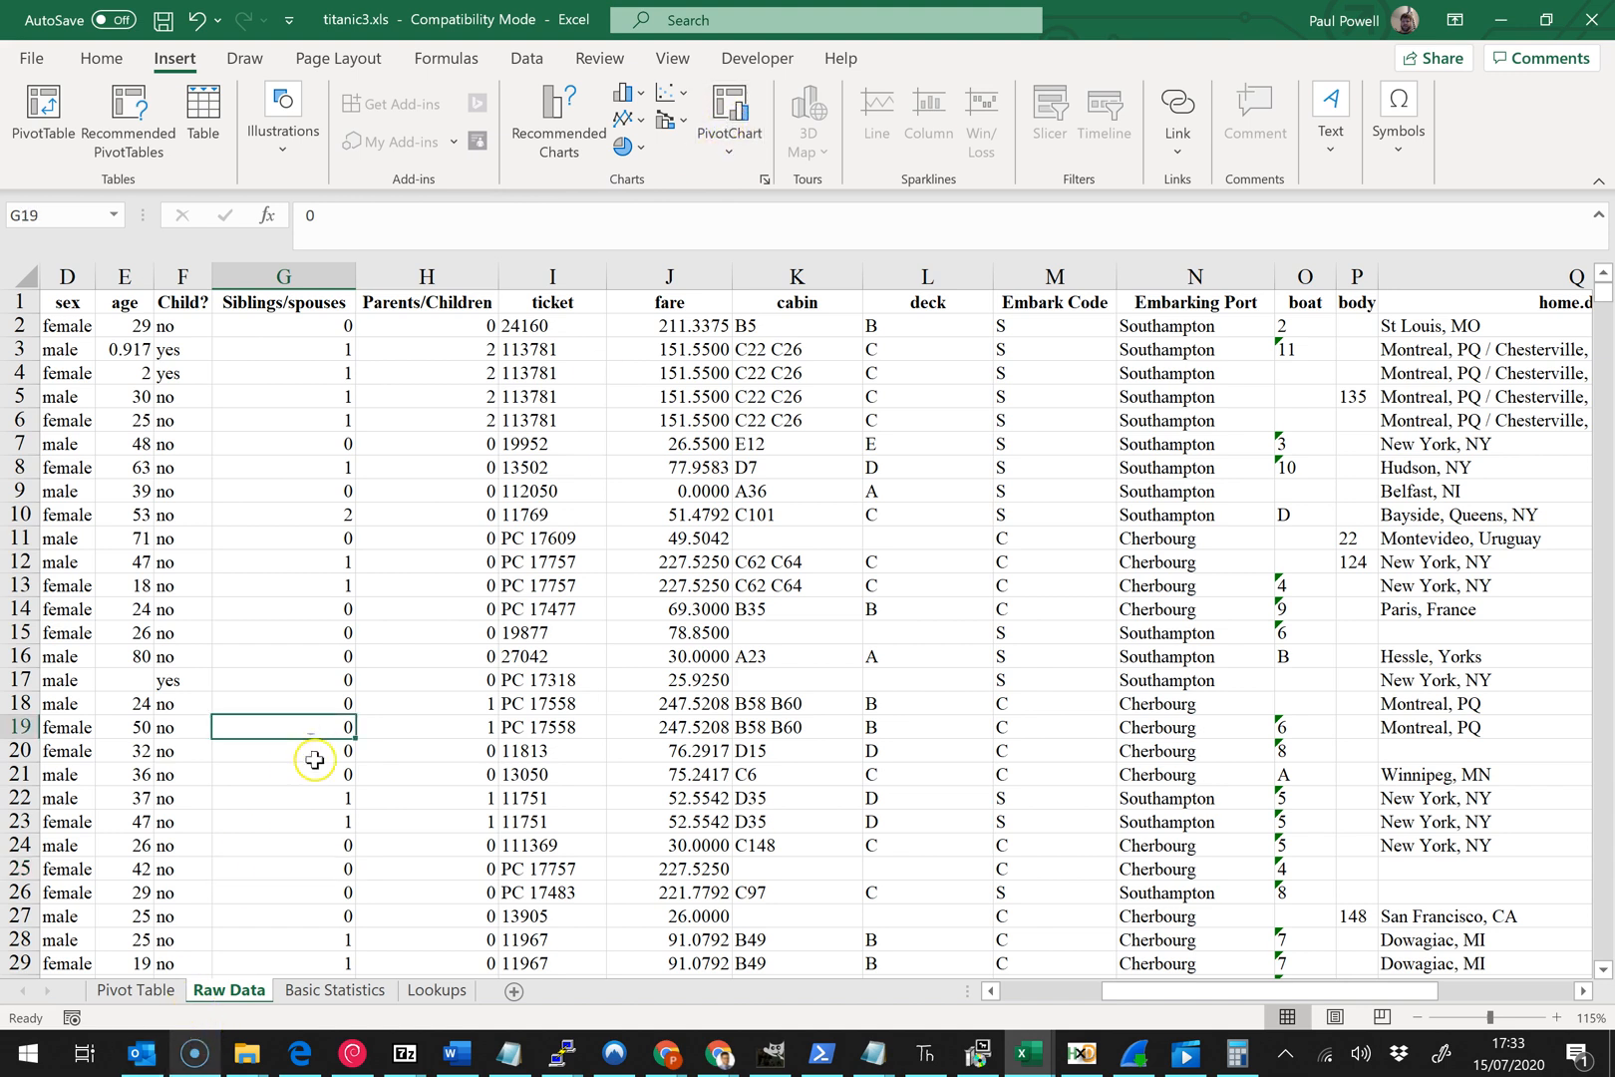
left_click(150, 992)
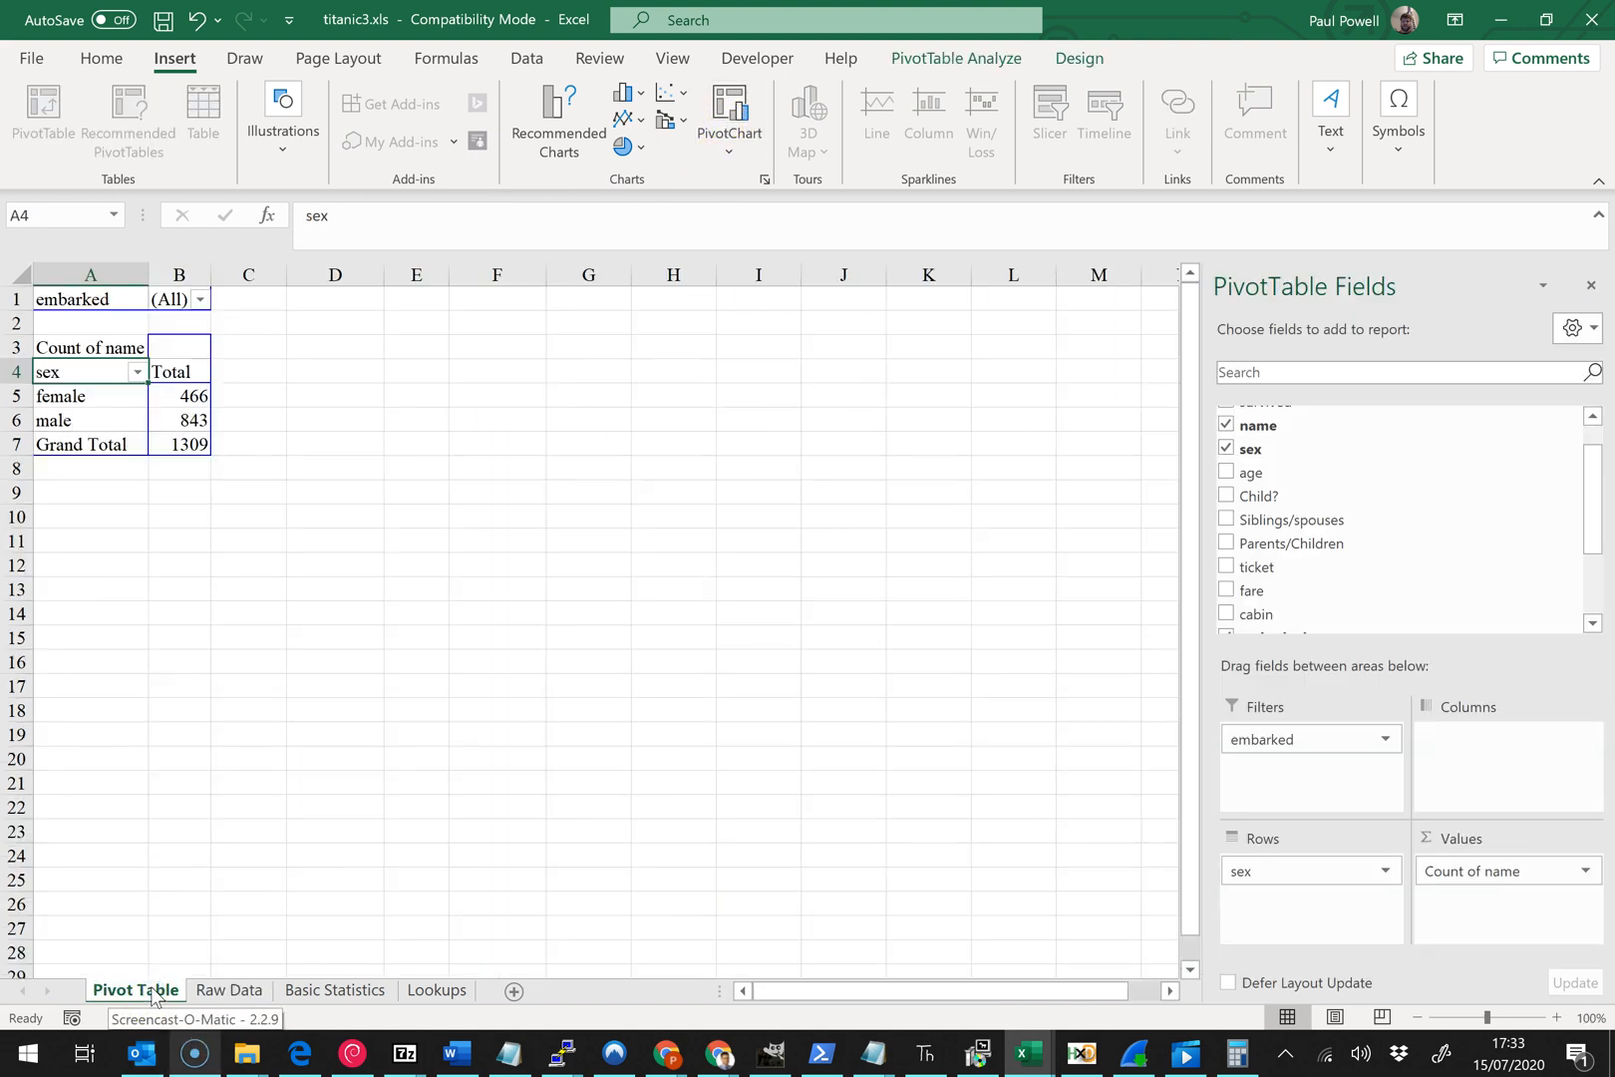
left_click(440, 688)
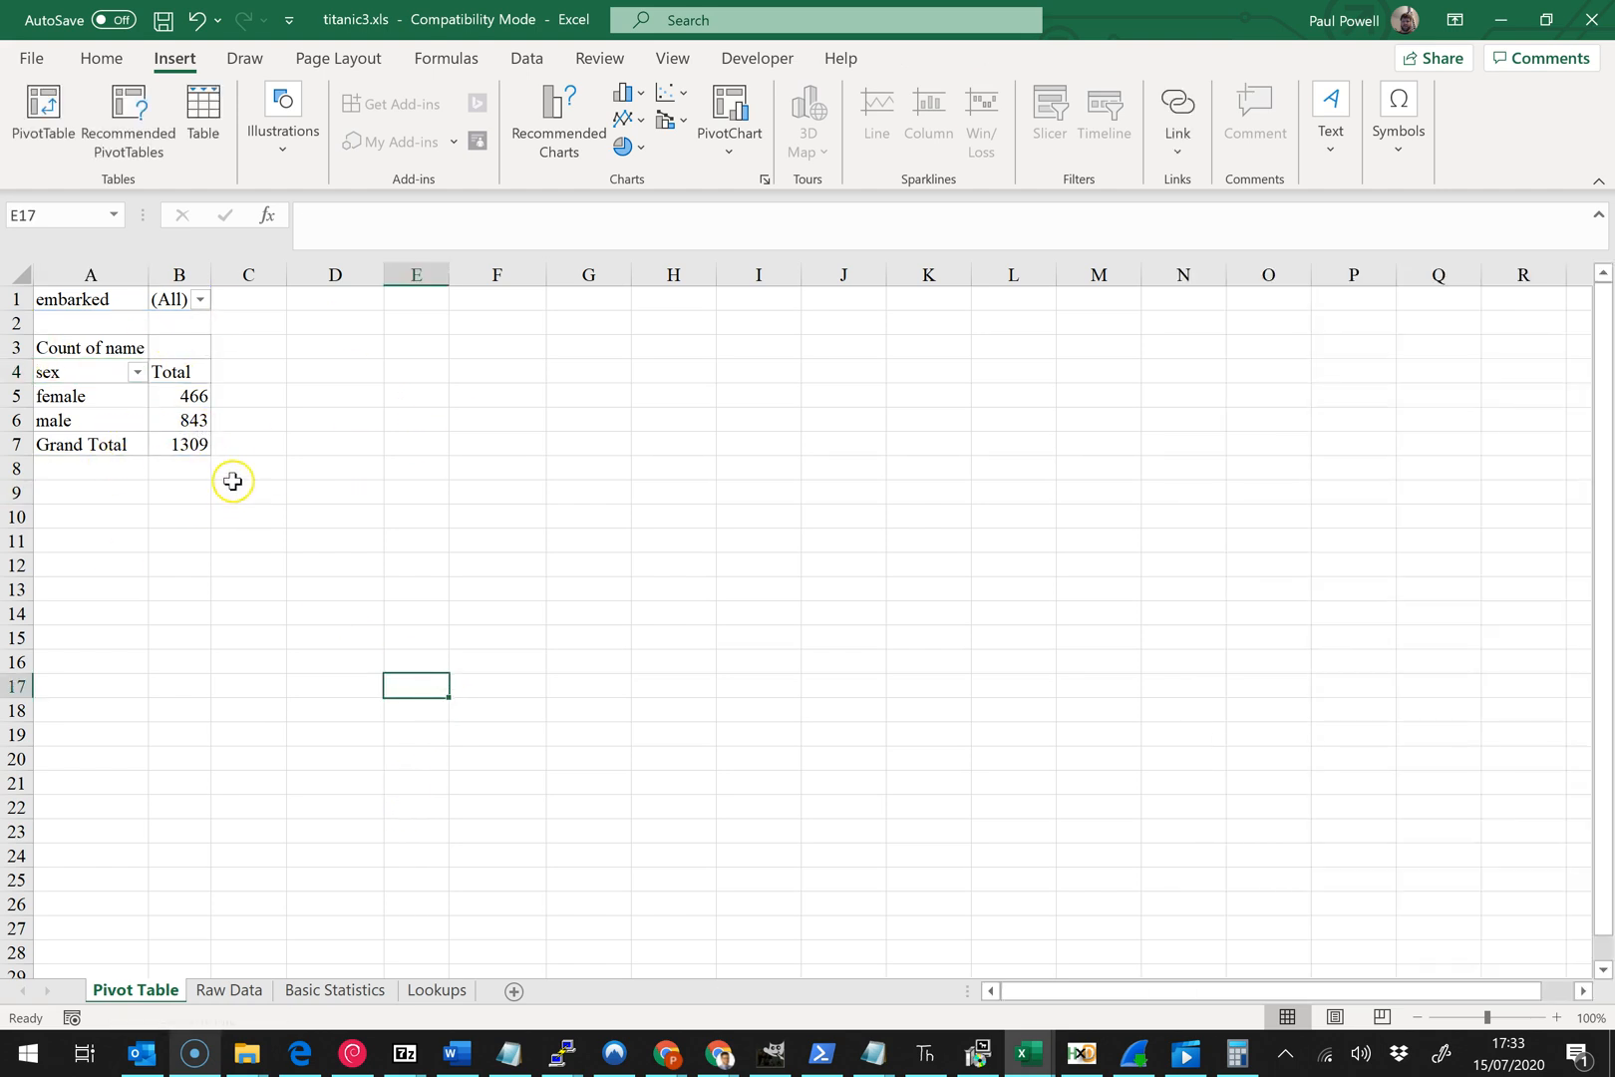
left_click(64, 399)
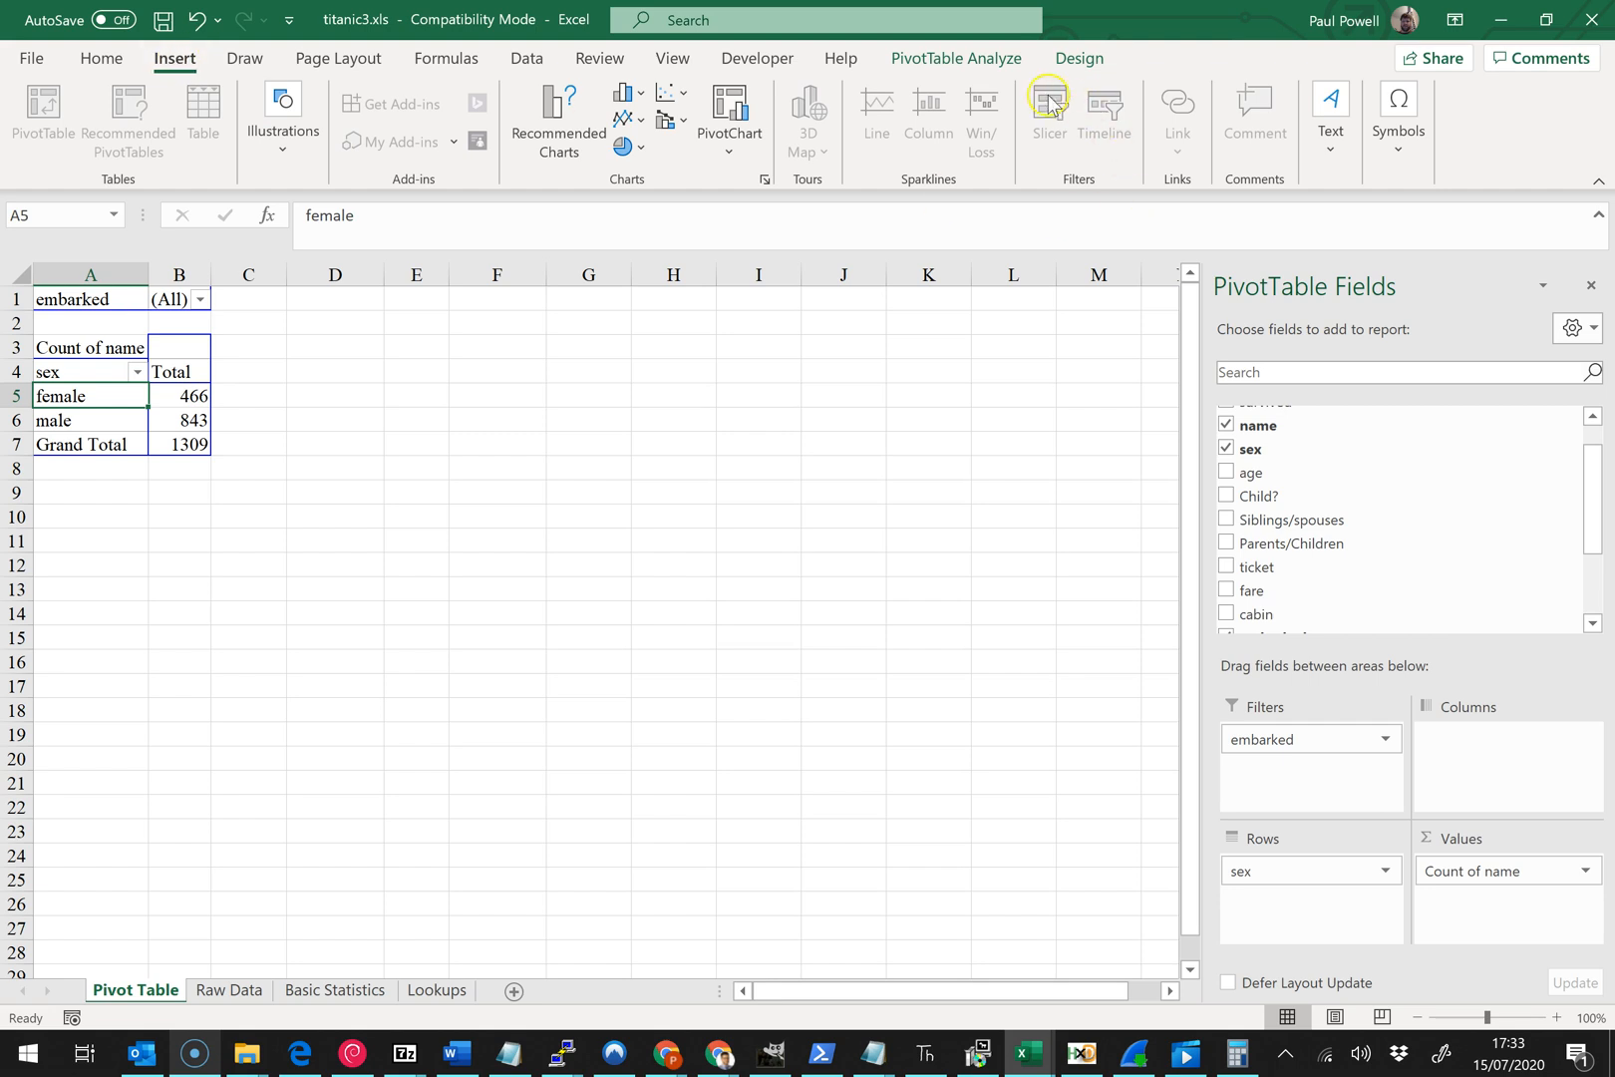
left_click(991, 62)
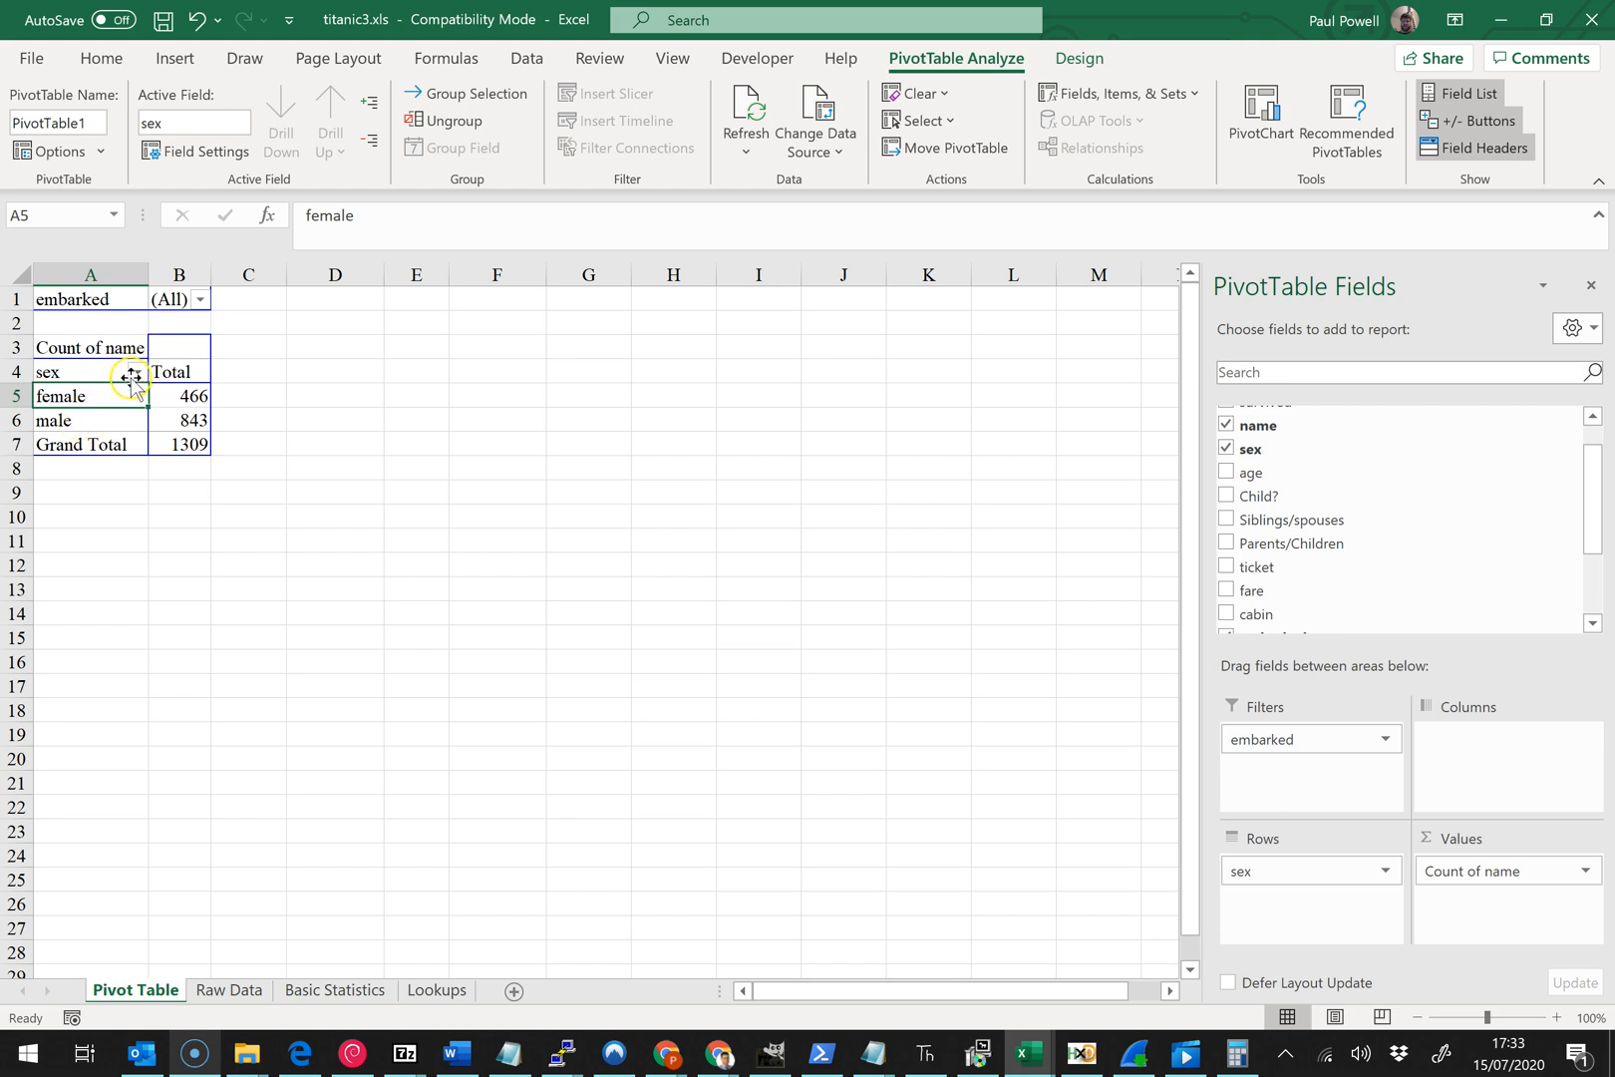
left_click(415, 397)
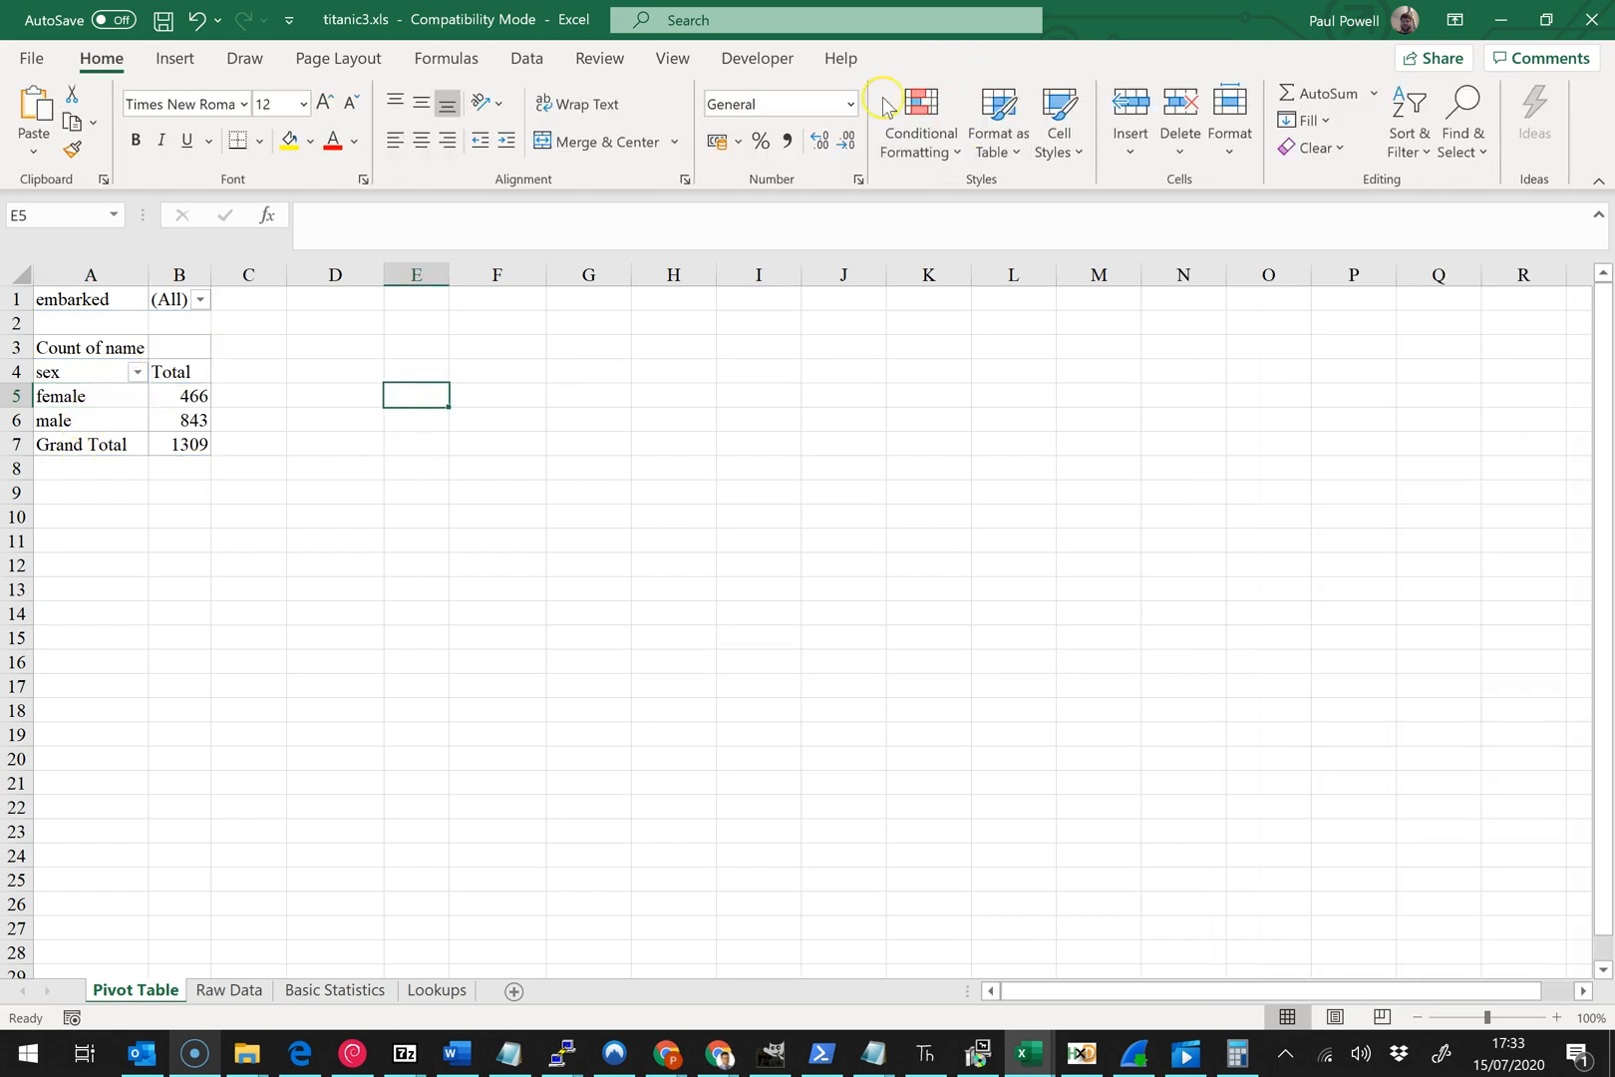
left_click(75, 397)
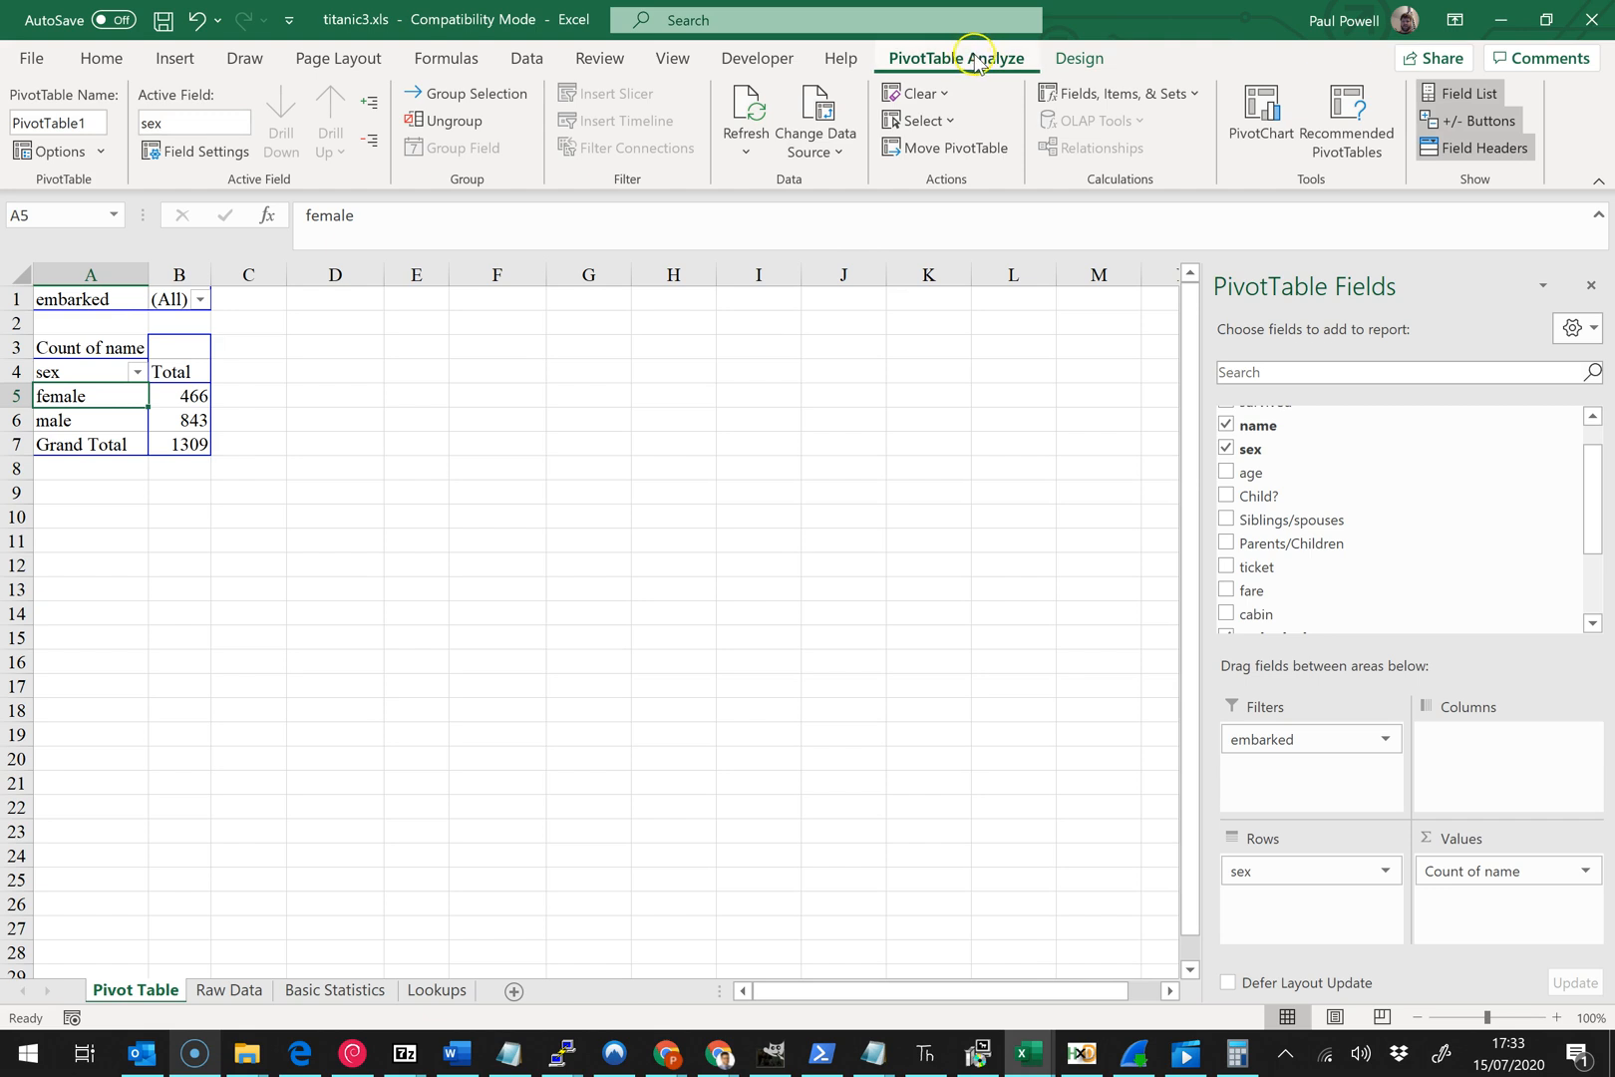
left_click(1255, 113)
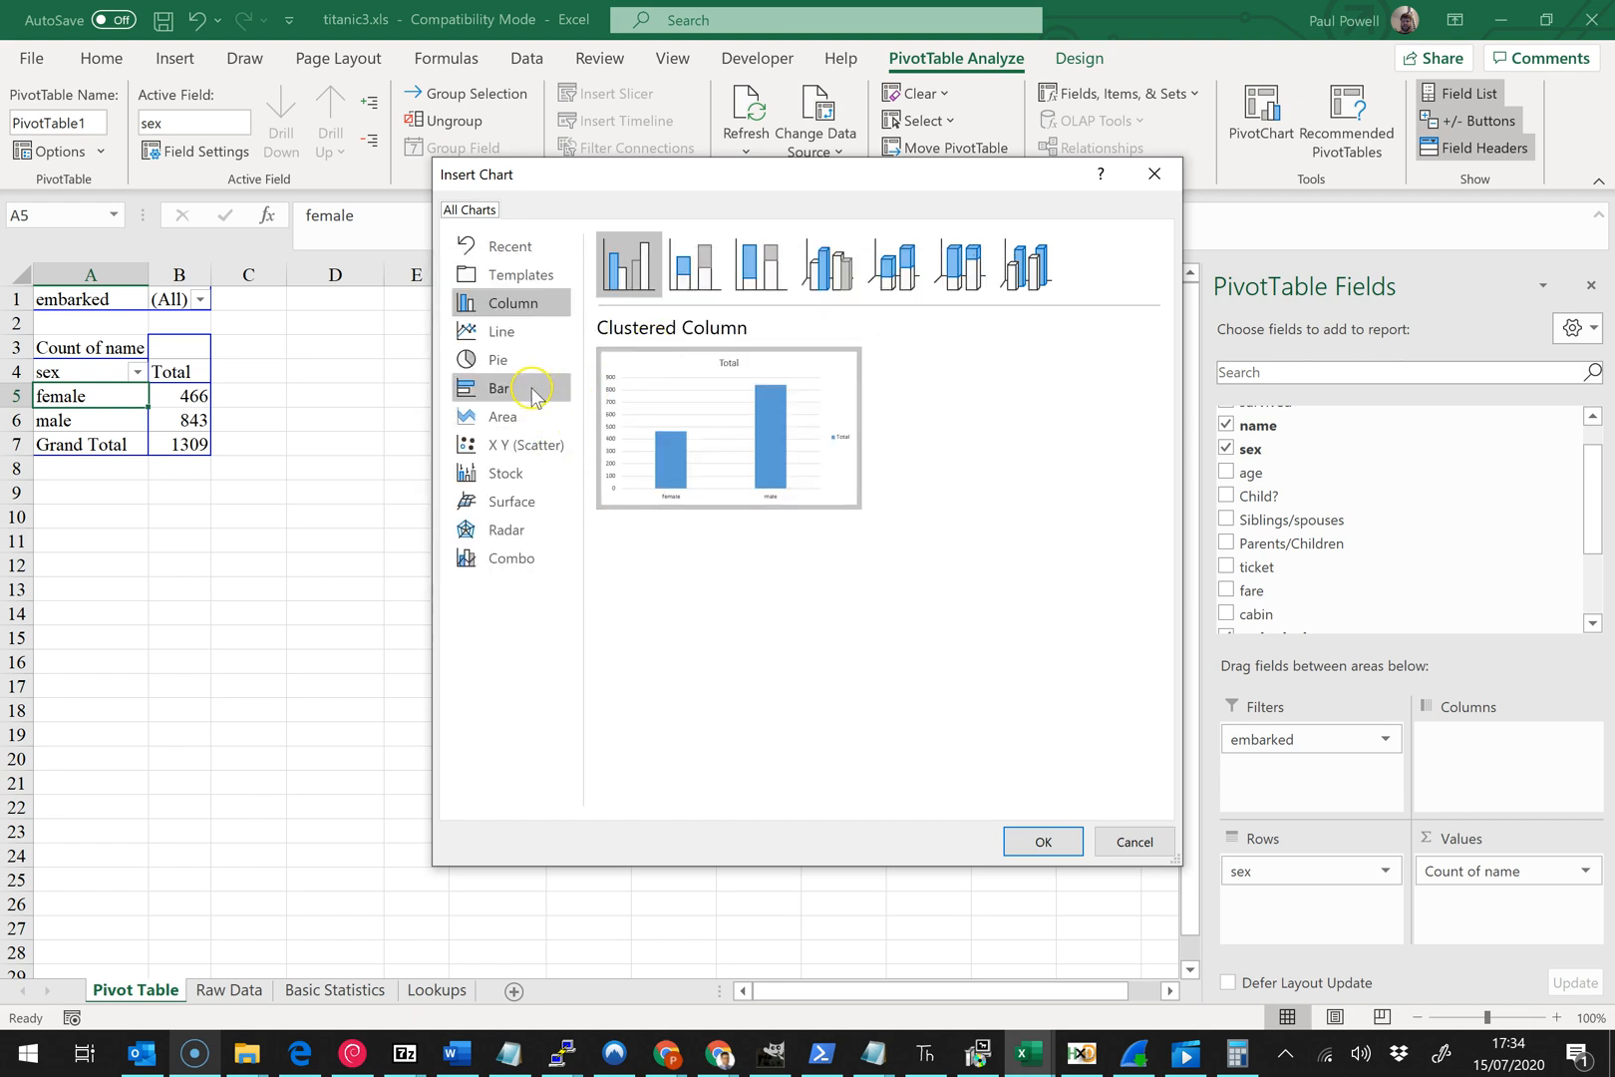
- Preview the bar, line, scatter and area chart types and their variants, including 3-D 100% Stacked Bar and 3-D Area
left_click(524, 390)
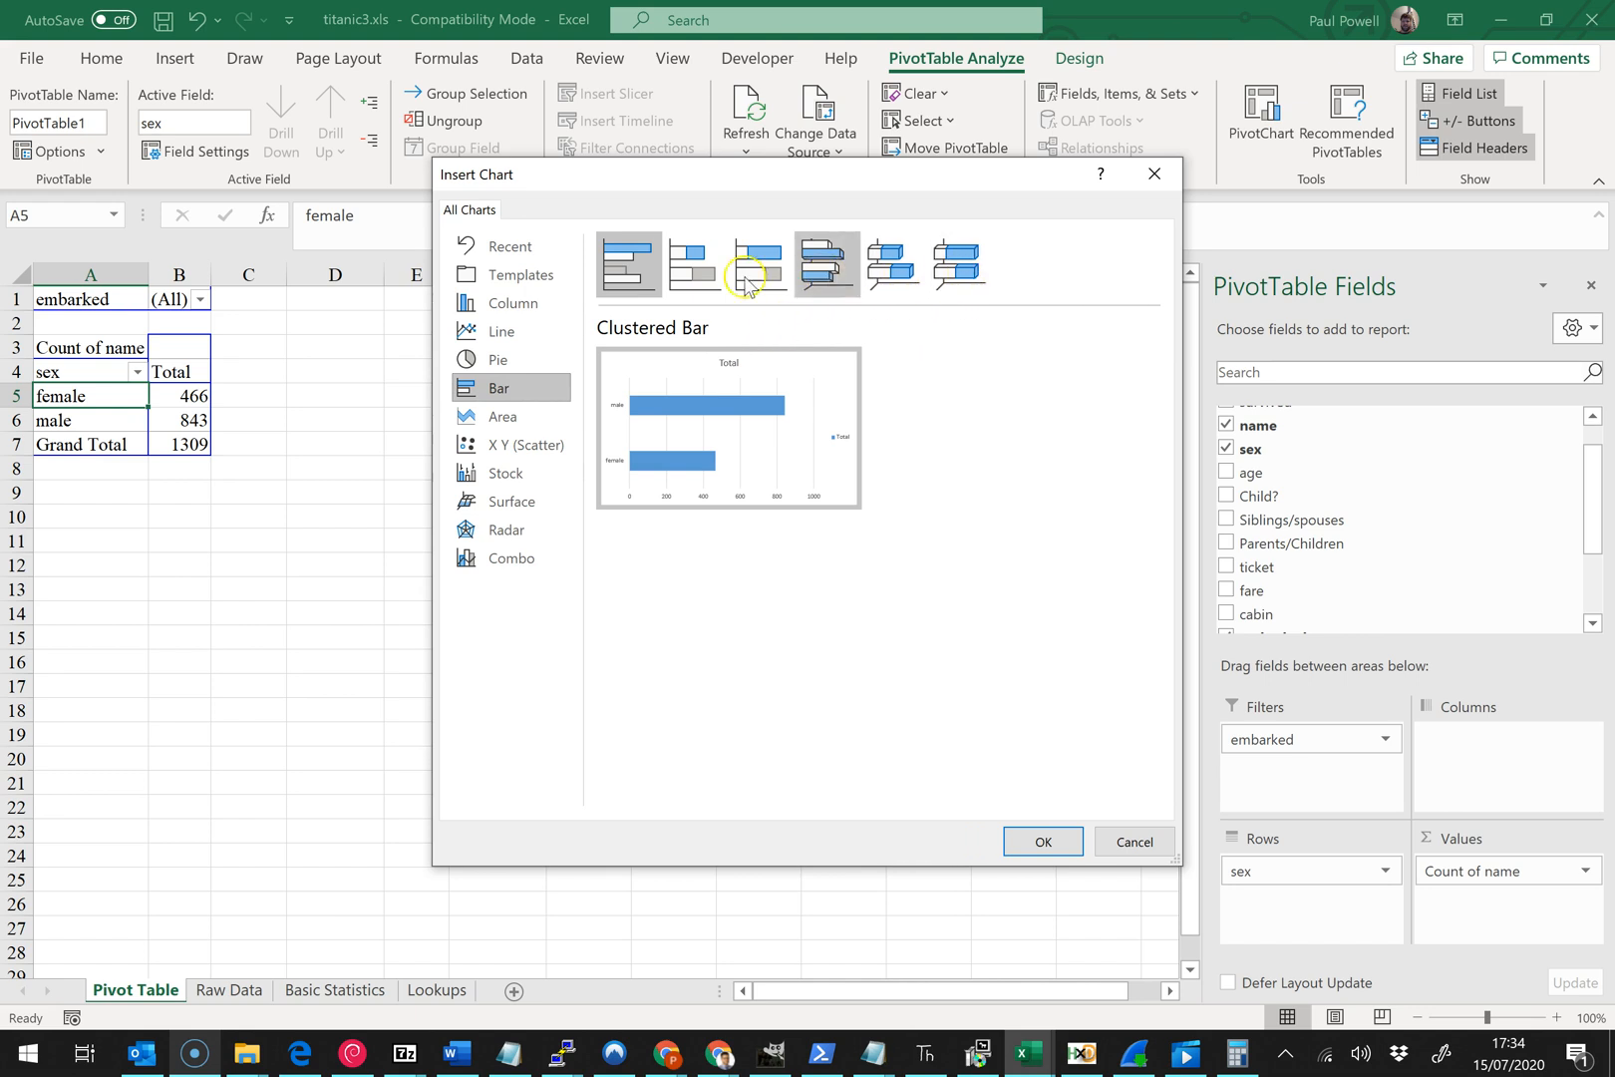
left_click(695, 266)
left_click(760, 266)
left_click(980, 272)
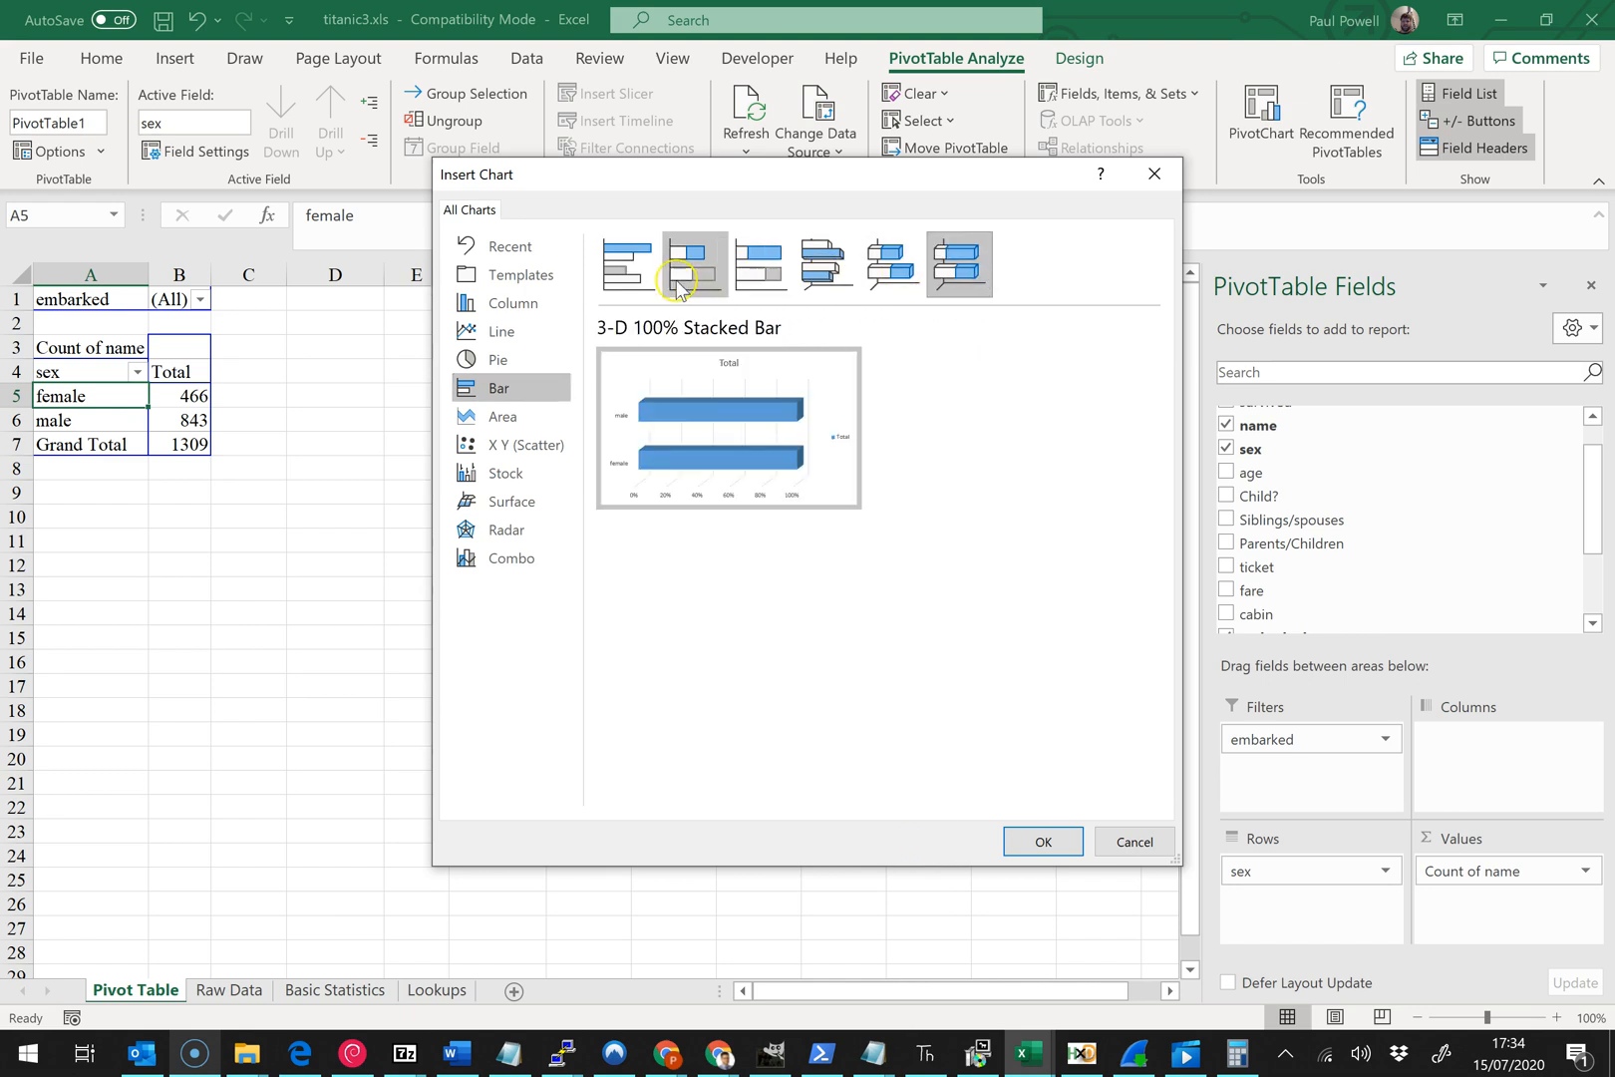
left_click(628, 264)
left_click(526, 419)
left_click(501, 332)
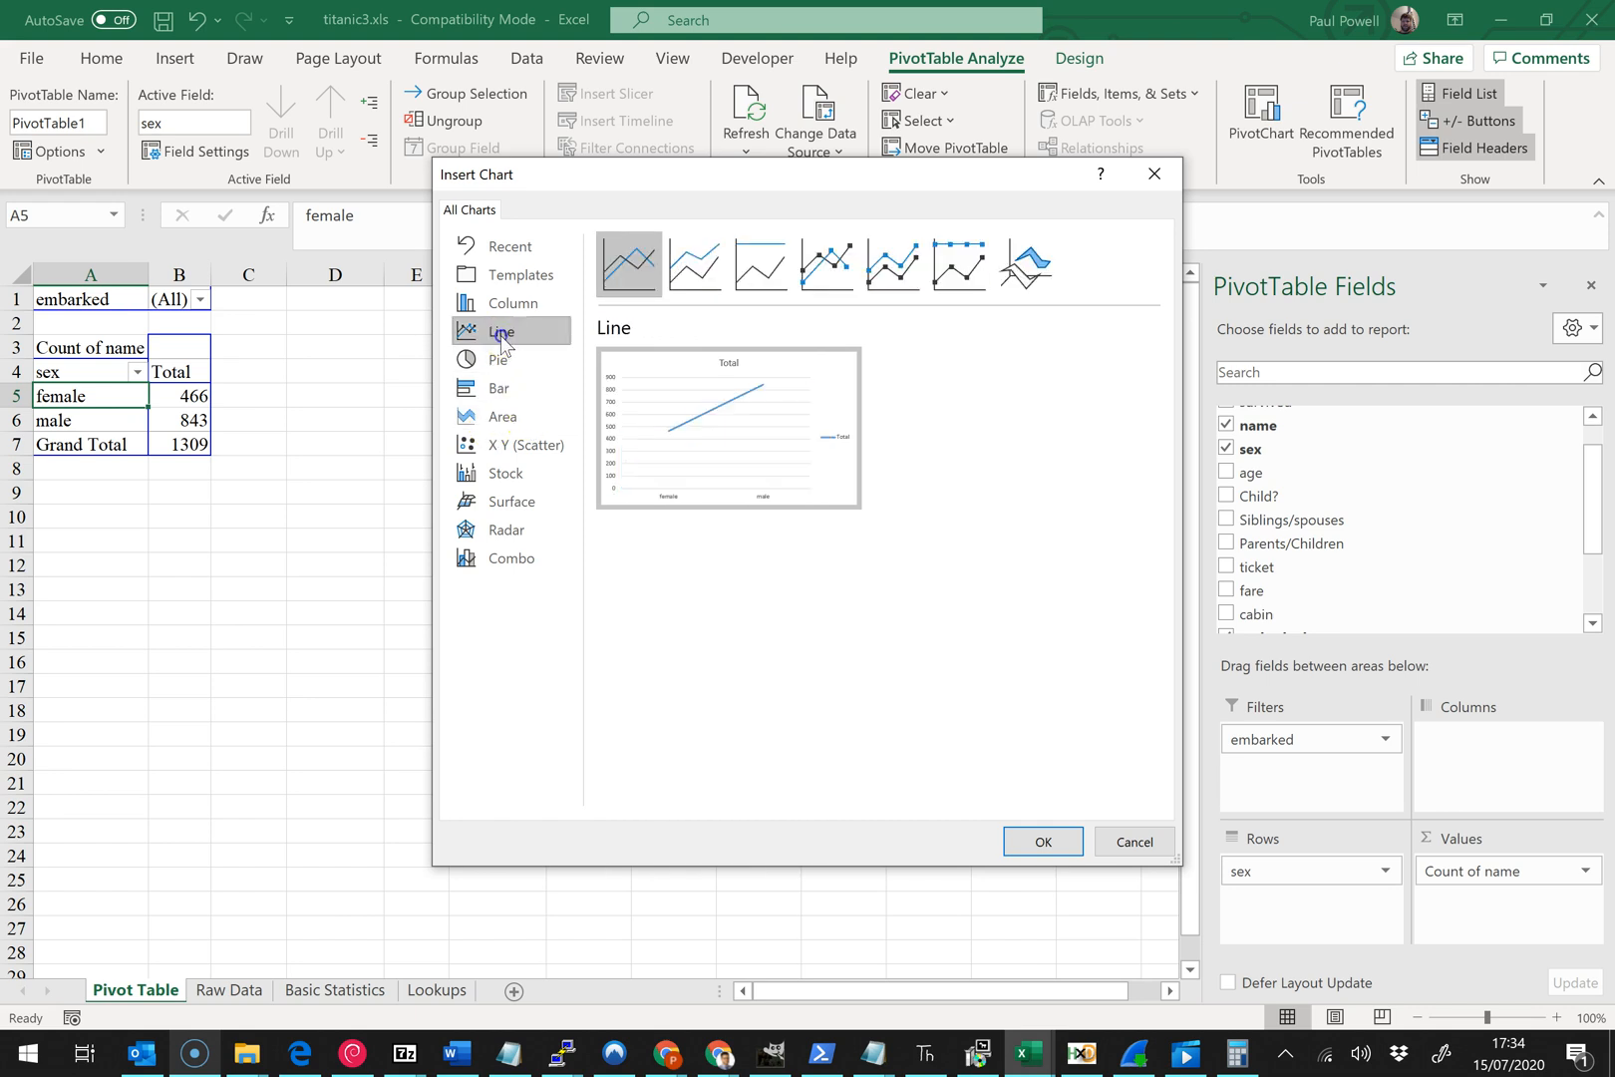
left_click(502, 388)
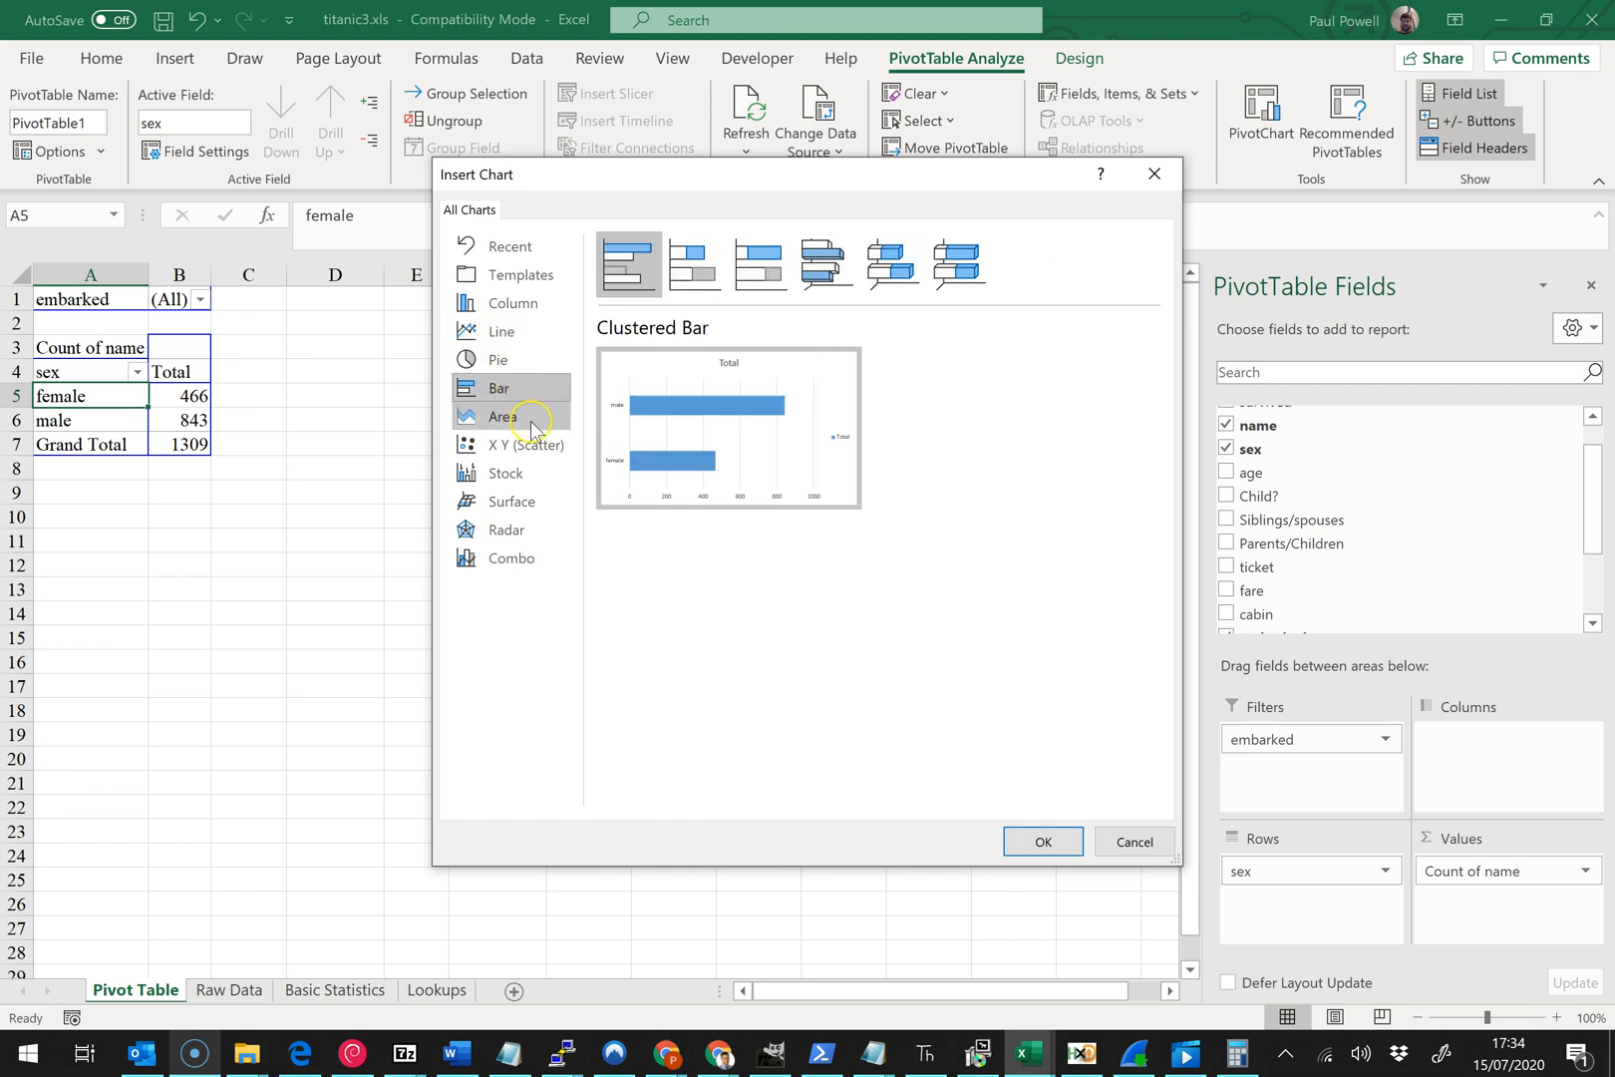
left_click(533, 454)
left_click(504, 391)
left_click(506, 417)
mouse_move(705, 452)
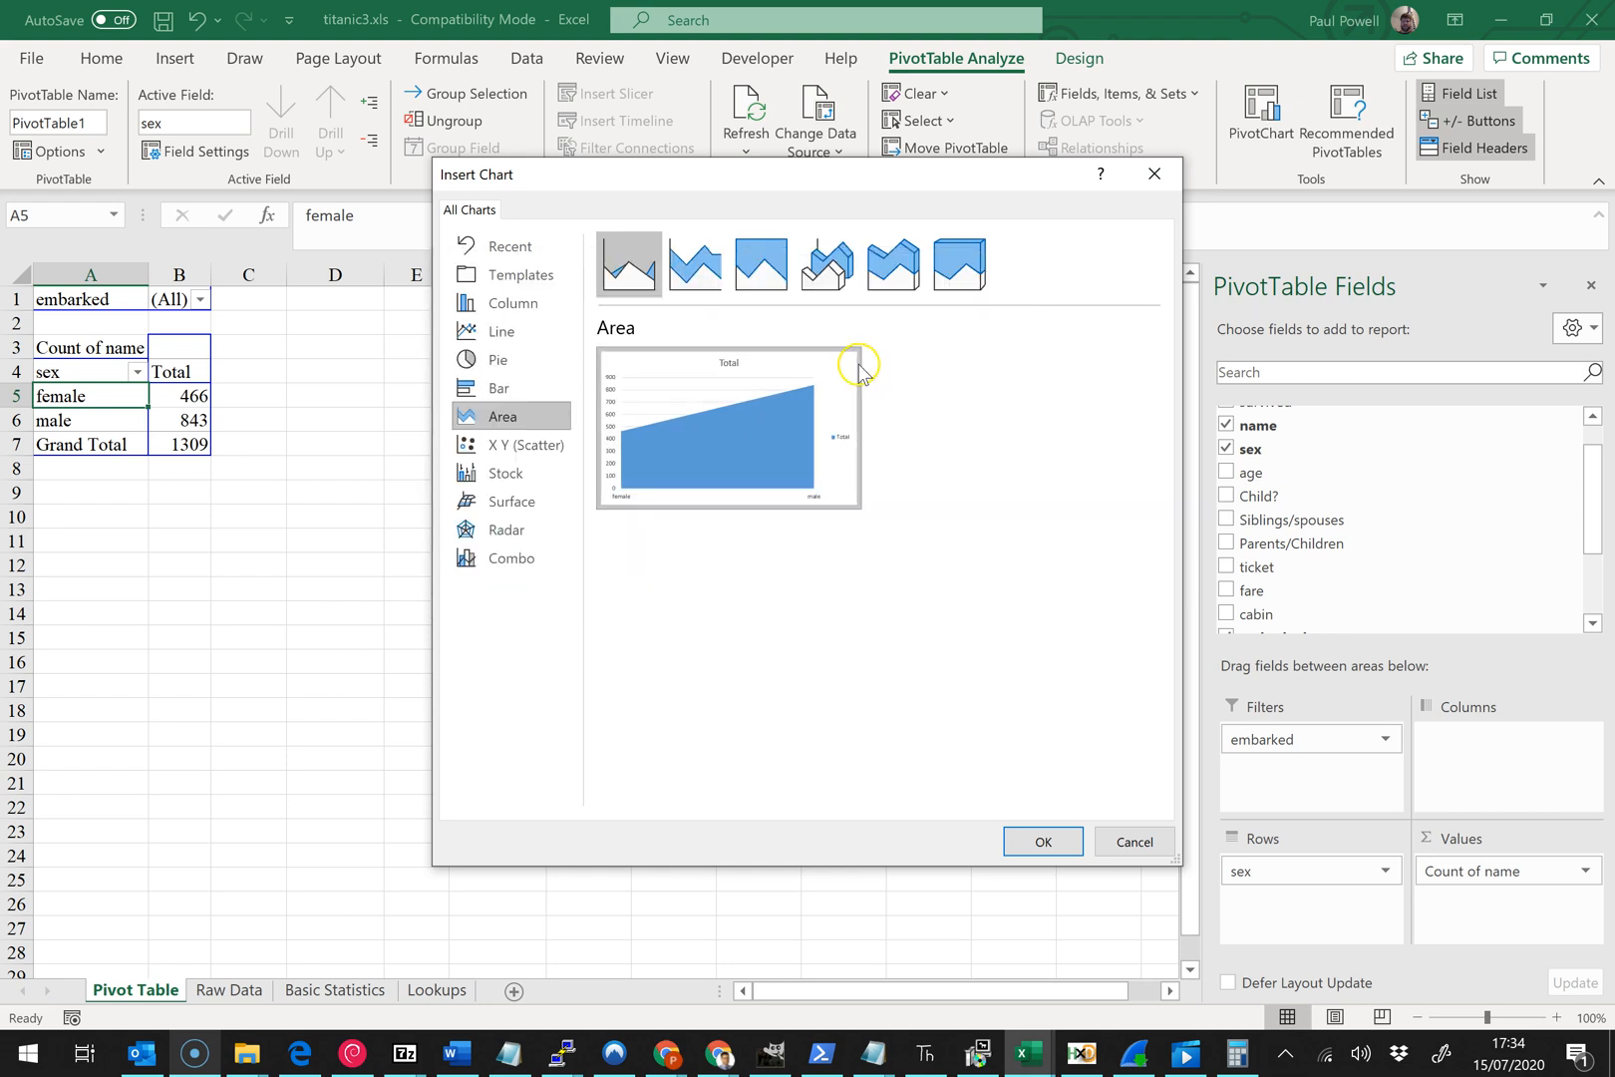
left_click(831, 269)
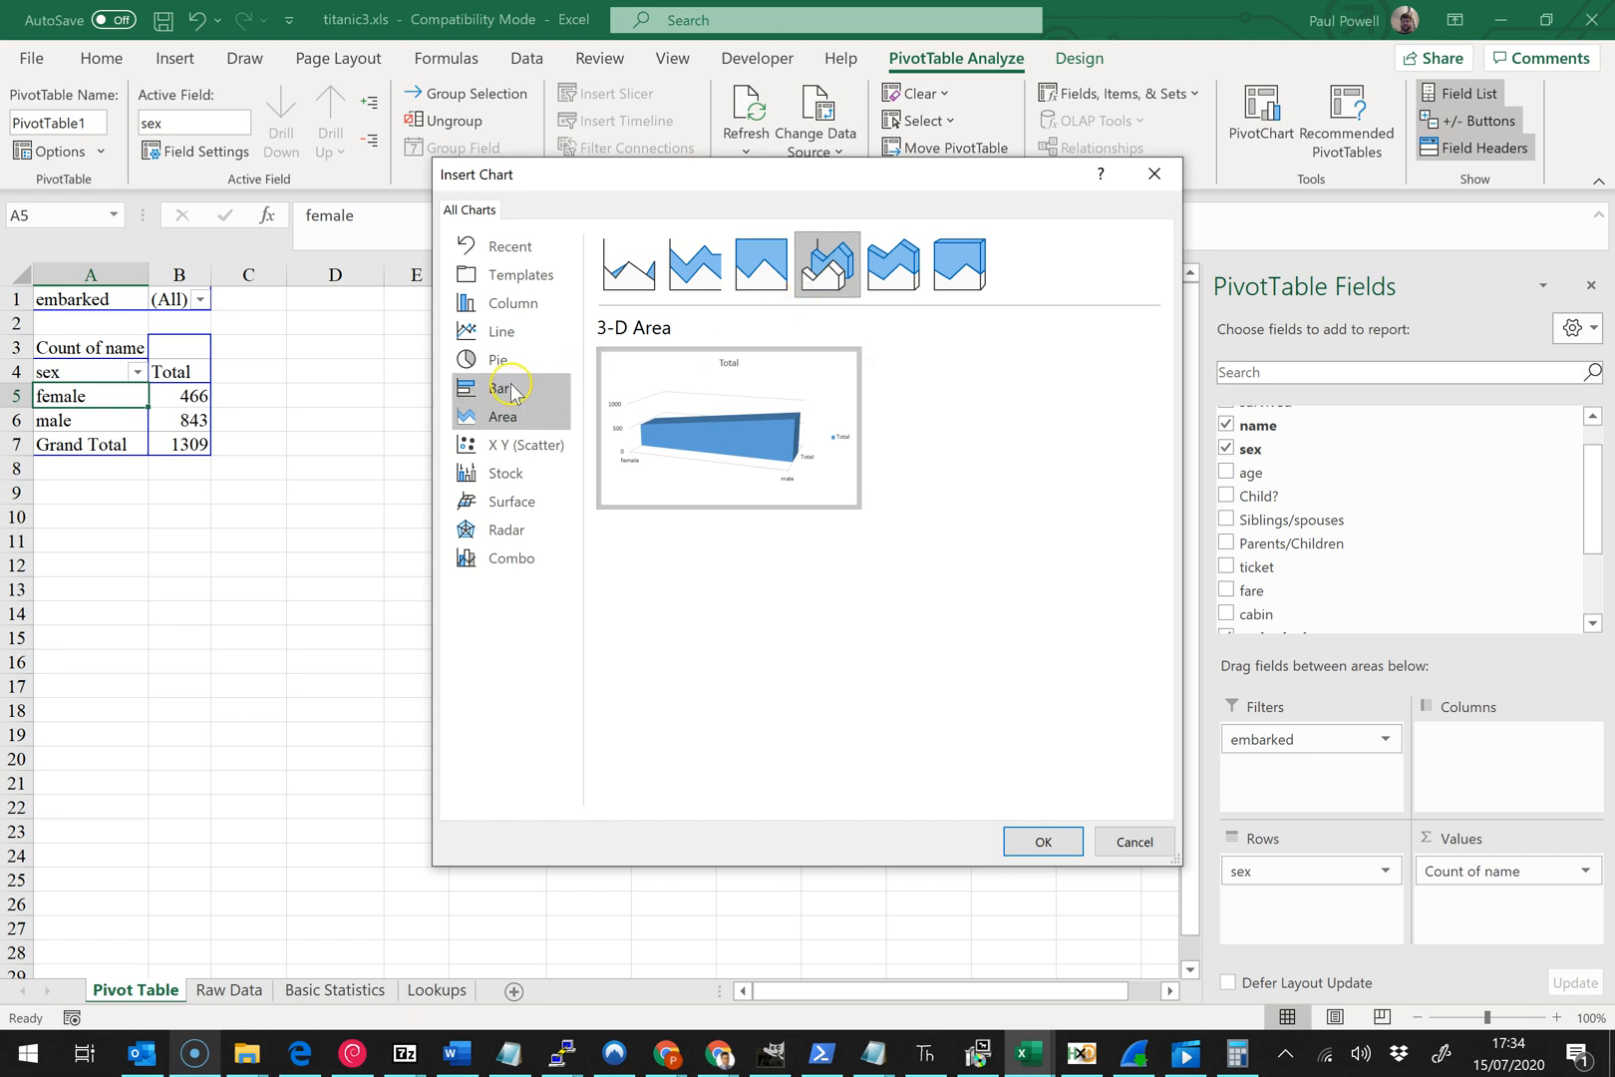
- Insert a Clustered Bar PivotChart and place it beside the pivot table, spanning about columns F to L
left_click(512, 387)
mouse_move(622, 397)
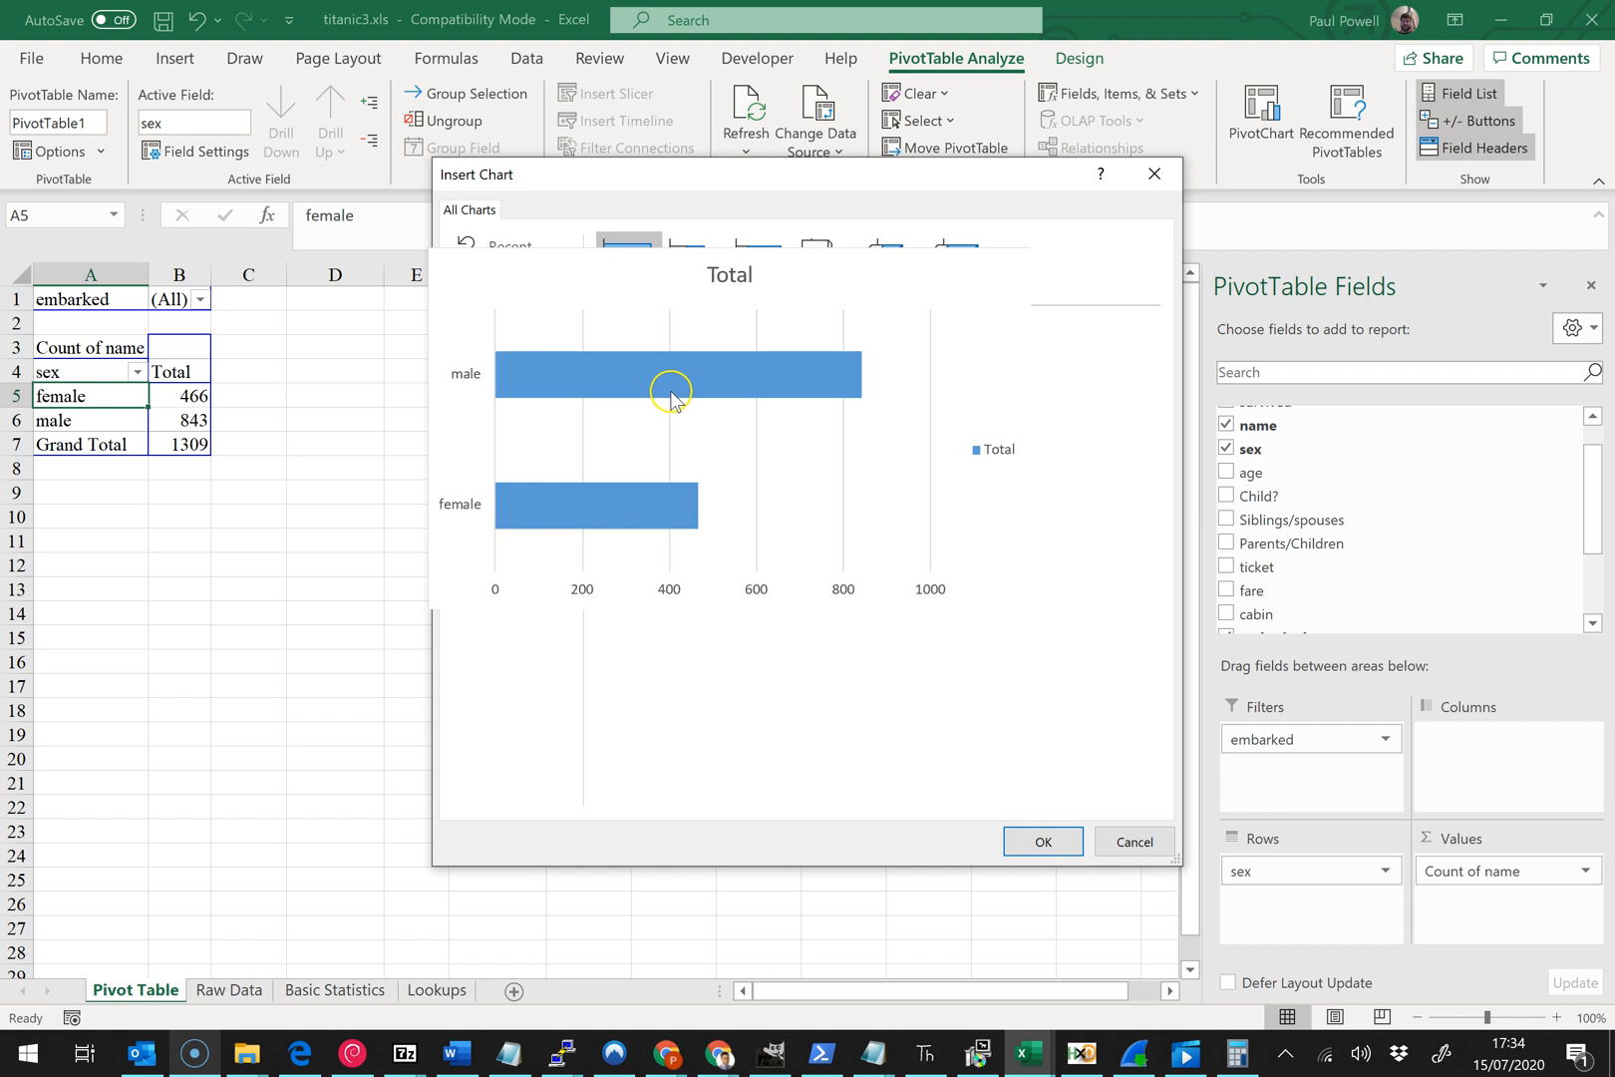
left_click(1044, 844)
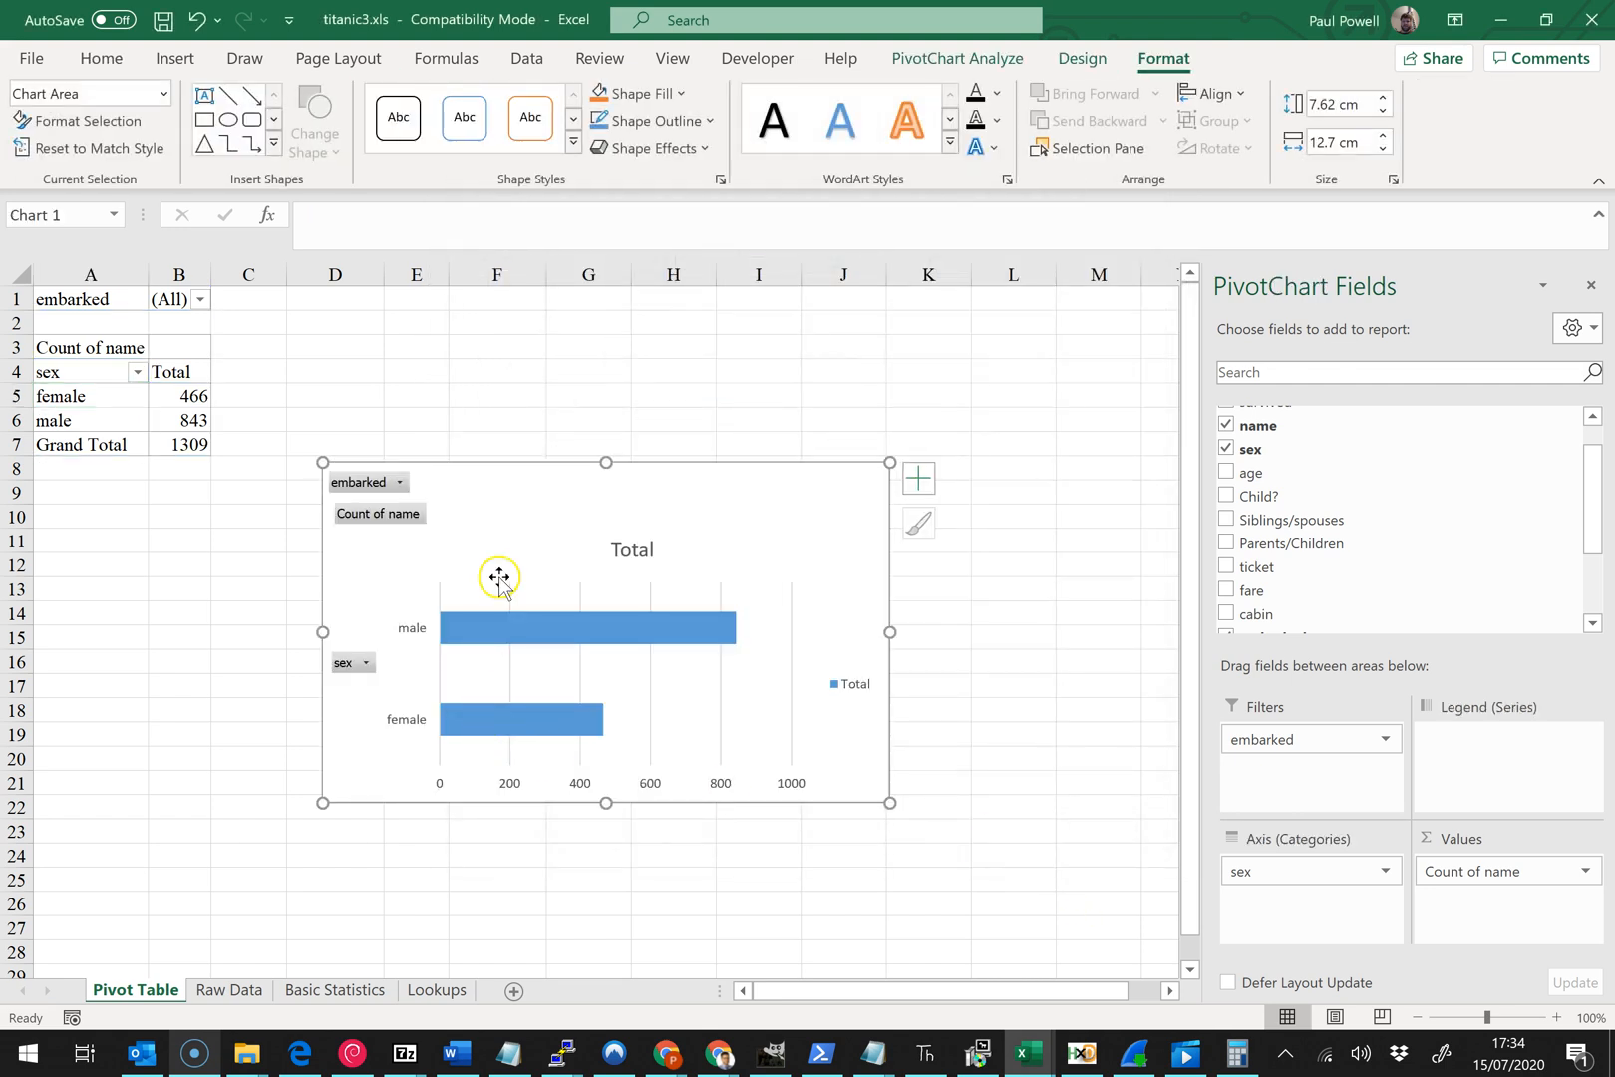
left_click_drag(482, 469, 643, 415)
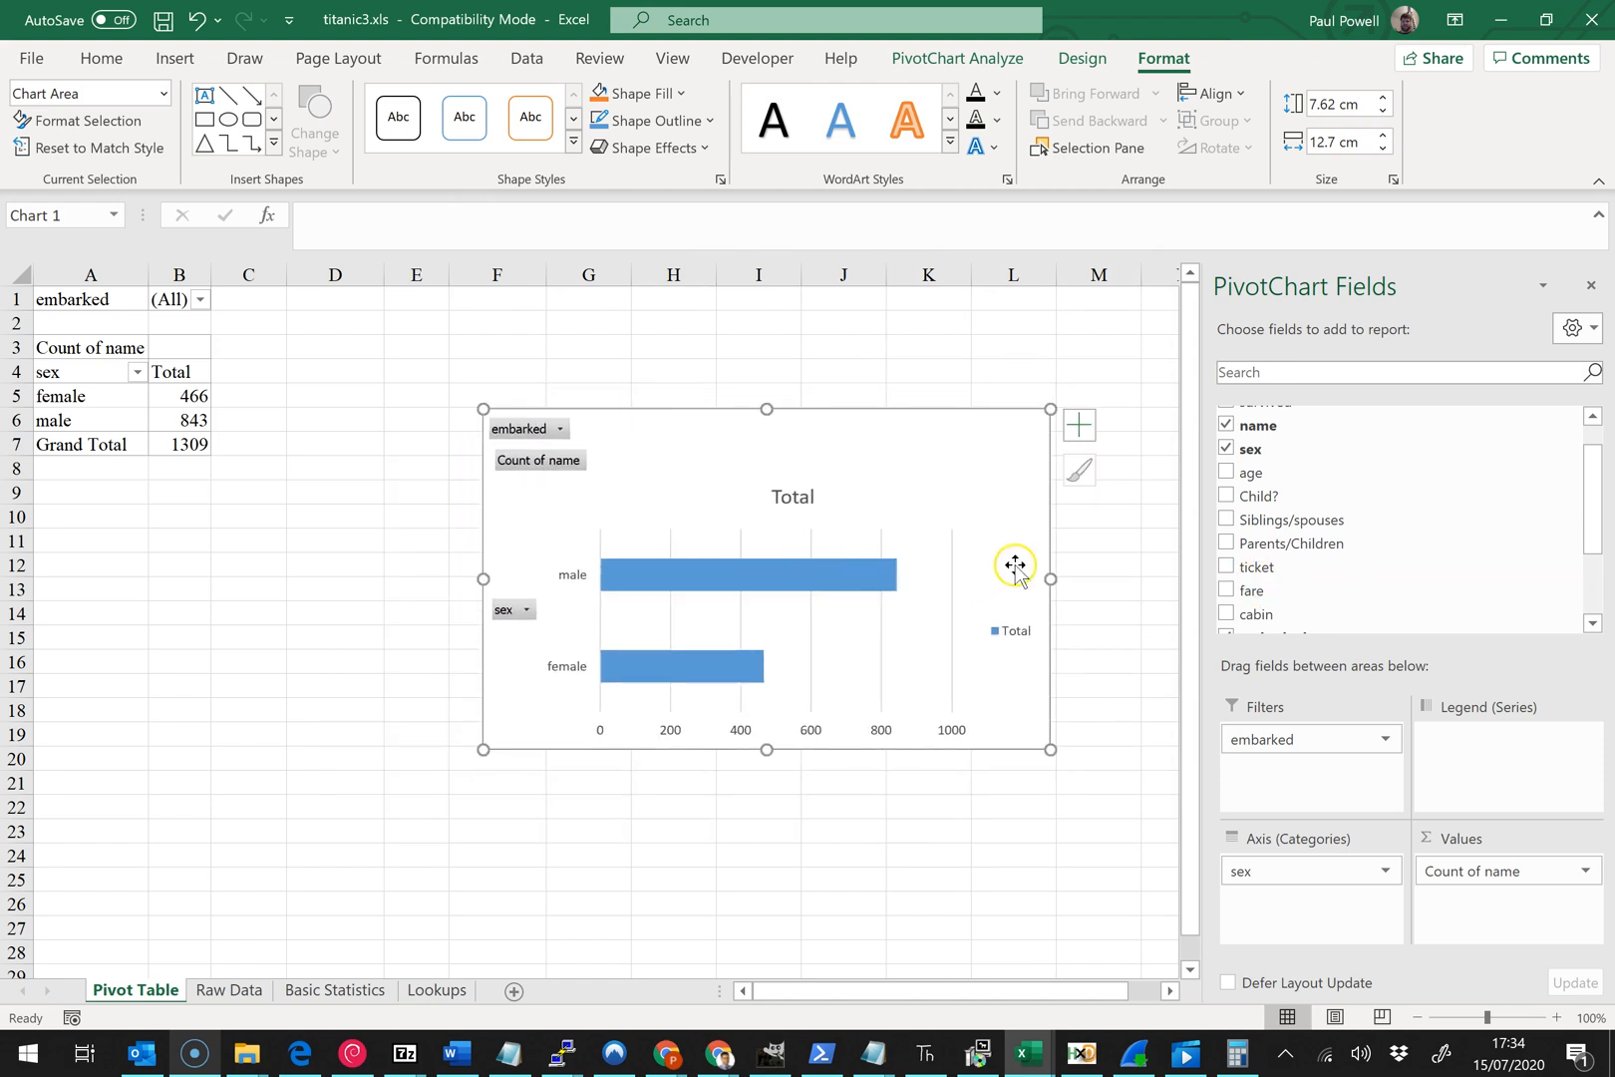
- Filter the PivotChart by embarked code C, and switch the filter to code Q
left_click(558, 430)
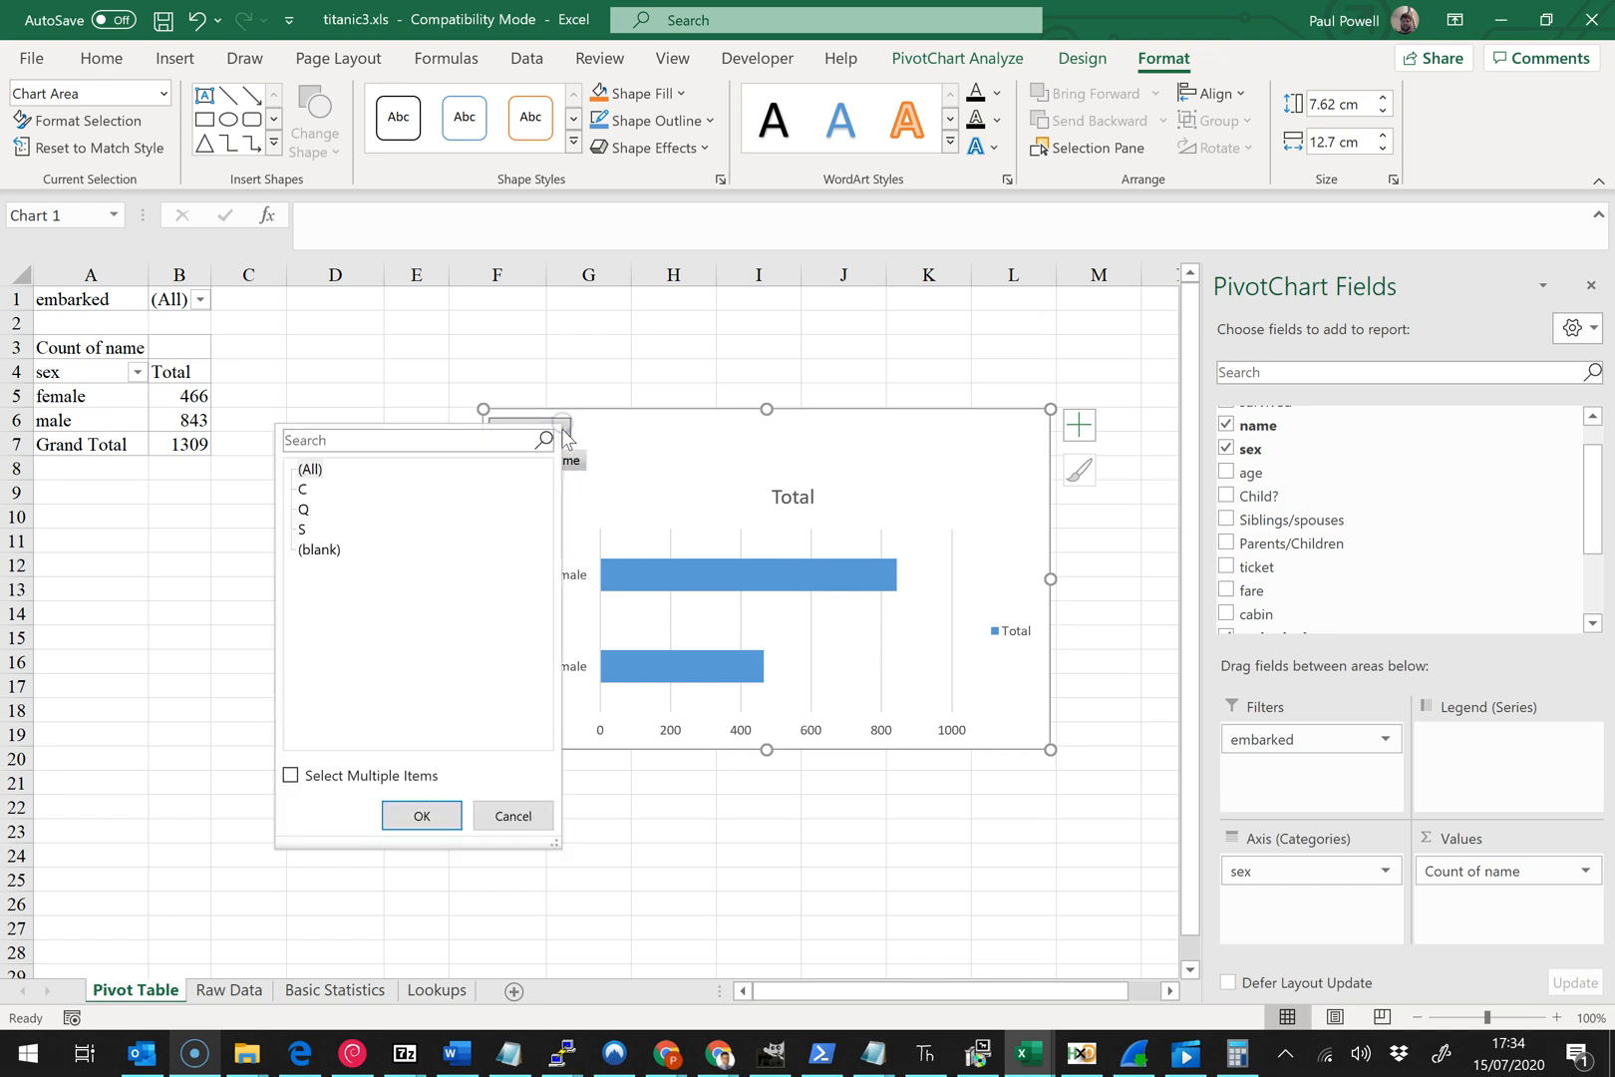
left_click(422, 815)
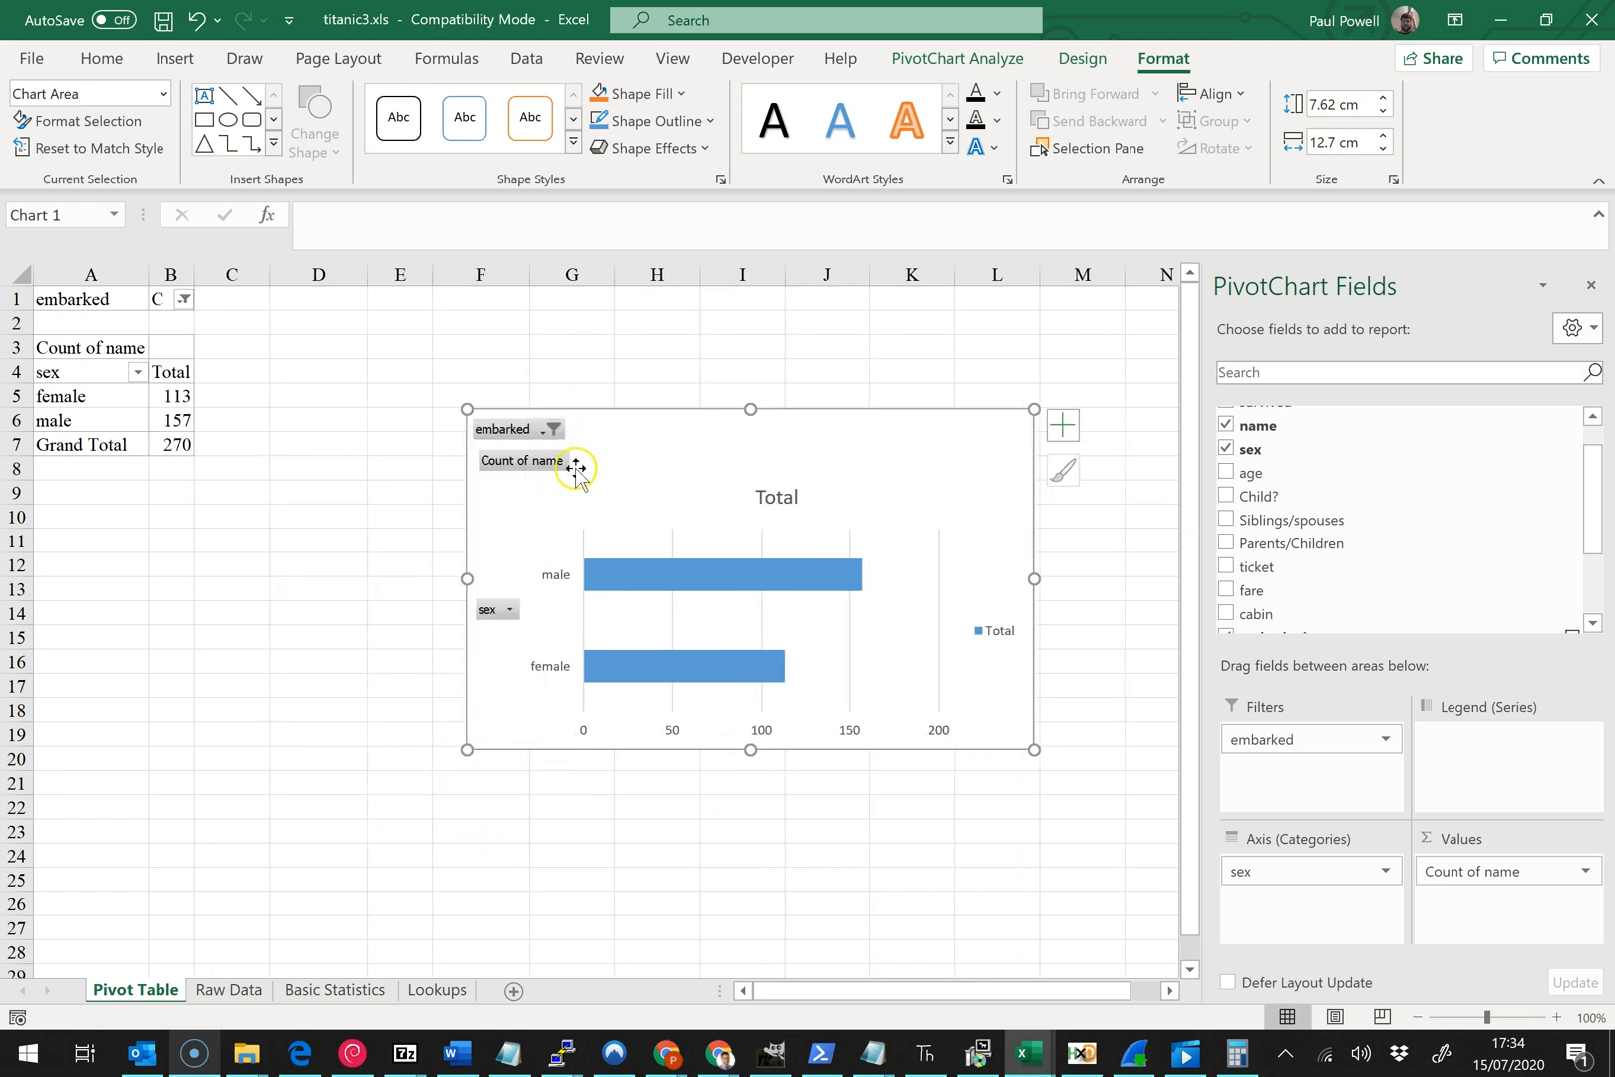
left_click(542, 431)
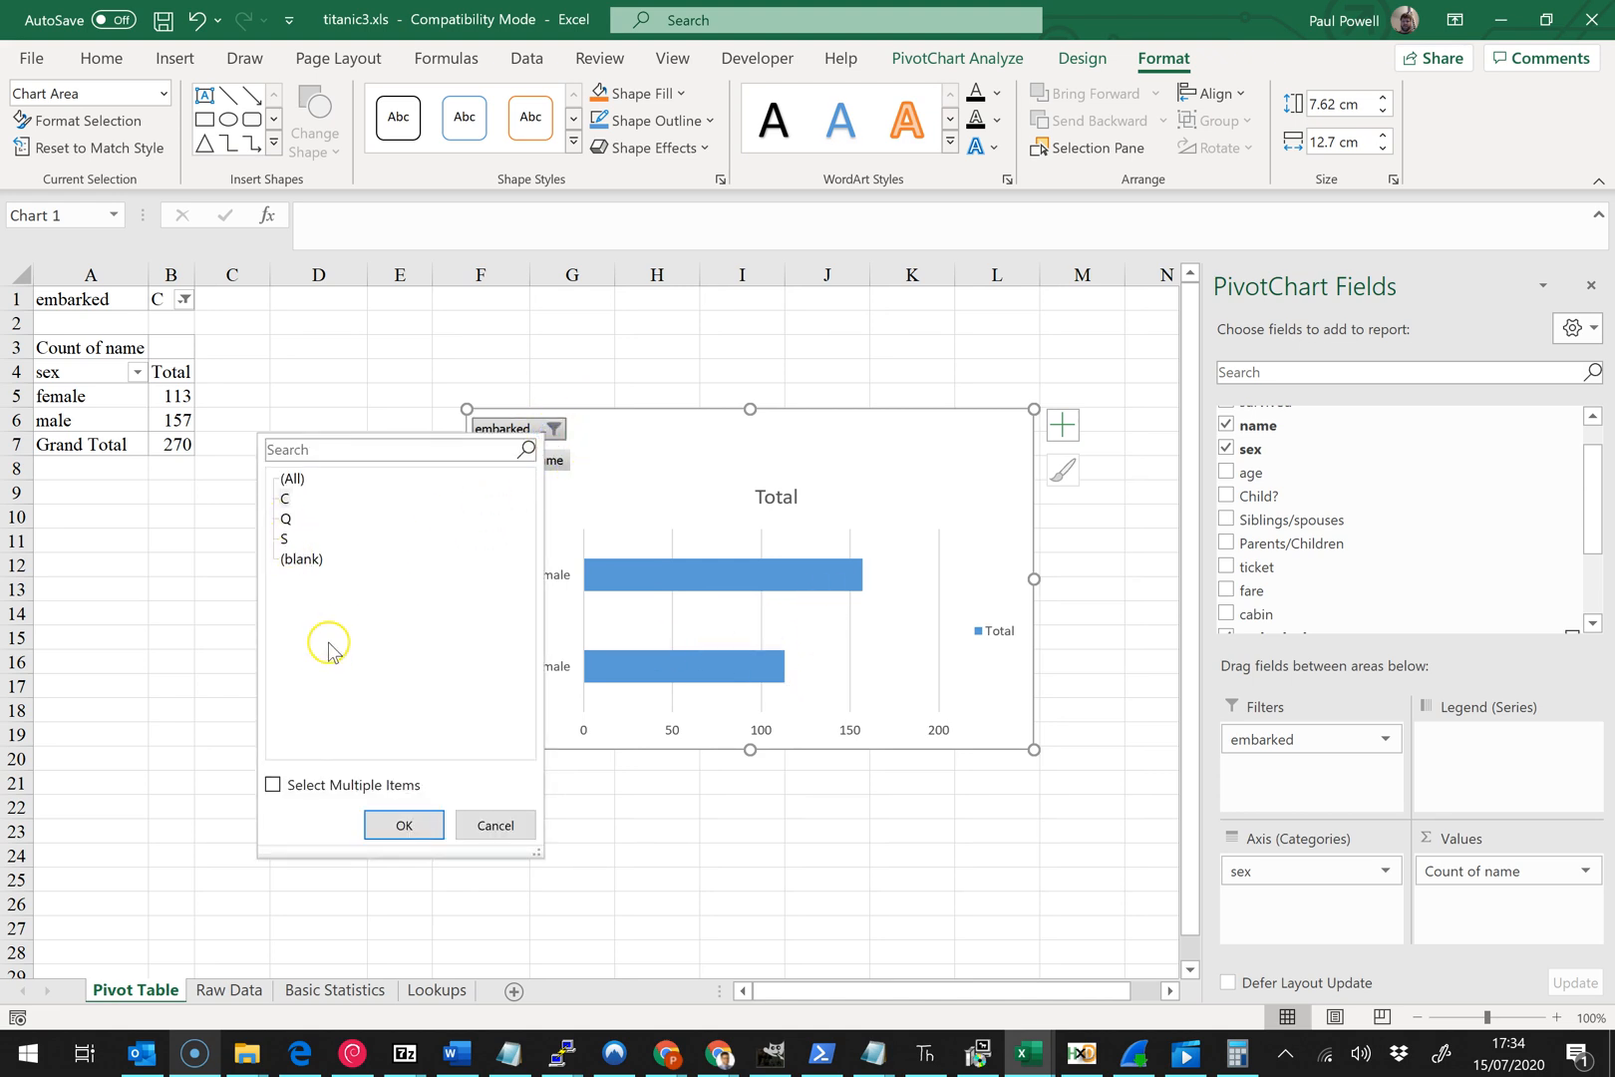
left_click(404, 825)
- Reset the PivotChart's embarked filter to (All)
left_click(539, 431)
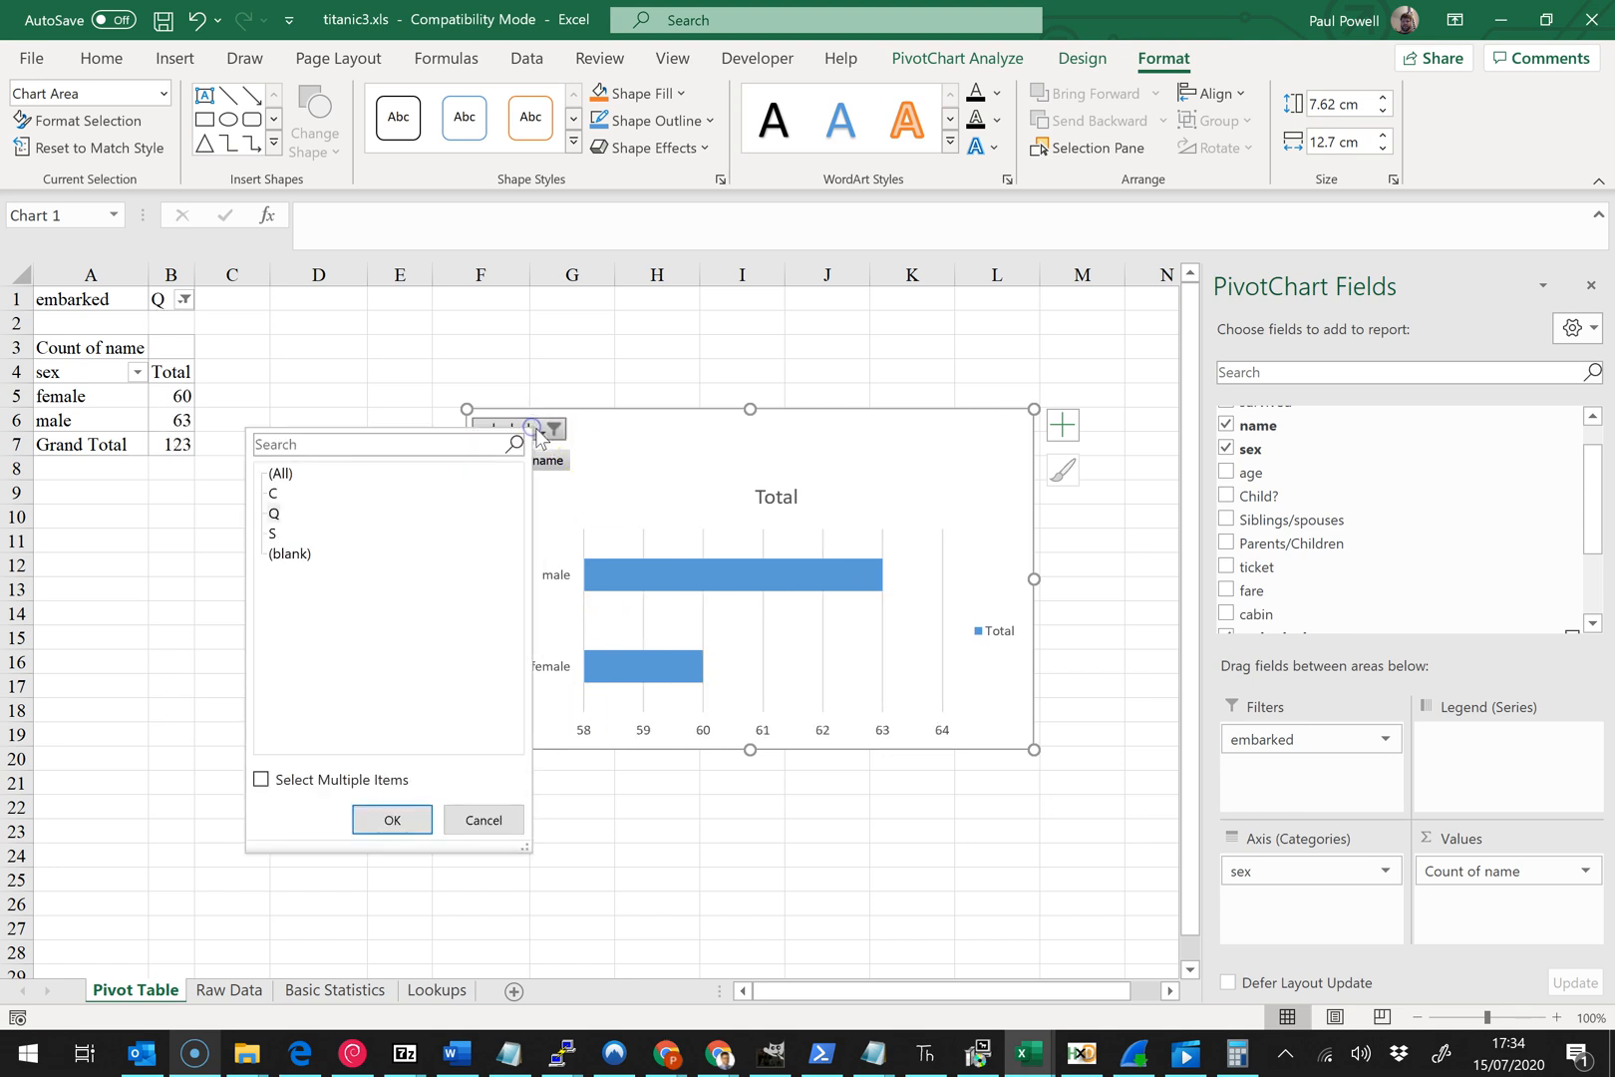
left_click(281, 472)
left_click(393, 820)
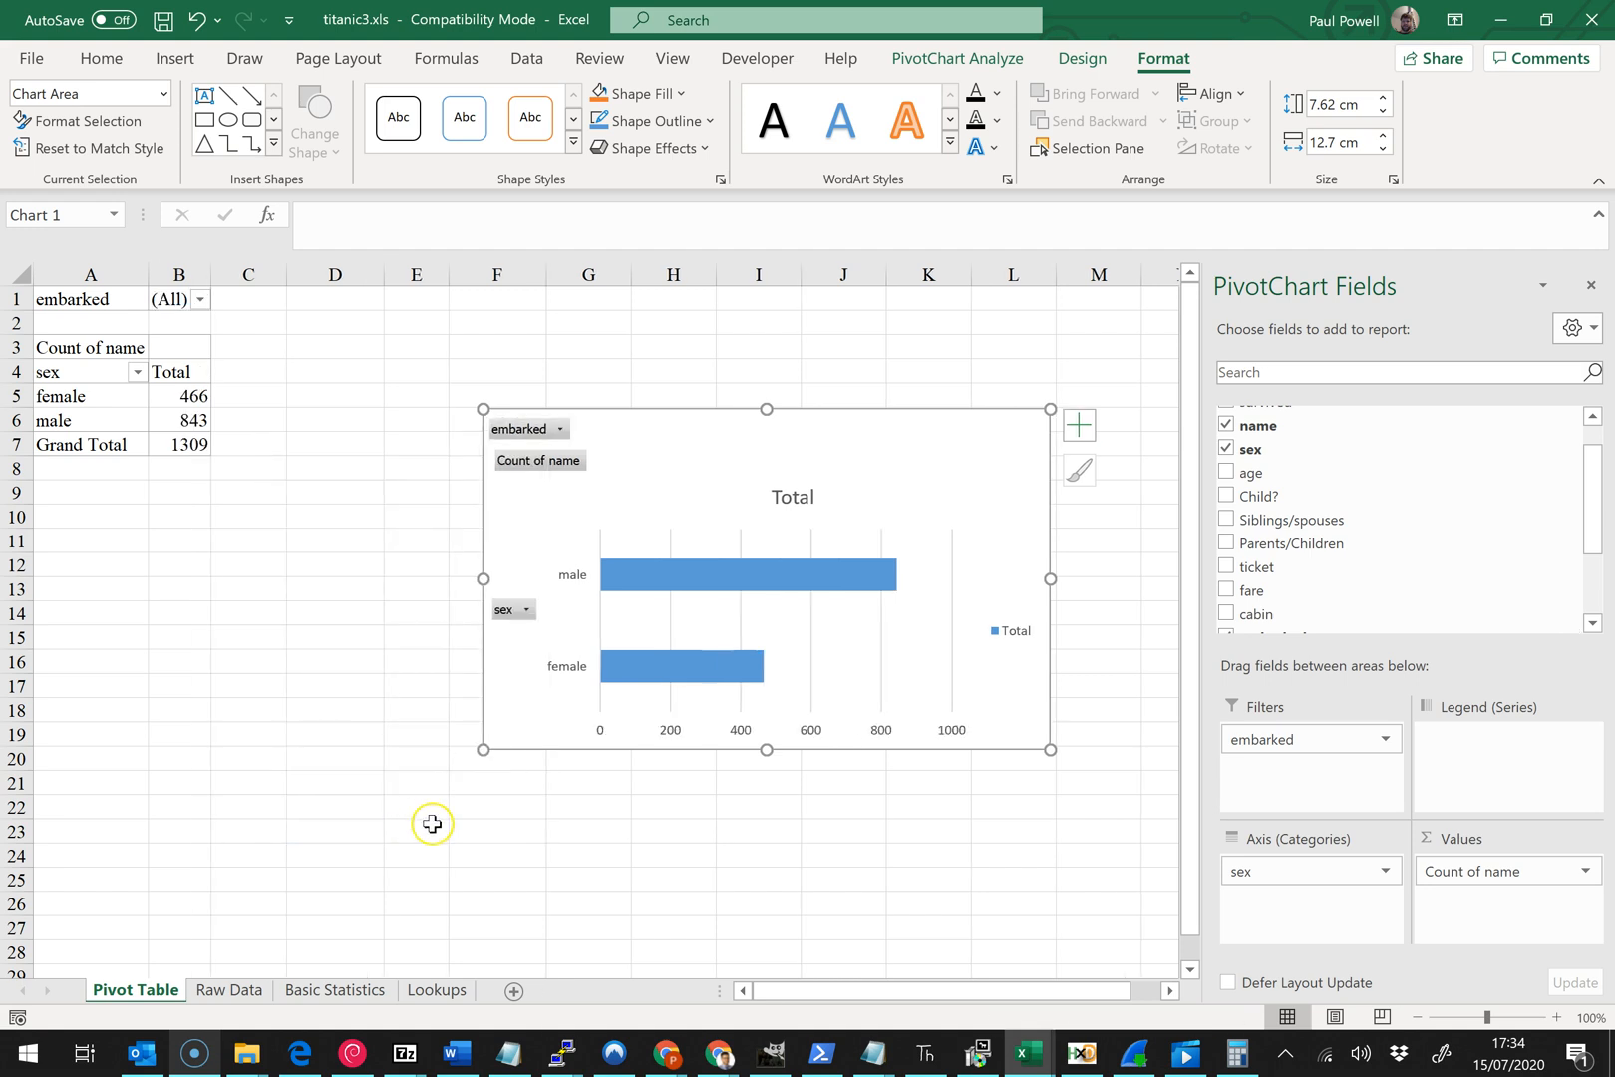
left_click(267, 686)
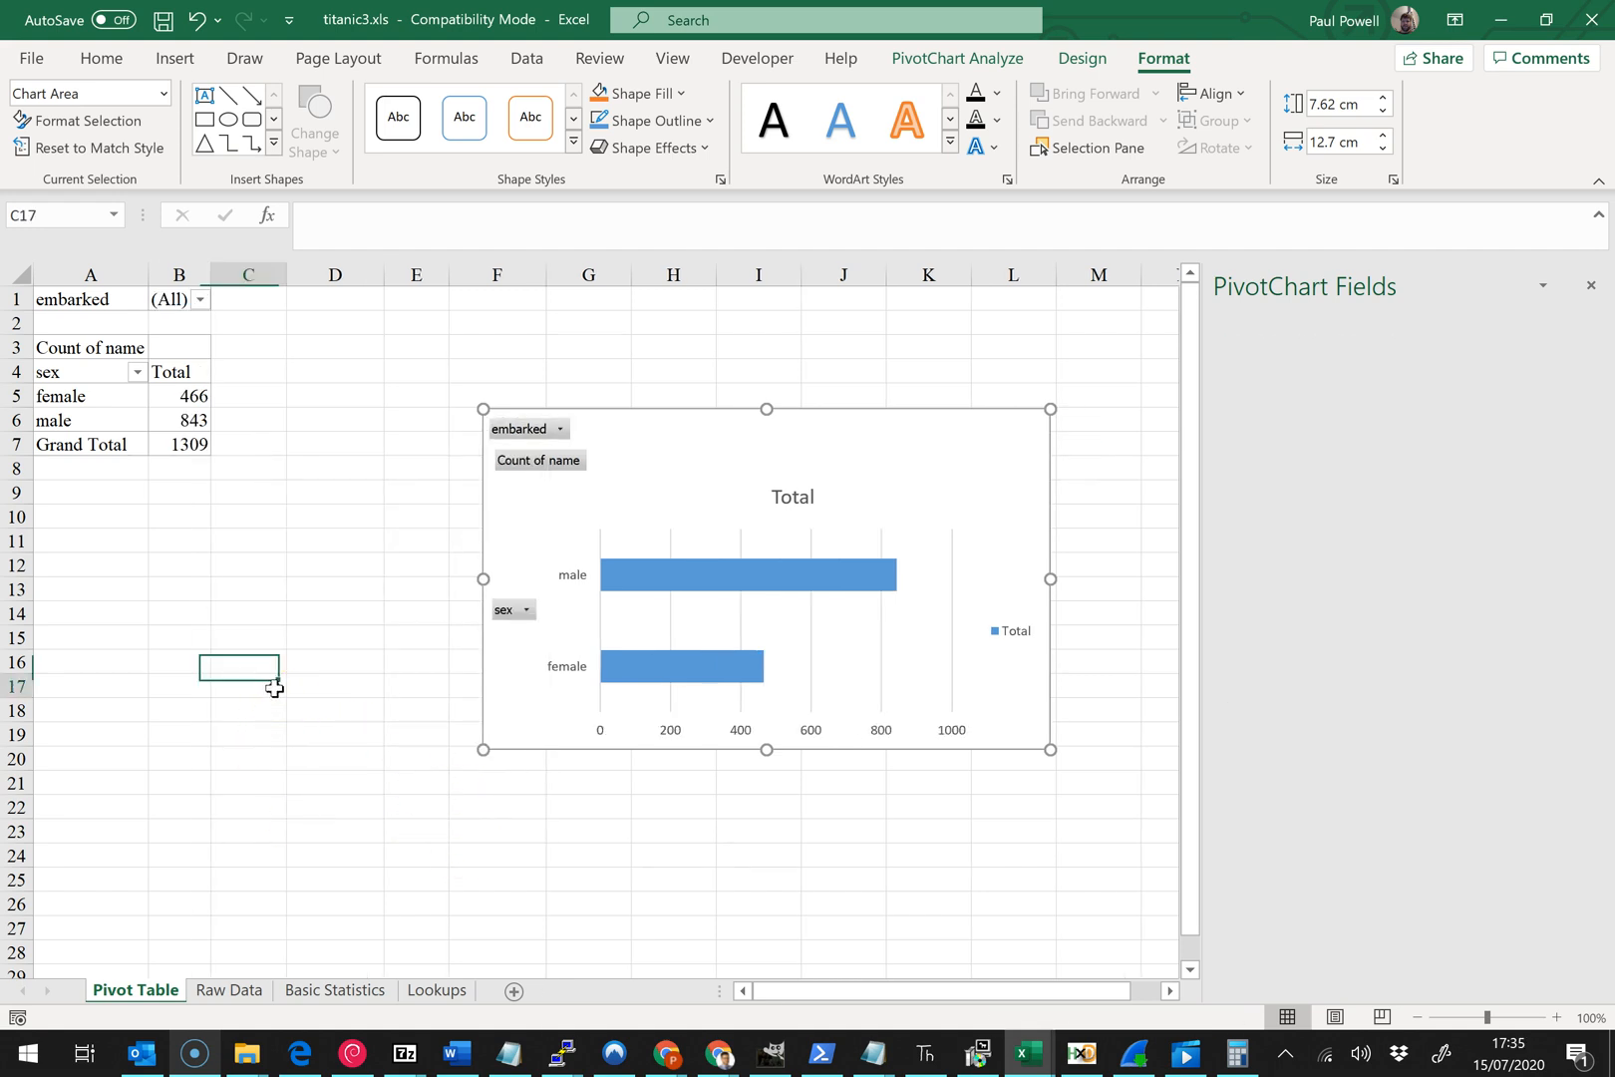
- Move the embarked field from the filters to the columns and reposition the chart below the pivot table, from about row 10
left_click(116, 387)
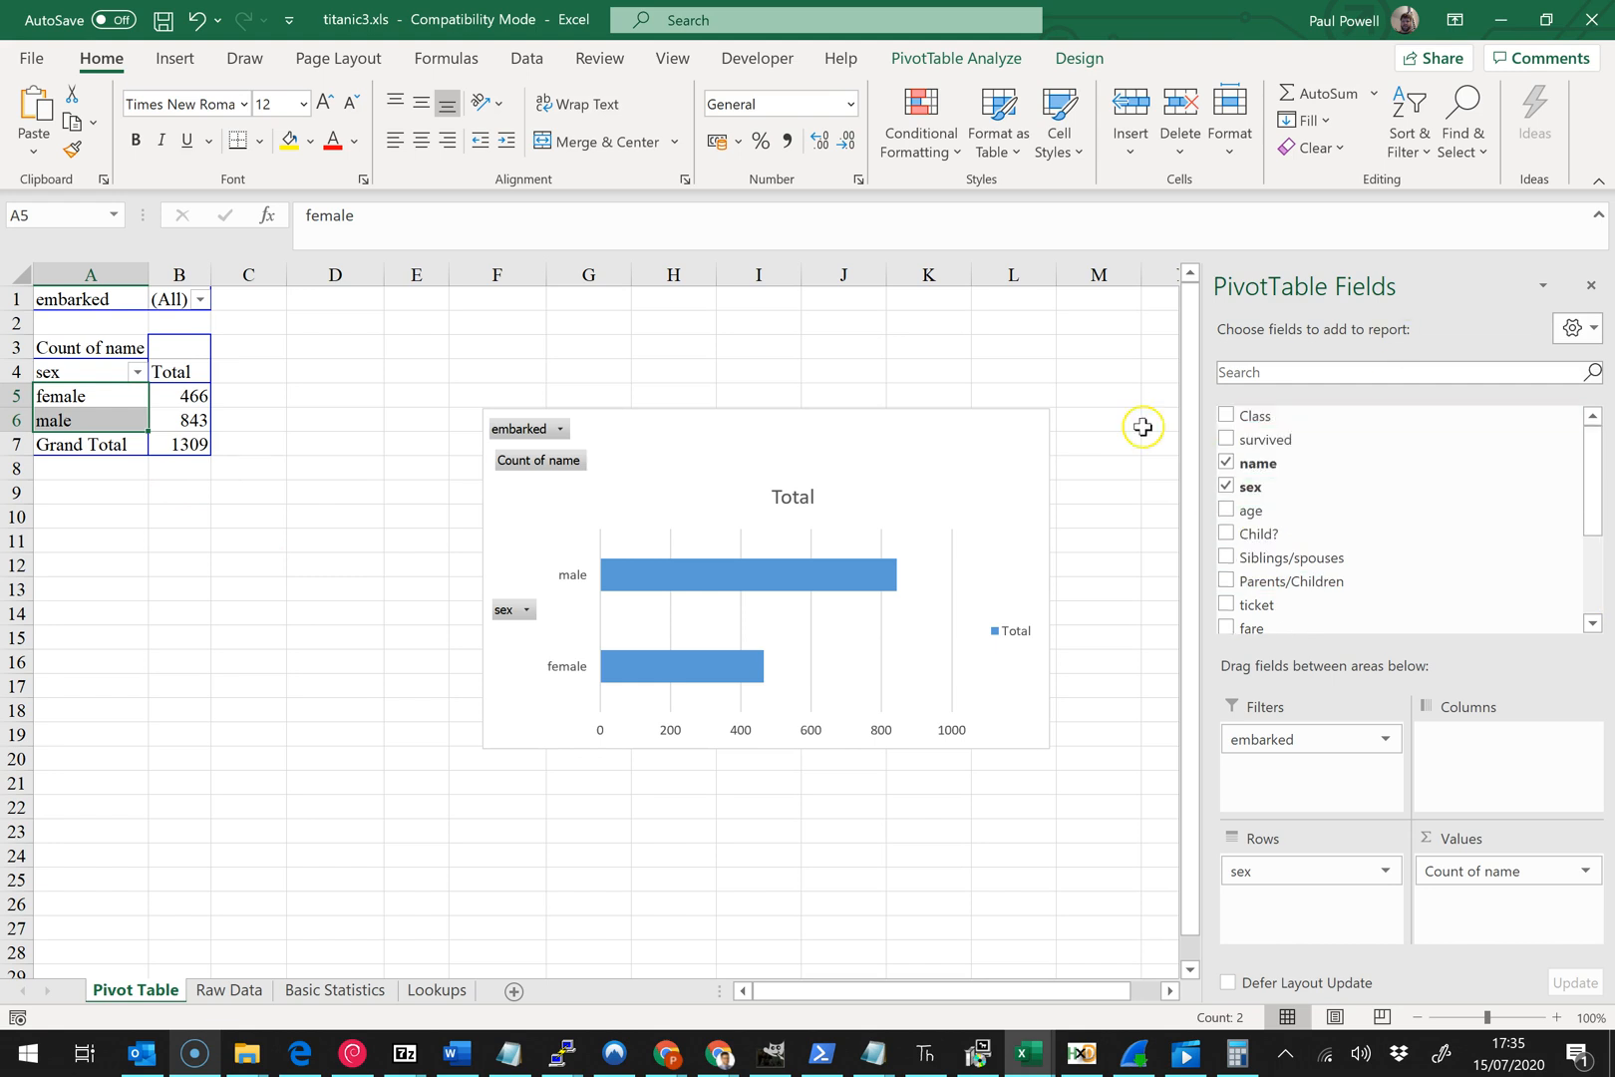
scroll(1426, 568, "down", 3)
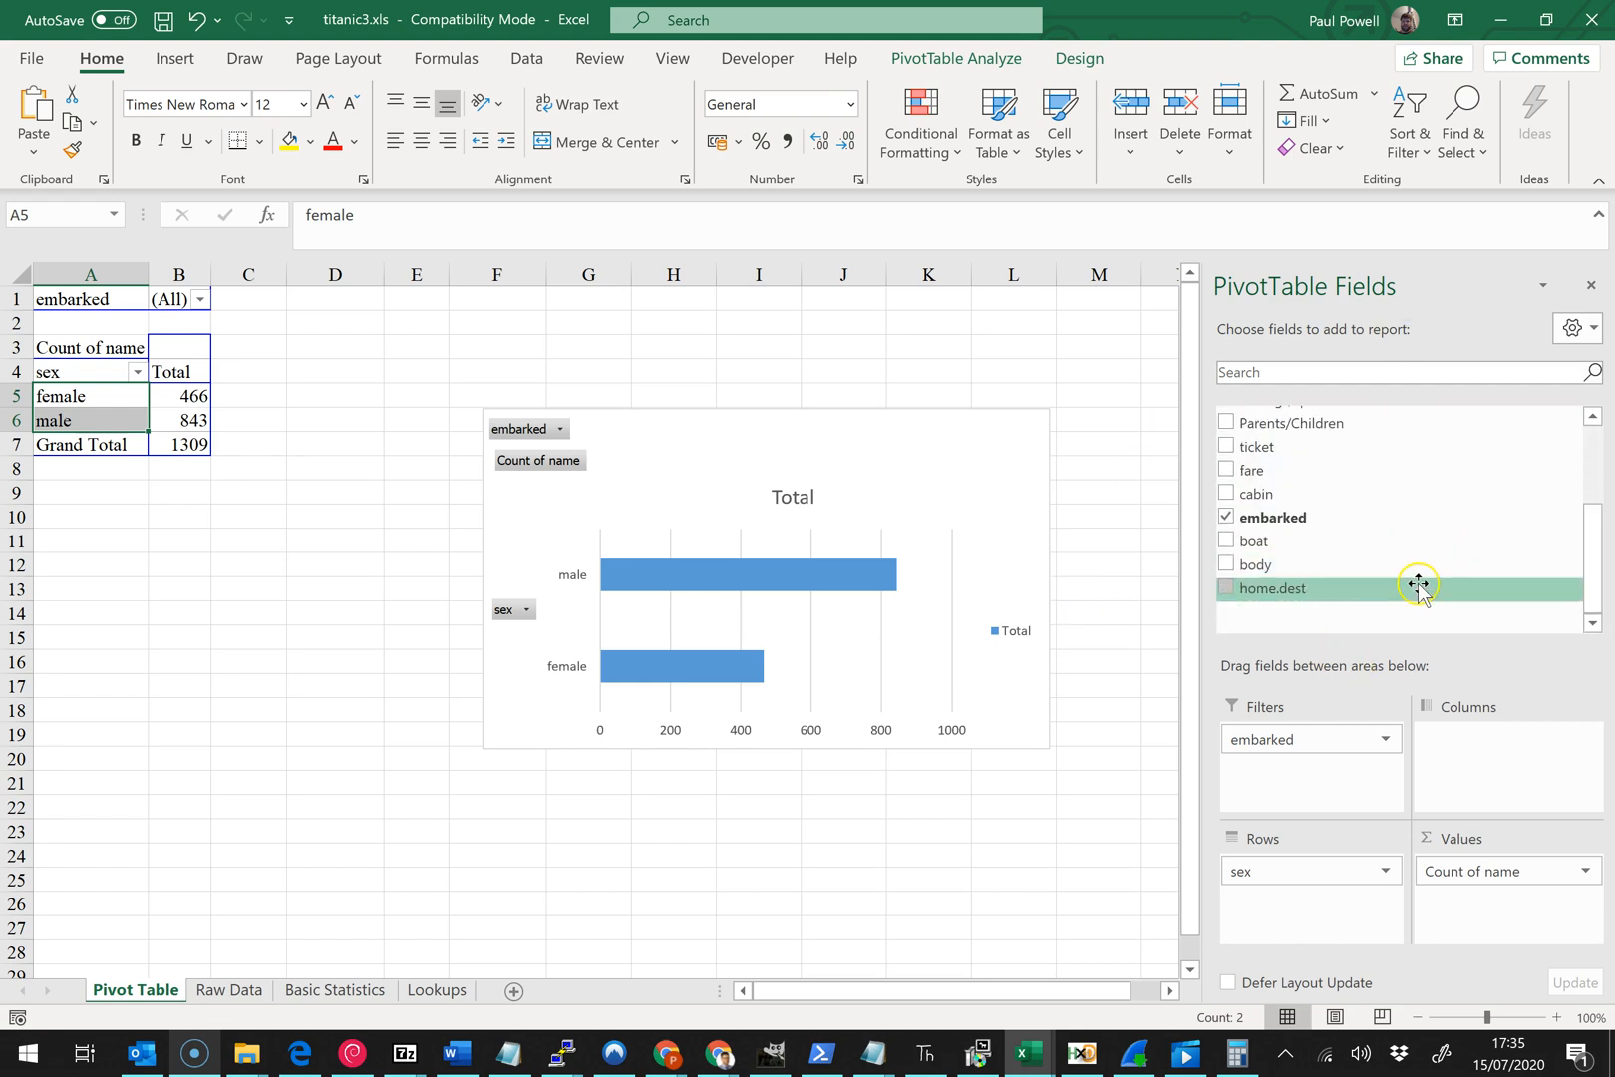
left_click_drag(1262, 525, 1521, 750)
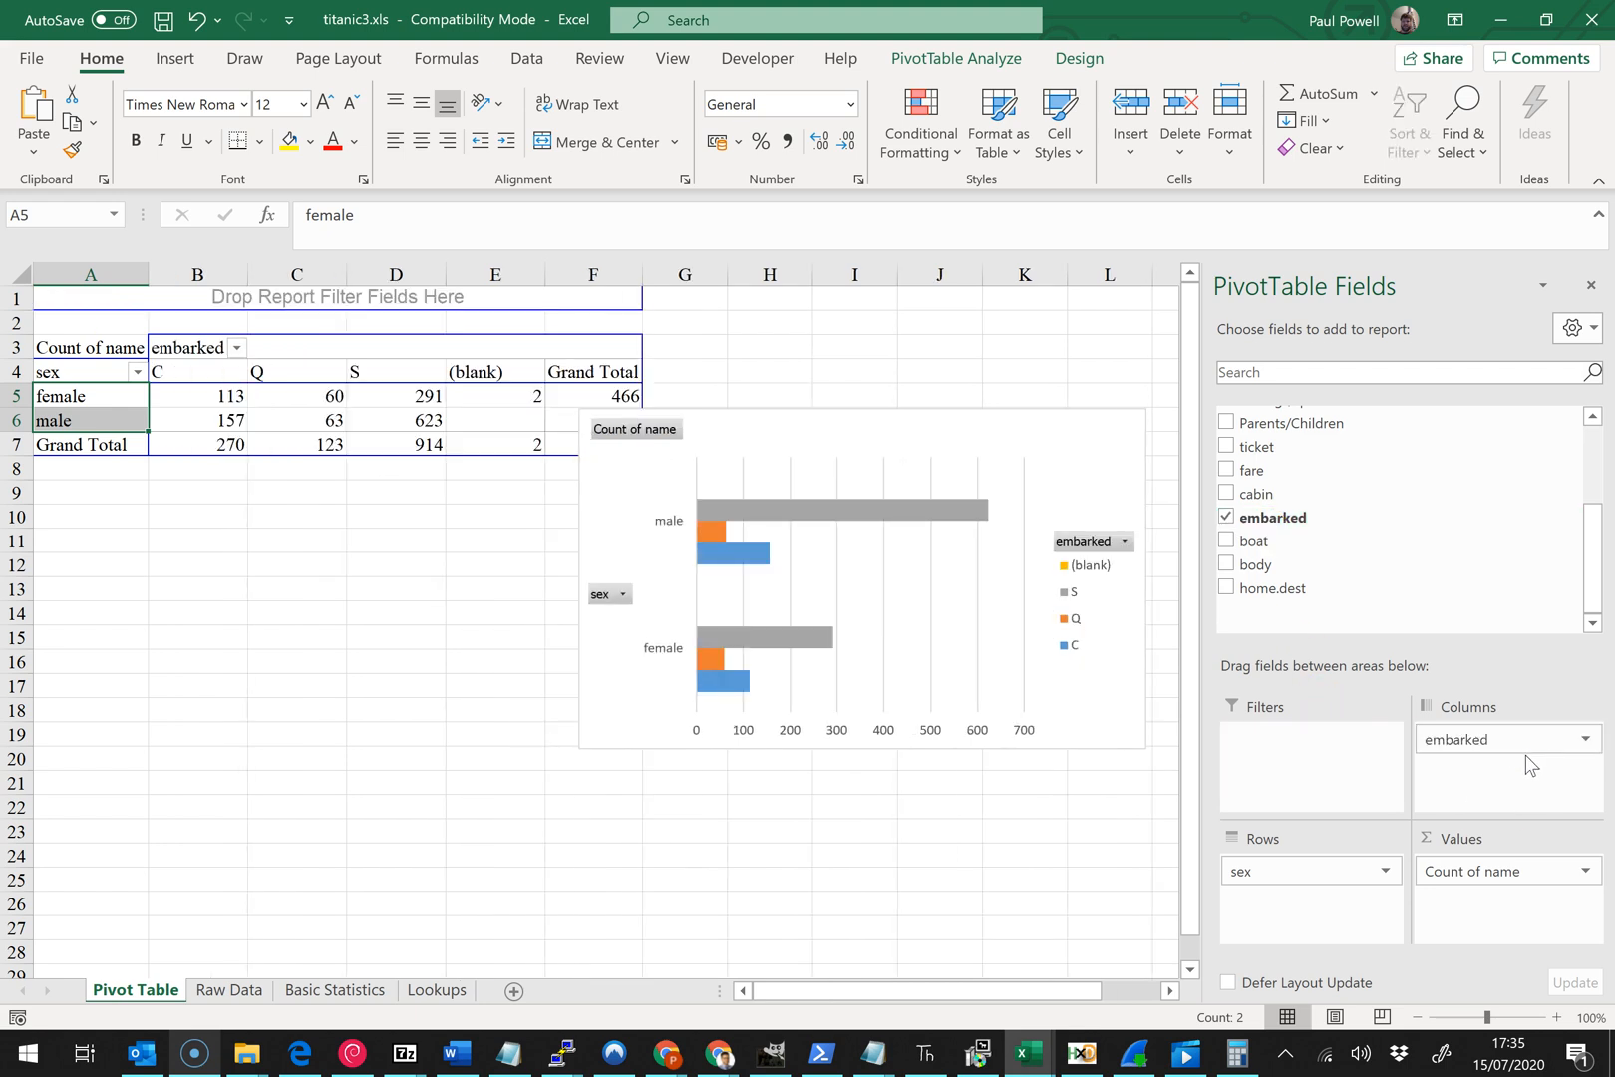
left_click_drag(828, 408, 315, 515)
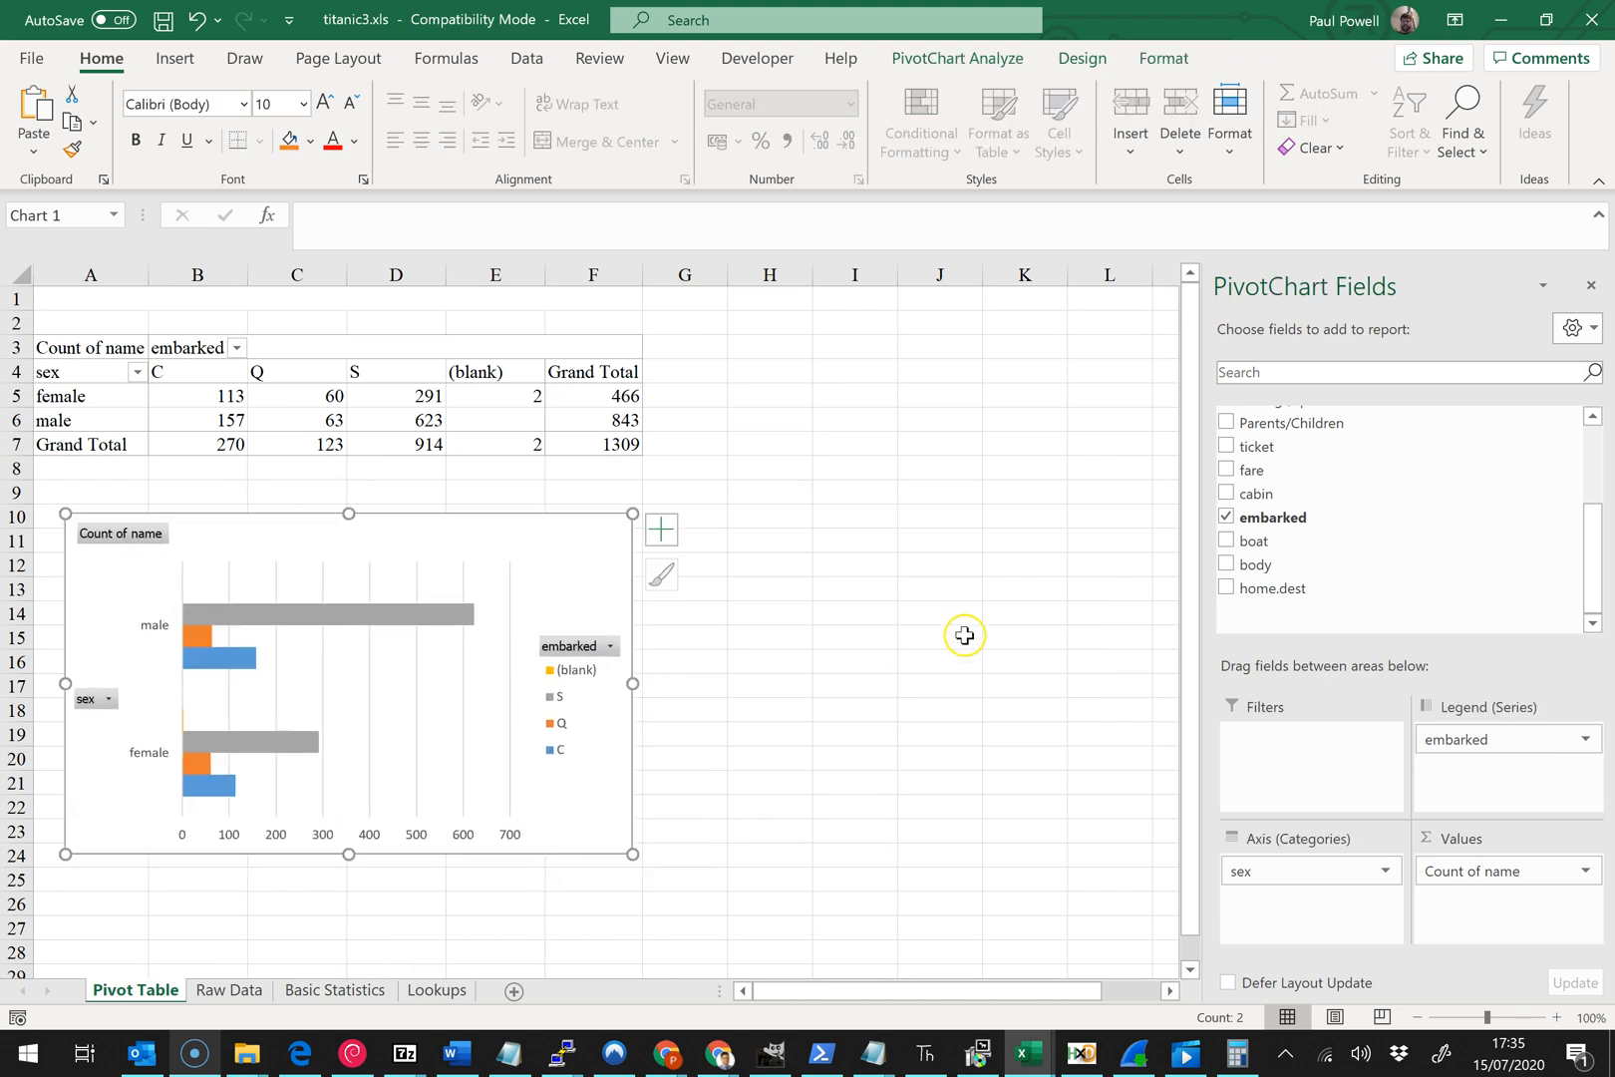
left_click(964, 636)
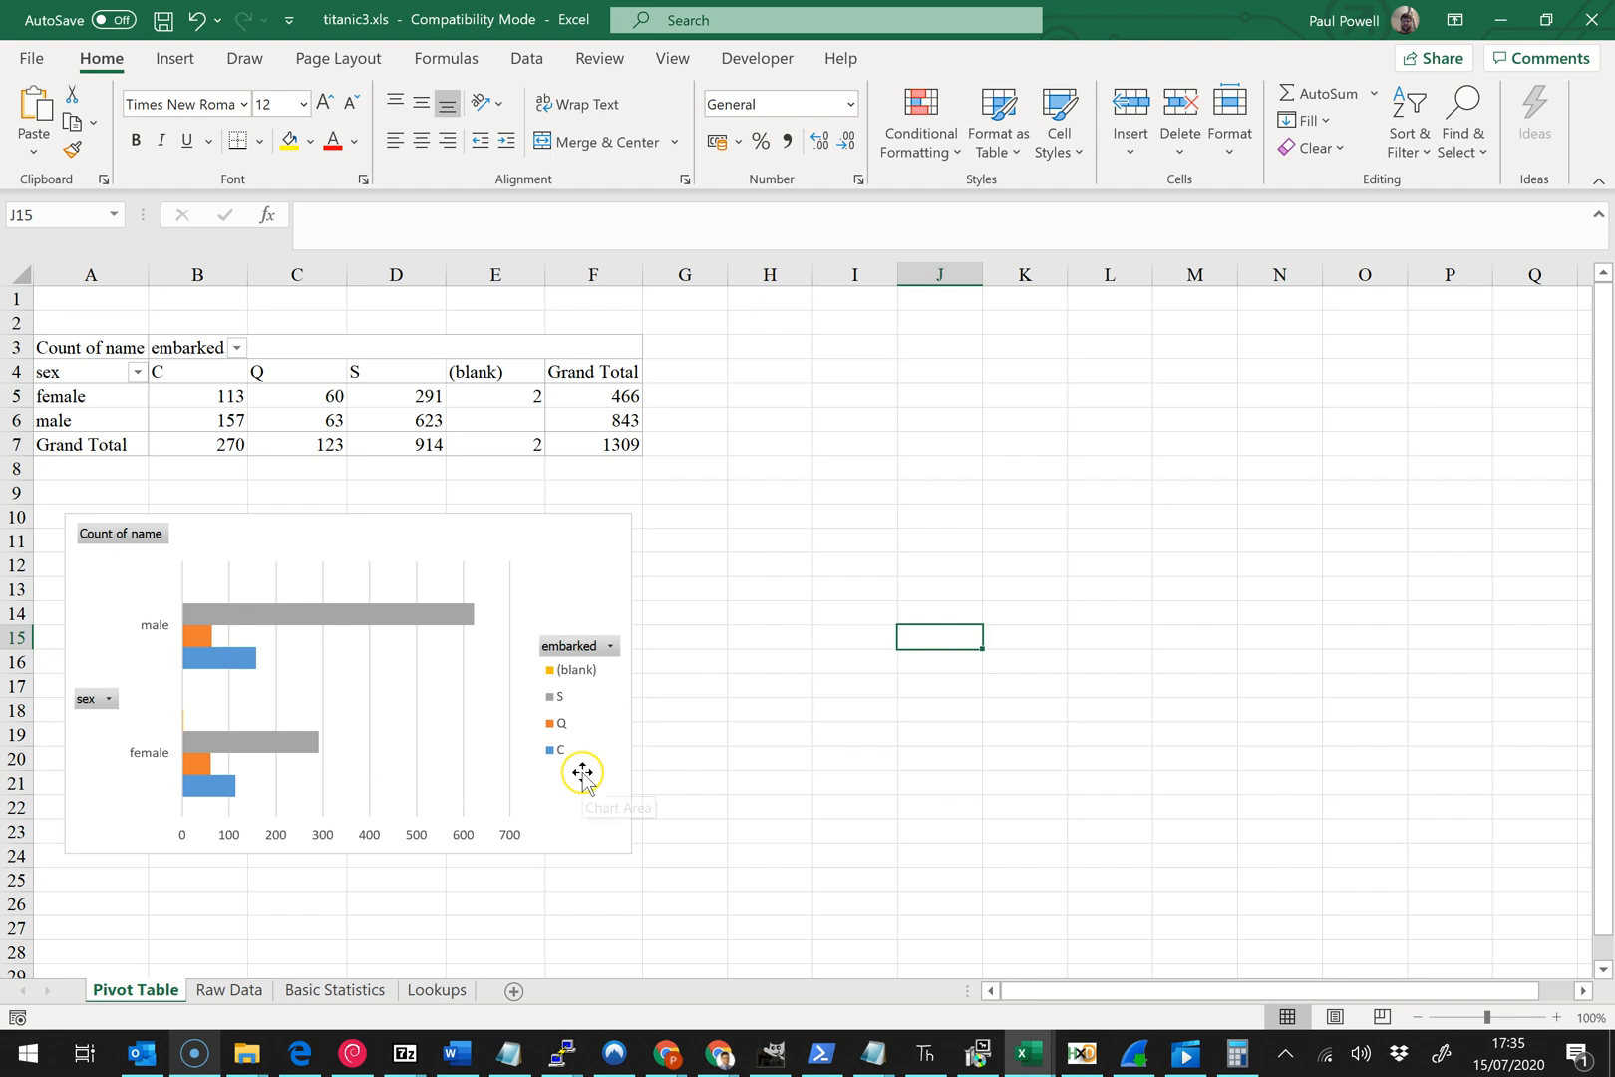
- Refresh all data in the workbook with the PivotChart selected
left_click(432, 587)
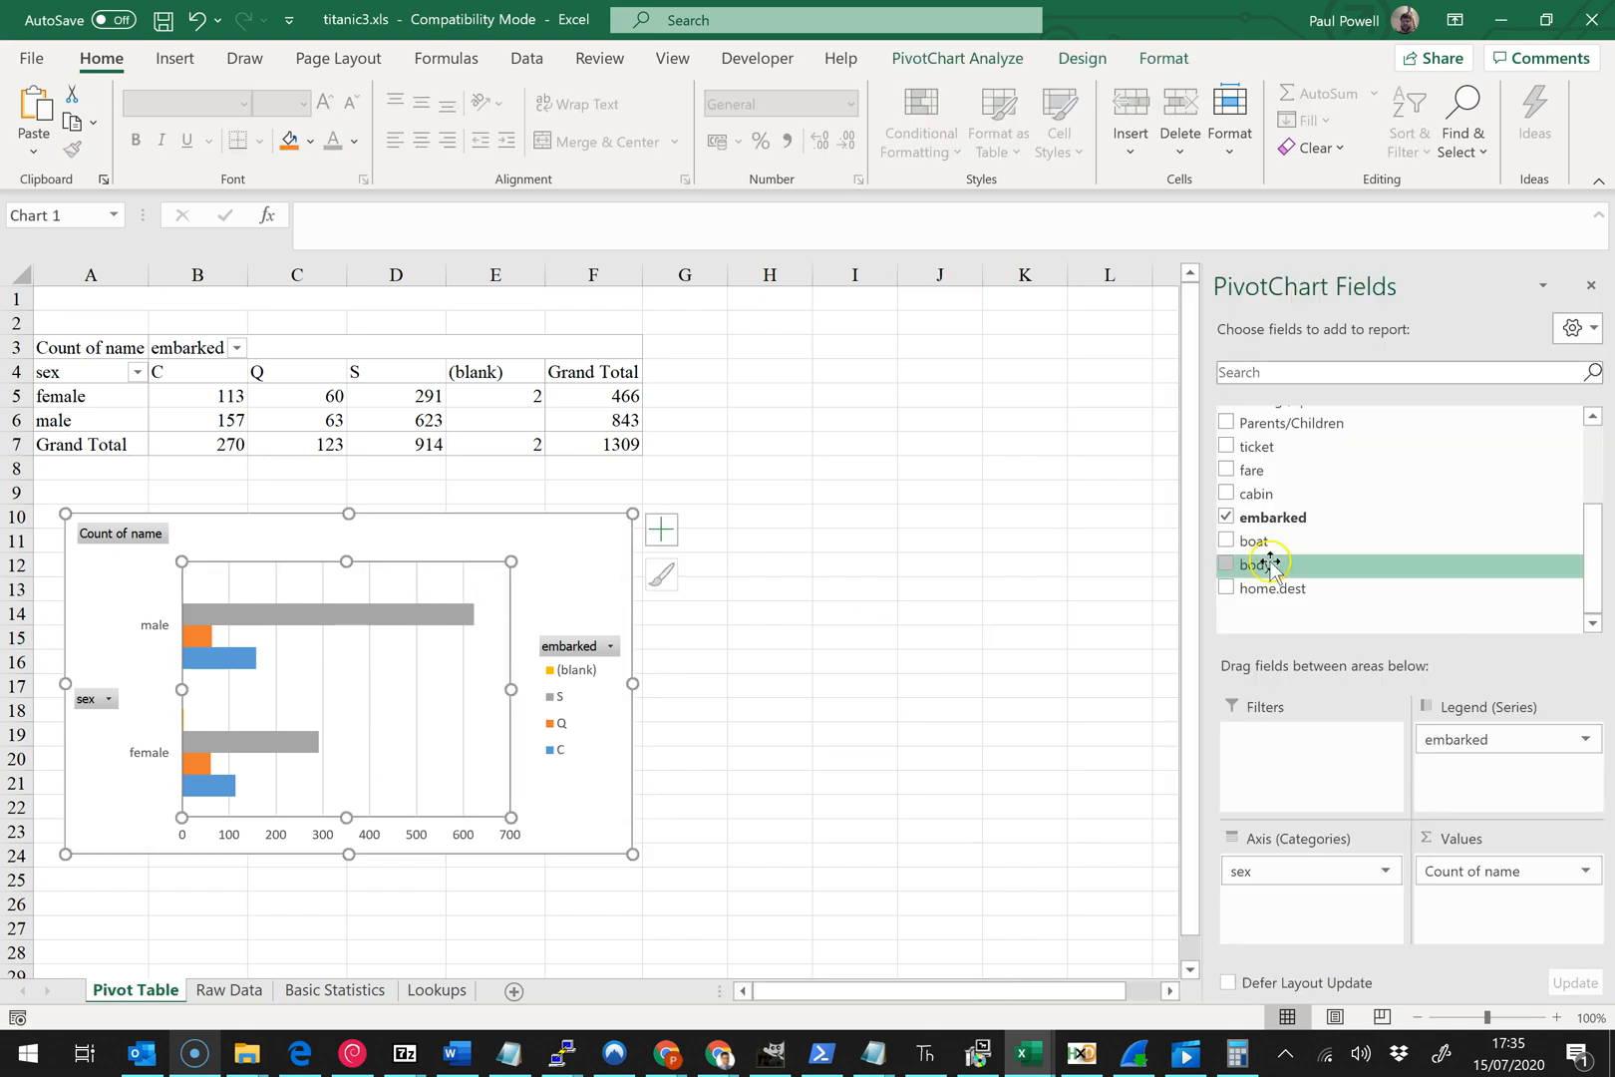
left_click(525, 59)
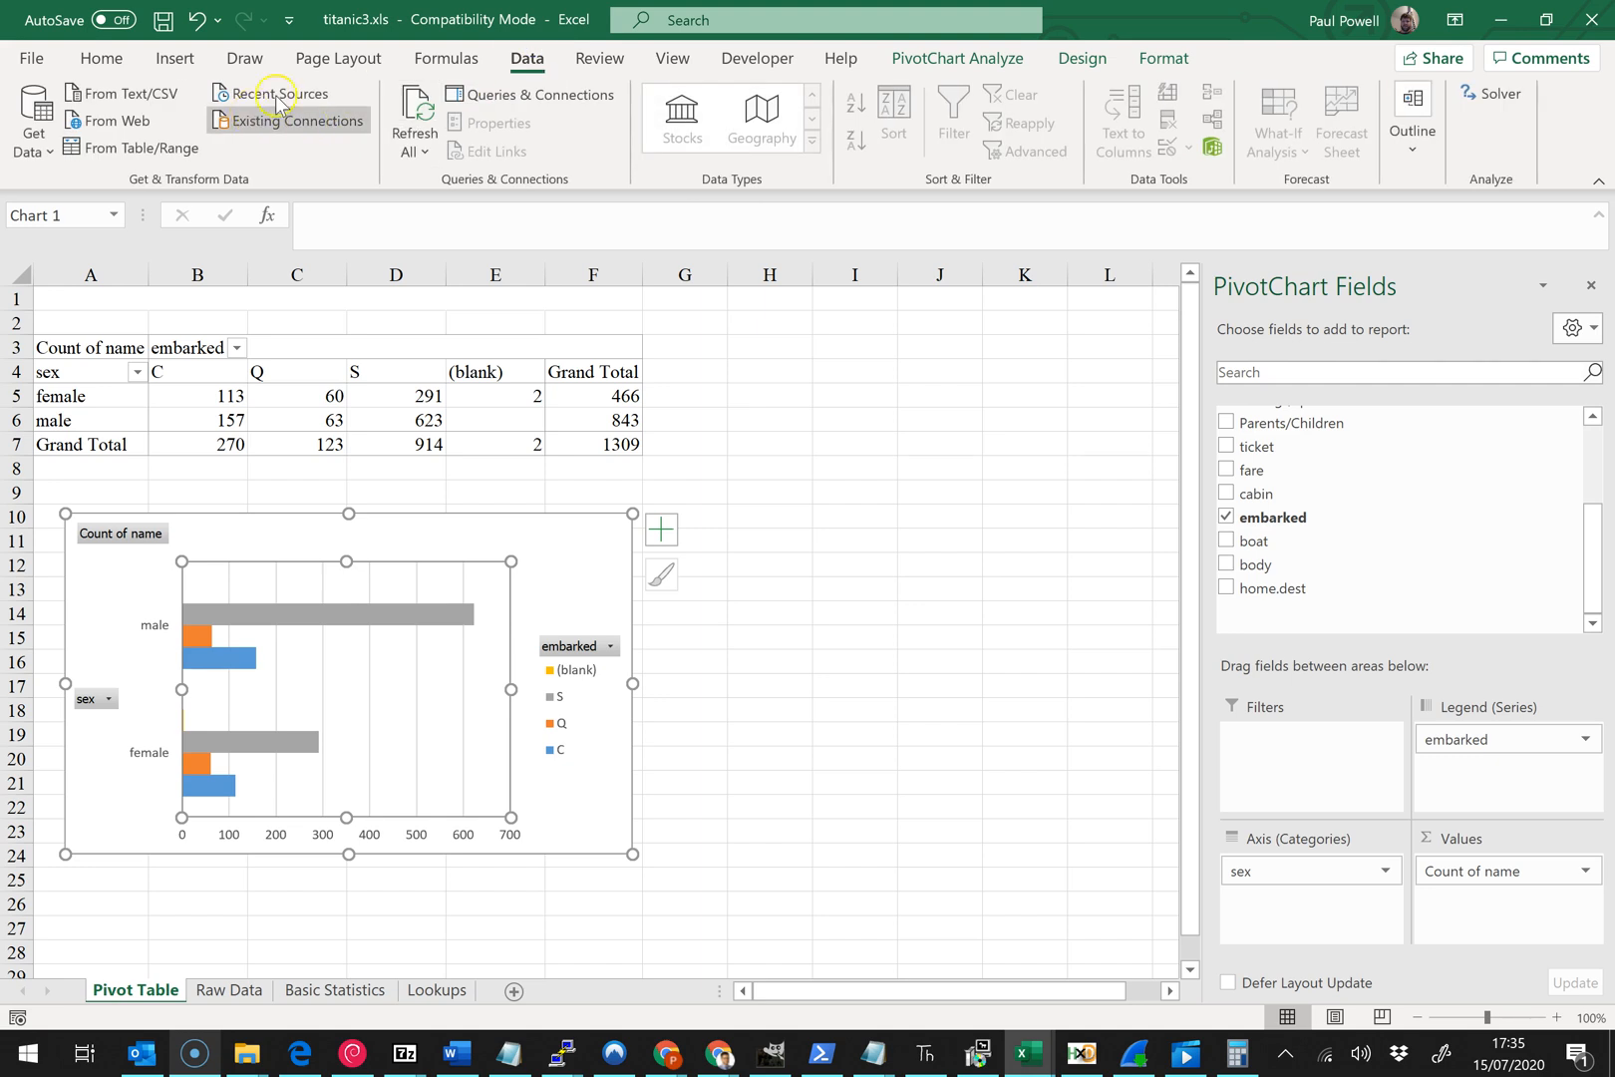
left_click(409, 111)
- Add the Embarking Port field to the PivotChart and arrange it as the axis category with sex as the legend series
scroll(1507, 501, "down", 1)
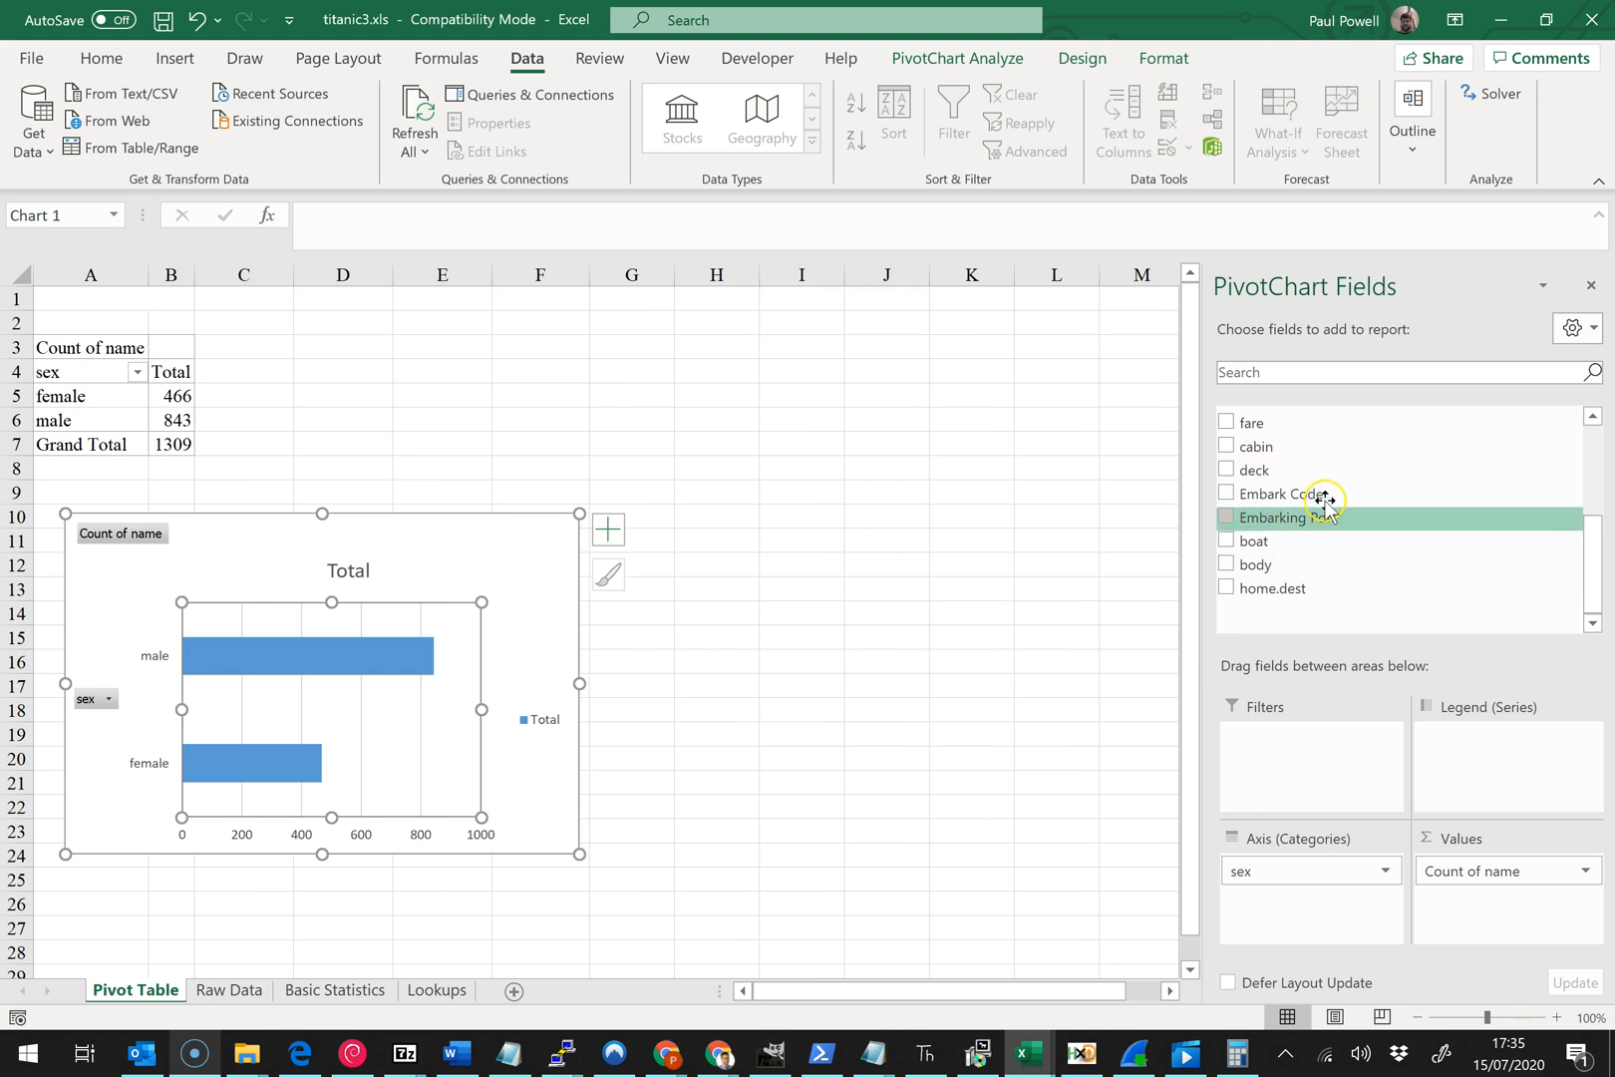
left_click_drag(1290, 520, 1508, 755)
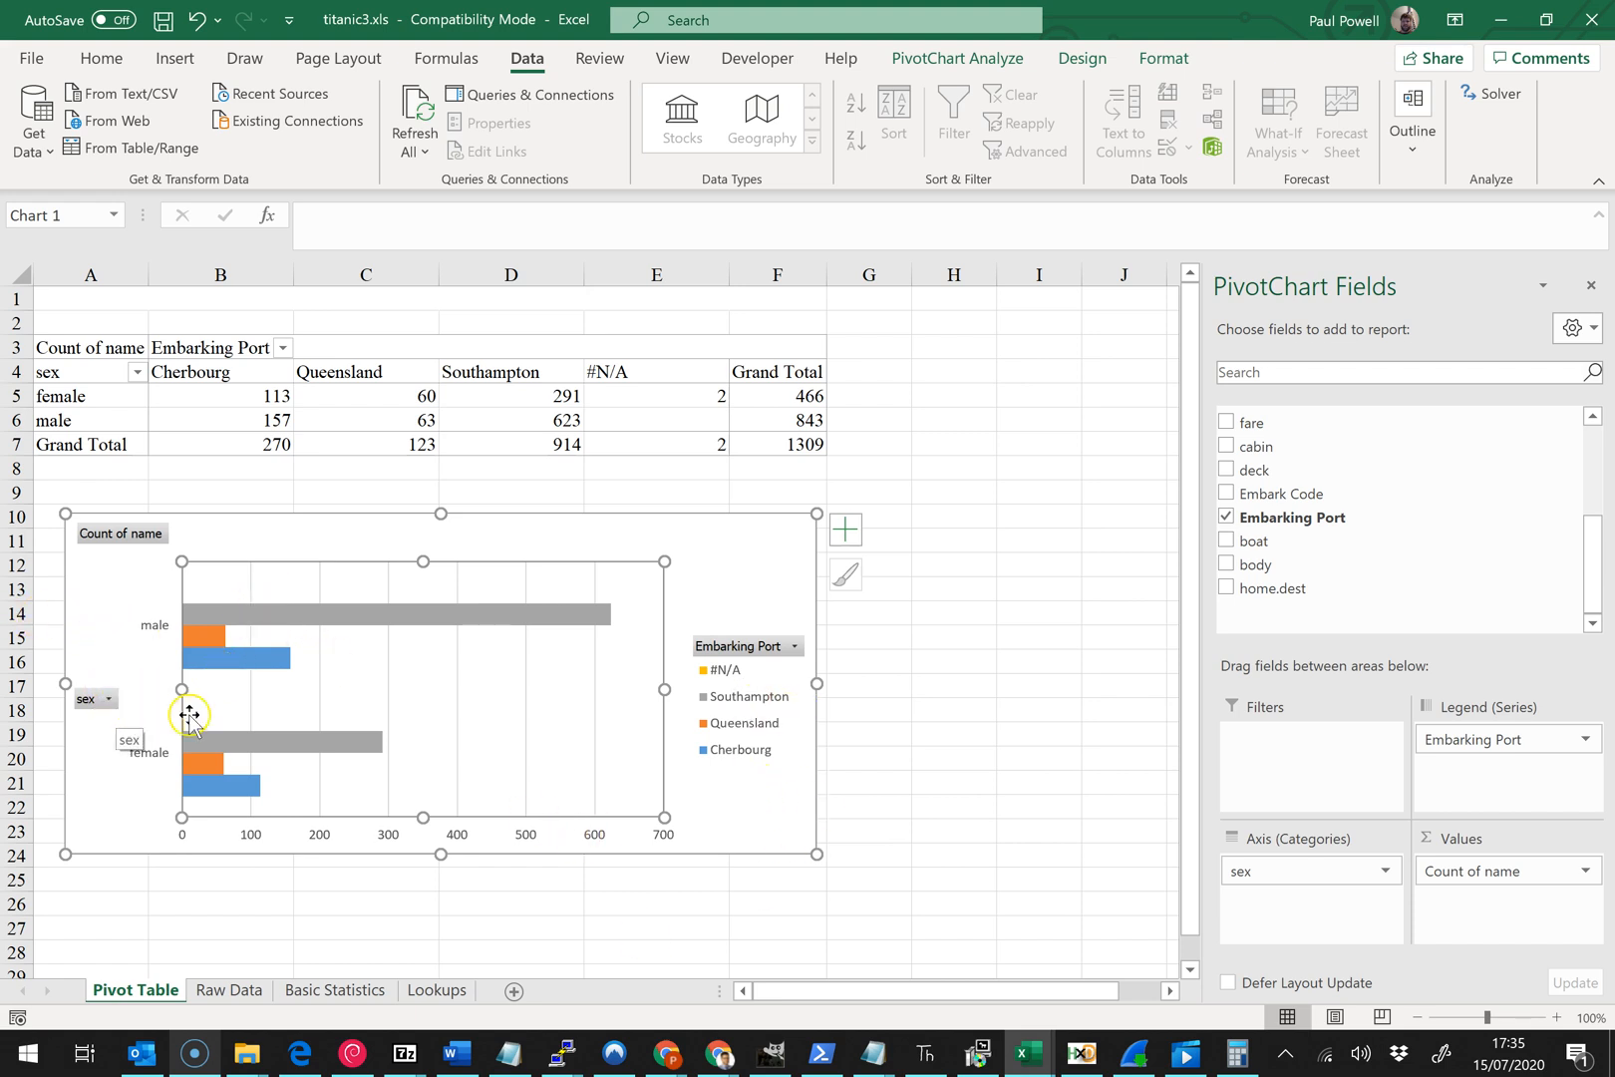
mouse_move(1463, 738)
left_mouse_down()
mouse_move(1453, 764)
mouse_move(1244, 918)
mouse_move(1431, 827)
mouse_move(1476, 749)
left_mouse_up()
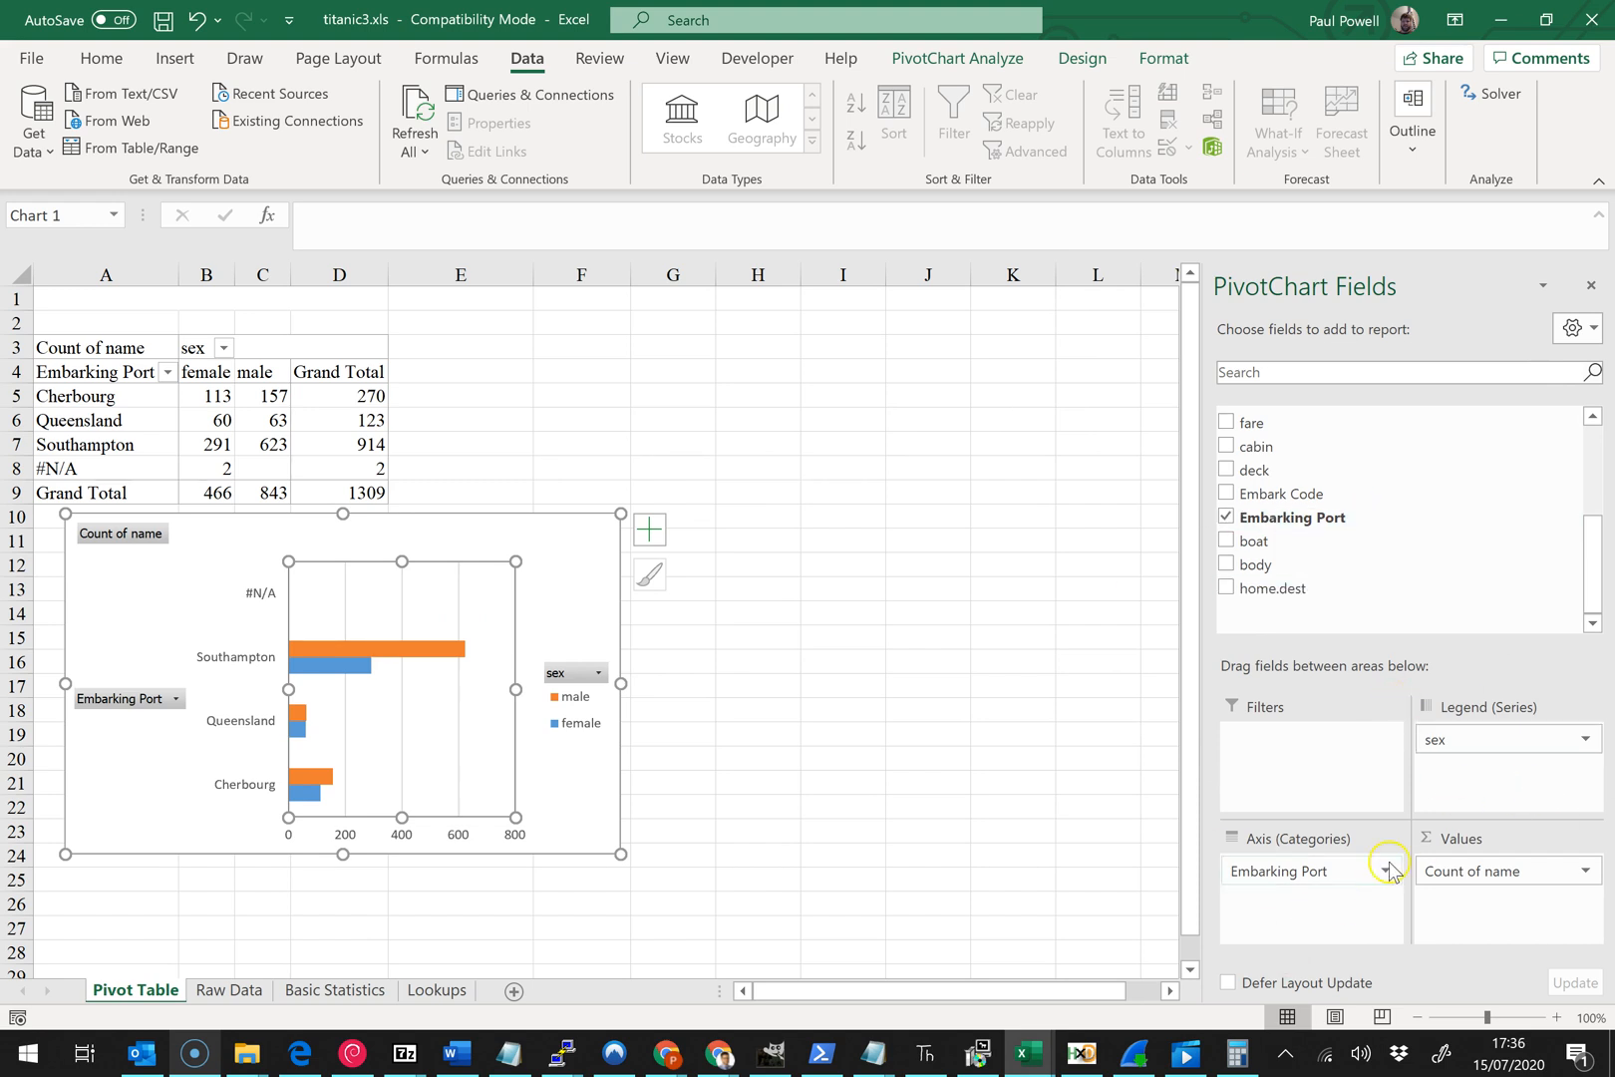
- Add a data table with legend keys to the PivotChart
left_click(1080, 60)
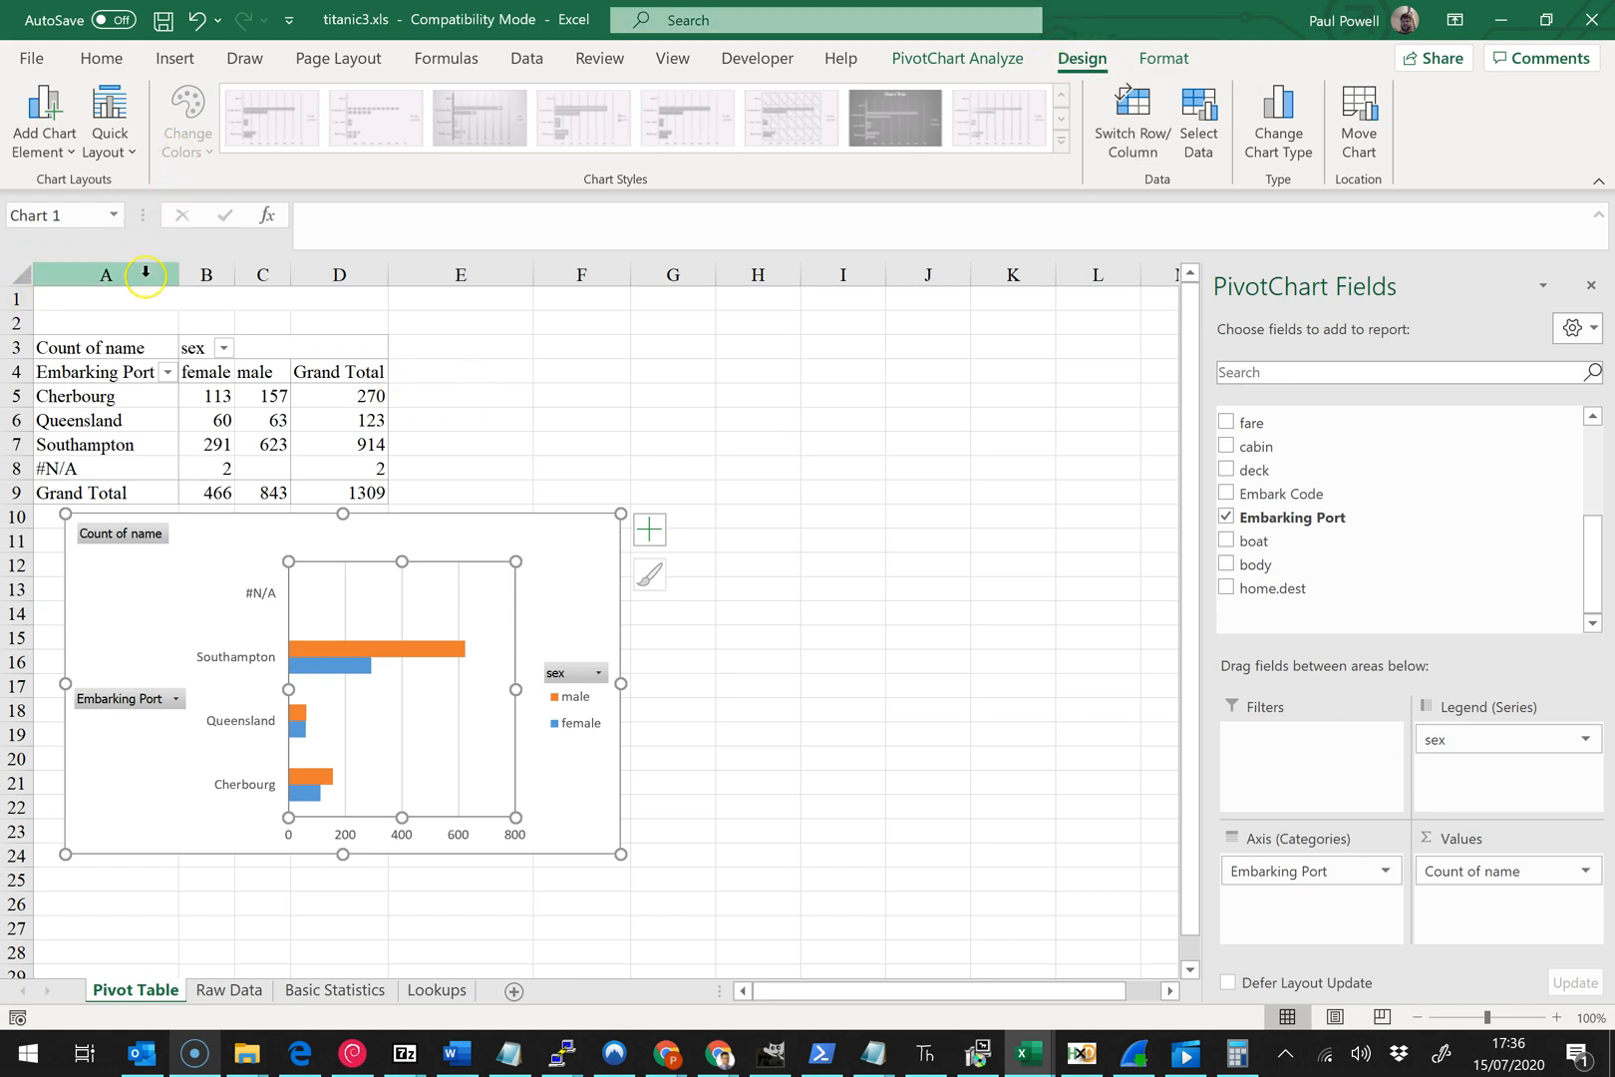
left_click(50, 140)
mouse_move(90, 229)
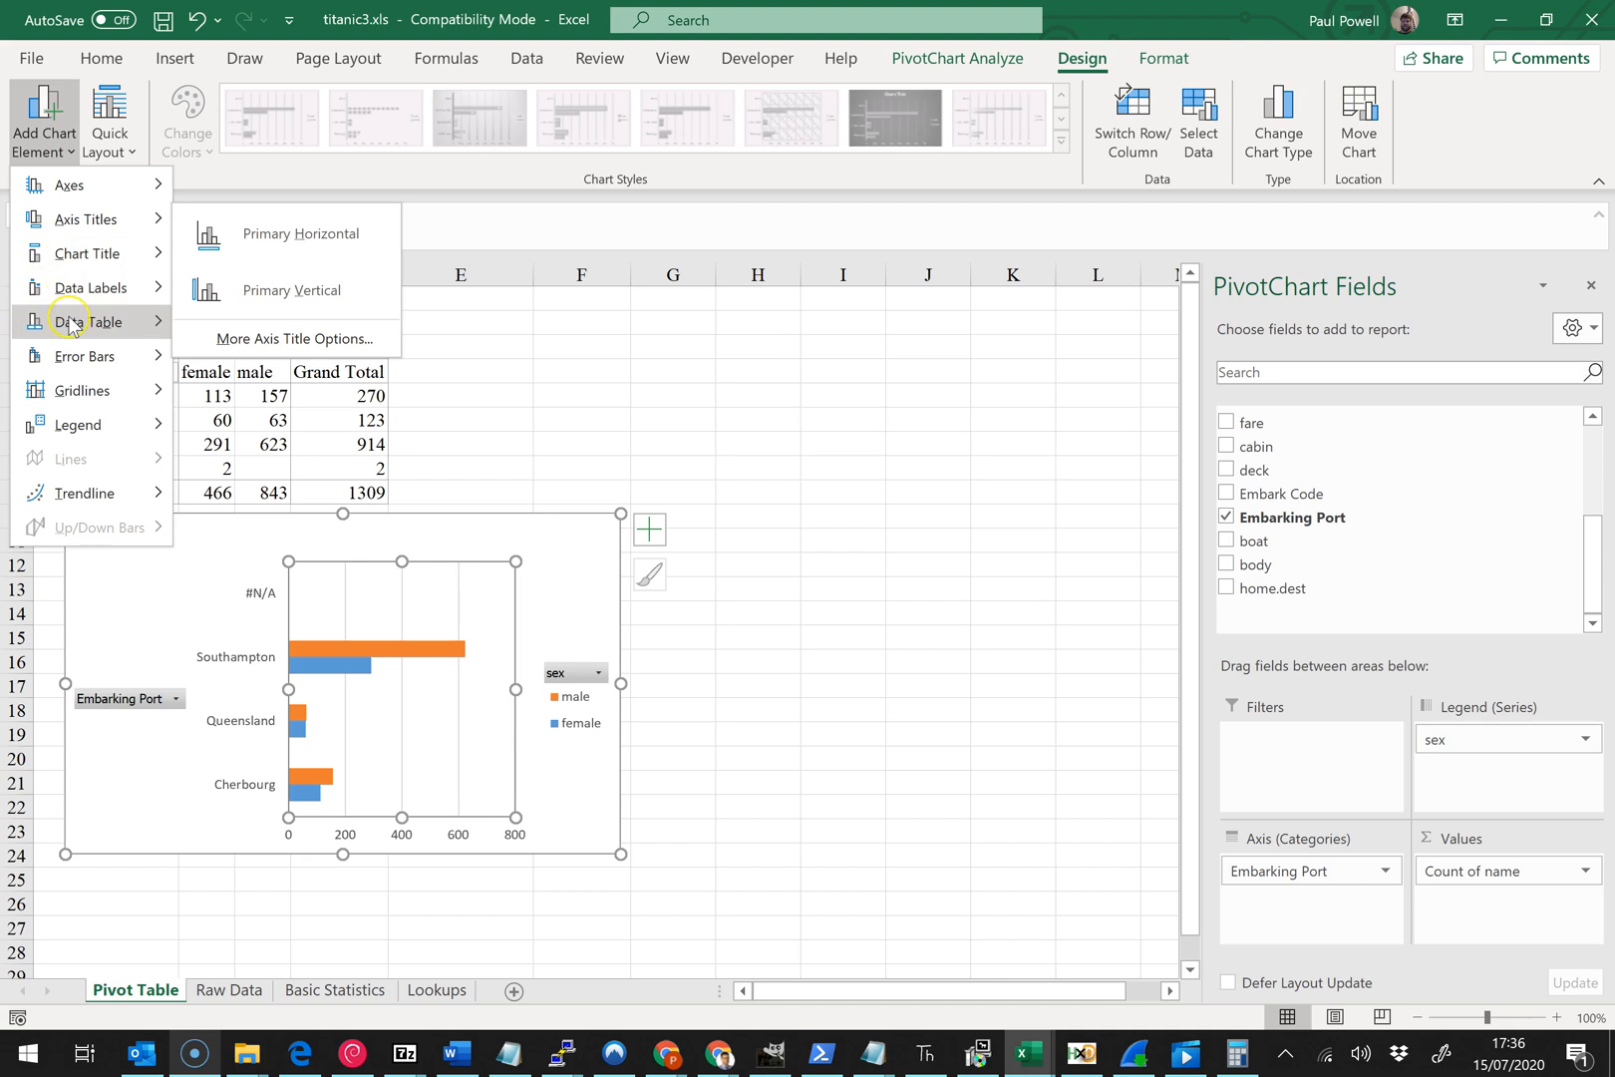
mouse_move(144, 323)
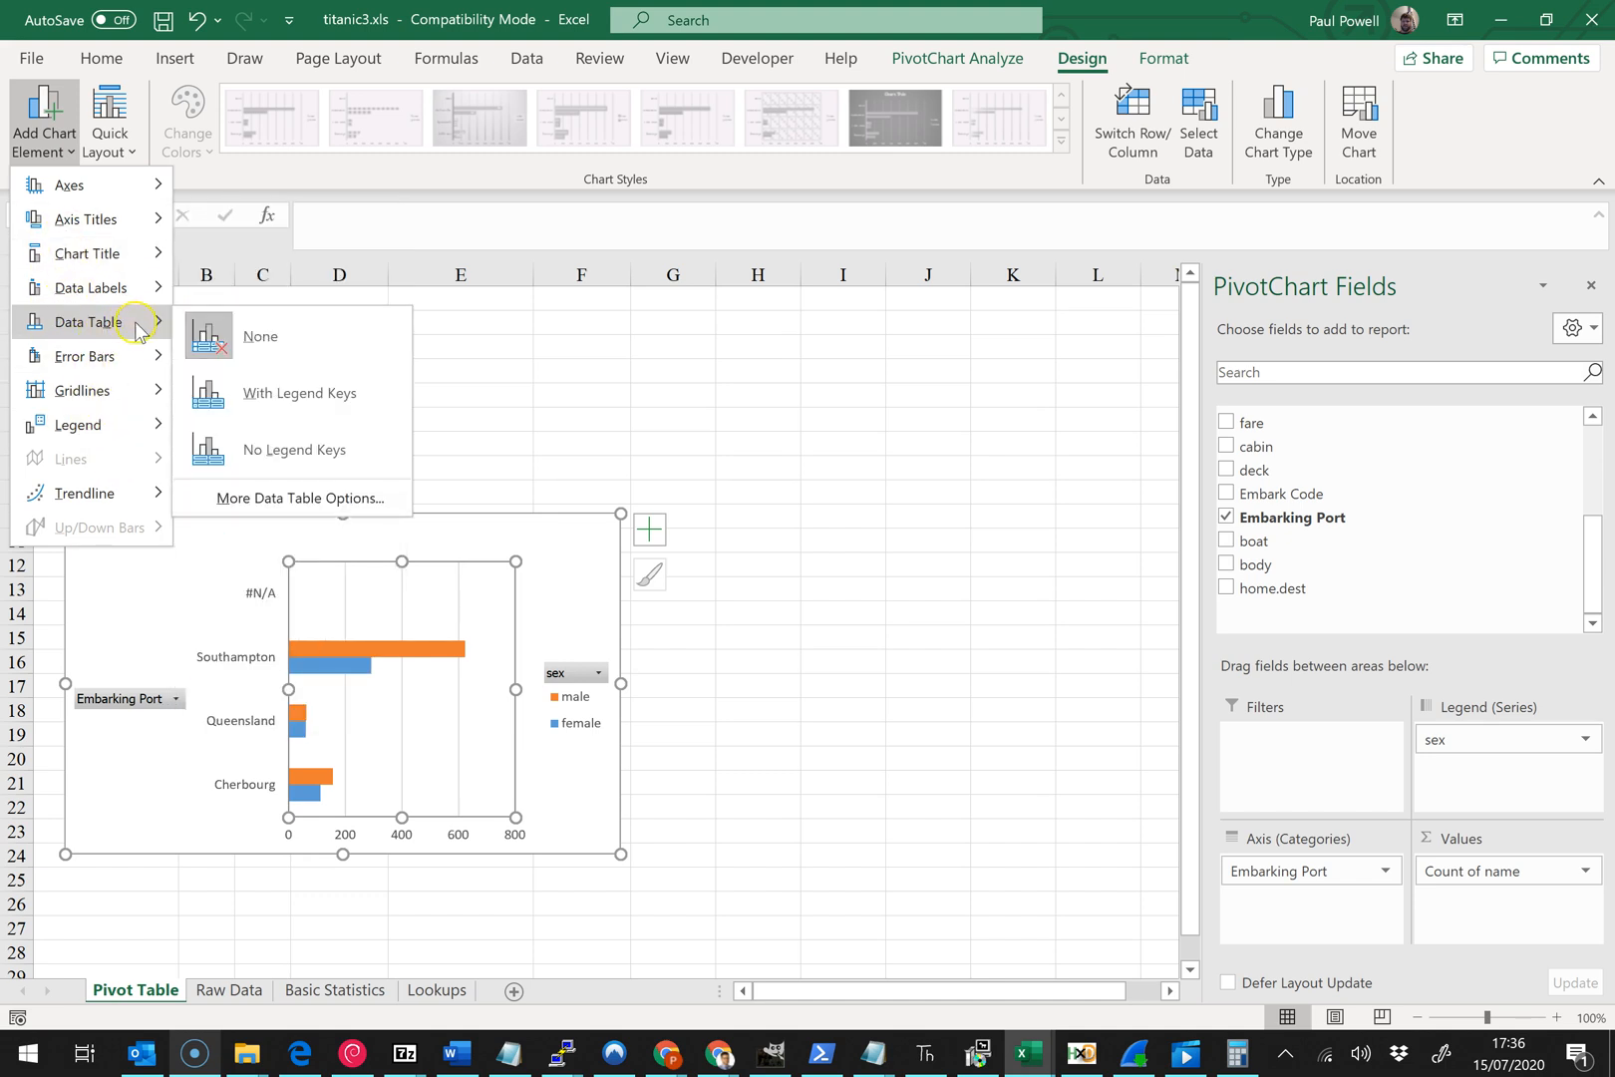
left_click(330, 412)
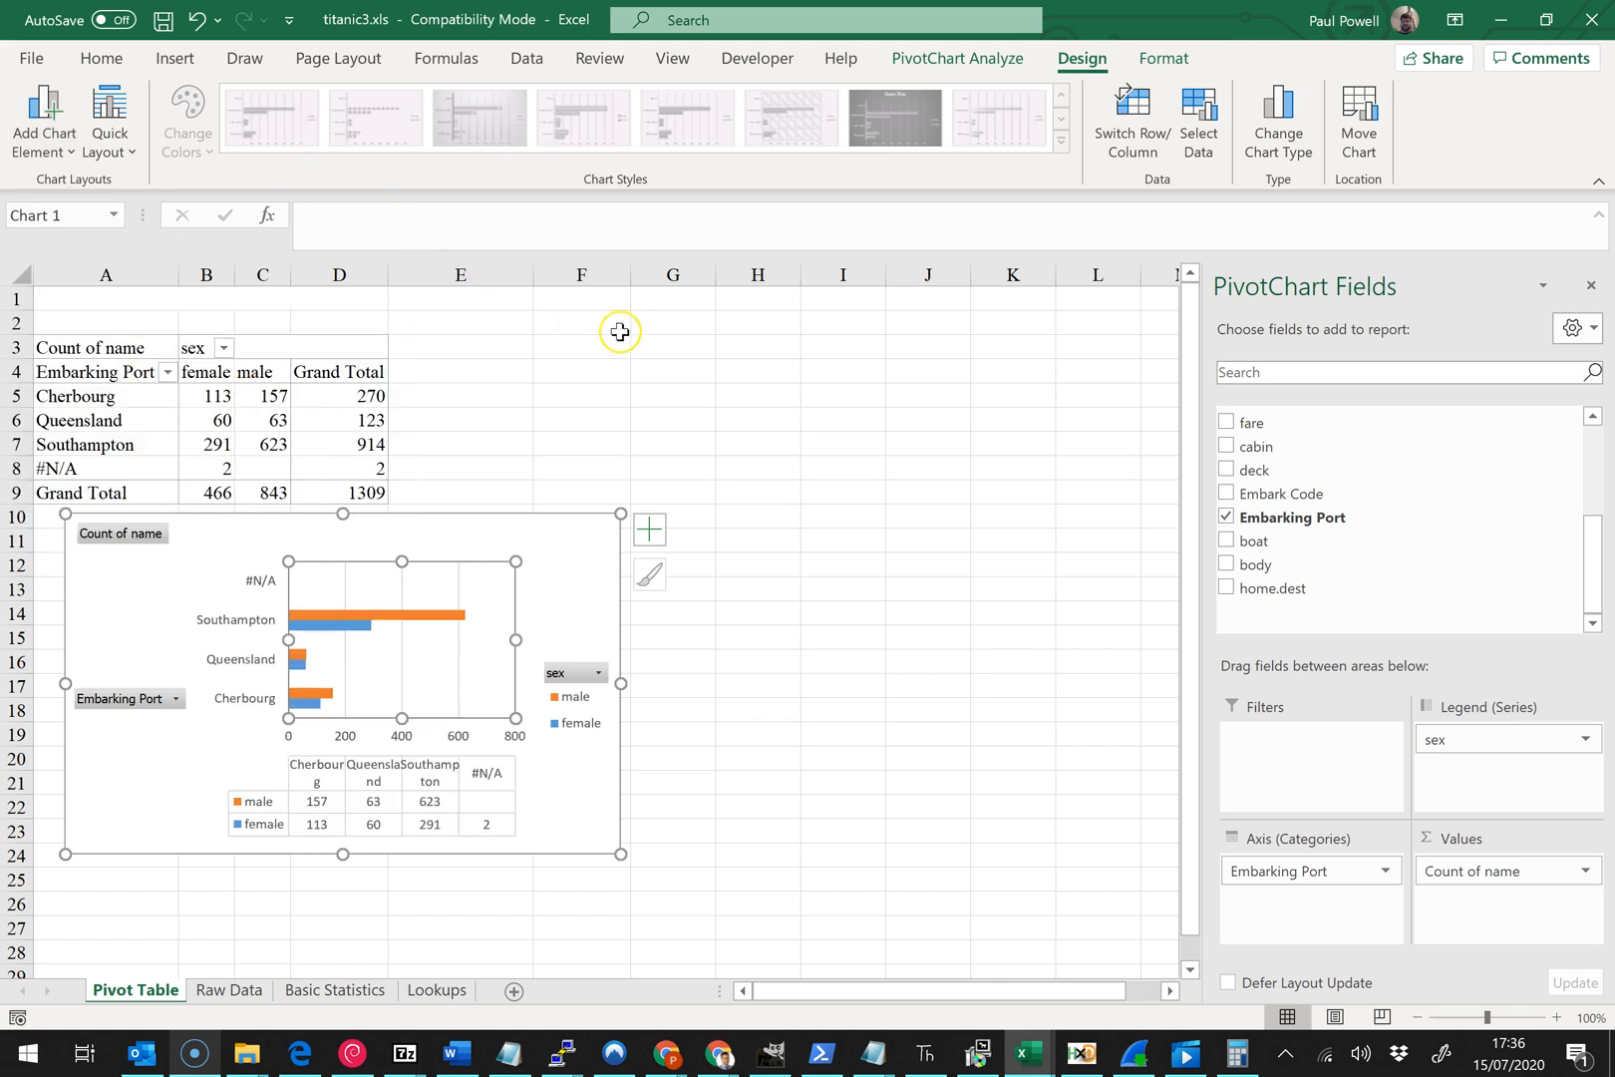
- Delete the sex legend from the PivotChart and deselect the chart
left_click(582, 705)
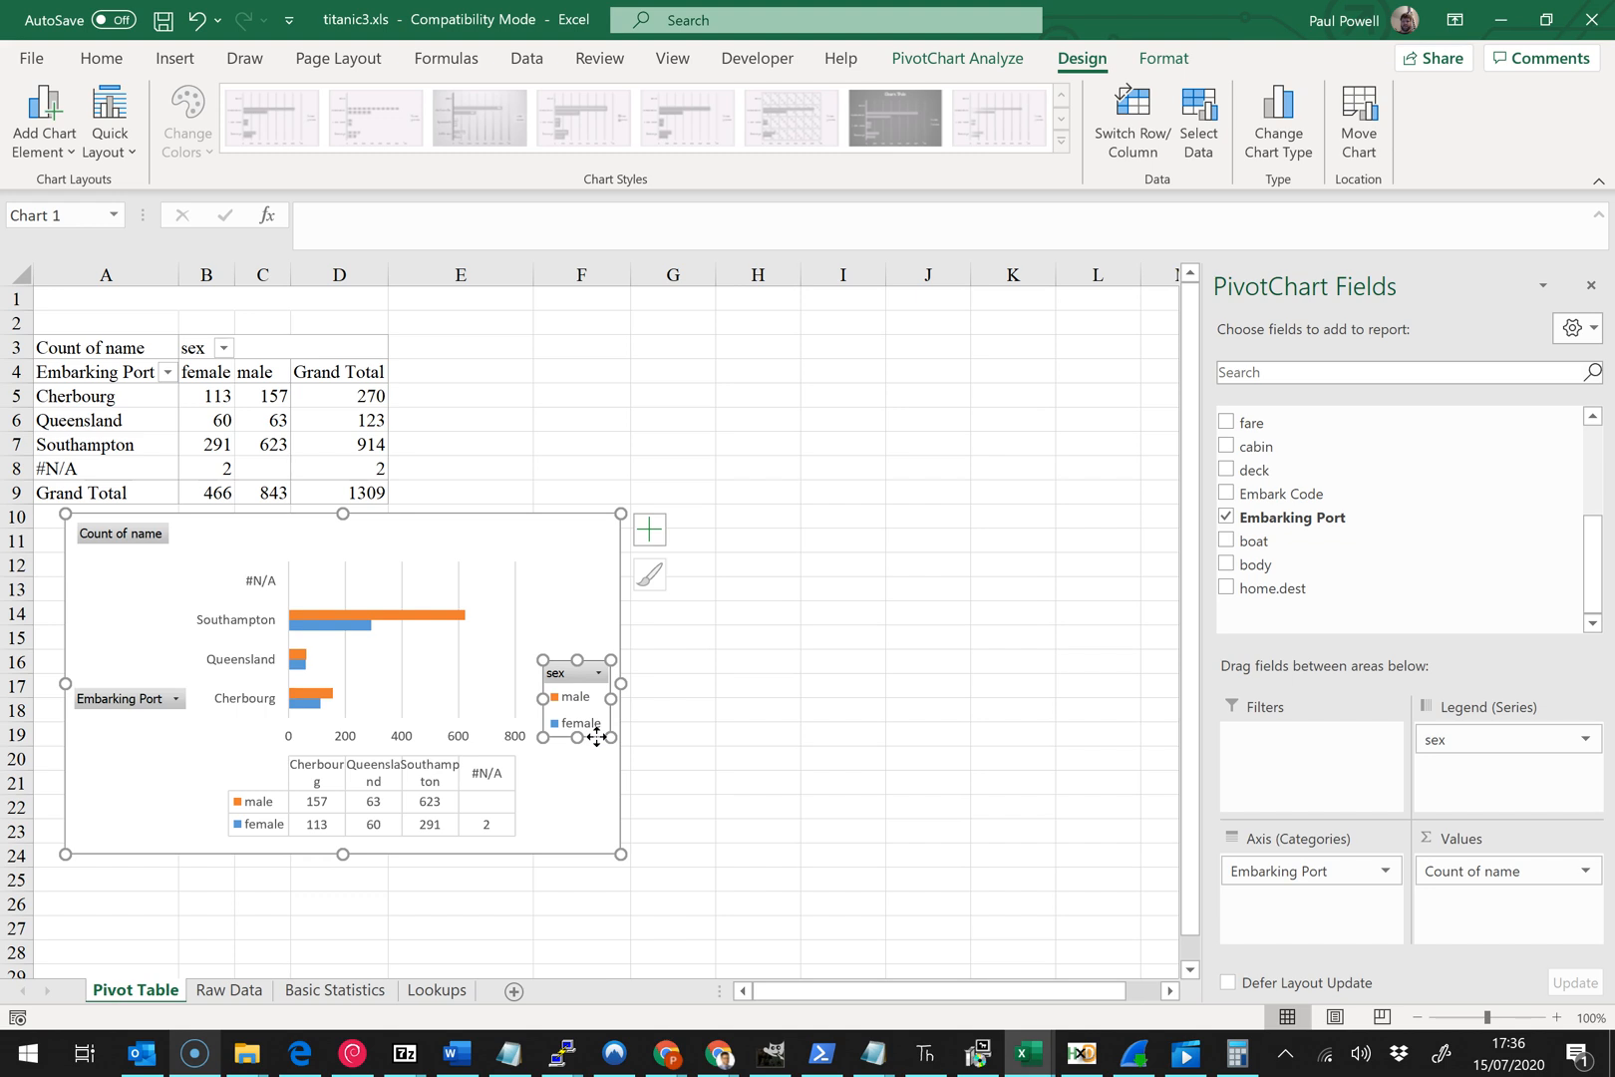
key("Delete")
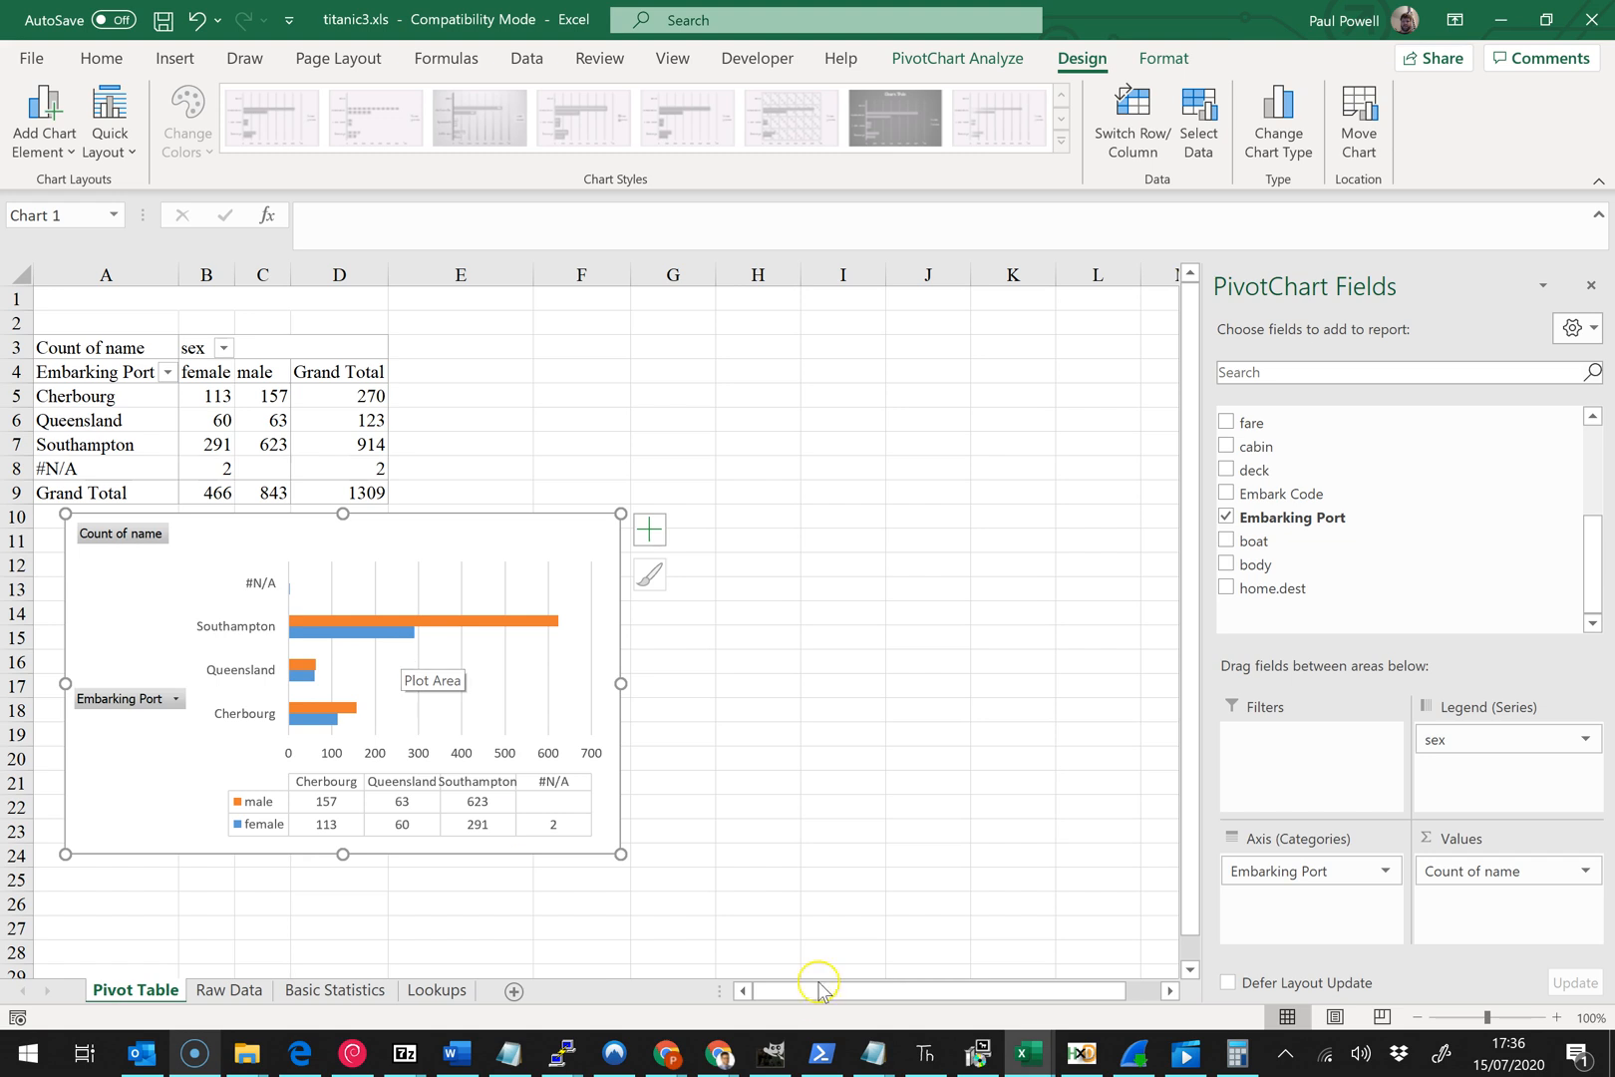
left_click(963, 640)
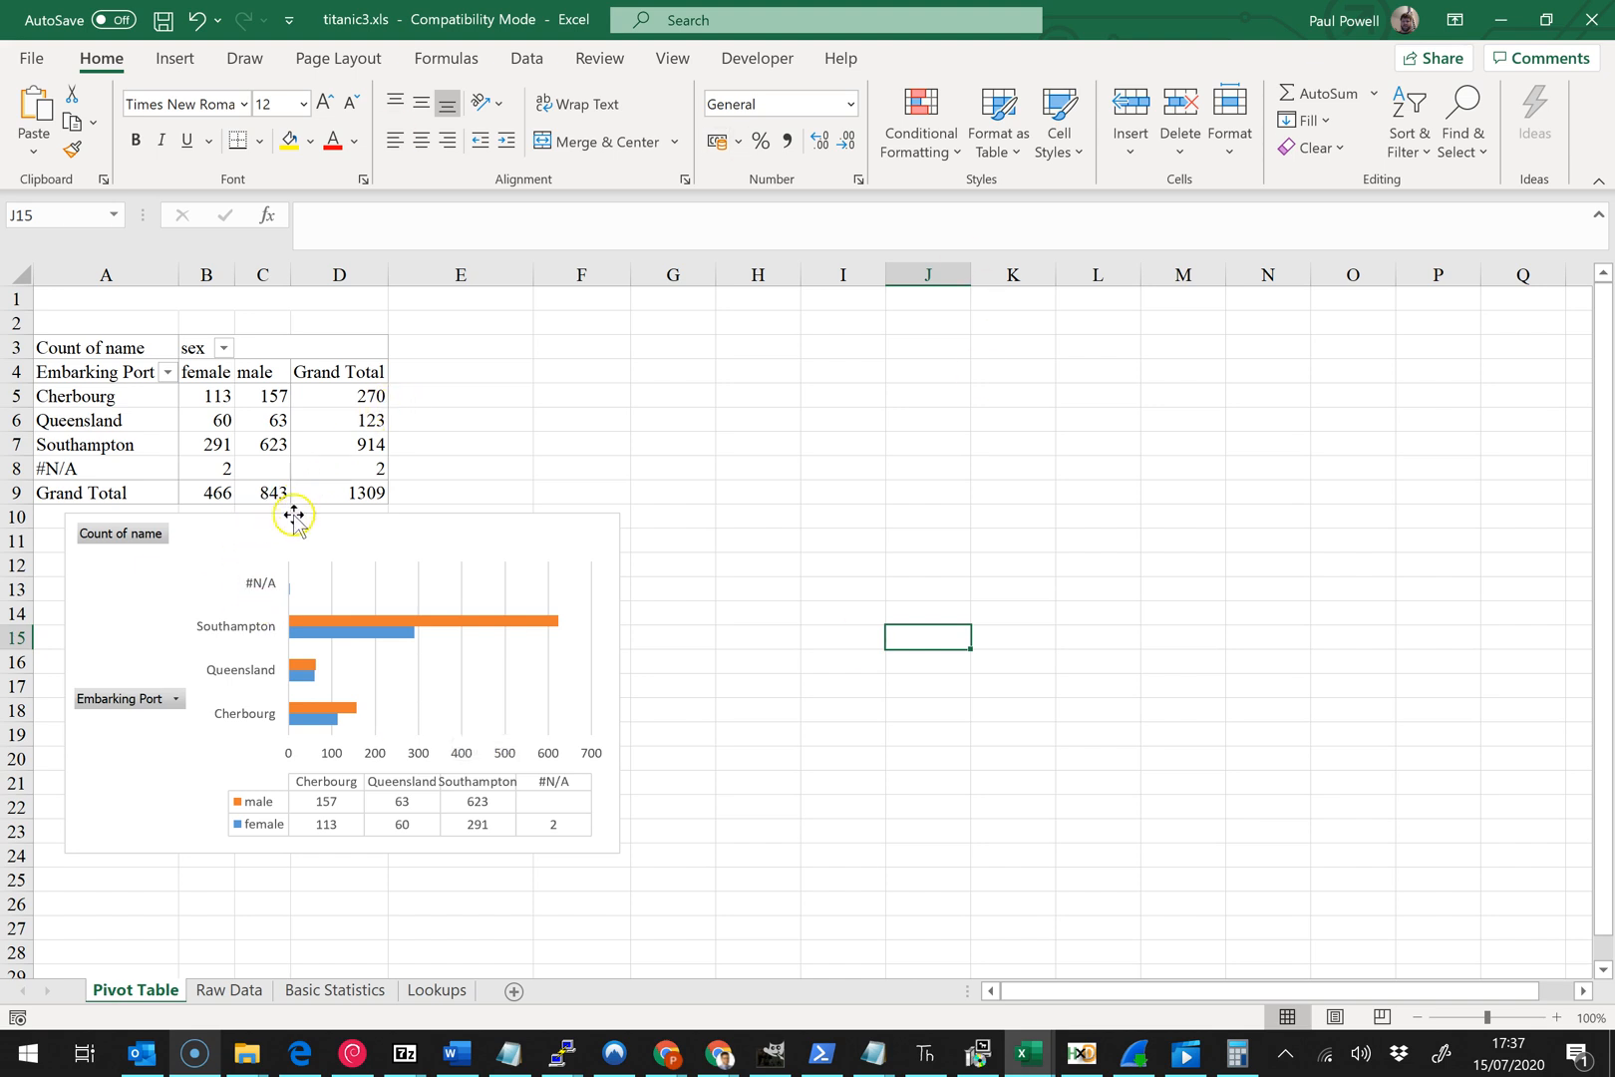
- Create a copy of the Pivot Table sheet in titanic3.xls, placed before the original sheet
right_click(148, 1001)
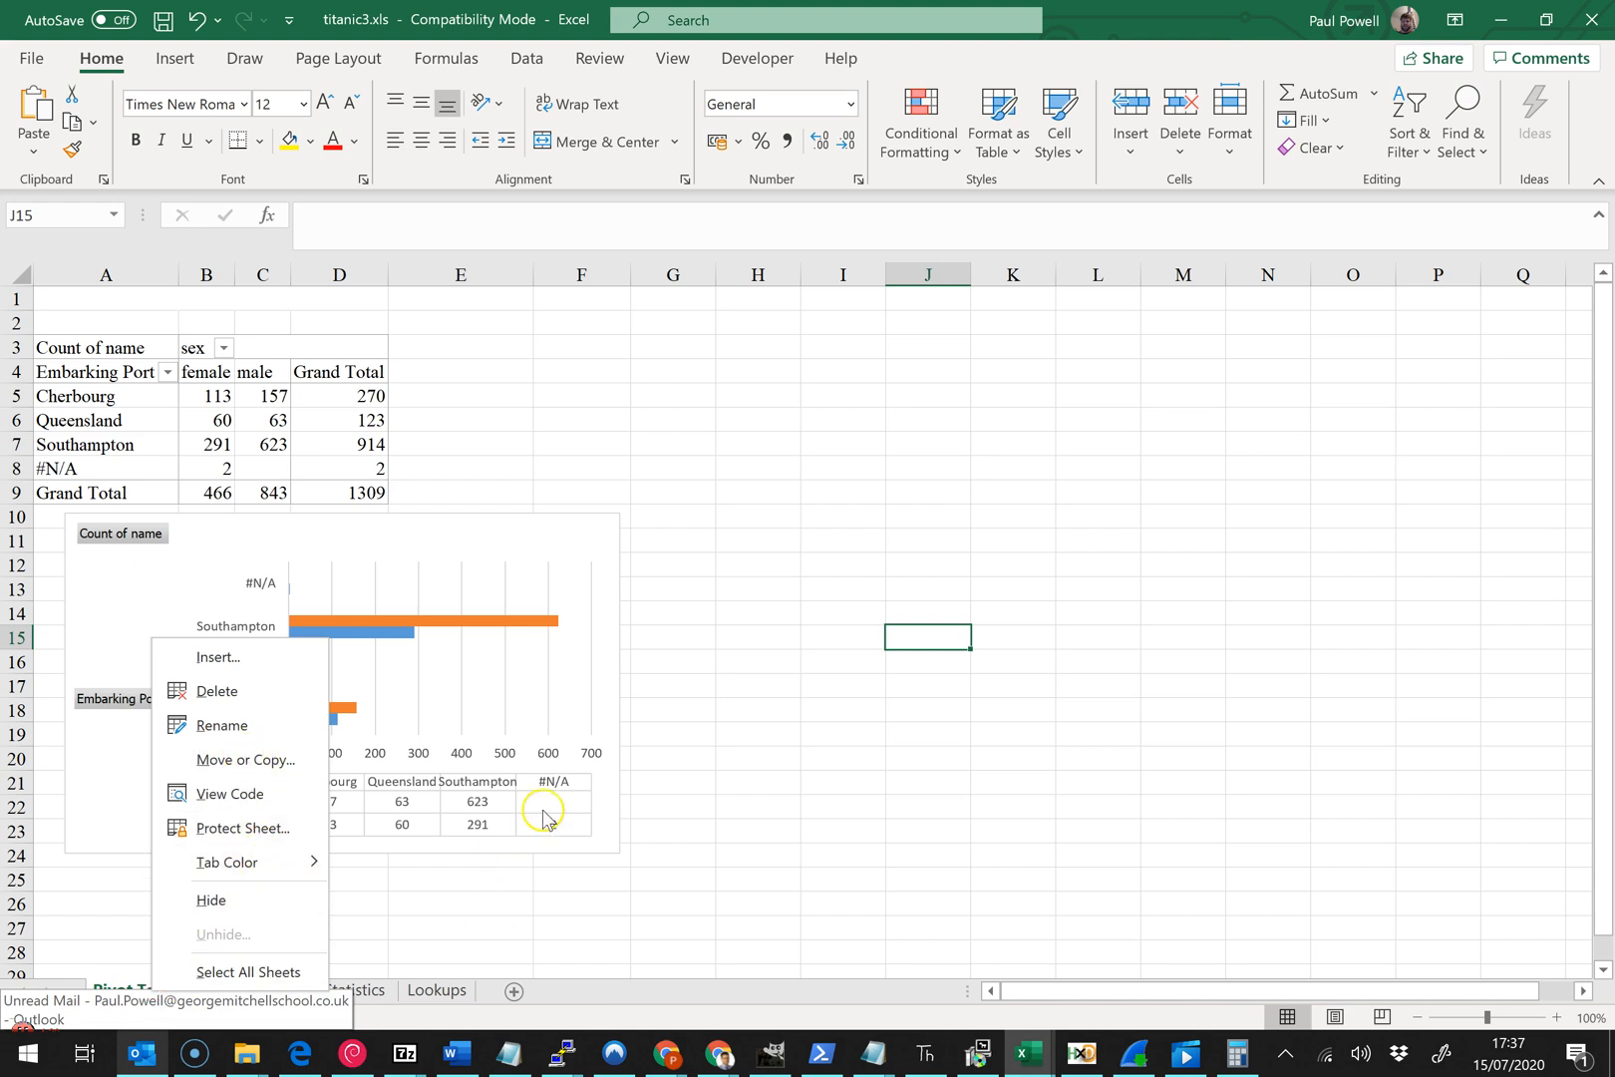
left_click(731, 908)
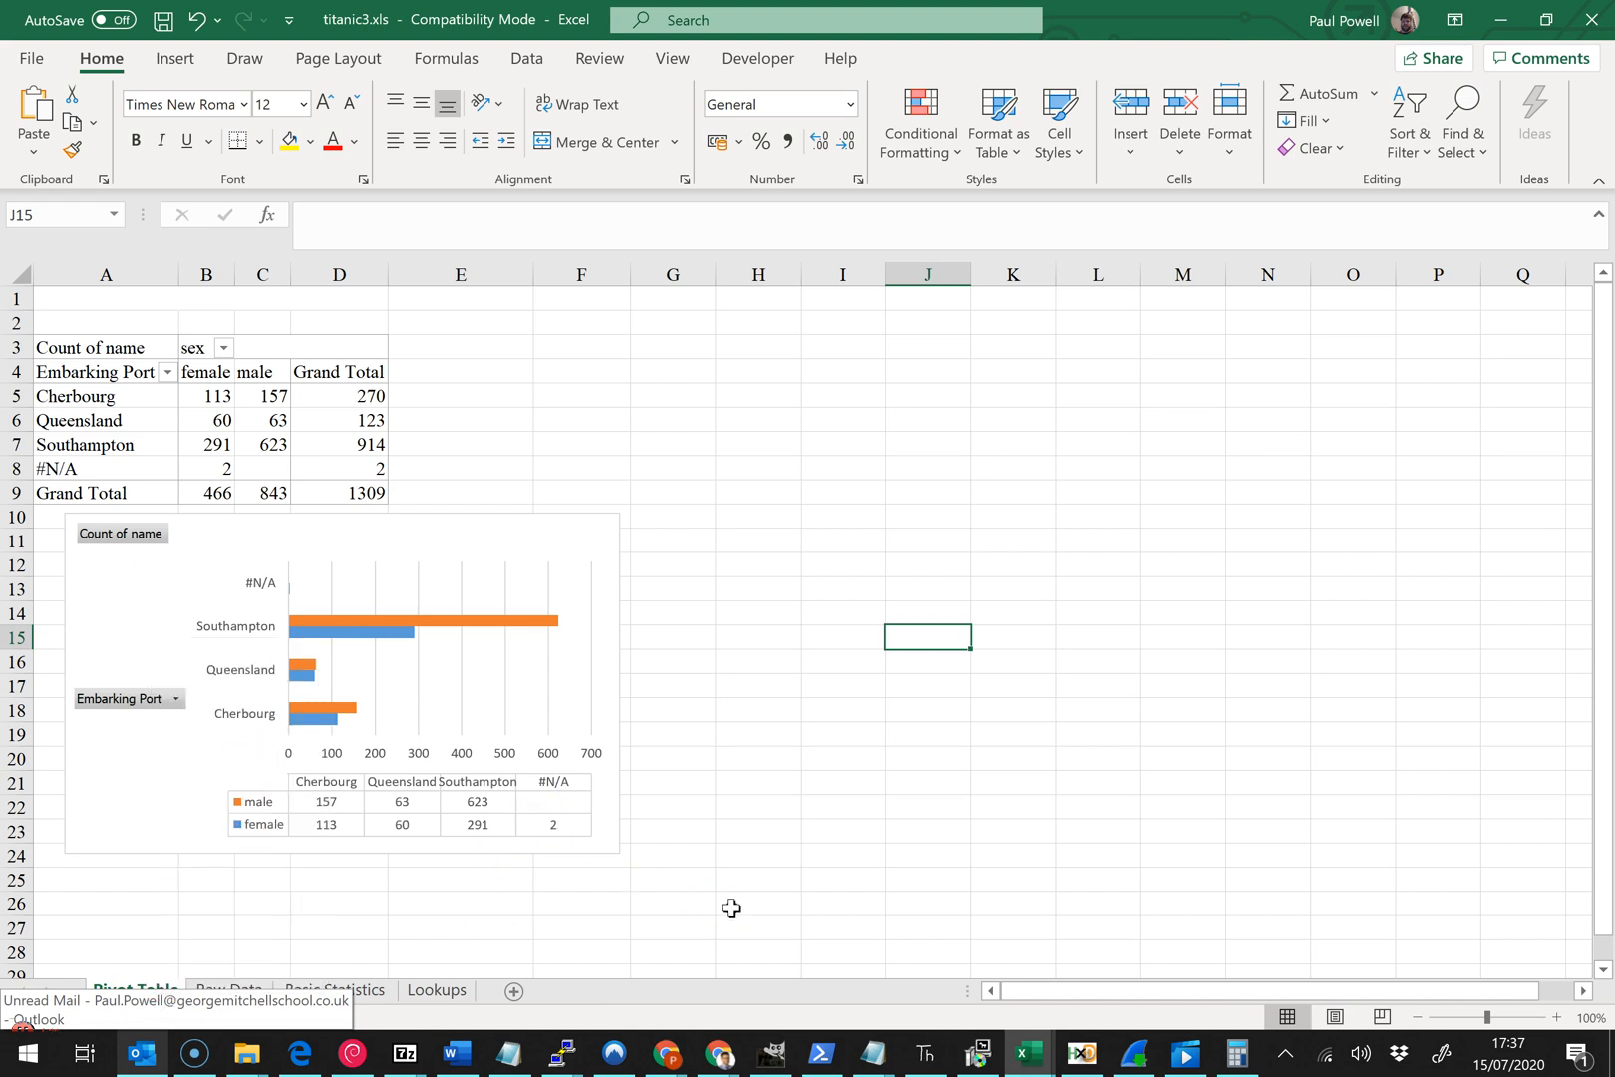
right_click(162, 988)
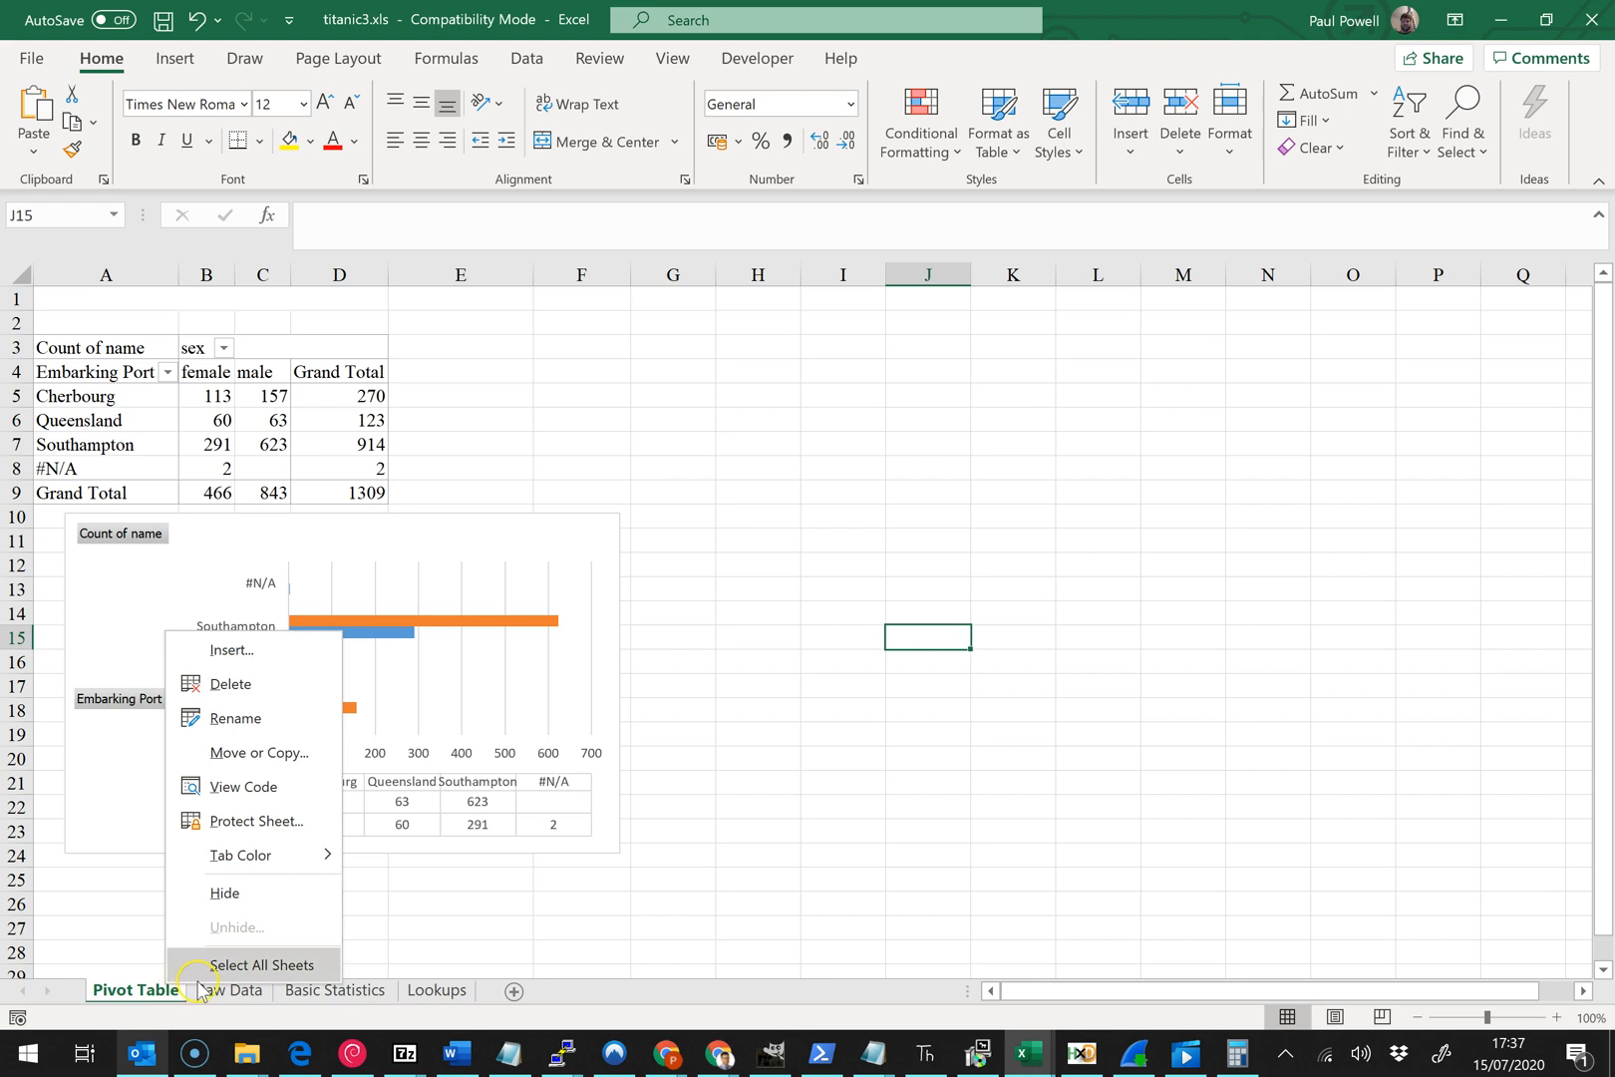
left_click(265, 751)
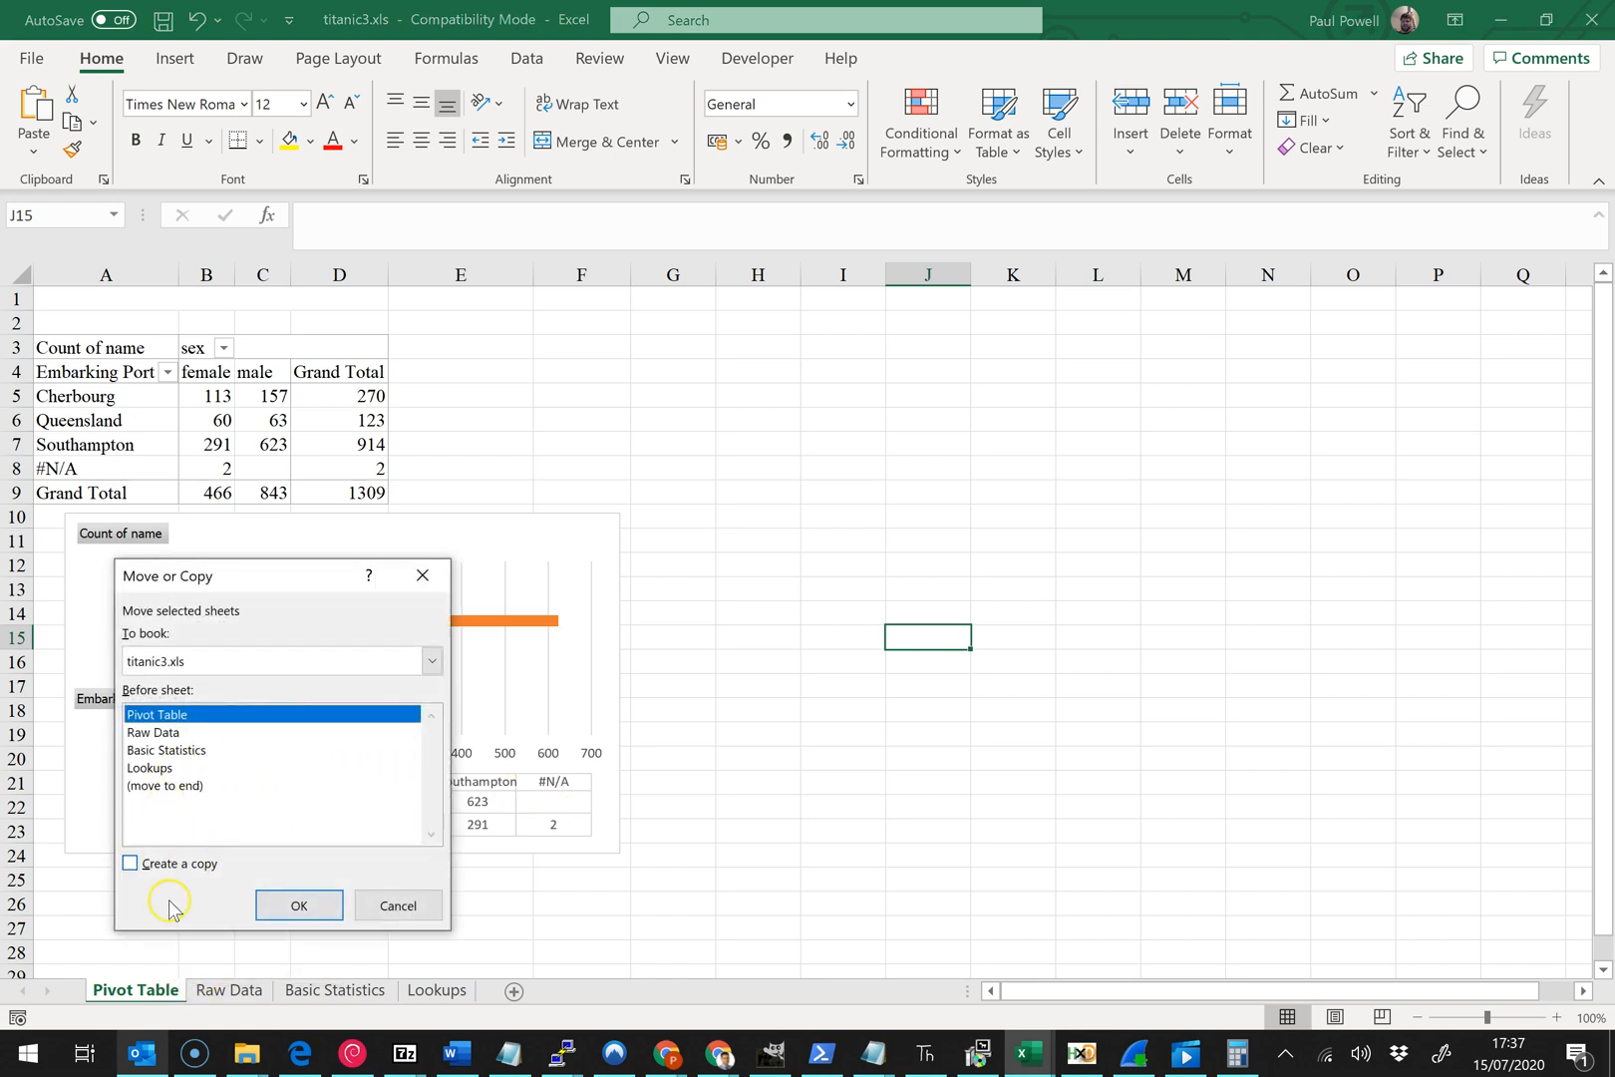
left_click(130, 863)
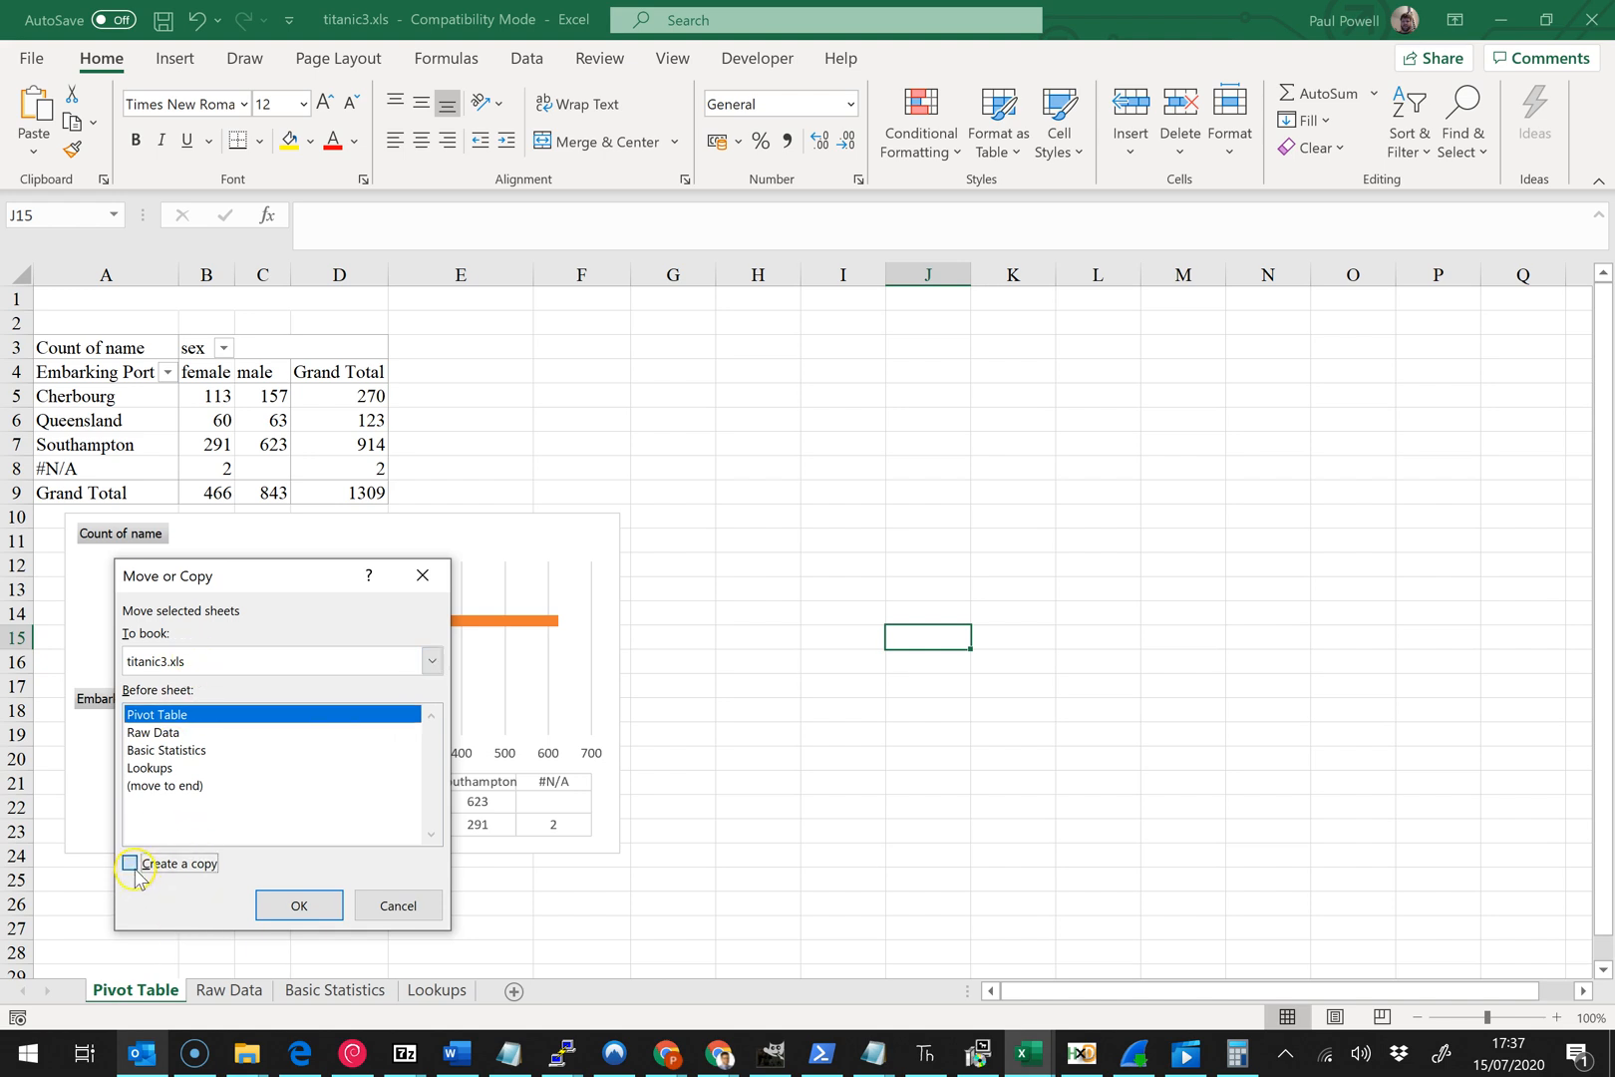
left_click(300, 905)
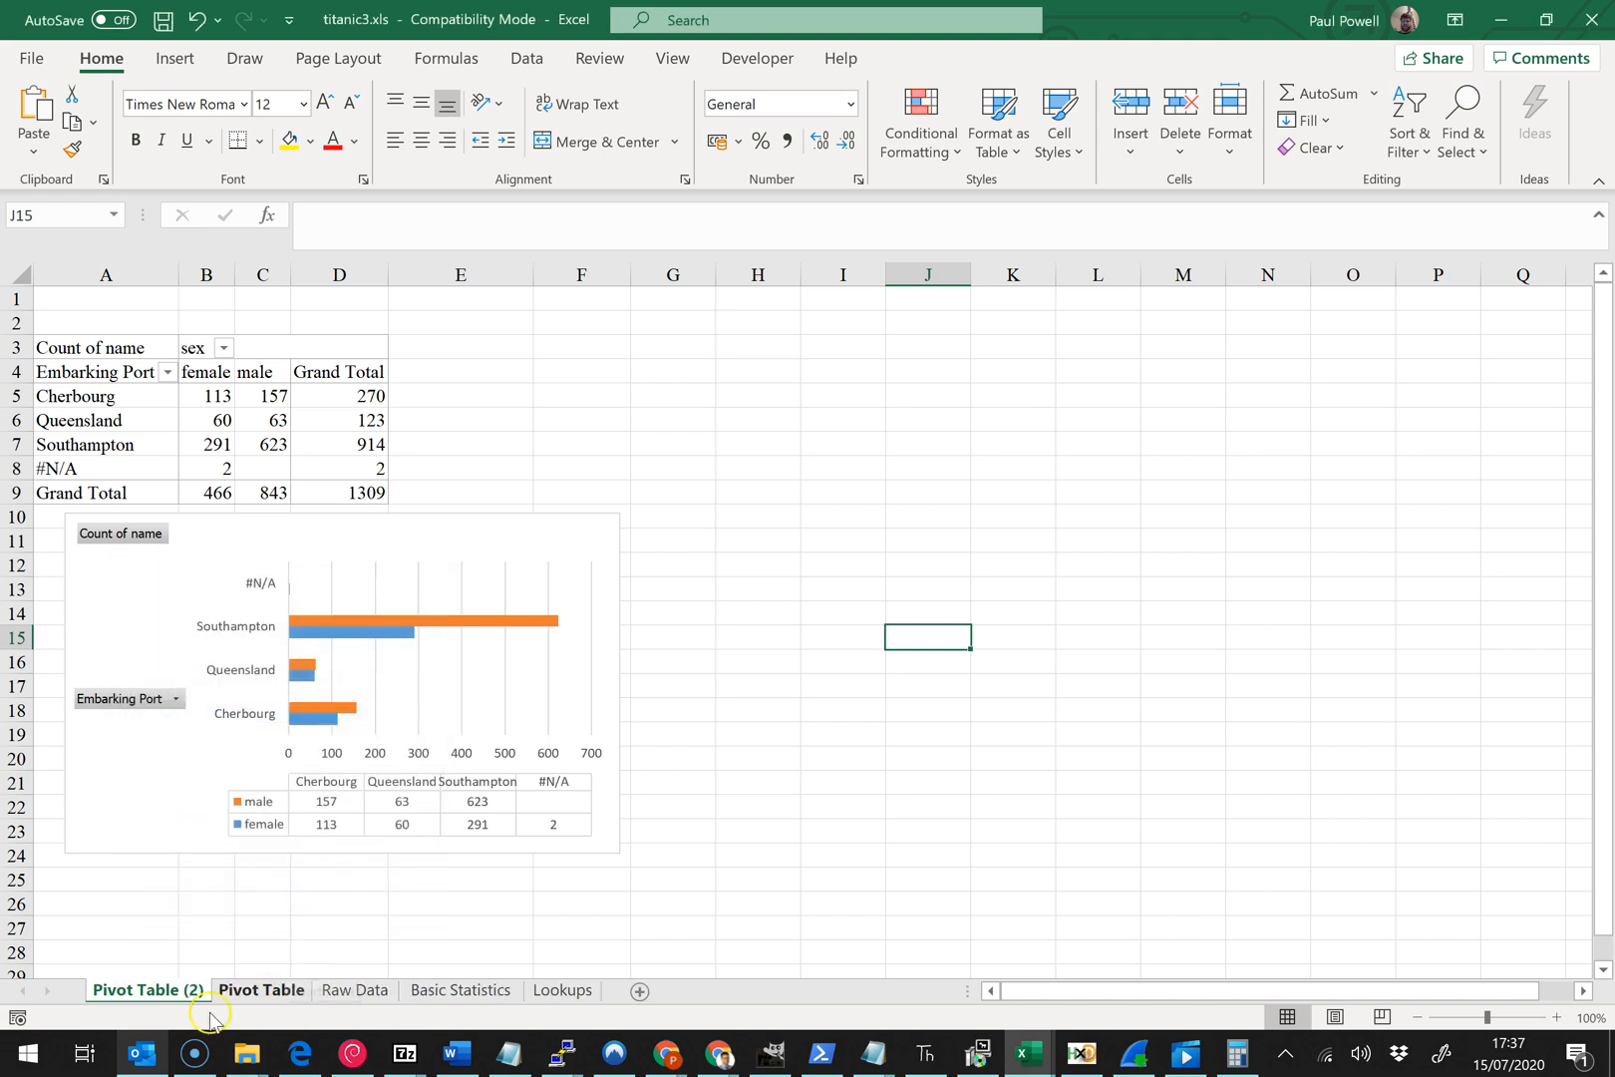
- Rename the copied sheet as Gender Balance
double_click(187, 992)
left_click(223, 997)
type("Ge")
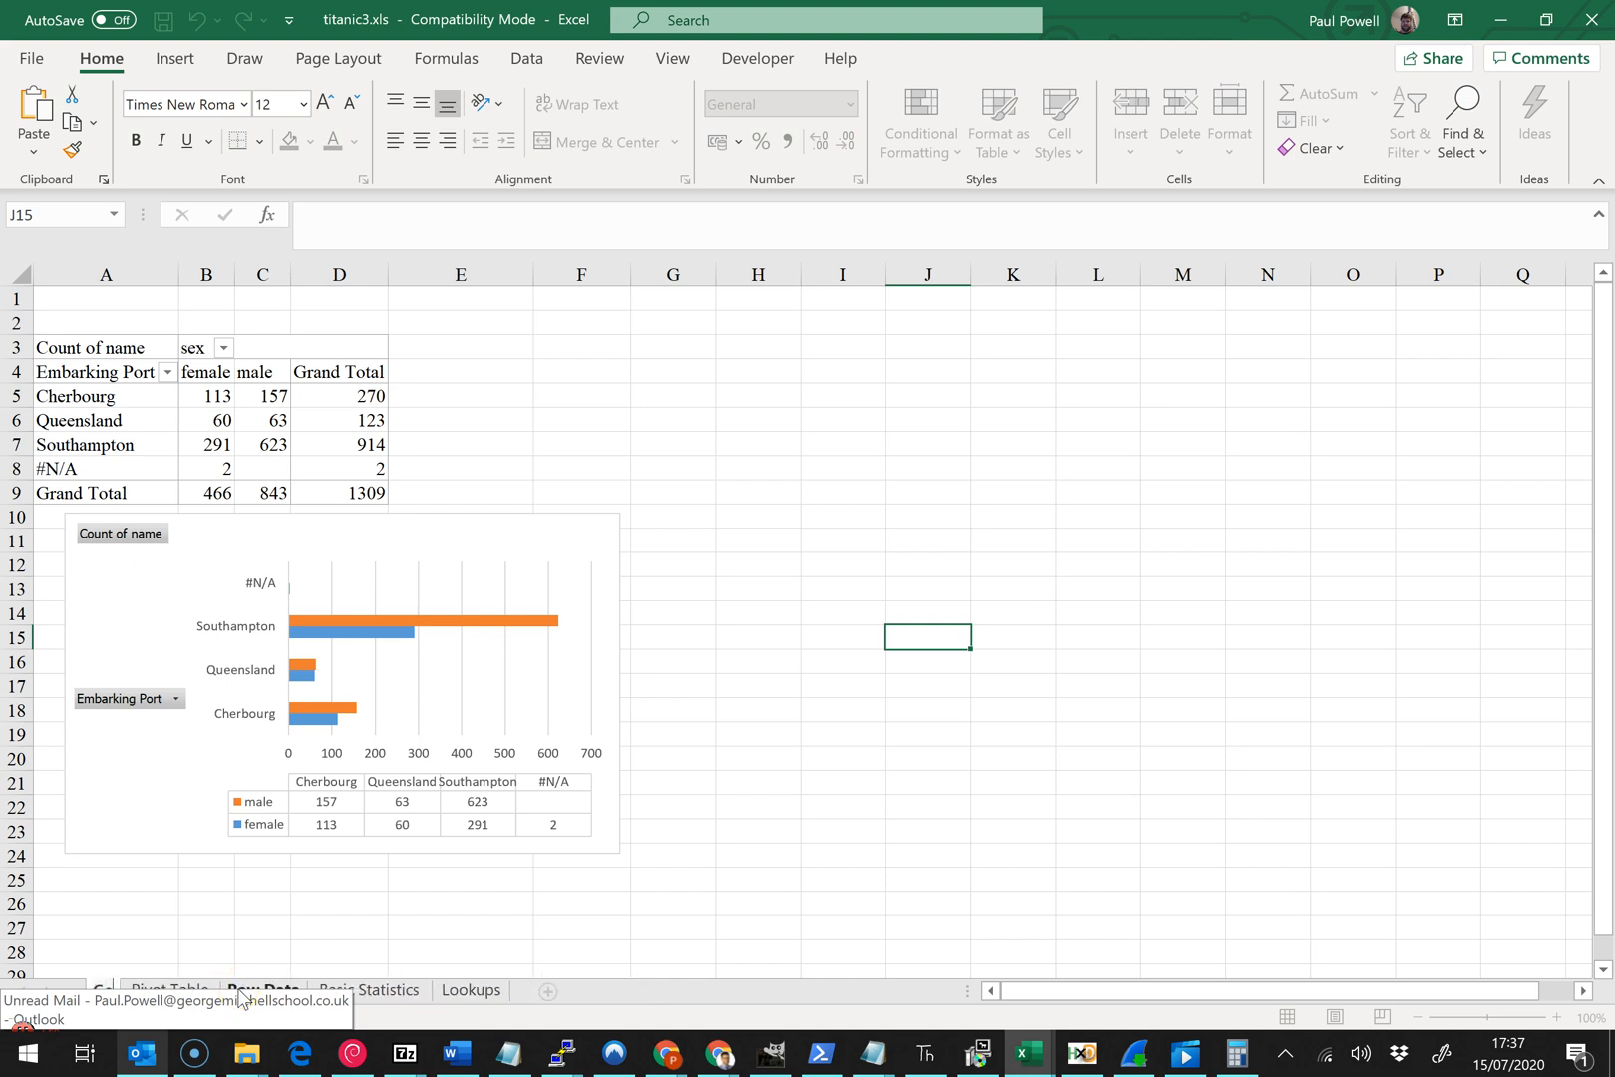
type("nder Balance")
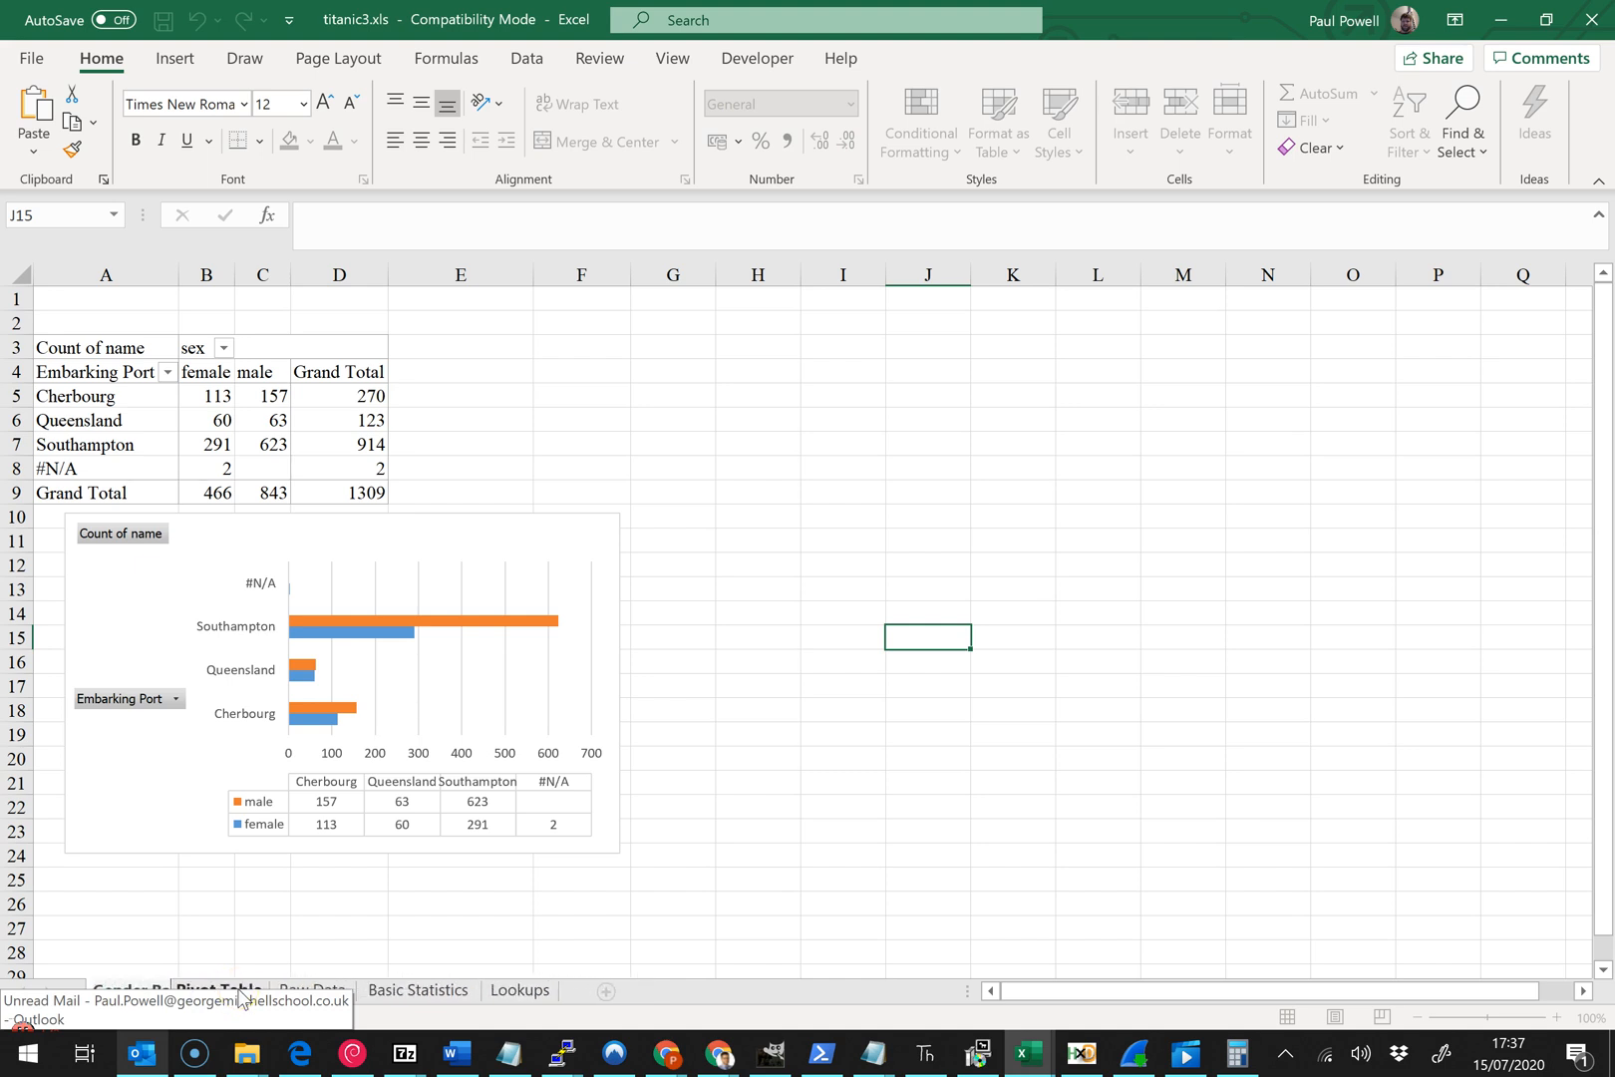
key("Return")
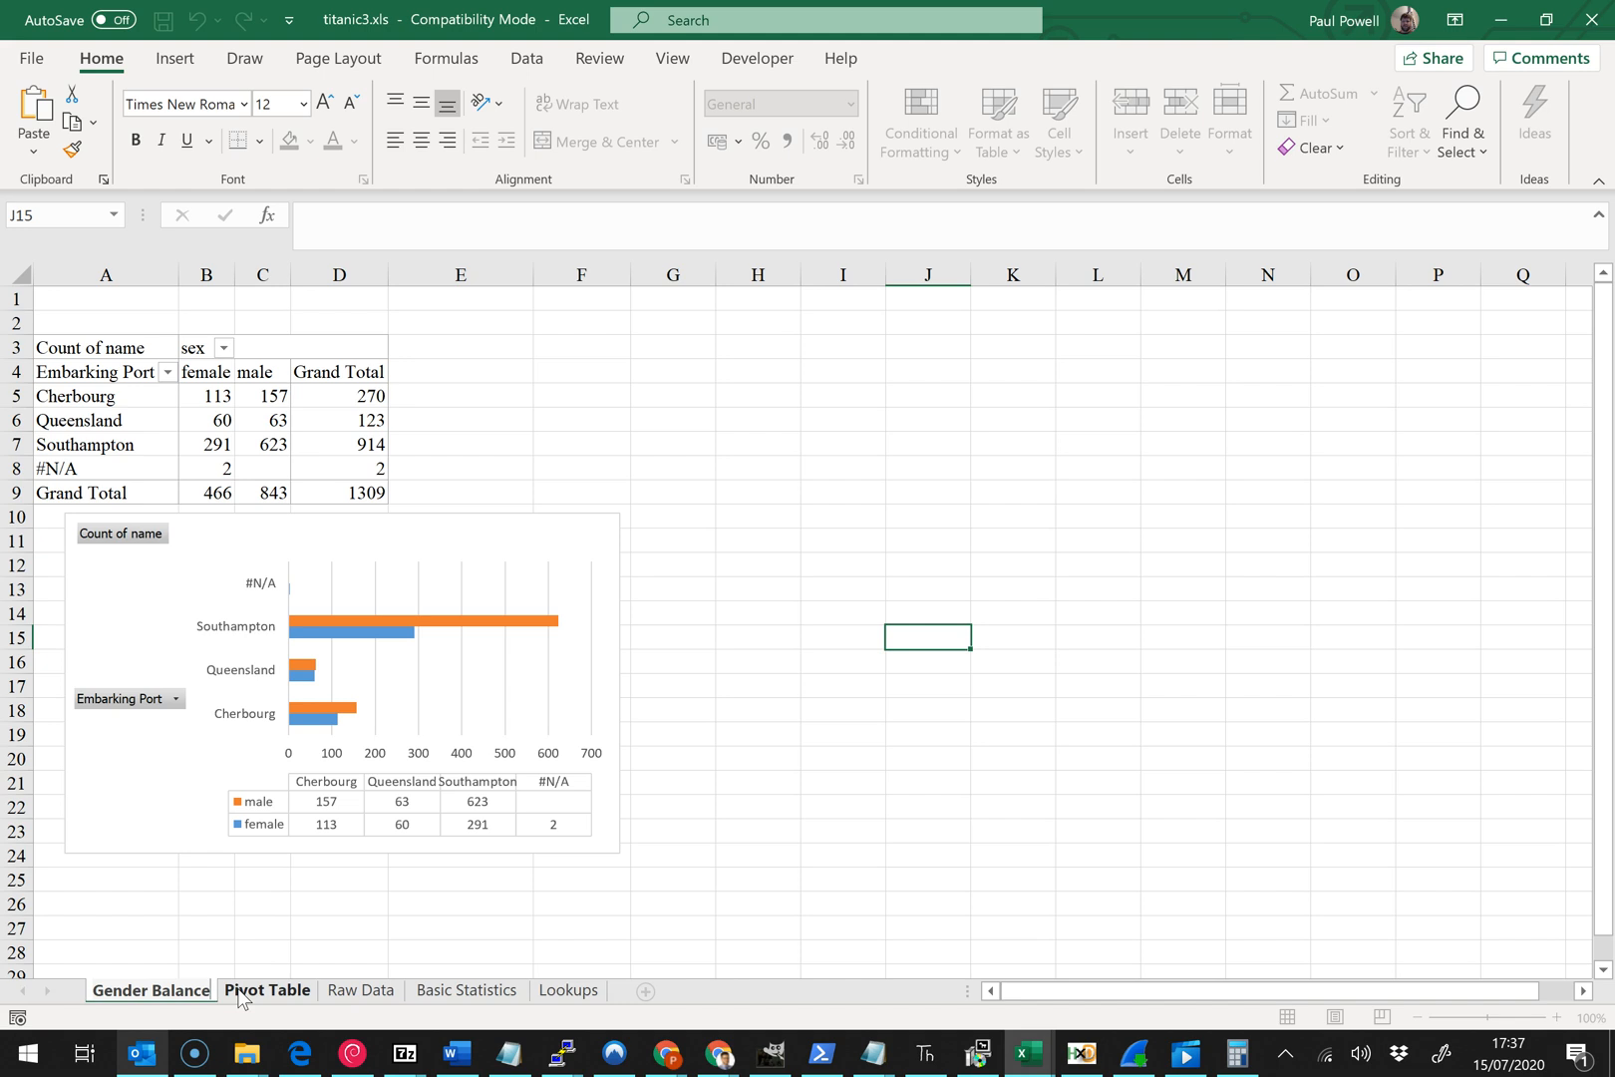
left_click(758, 664)
- Remove the Embarking Port field from the pivot table on the Gender Balance sheet
left_click(209, 444)
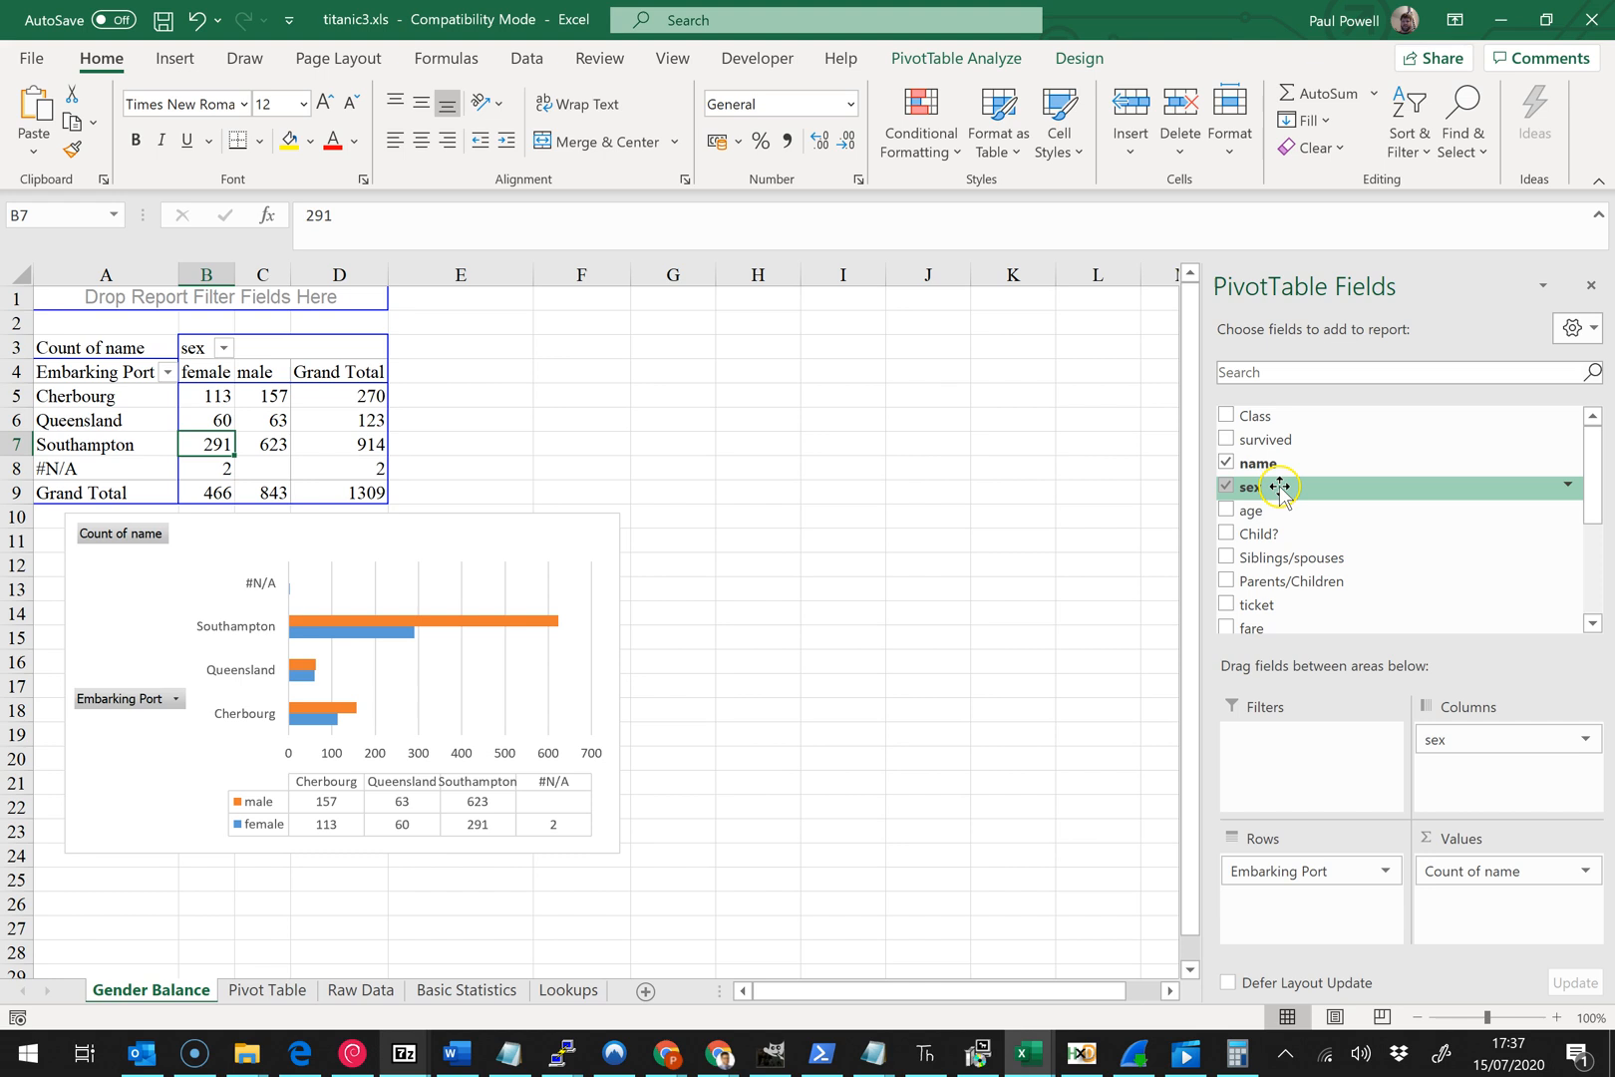
scroll(1291, 499, "down", 3)
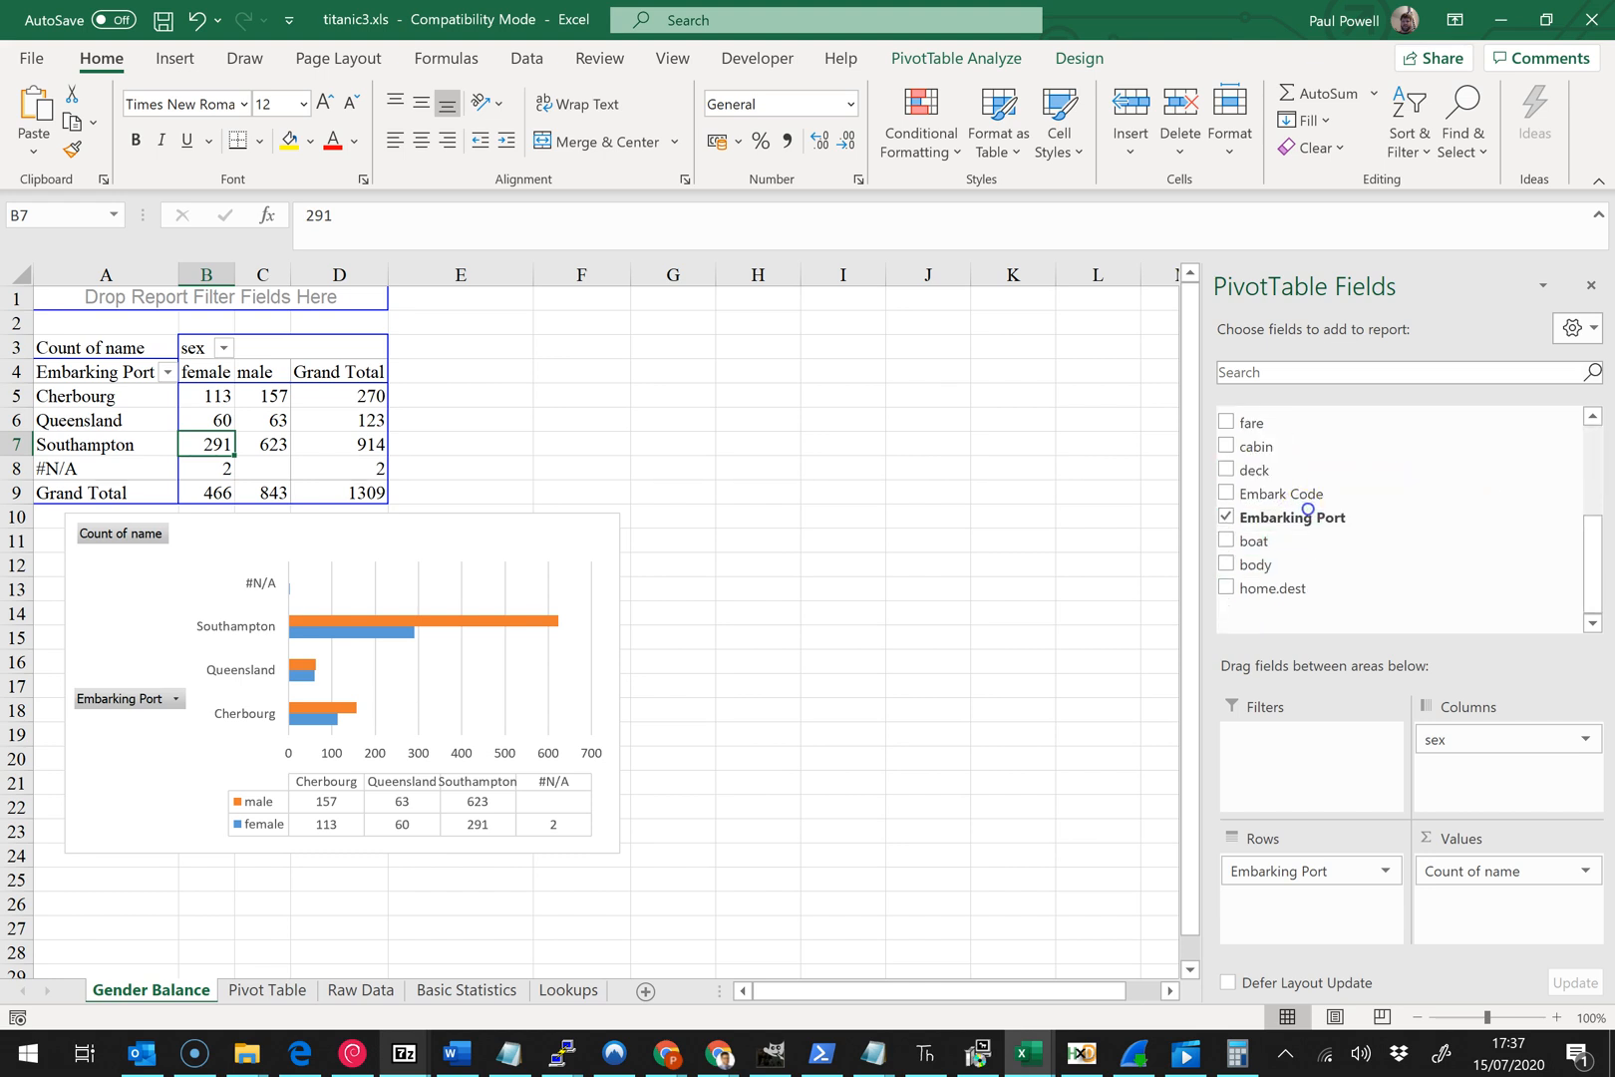
left_click(1226, 517)
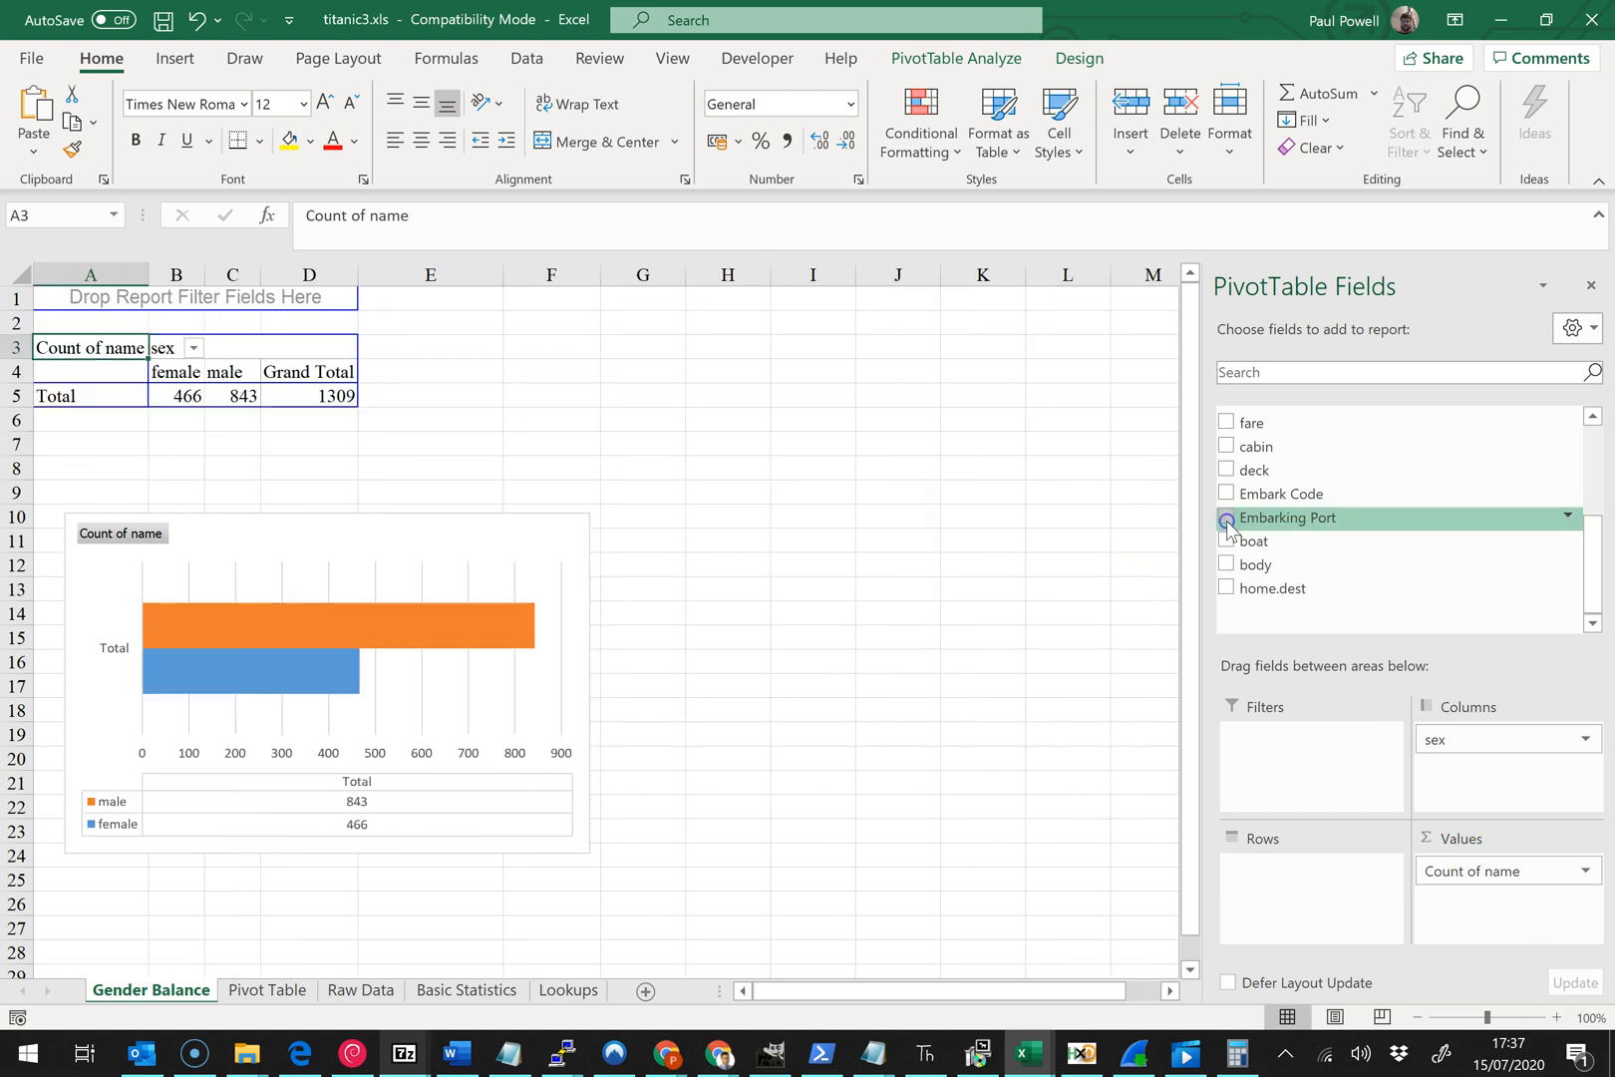
- Change the Gender Balance PivotChart's type to a 2-D 100% Stacked Bar
left_click(324, 684)
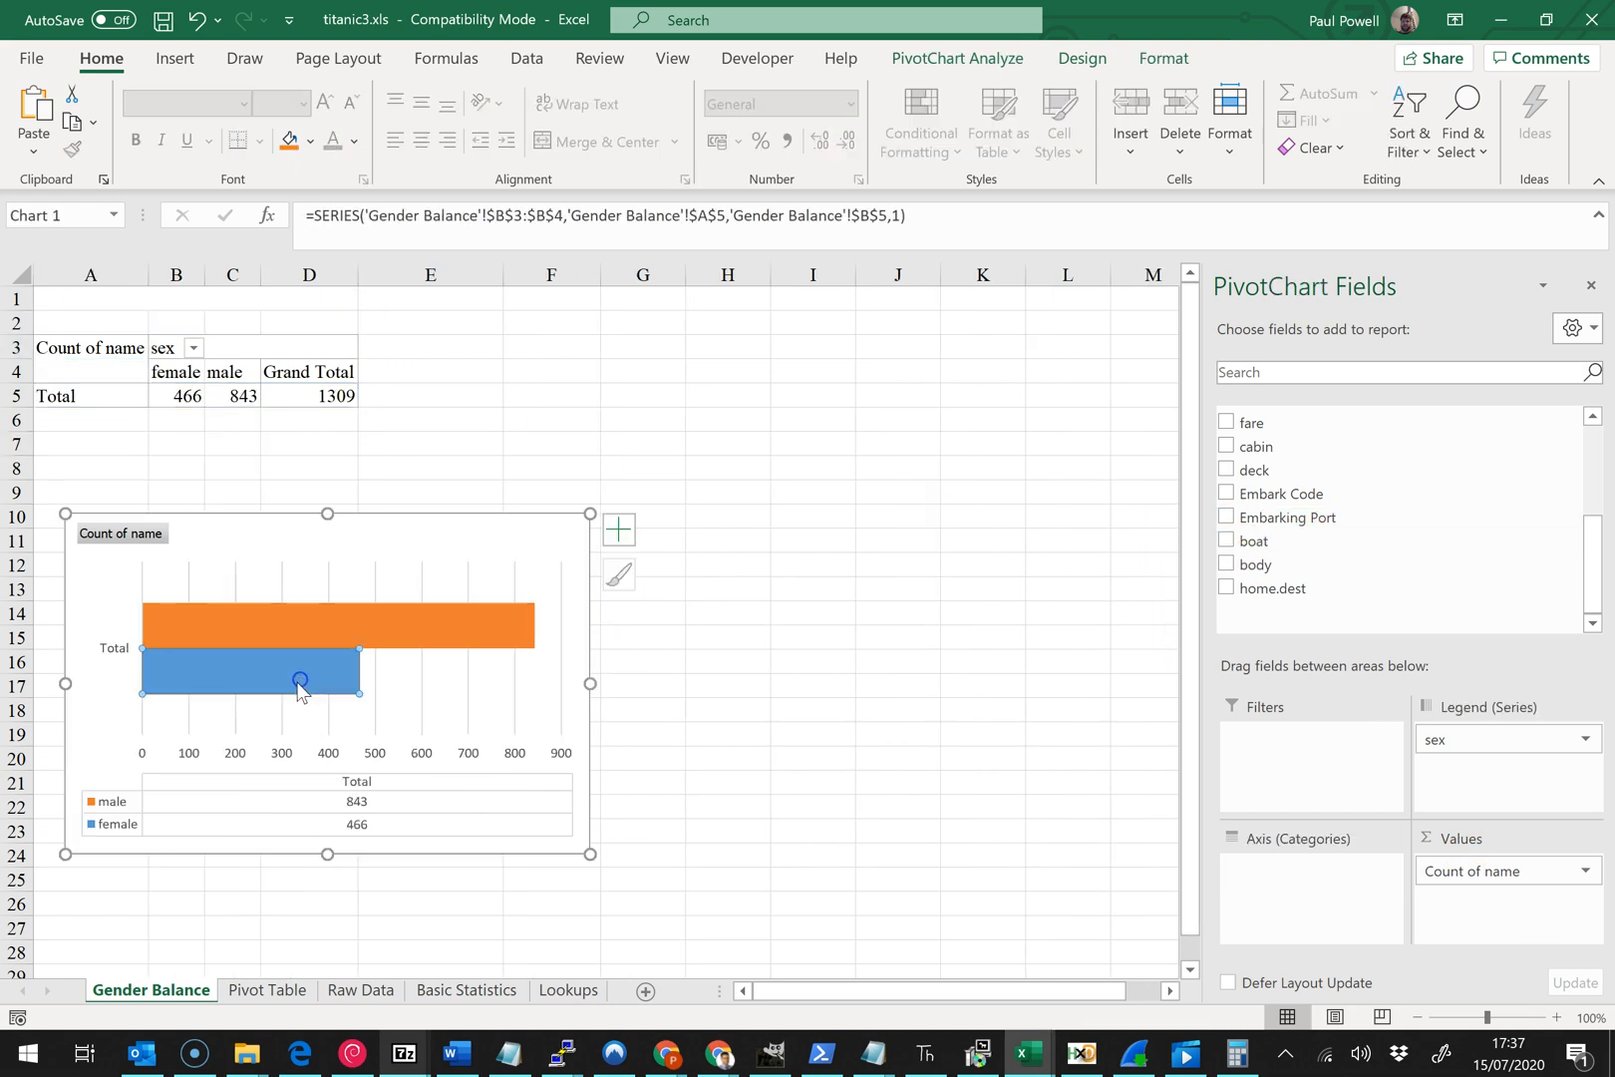
left_click(952, 58)
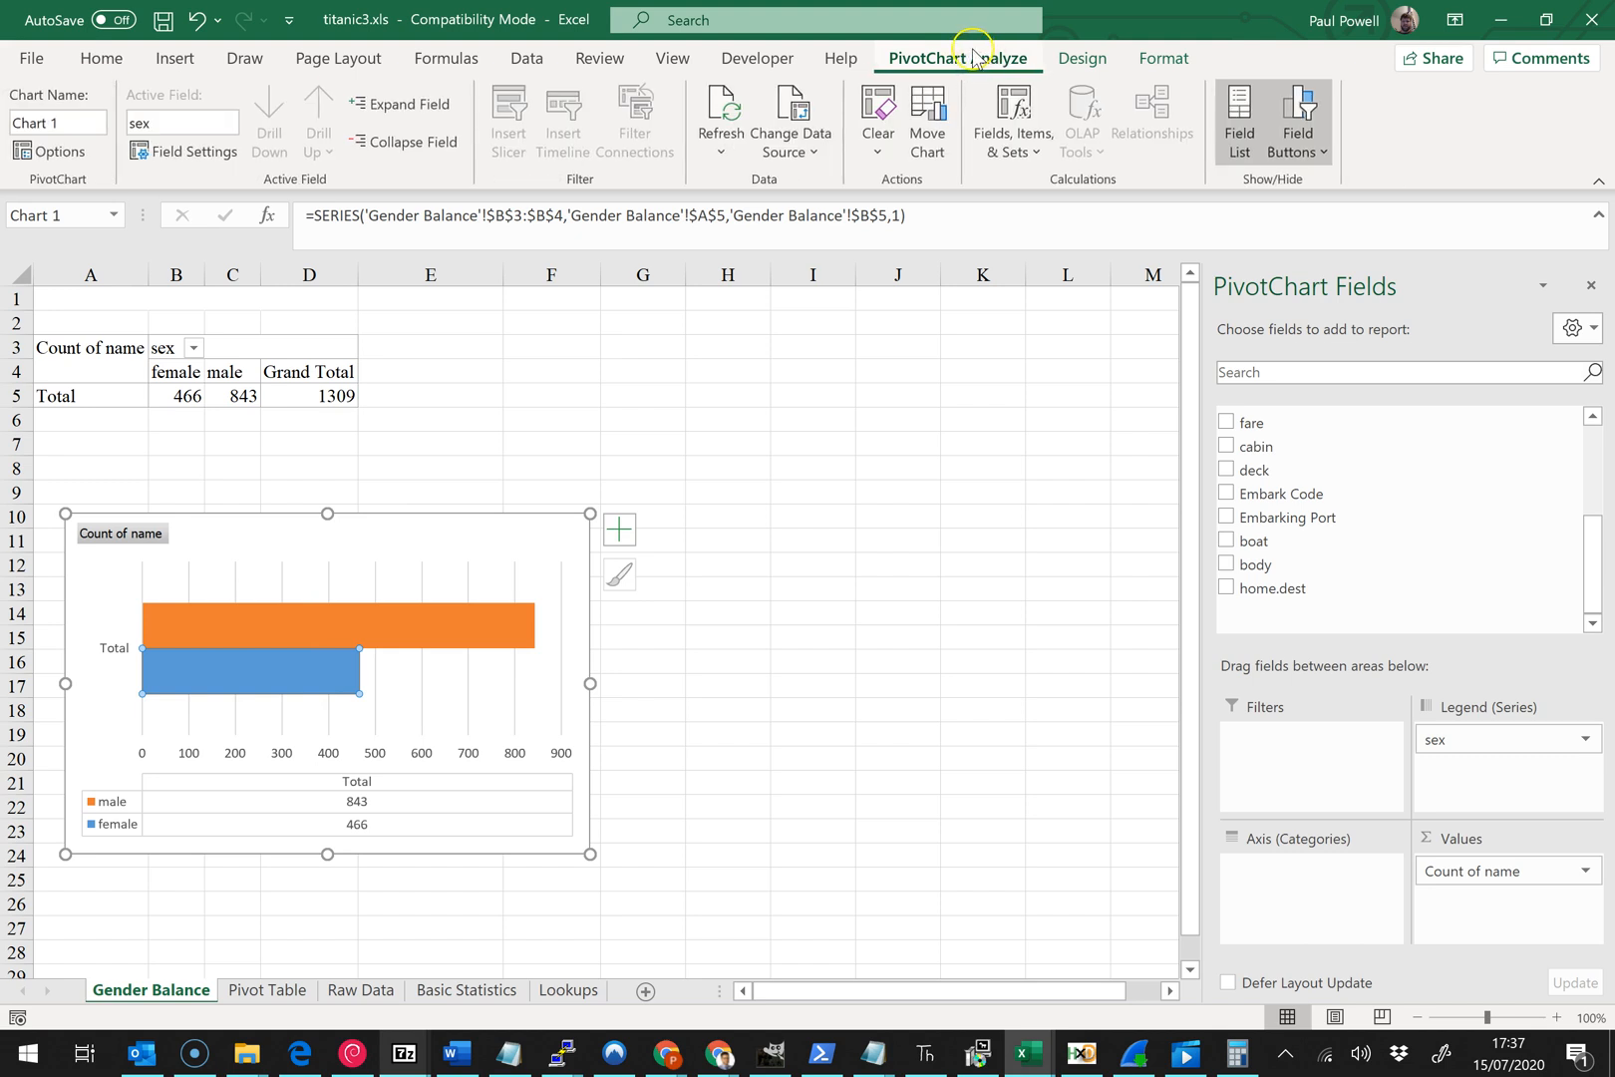
left_click(1077, 67)
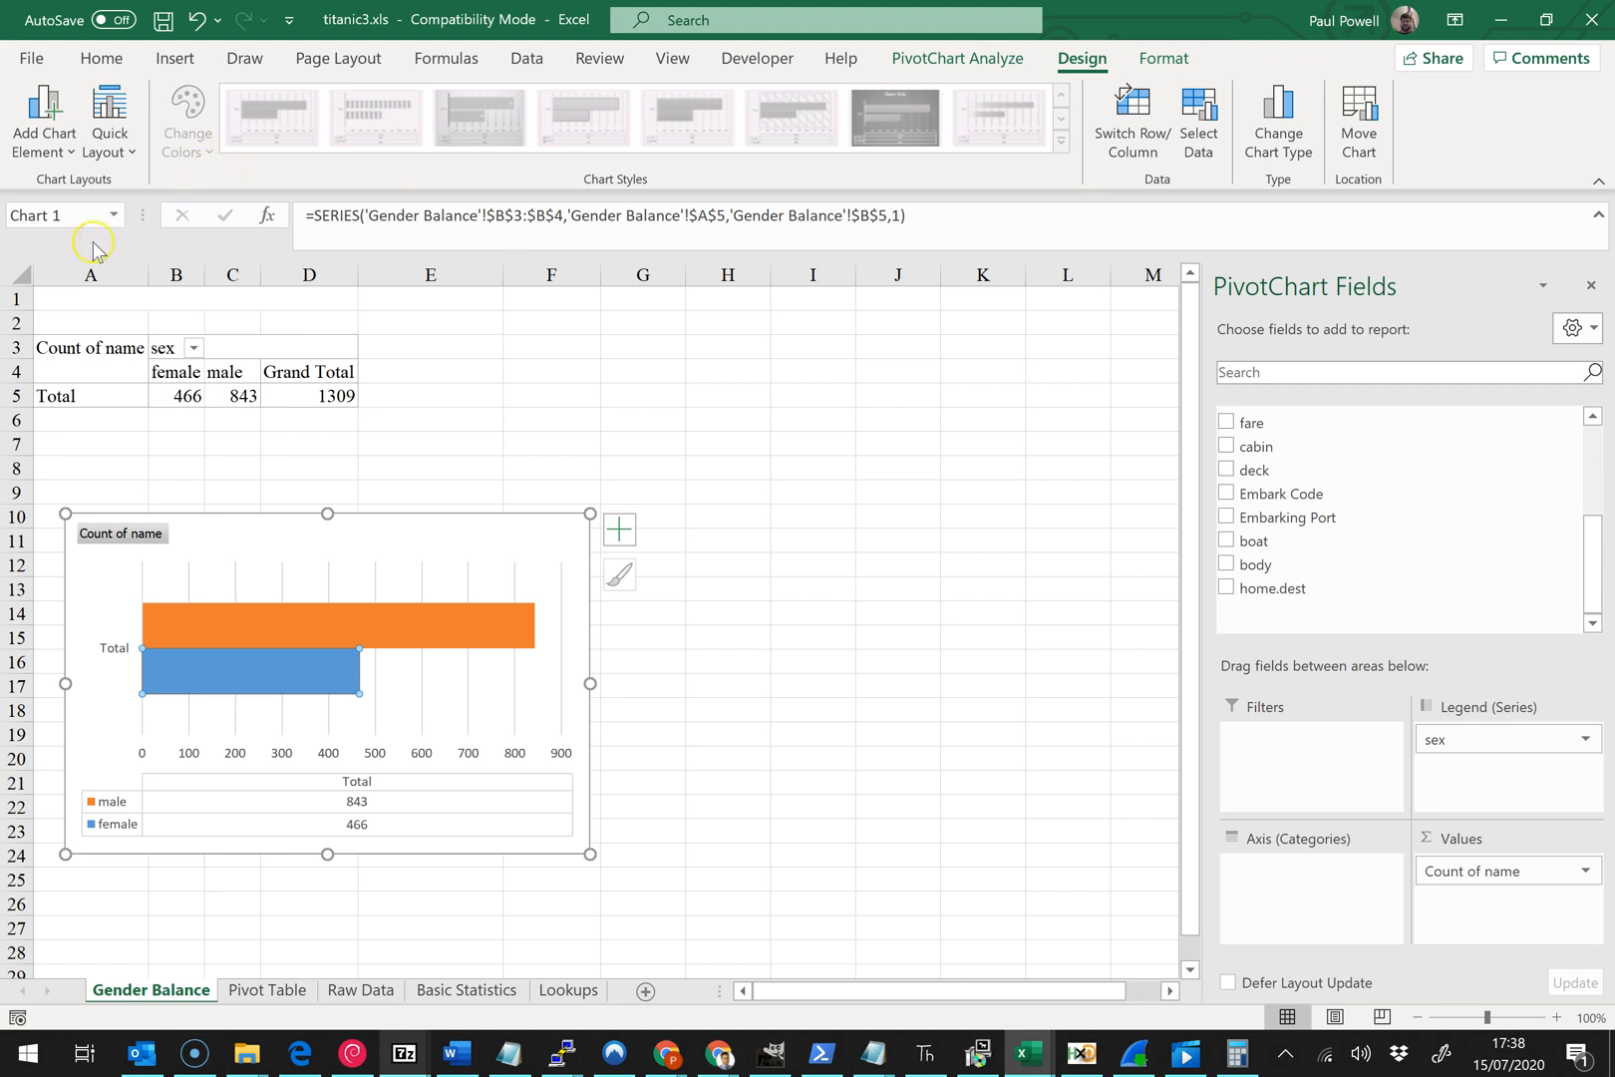
left_click(123, 152)
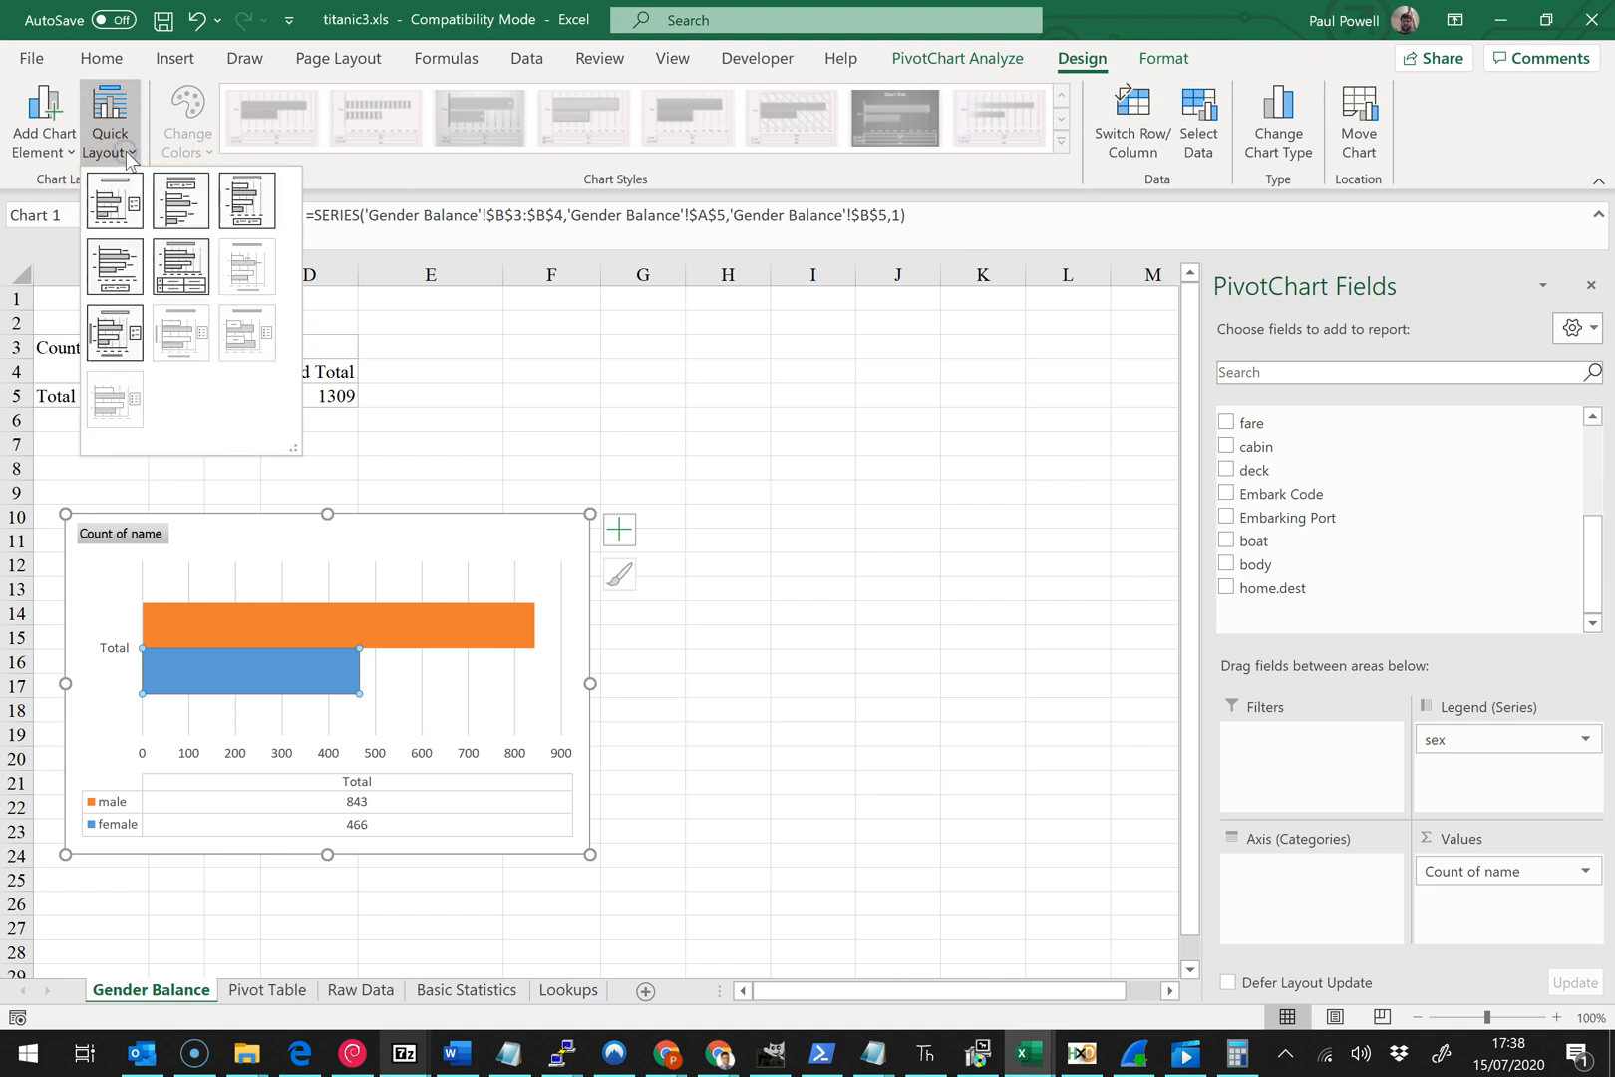
left_click(128, 155)
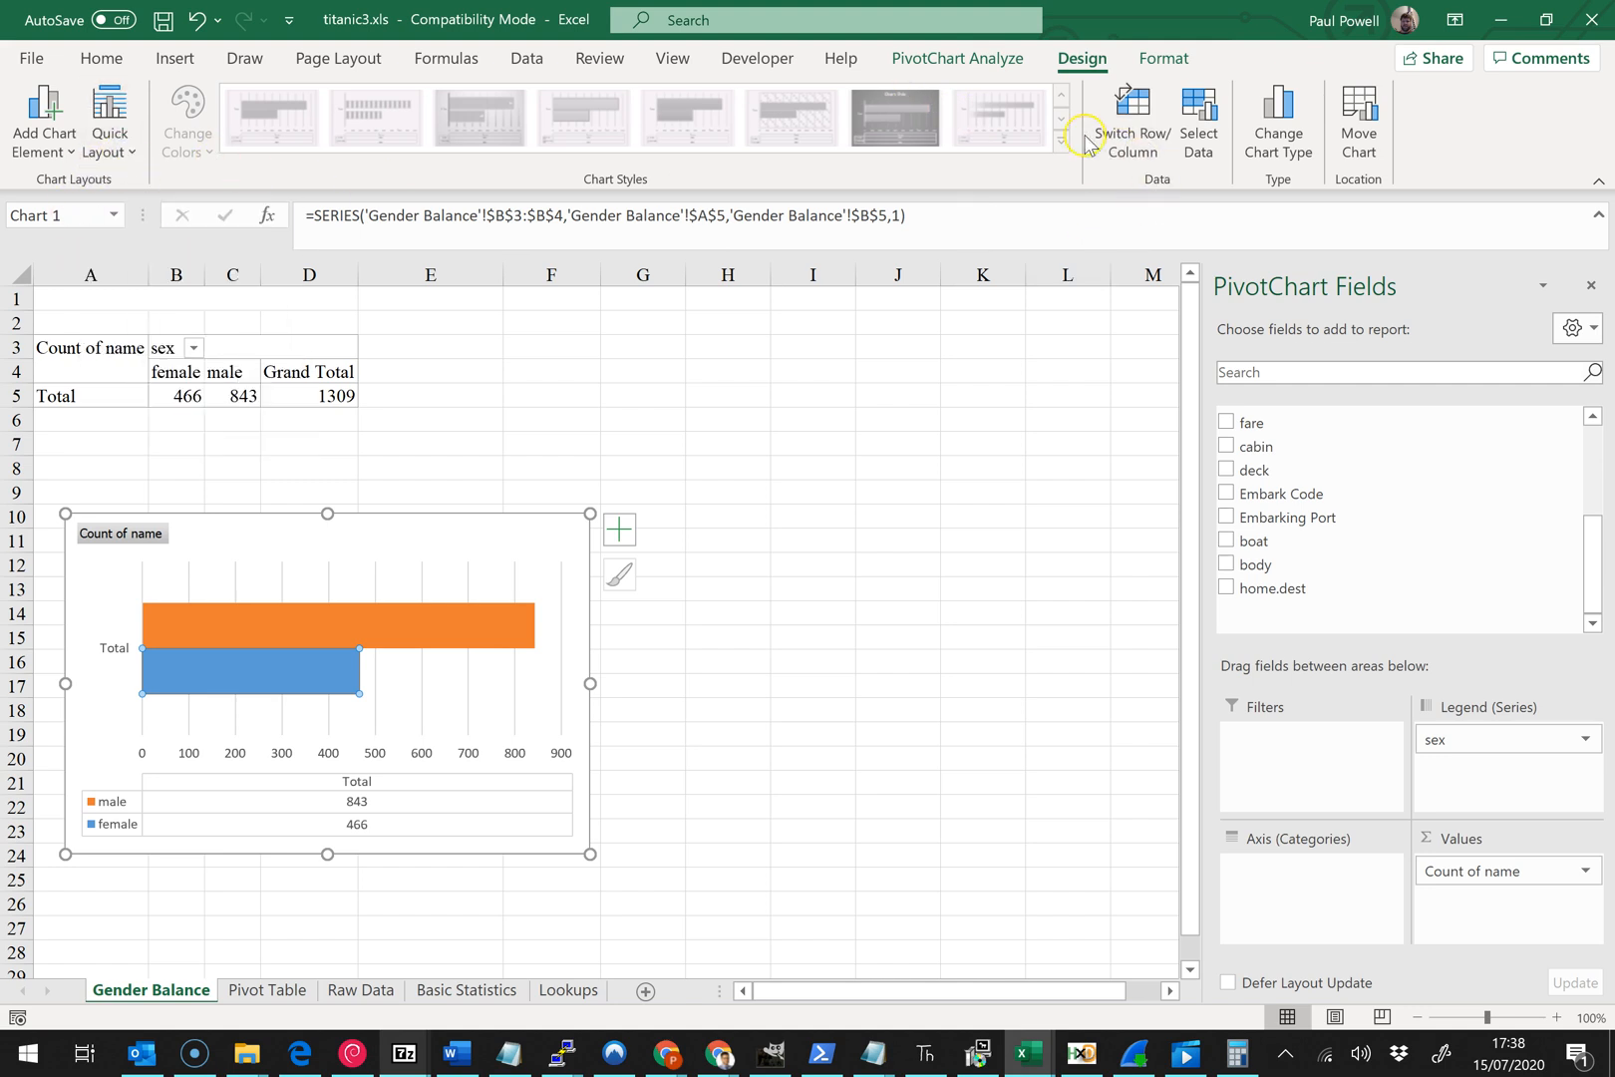
left_click(1162, 55)
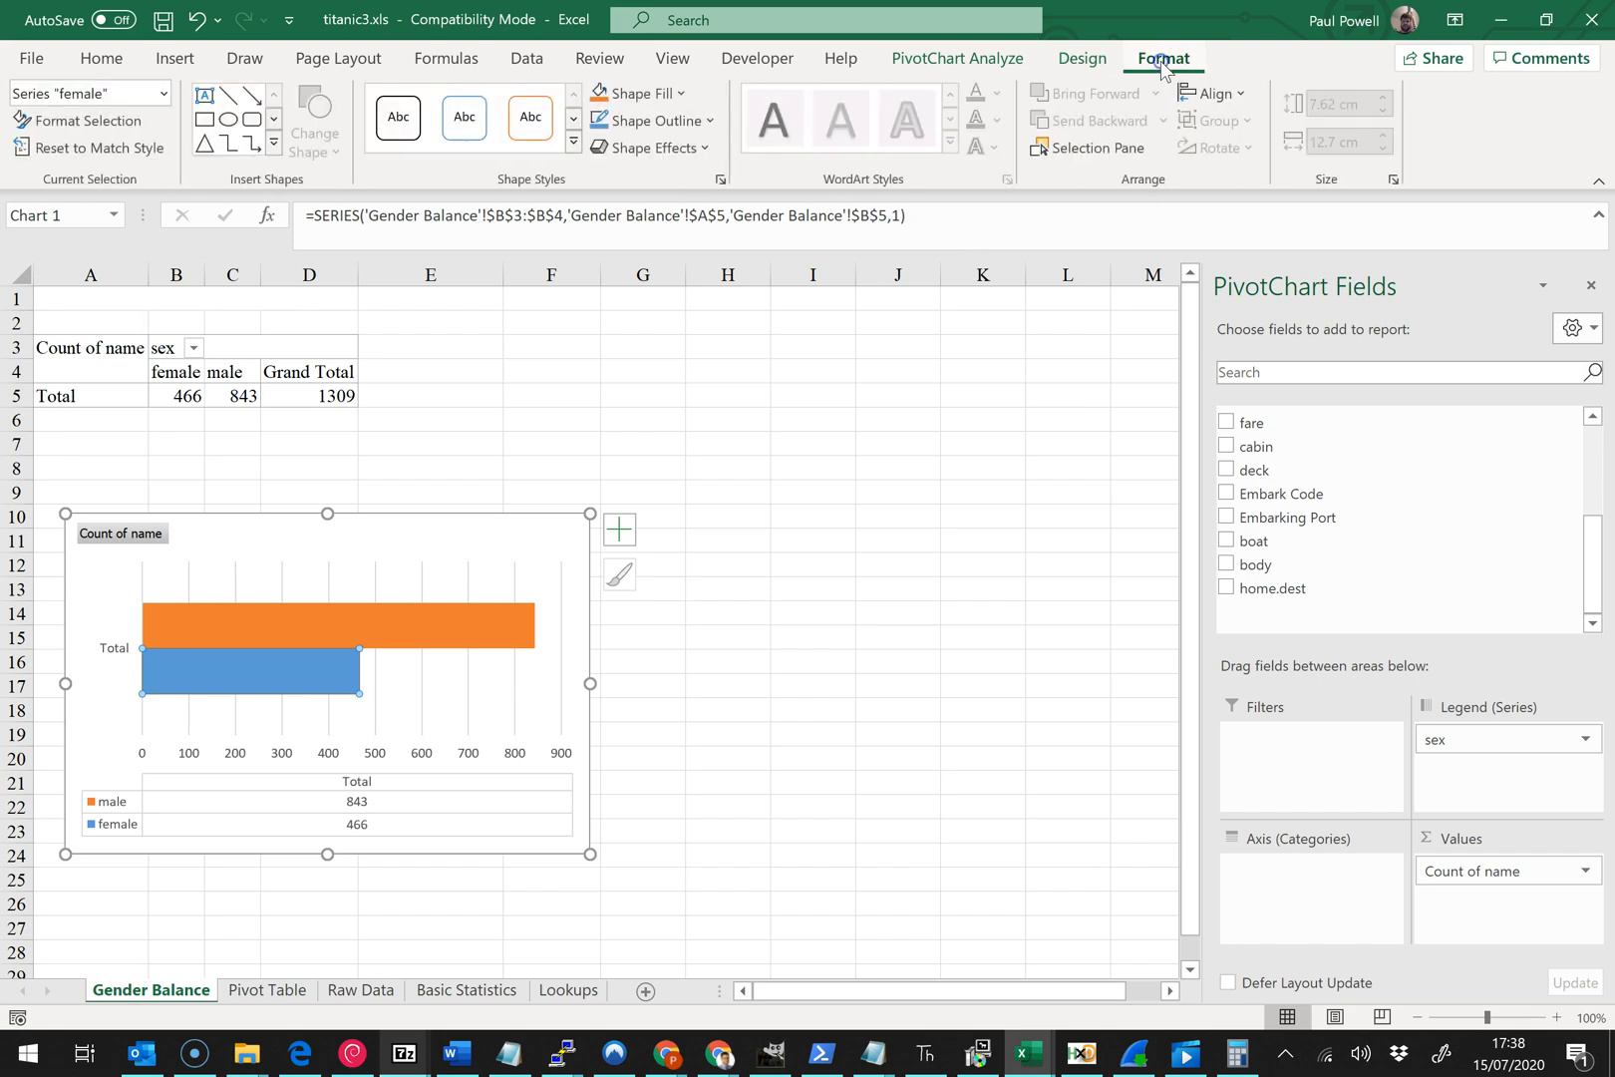
left_click(1078, 62)
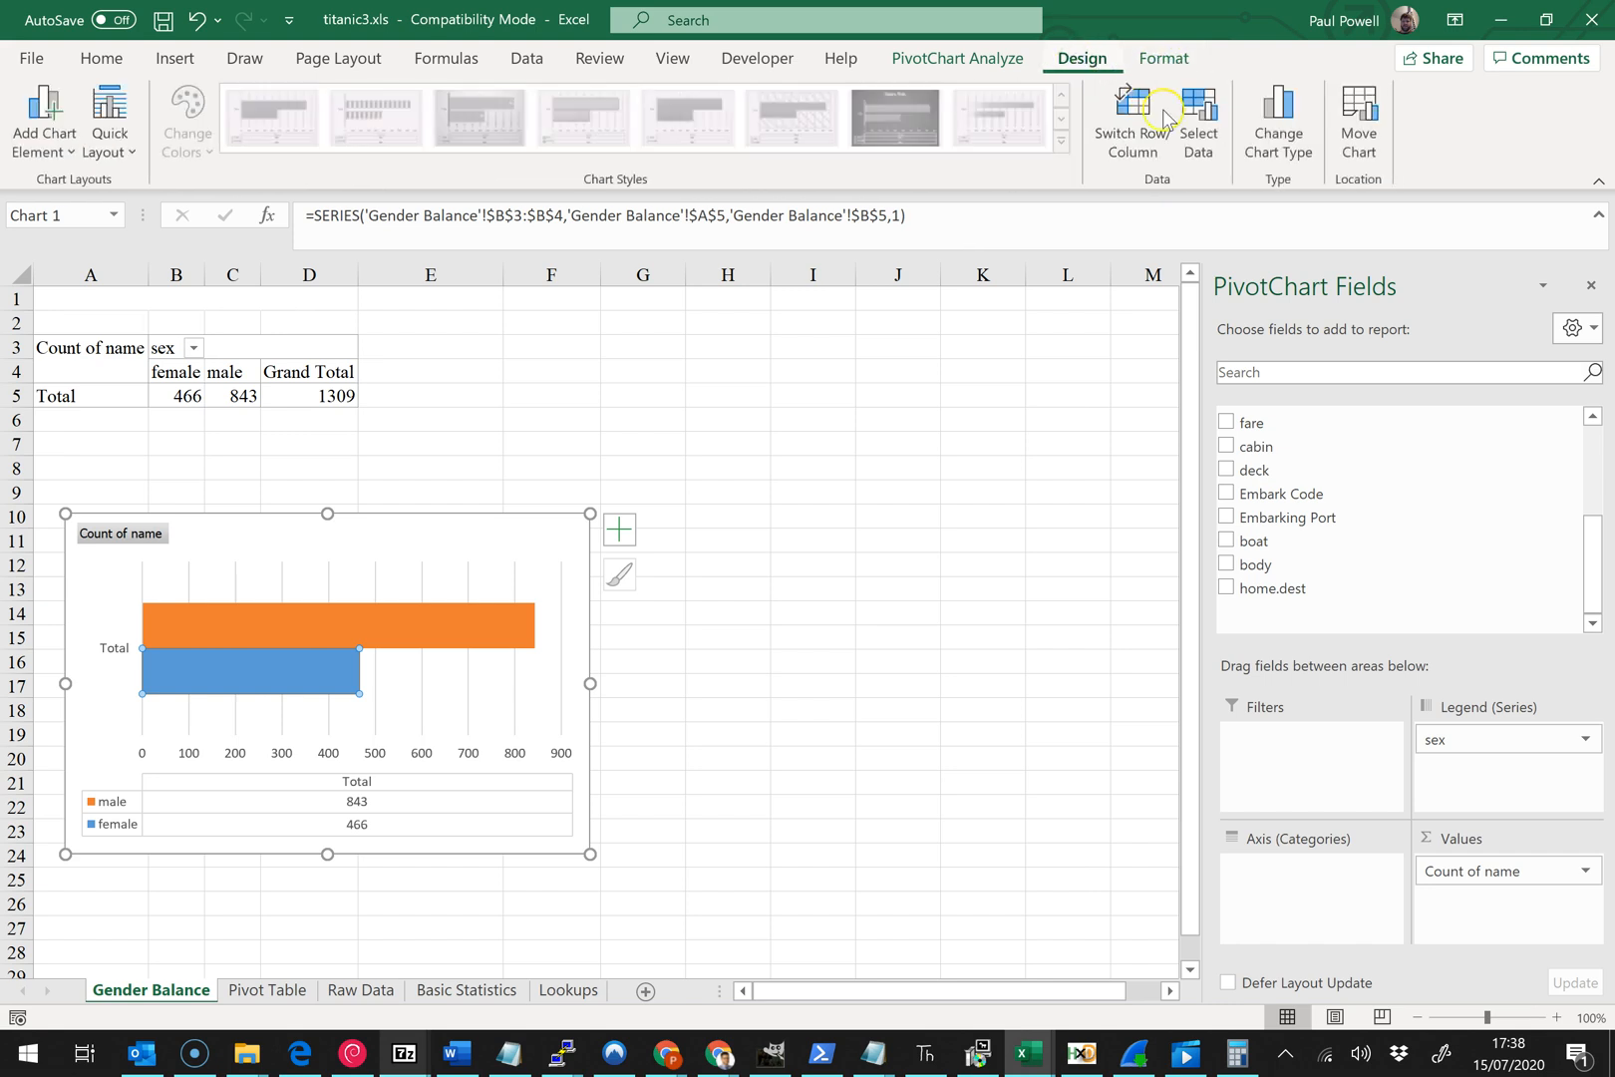
left_click(1277, 150)
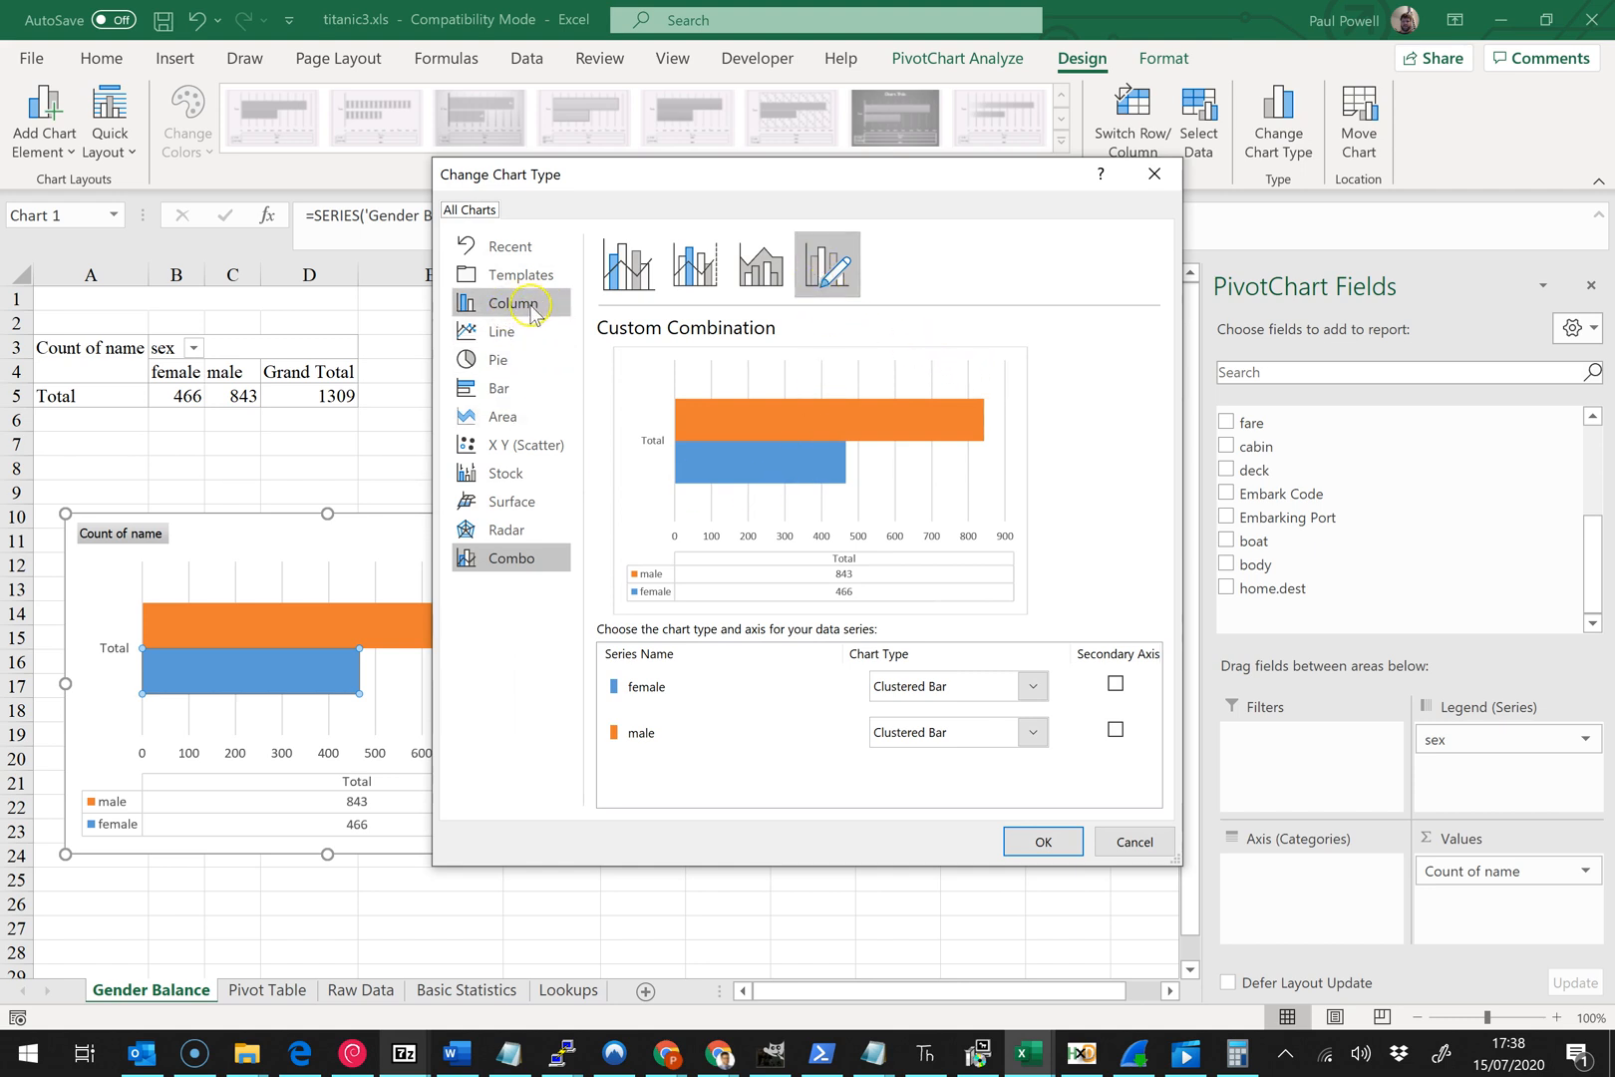
left_click(519, 399)
mouse_move(850, 419)
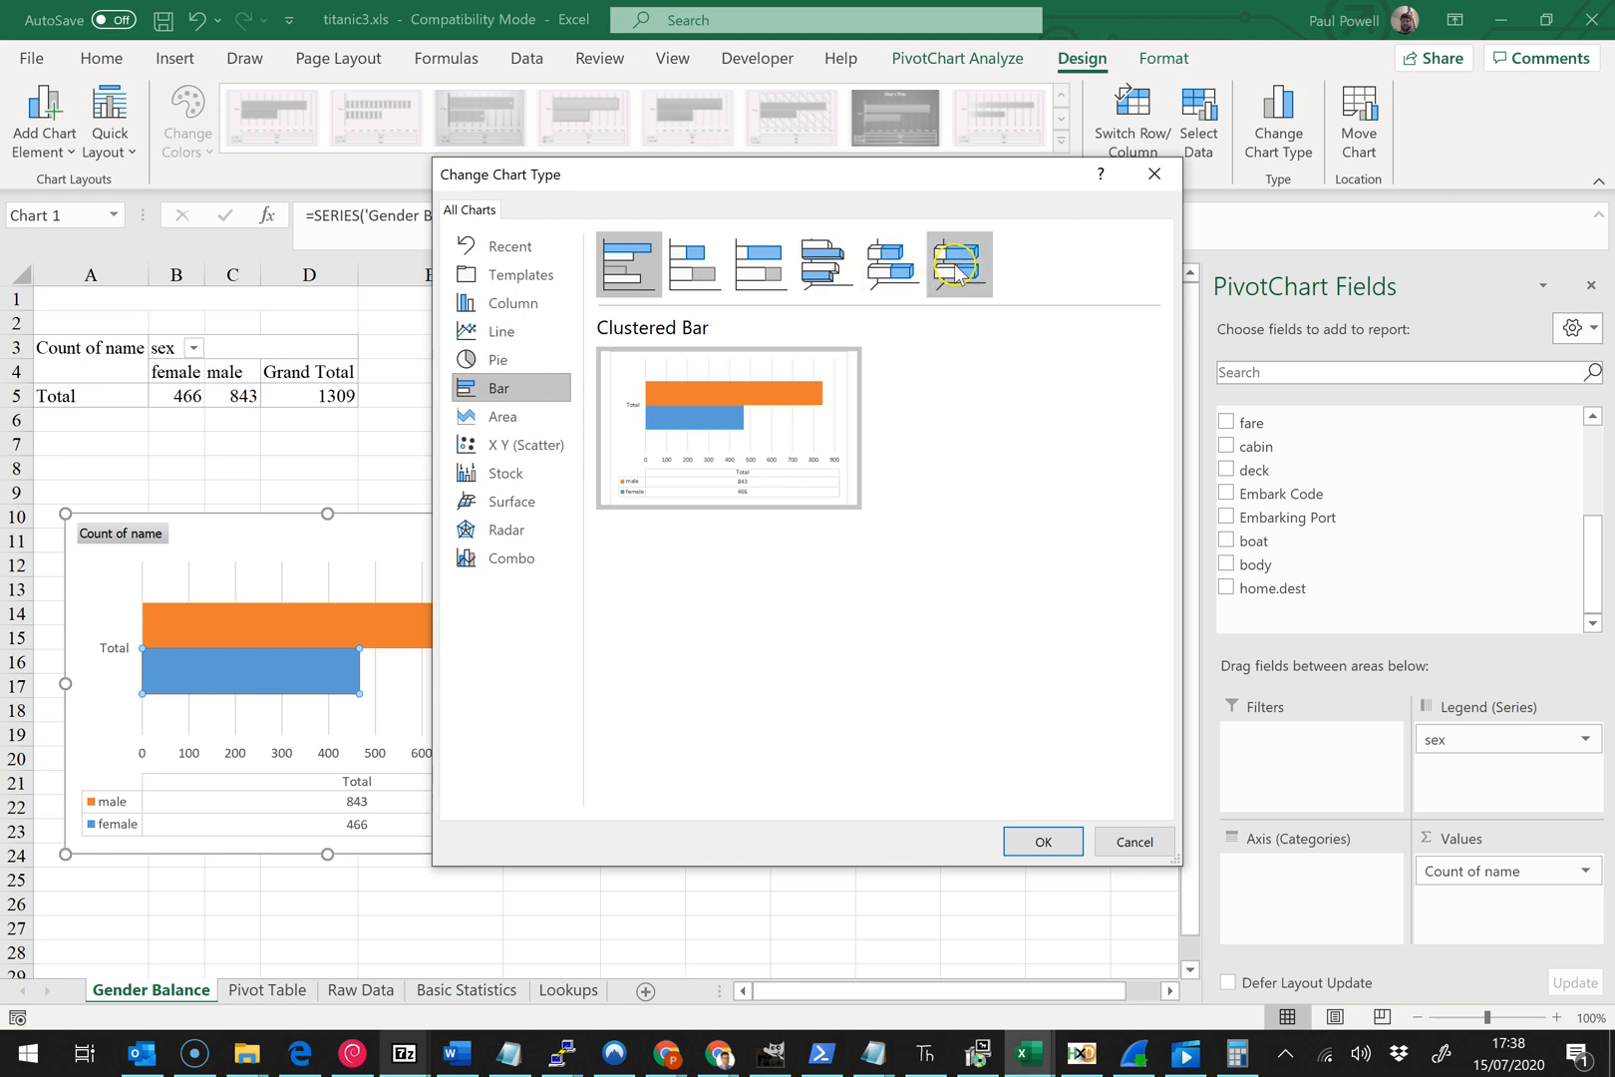
left_click(956, 269)
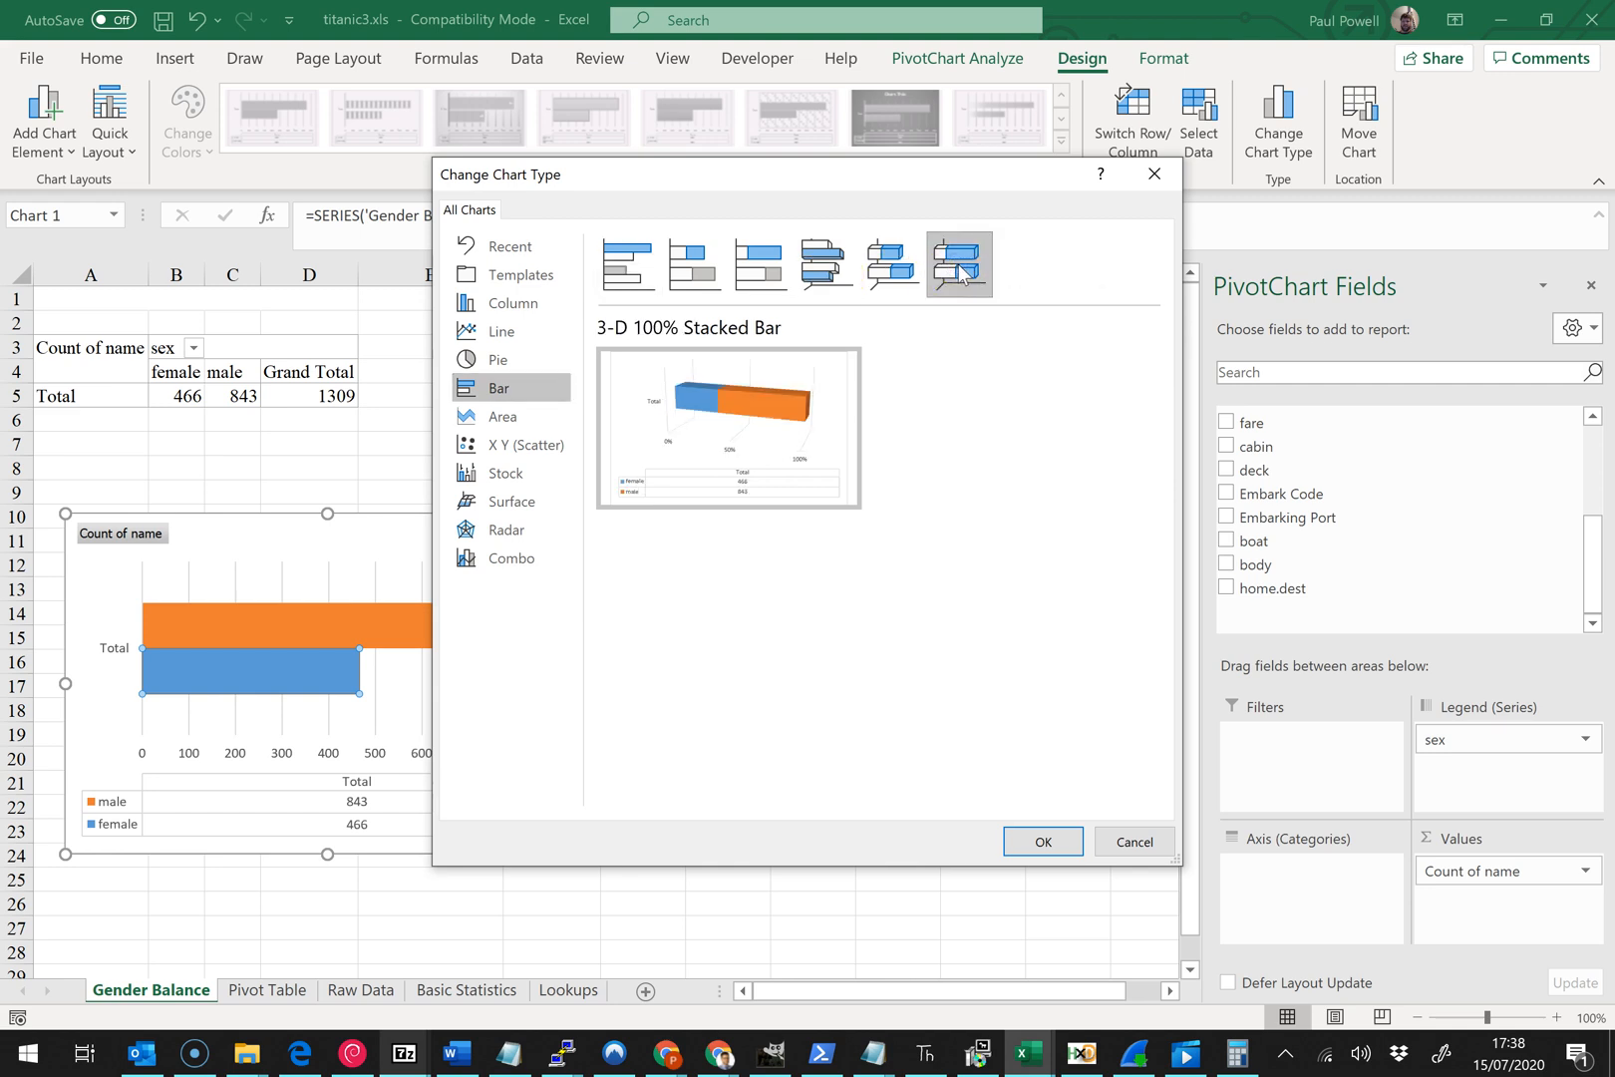
left_click(759, 276)
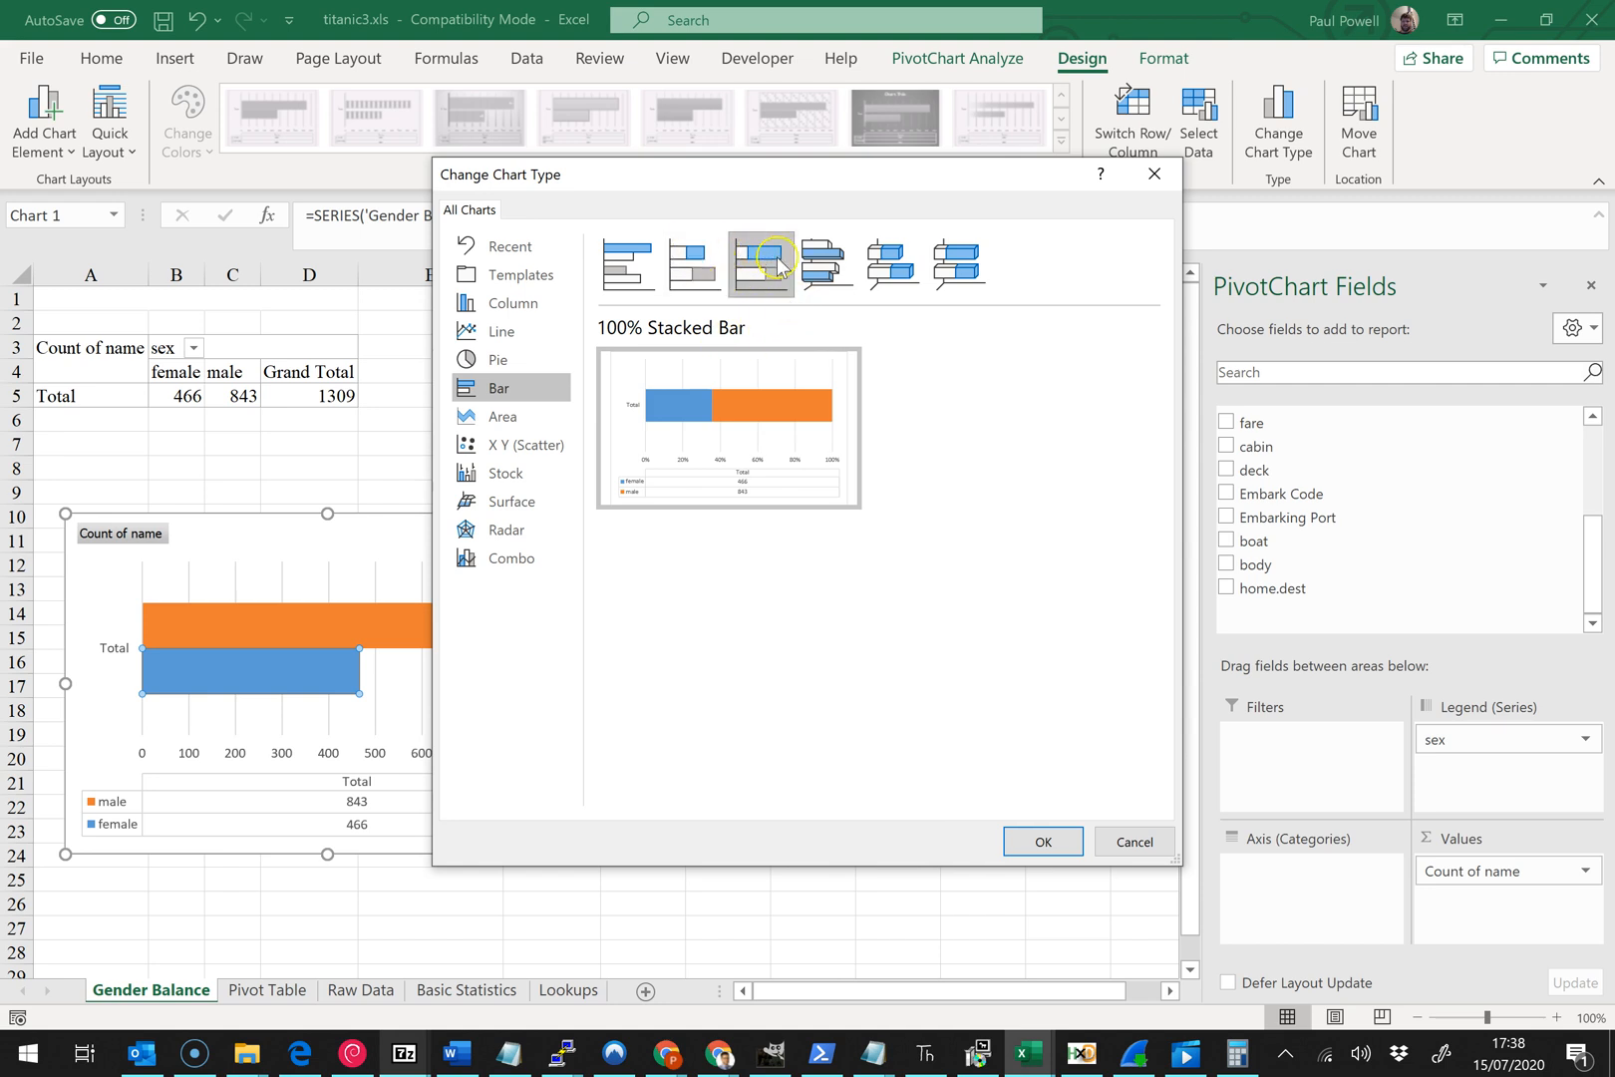
mouse_move(649, 389)
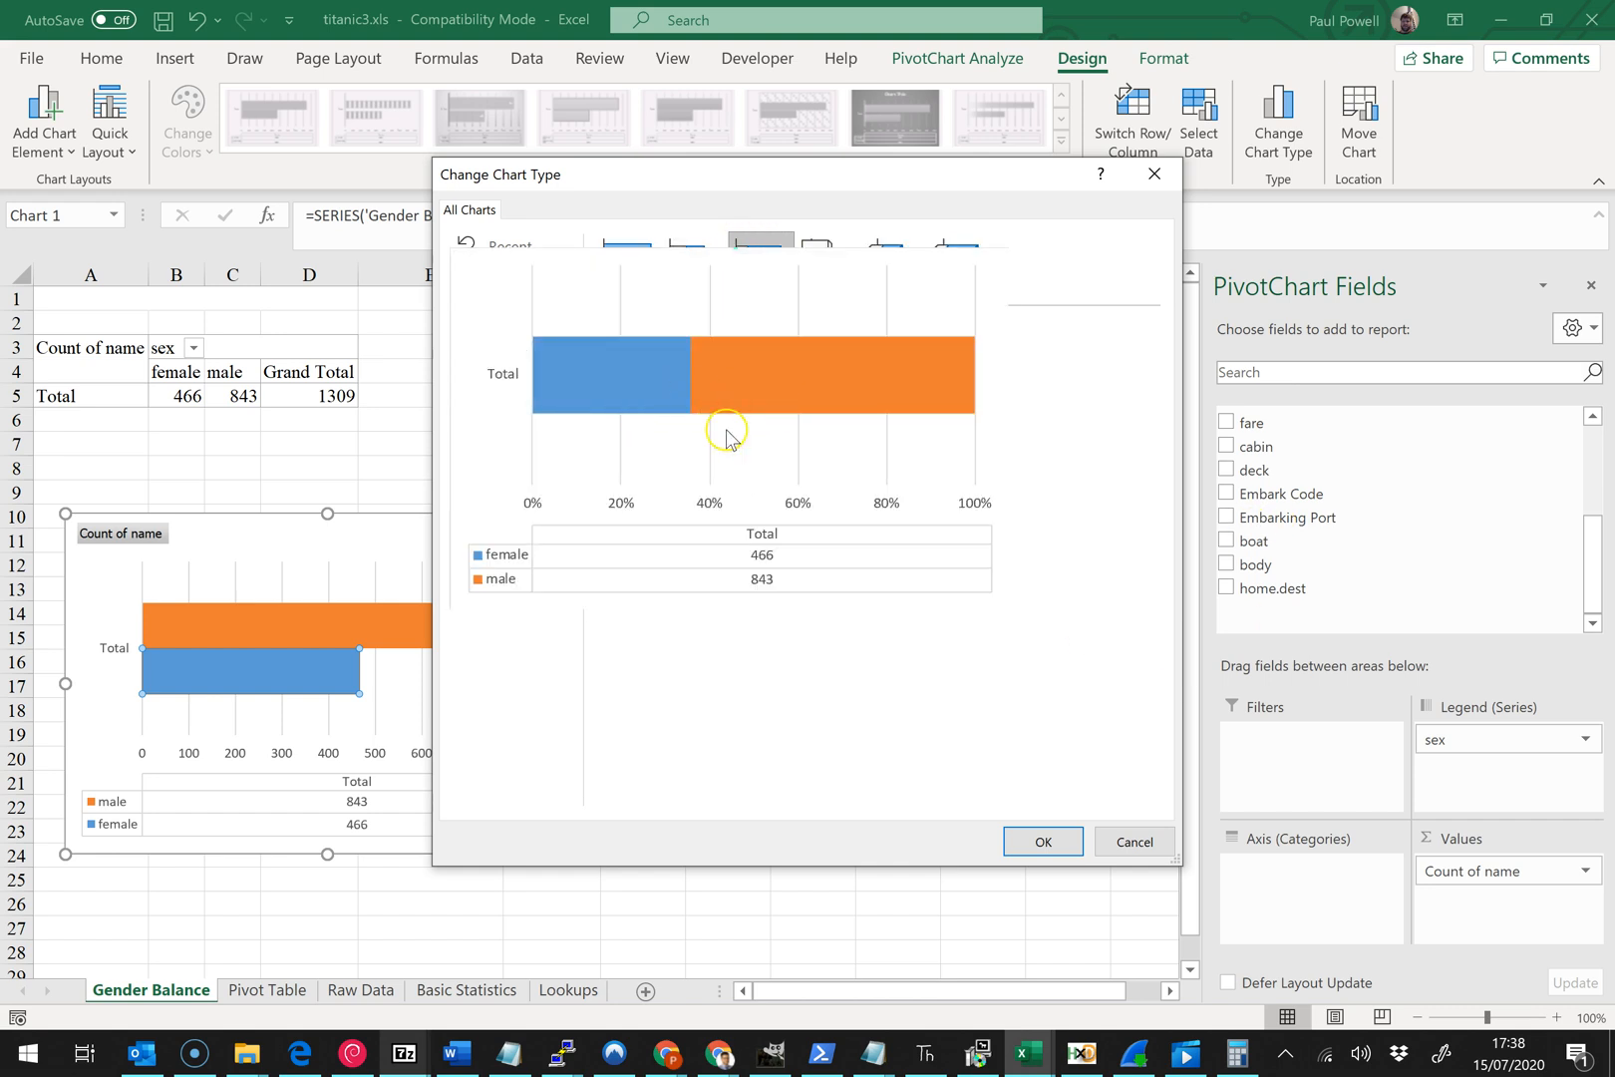
left_click(1043, 841)
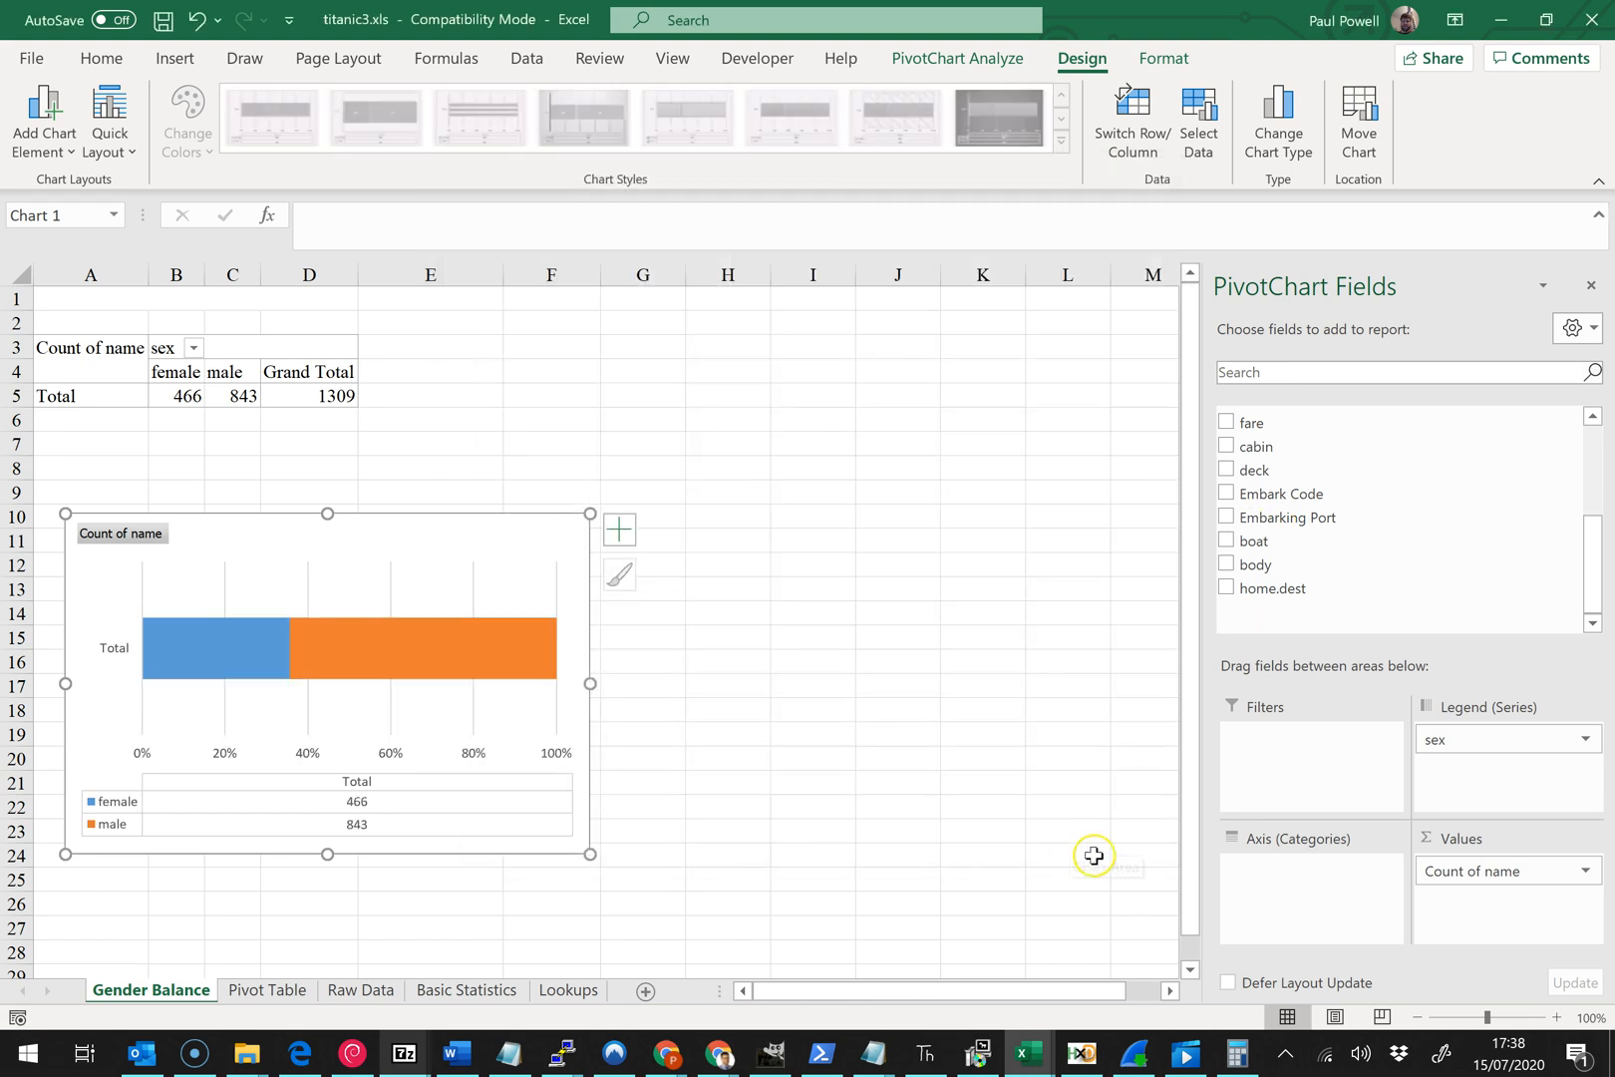
- Fill the female series in the Gender Balance chart with a custom pink from the standard colour palette
left_click(221, 645)
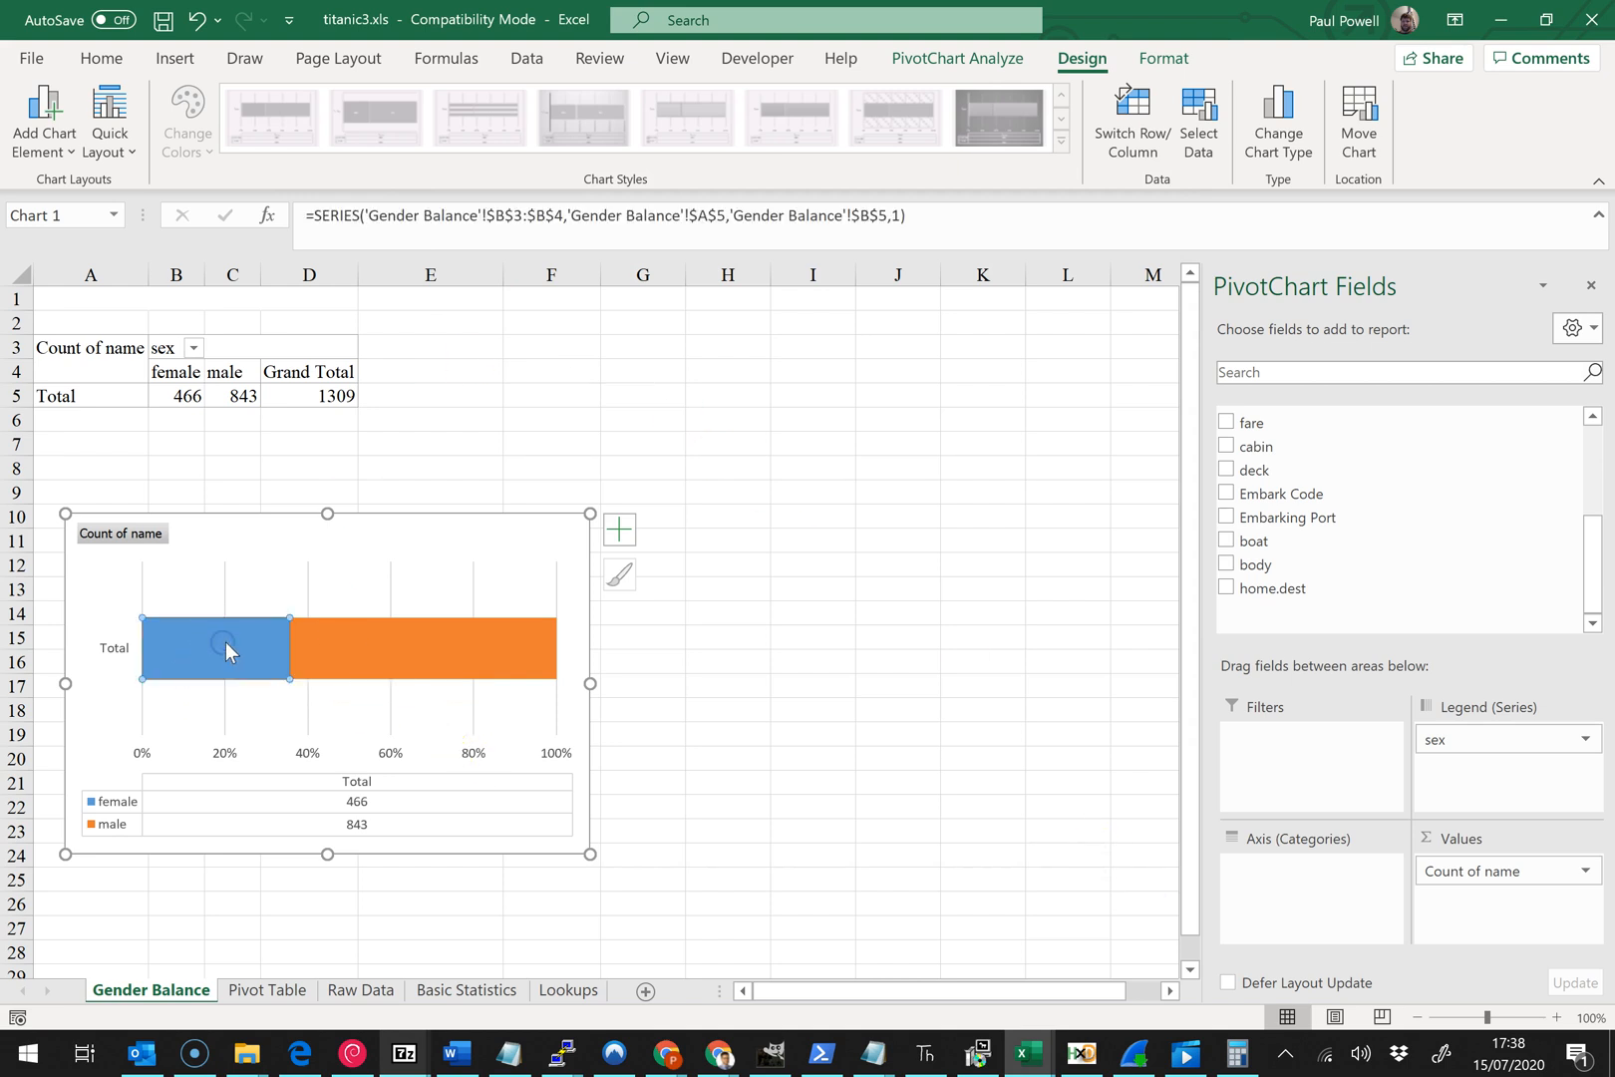
right_click(226, 650)
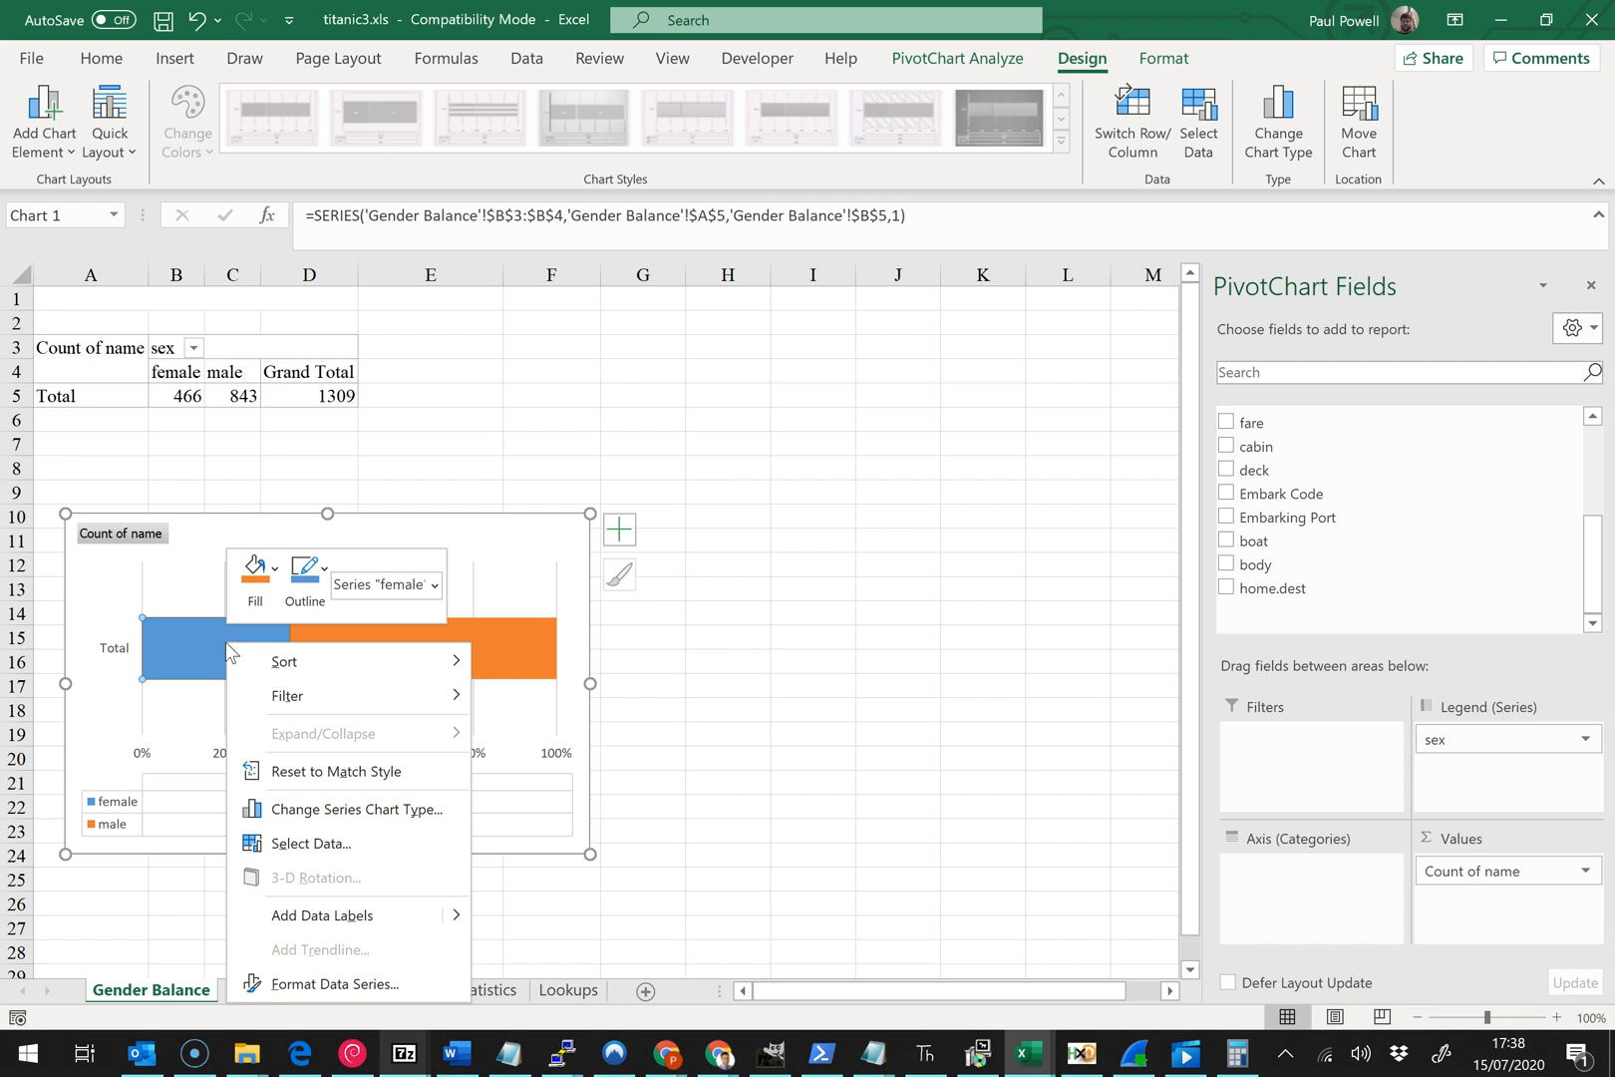
left_click(267, 612)
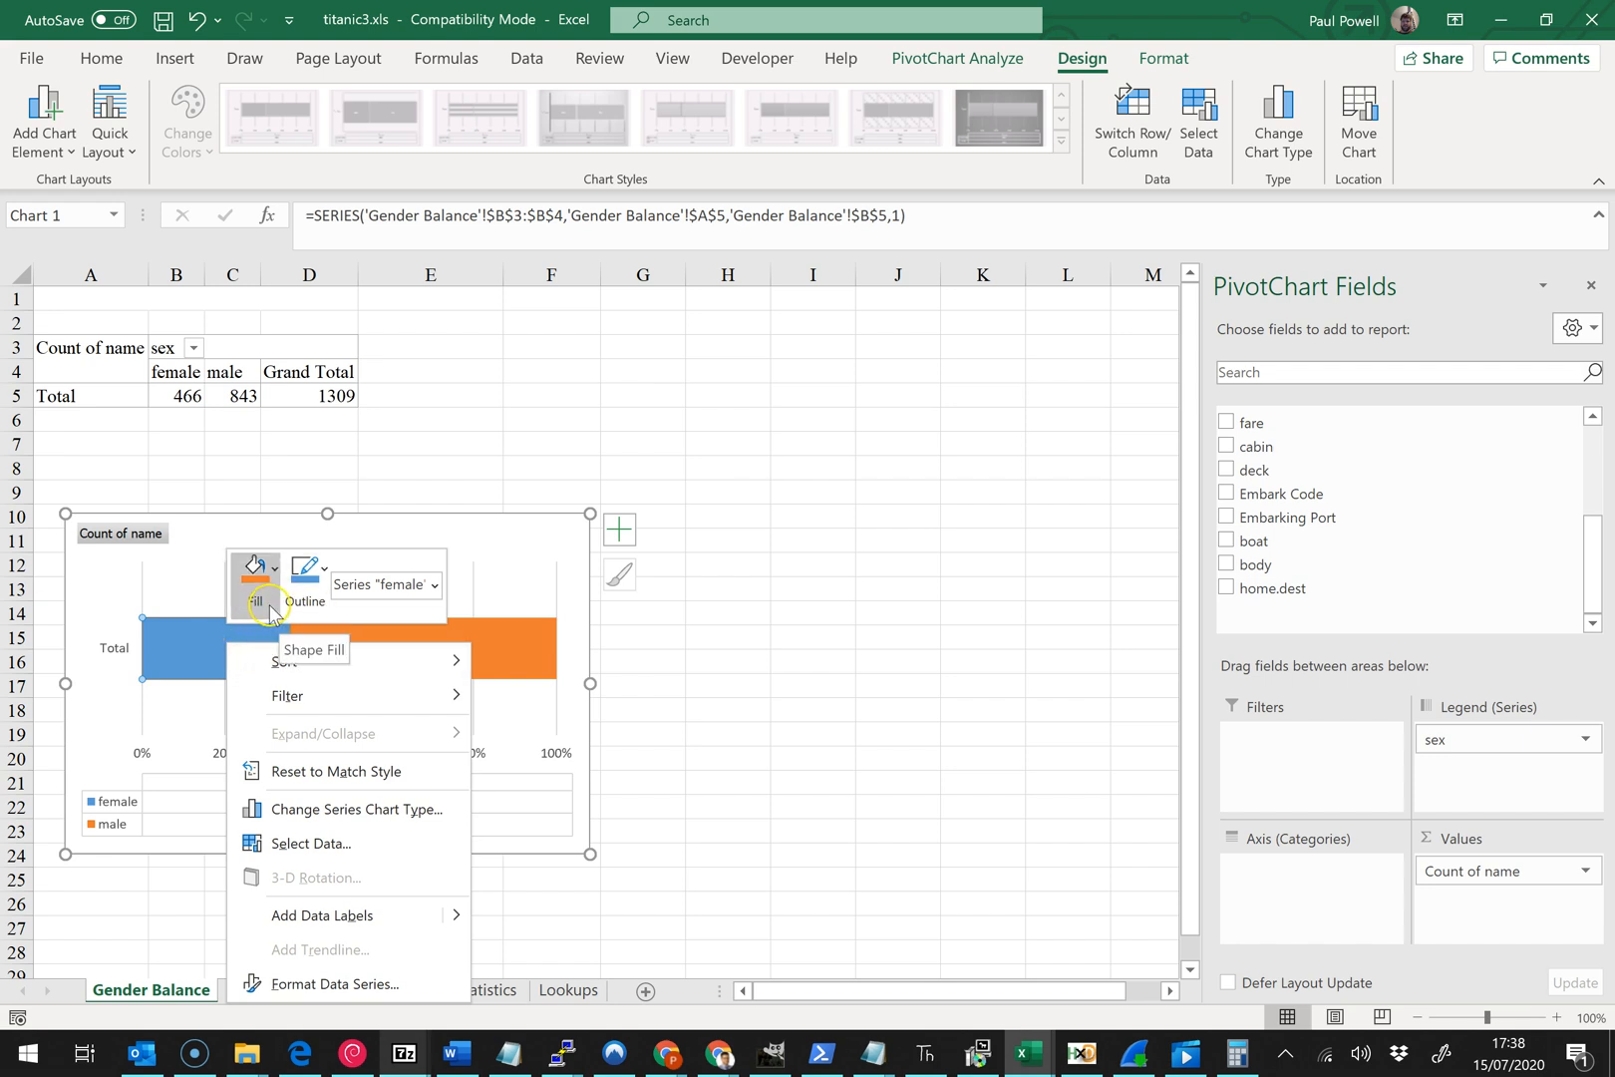
left_click(301, 606)
left_click(255, 579)
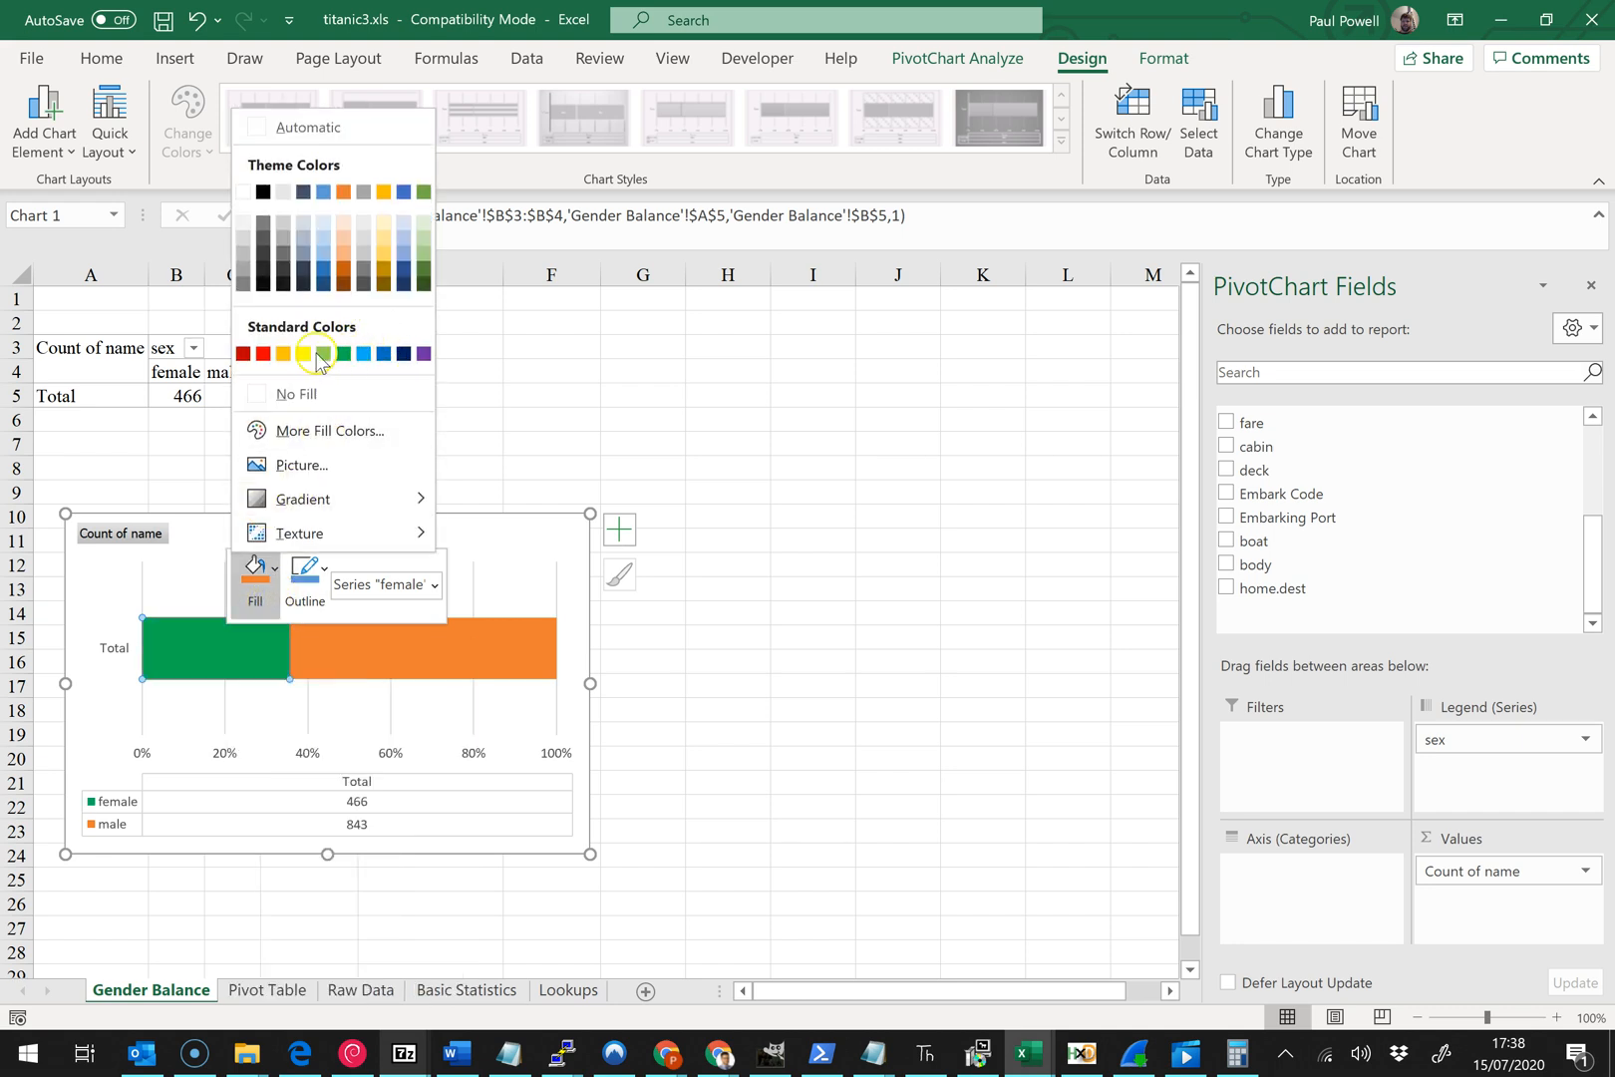
left_click(335, 430)
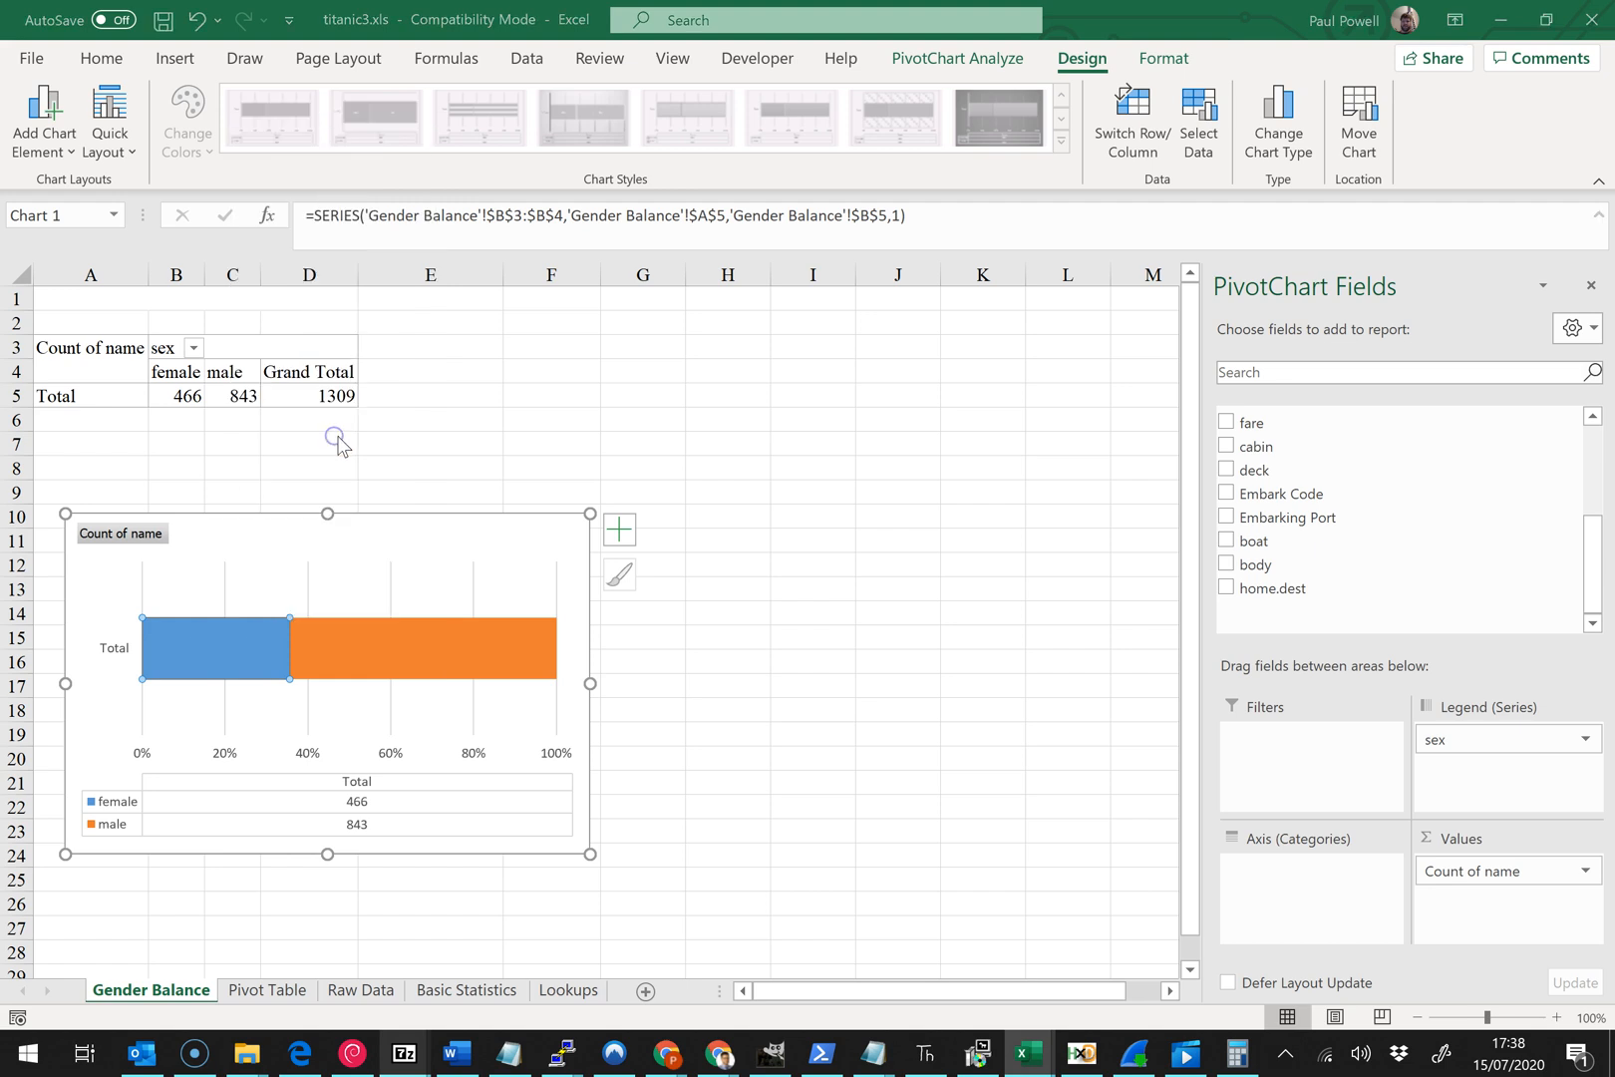
left_click(1097, 541)
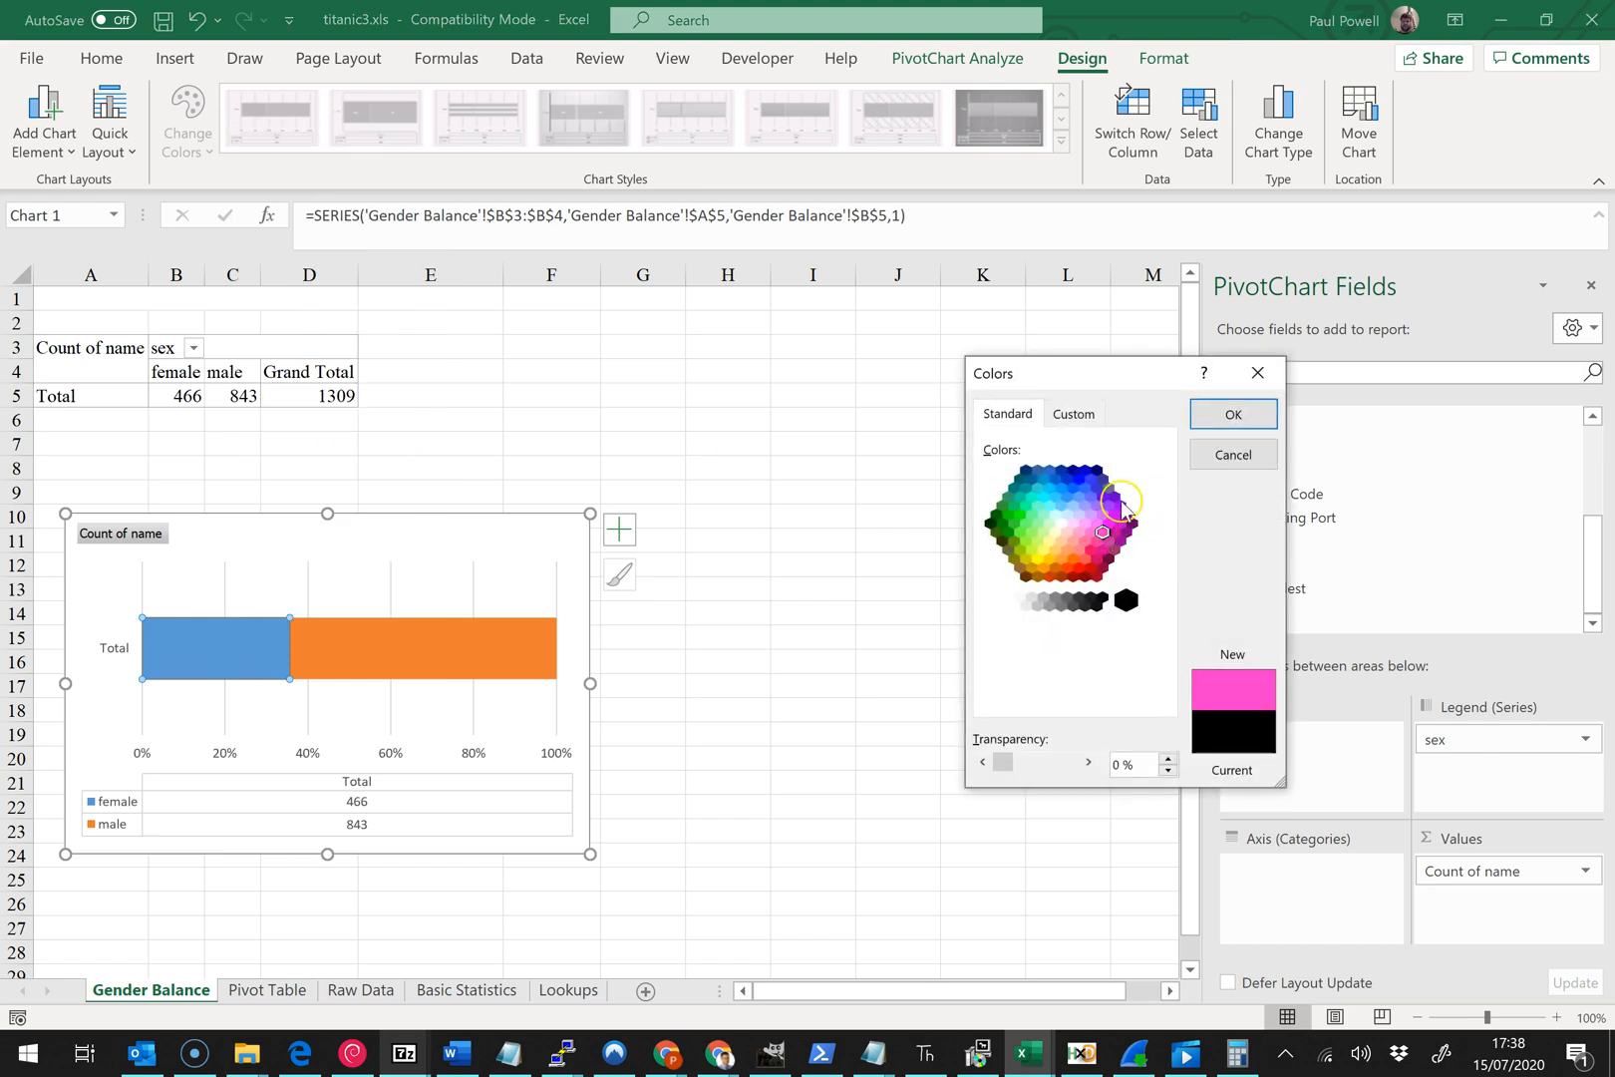
left_click(1233, 415)
- Fill the male series in the Gender Balance chart with a darker shade of the theme blue
left_click(343, 648)
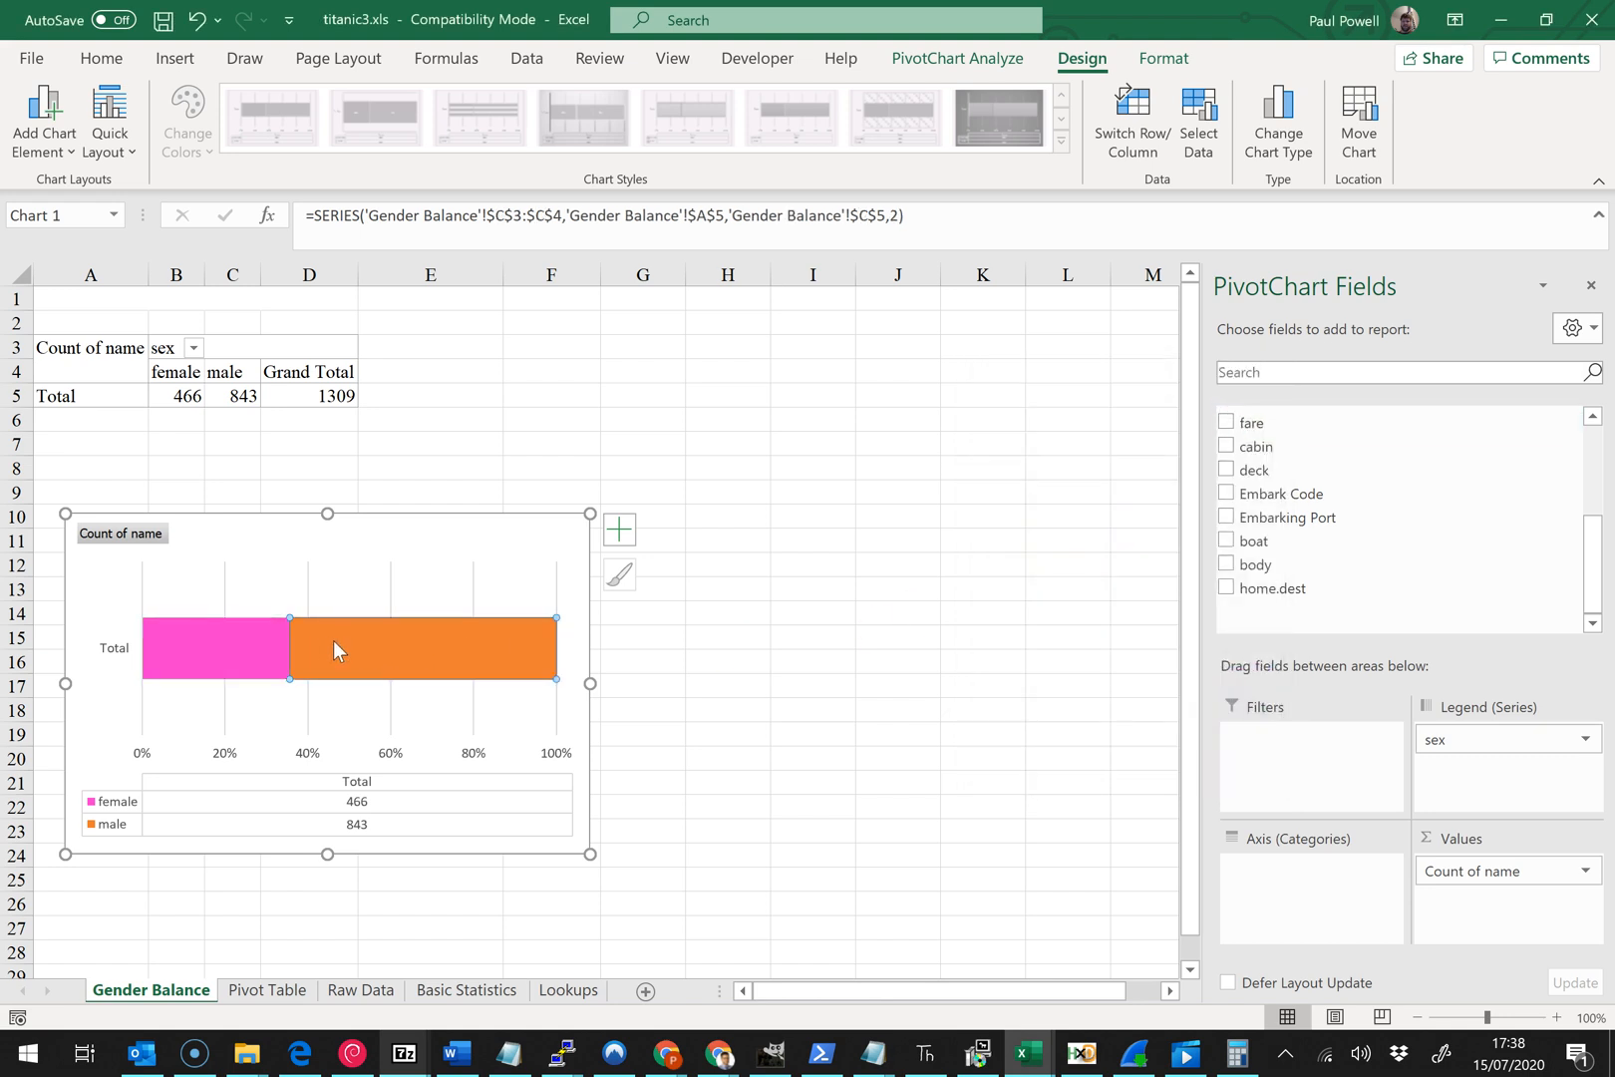
right_click(335, 642)
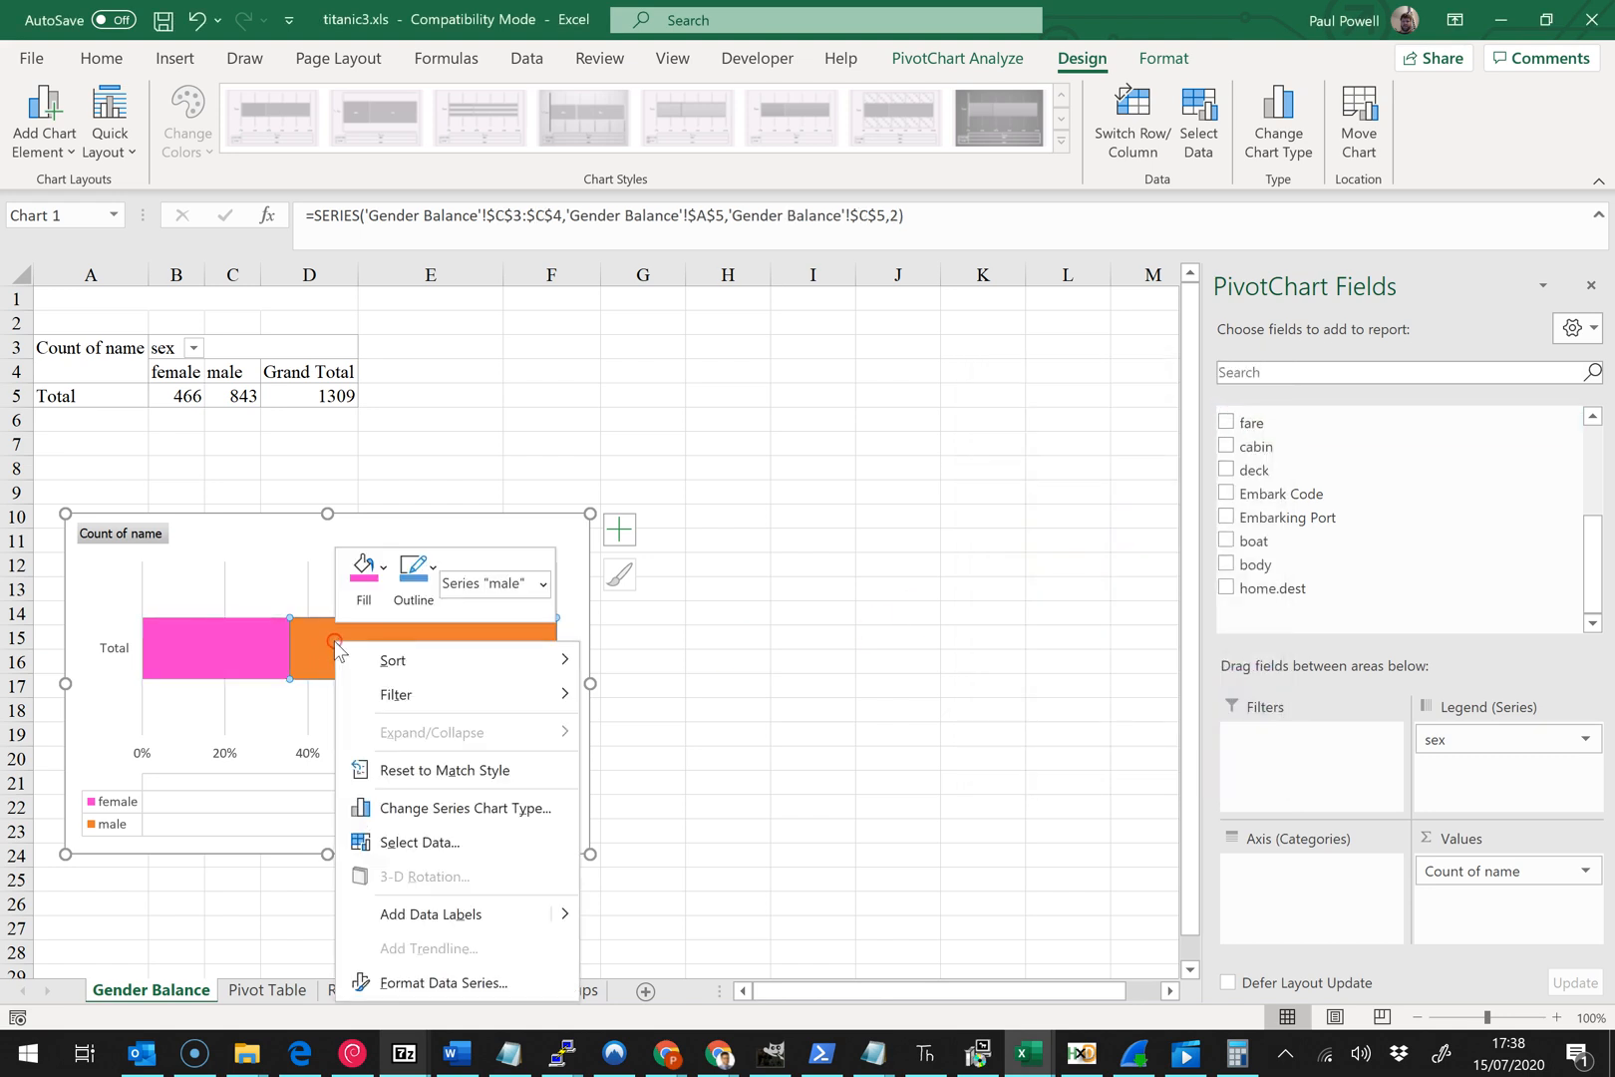
left_click(368, 588)
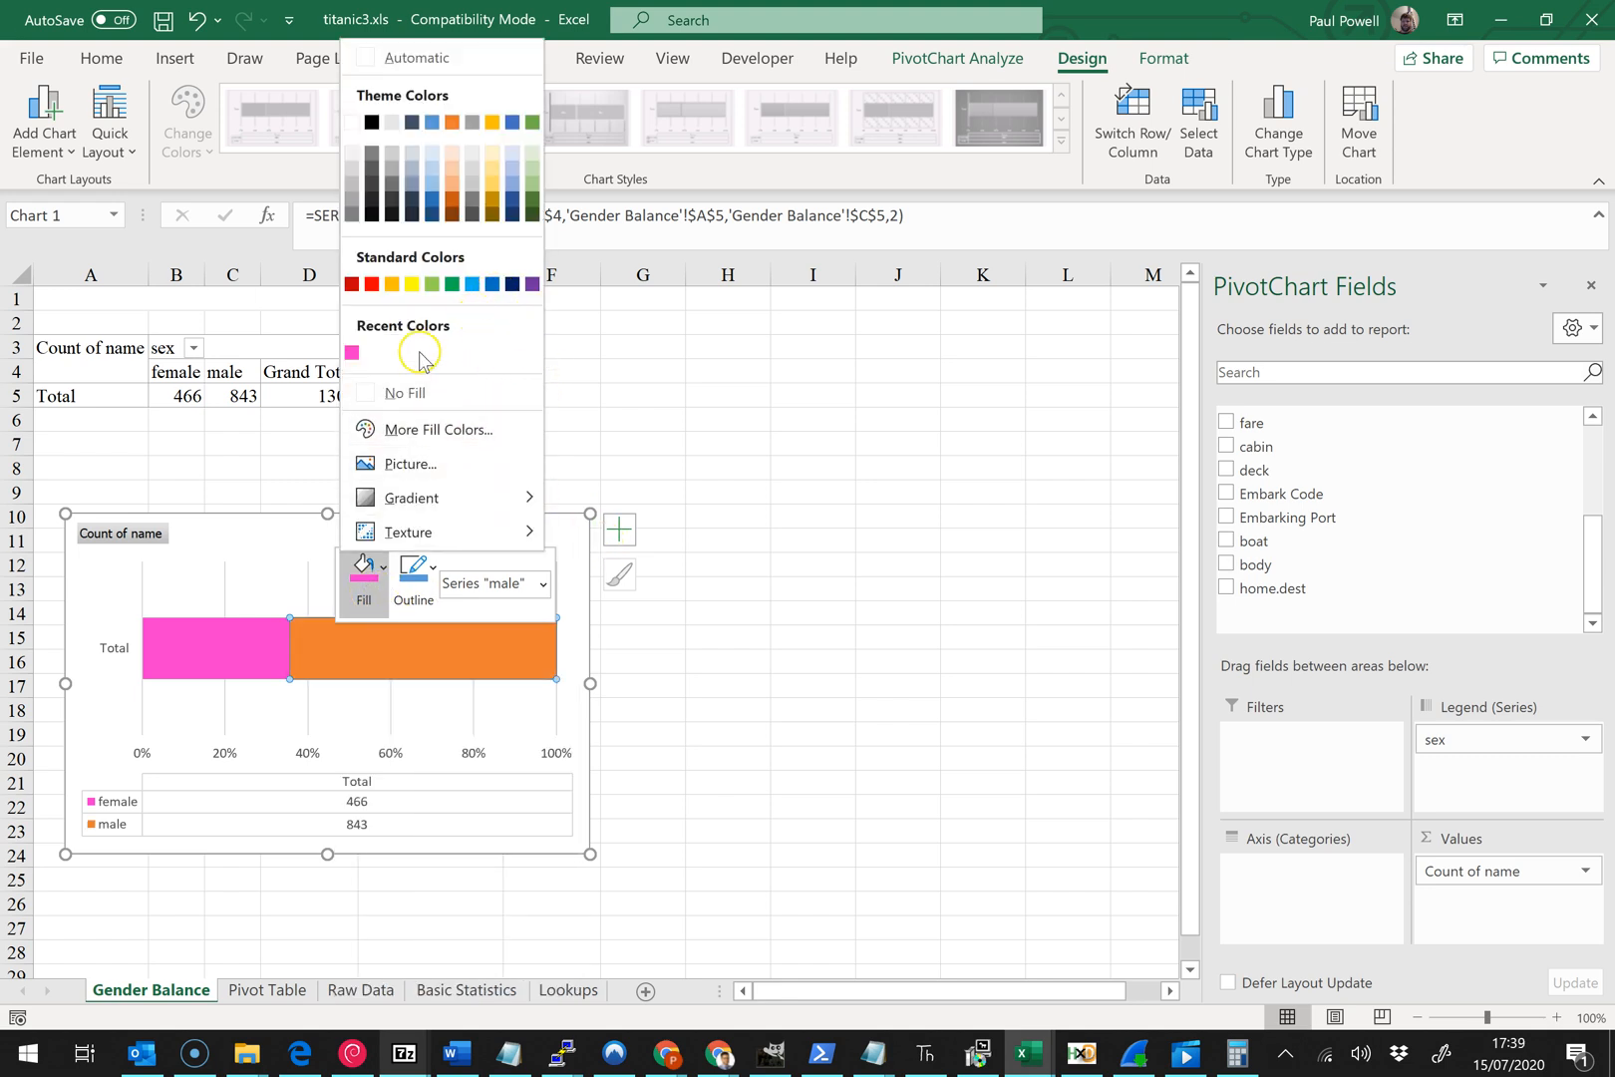
left_click(434, 207)
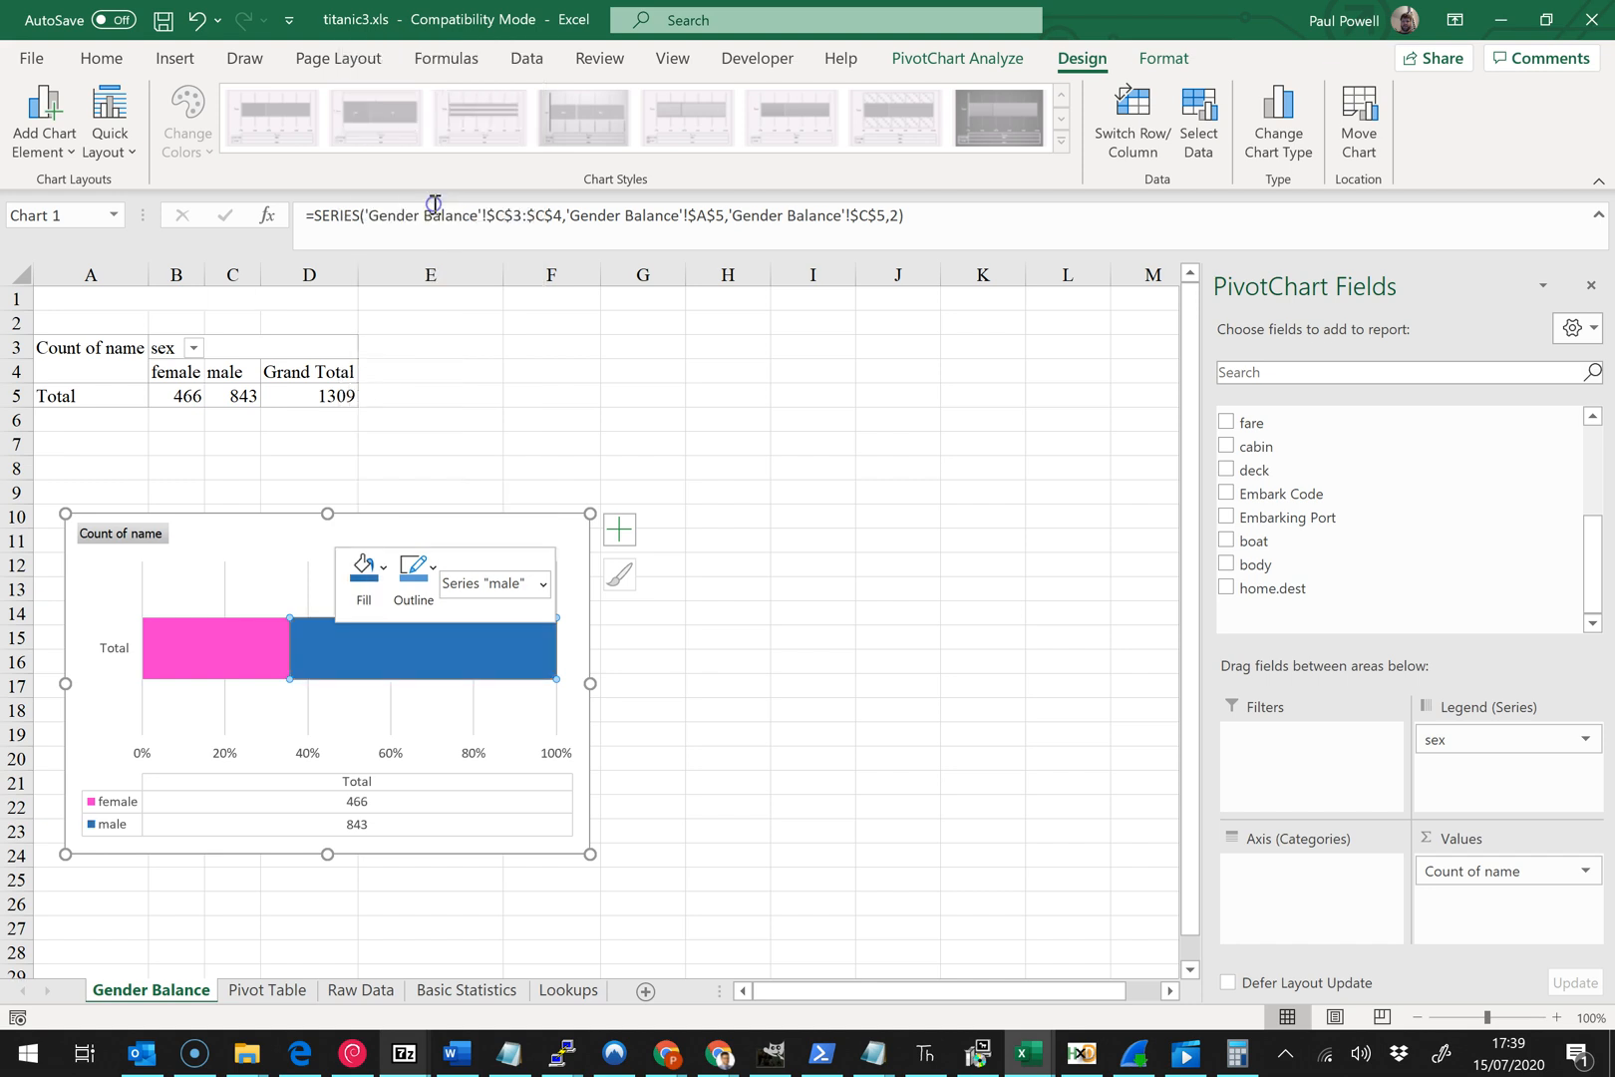
left_click(804, 682)
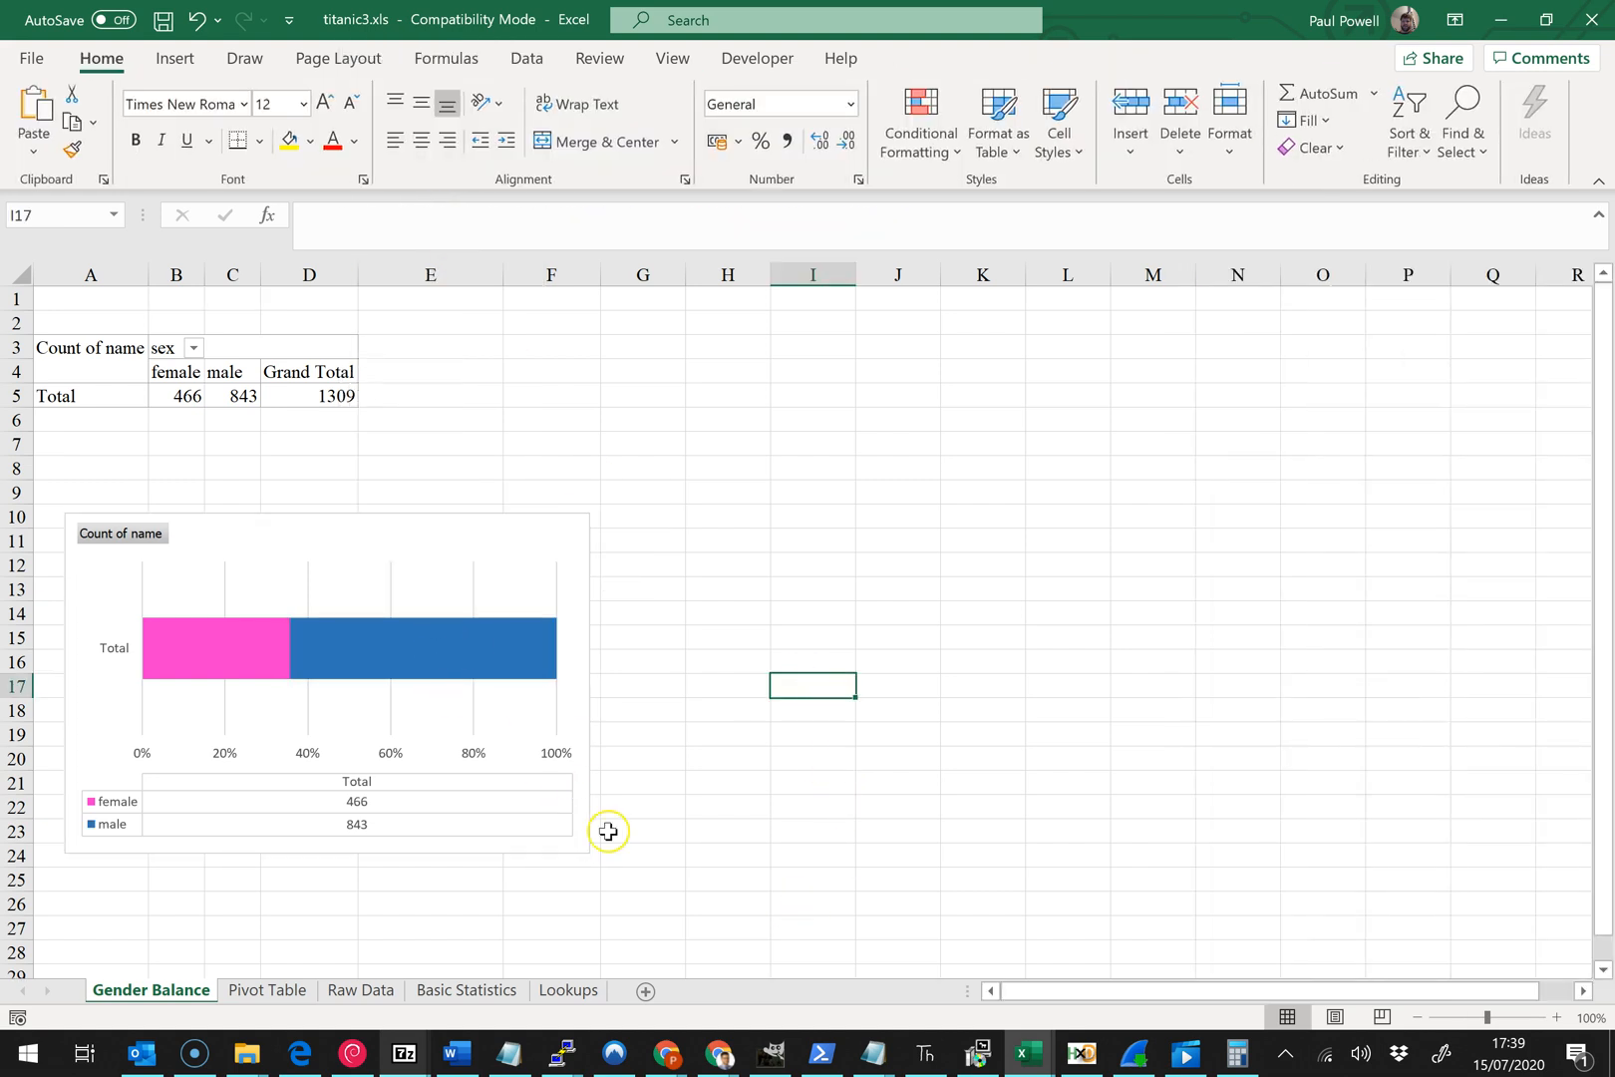
left_click(220, 649)
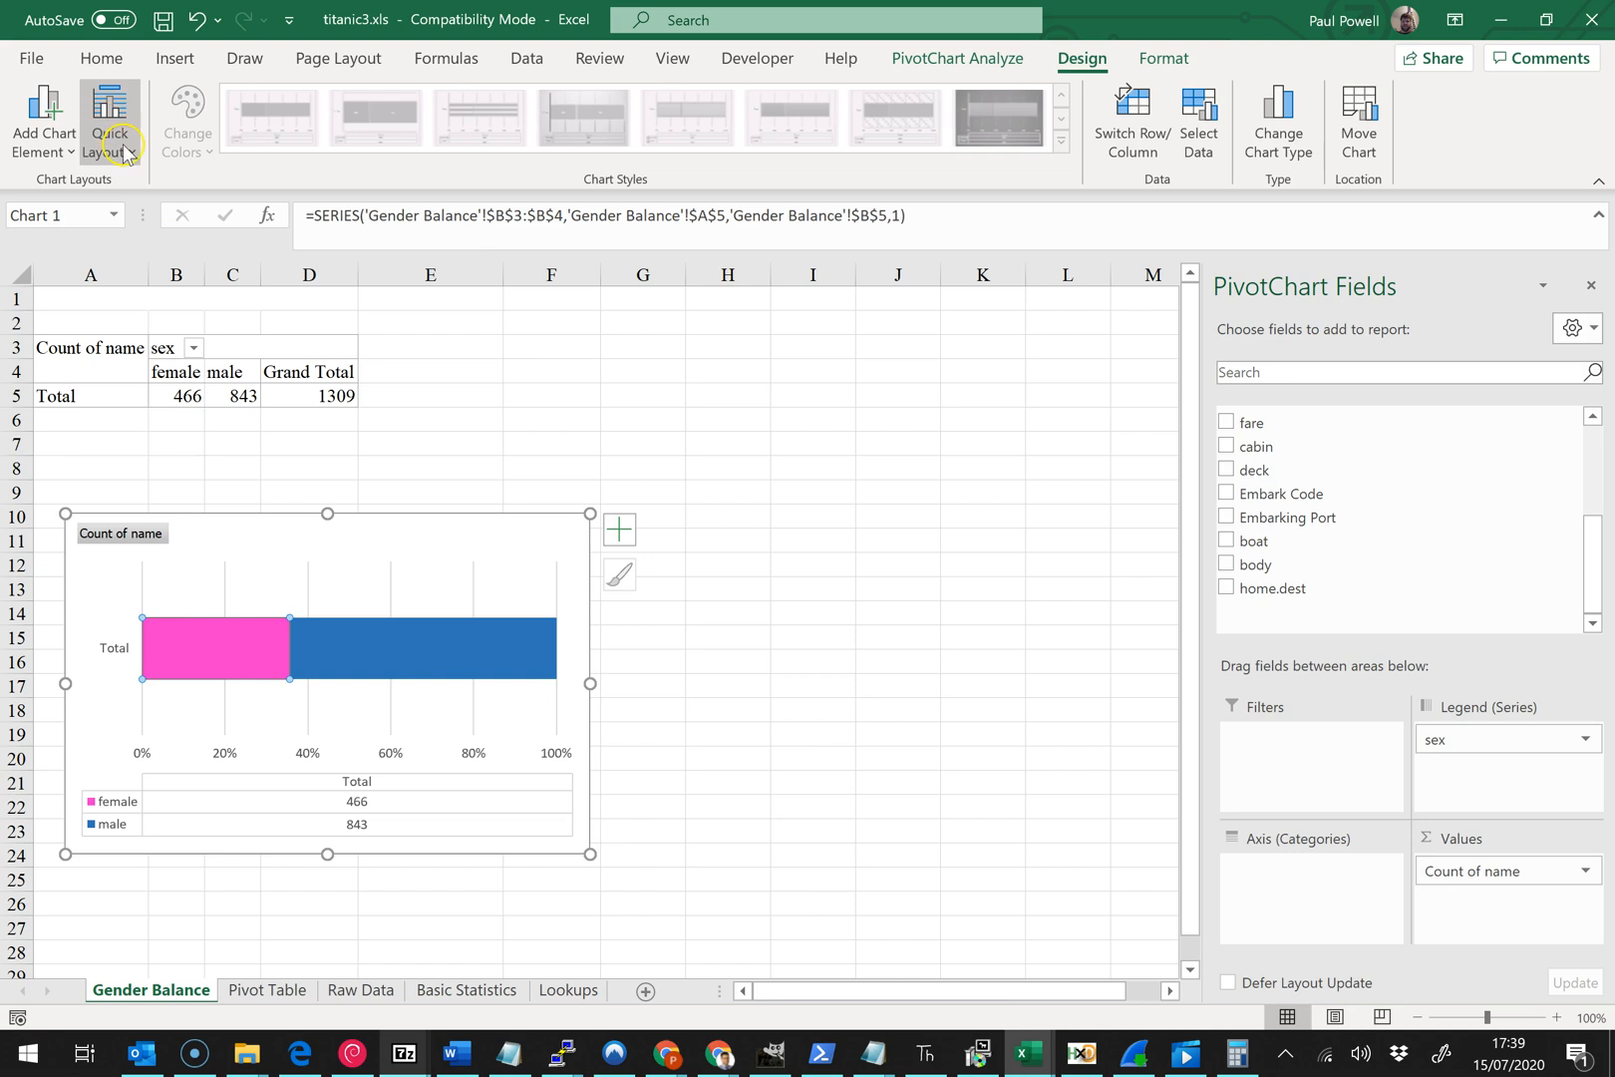
left_click(70, 152)
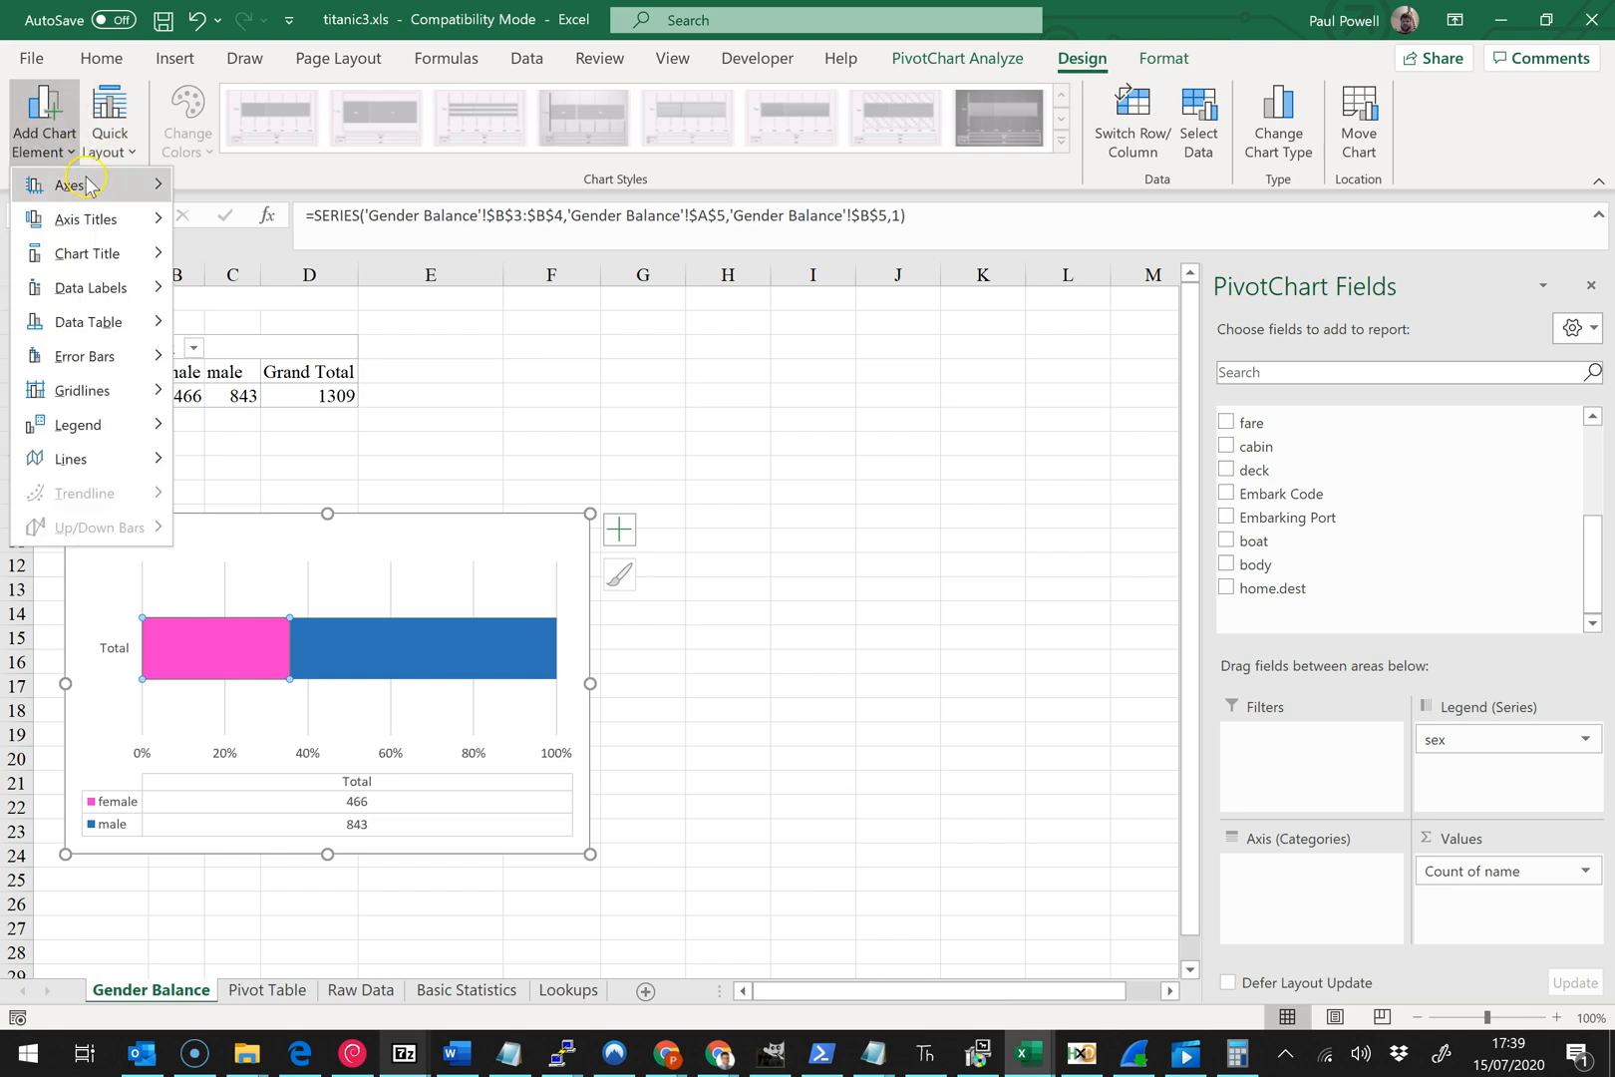
left_click(120, 296)
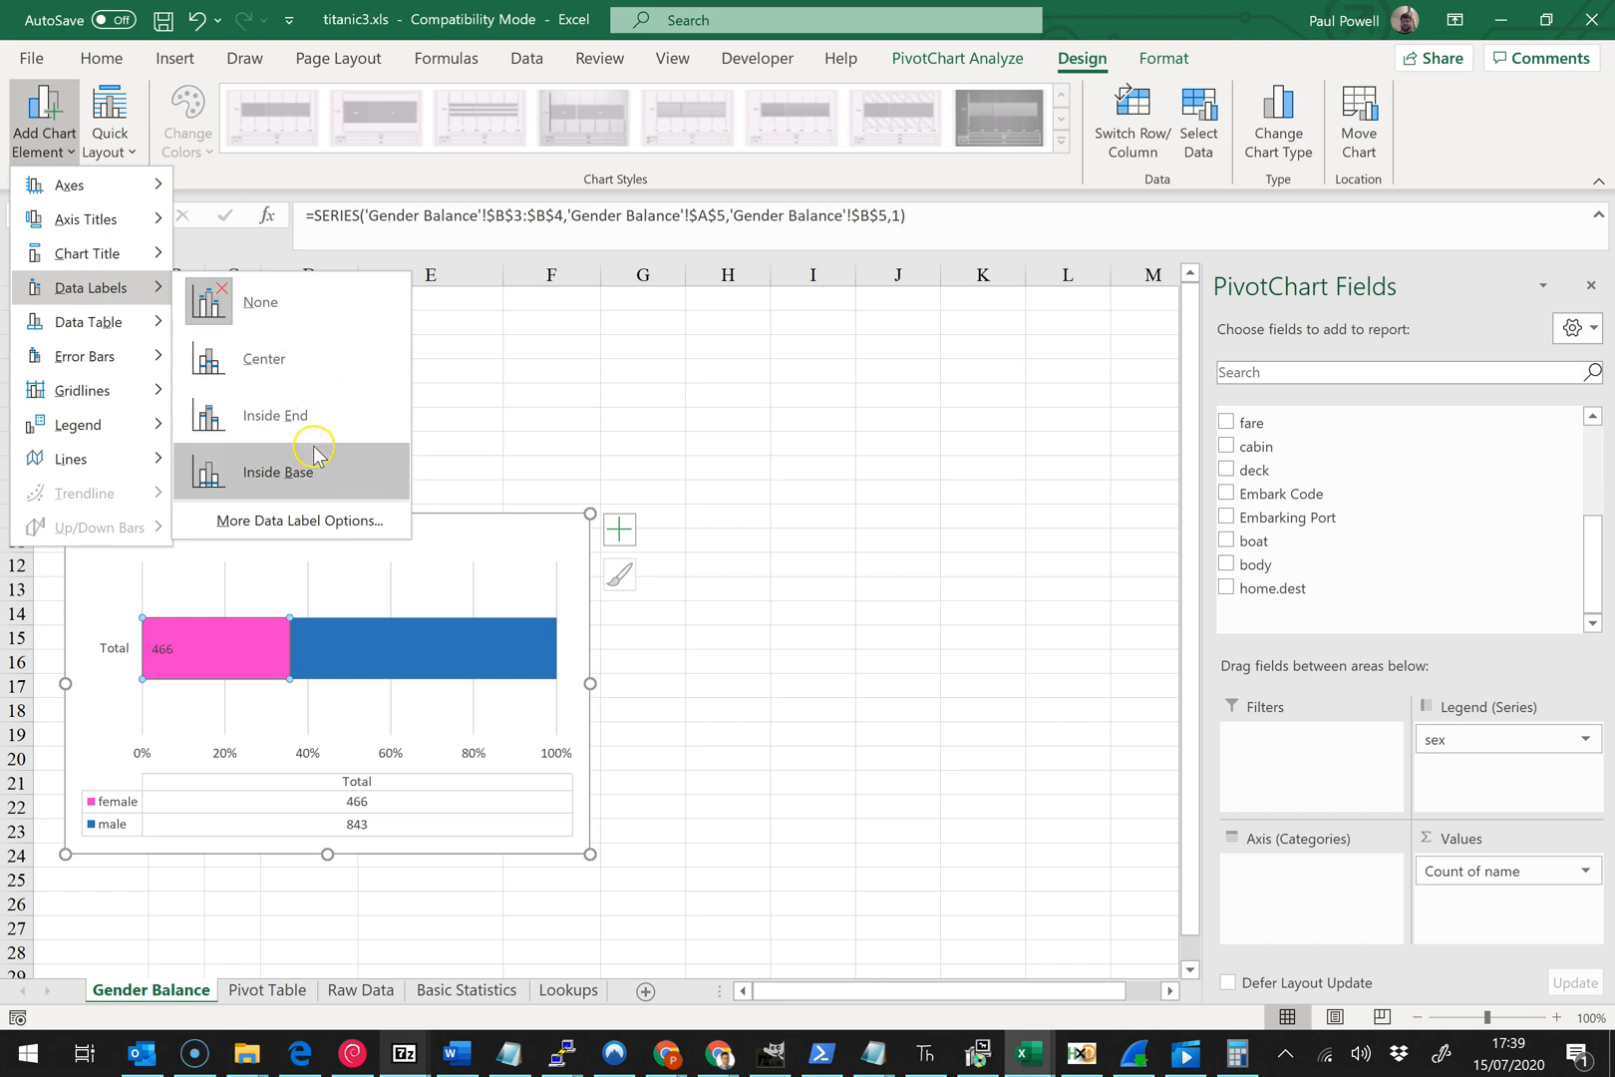
left_click(574, 410)
- Remove the data table from the Gender Balance chart
left_click(221, 525)
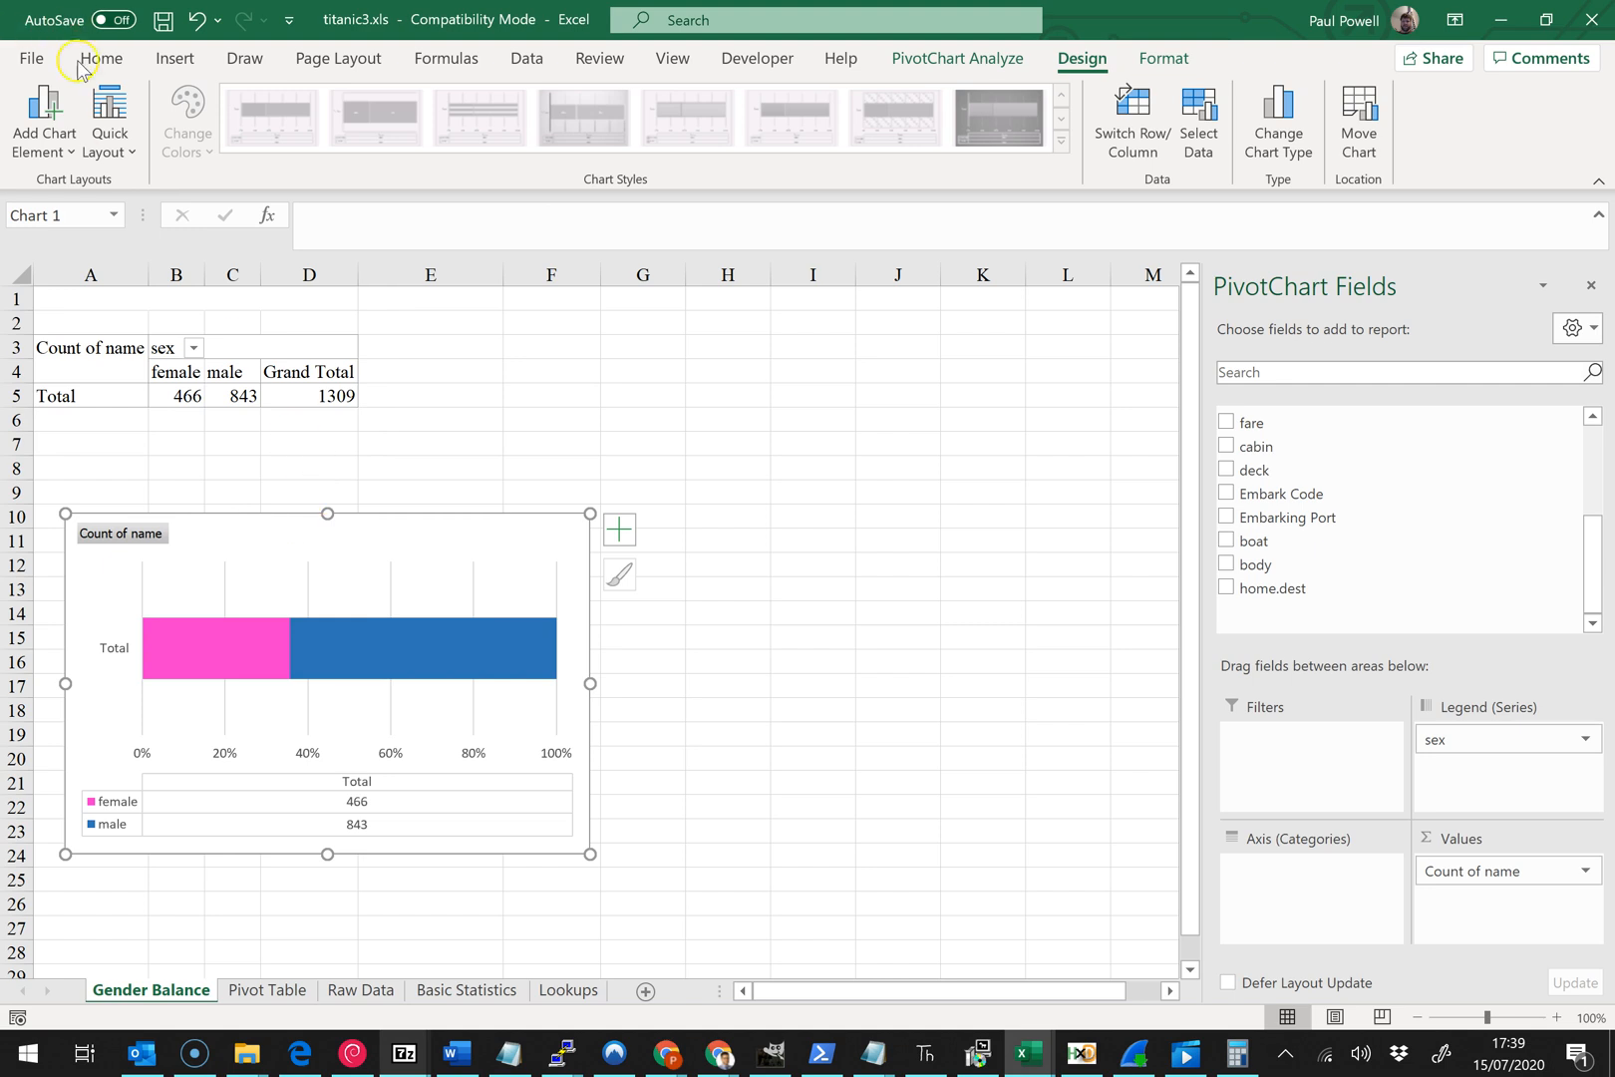
left_click(44, 144)
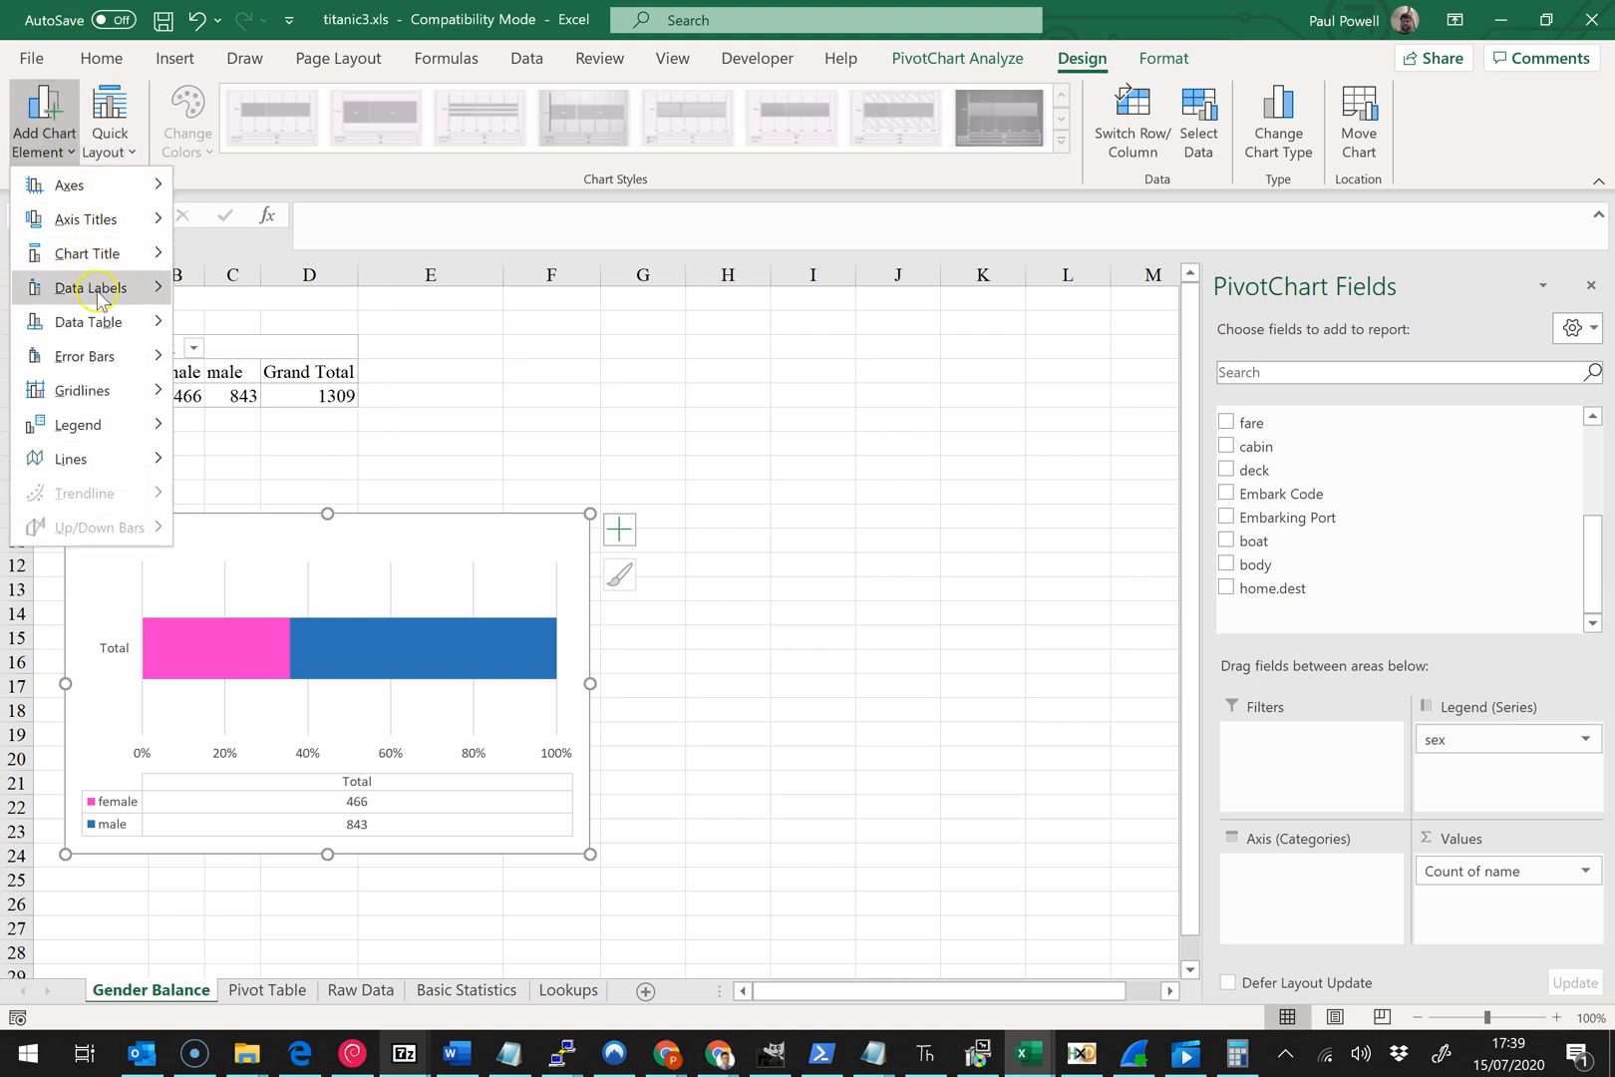
mouse_move(97, 295)
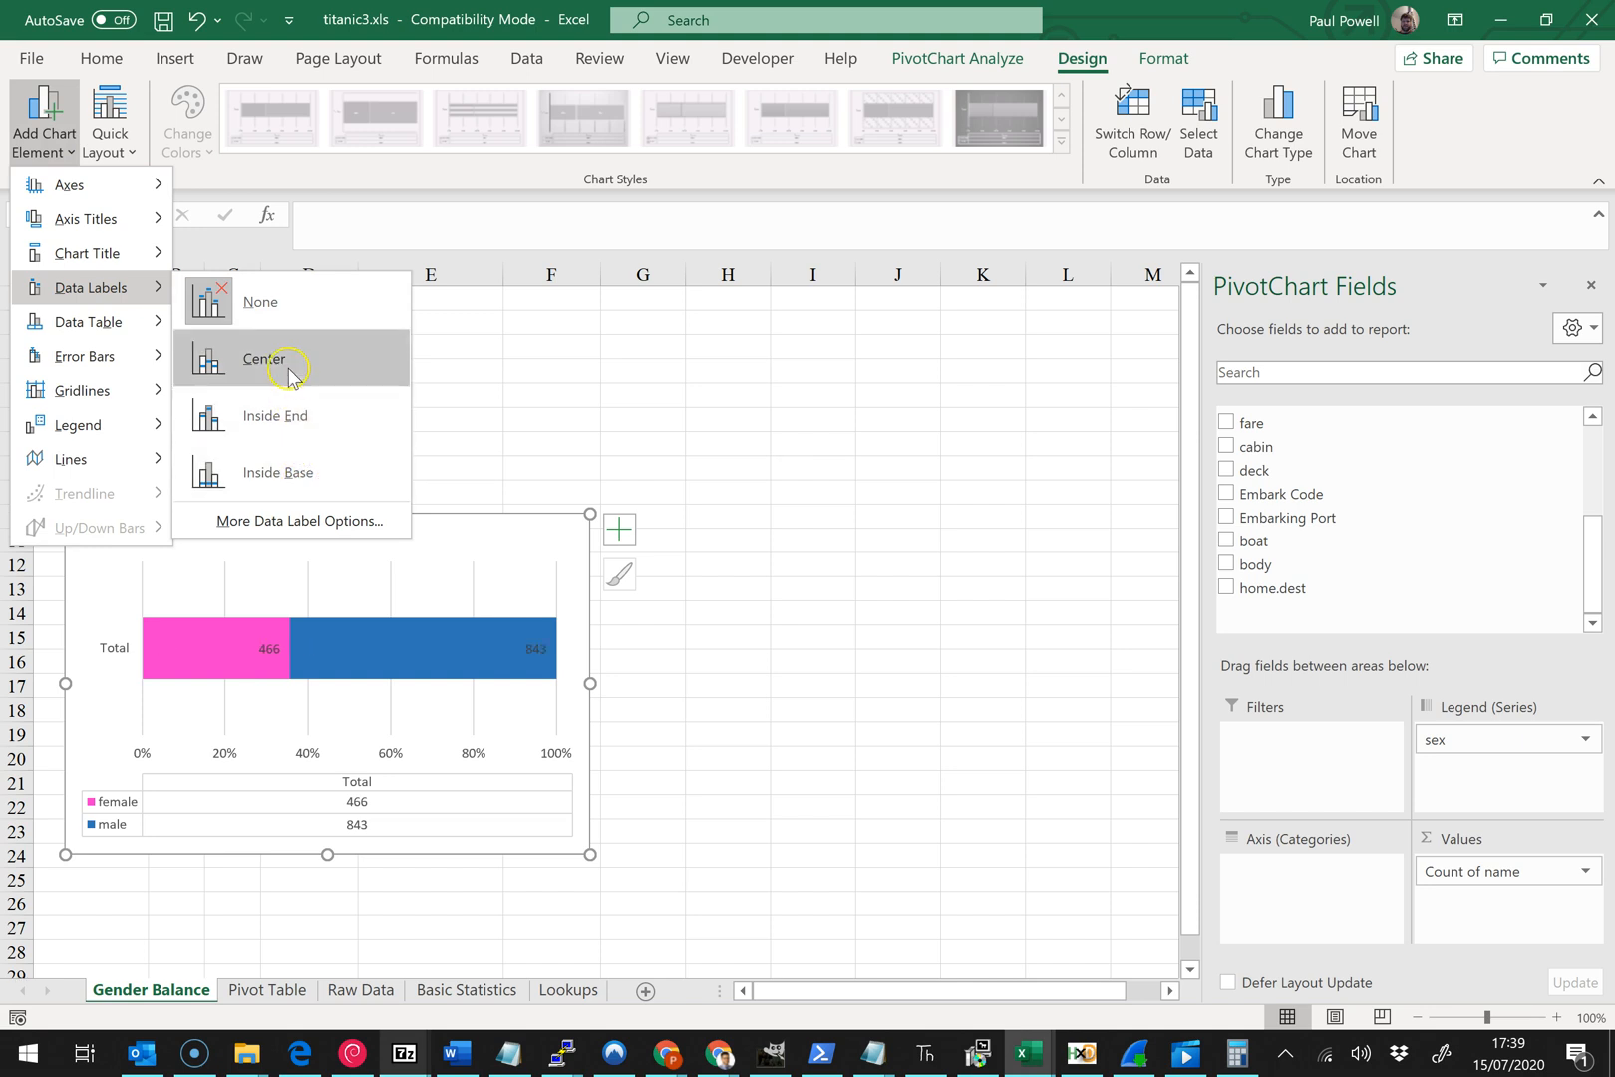
left_click(101, 223)
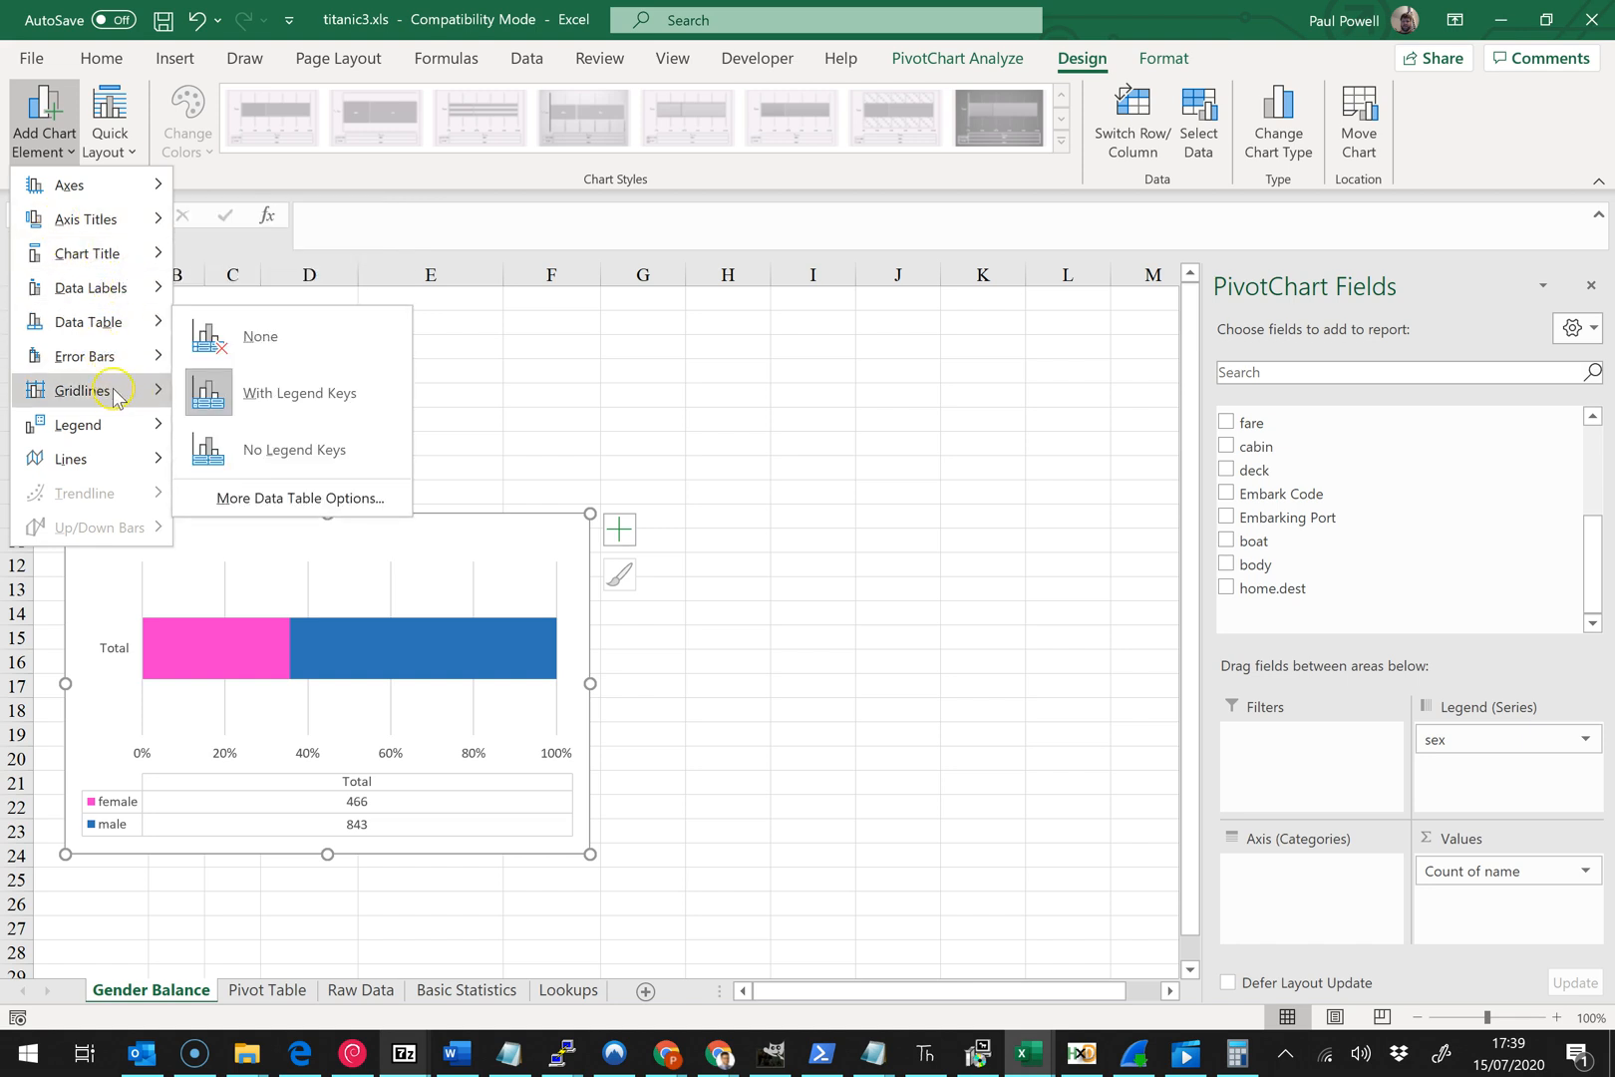
mouse_move(129, 444)
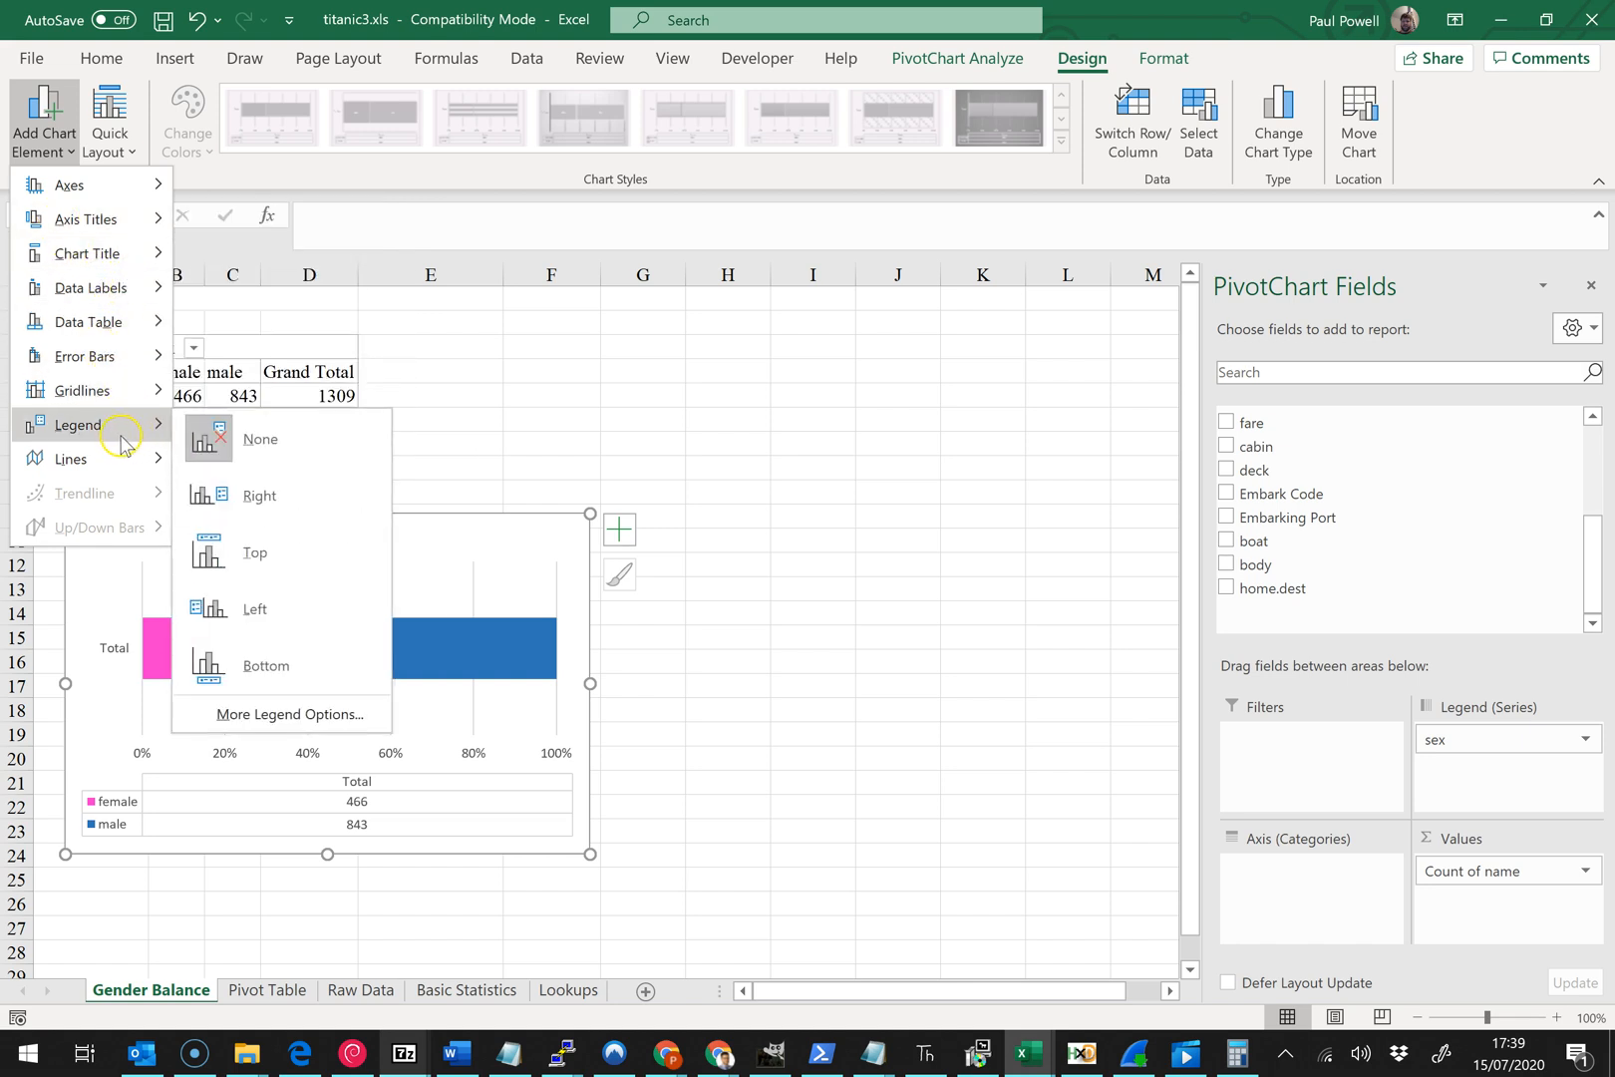
mouse_move(131, 329)
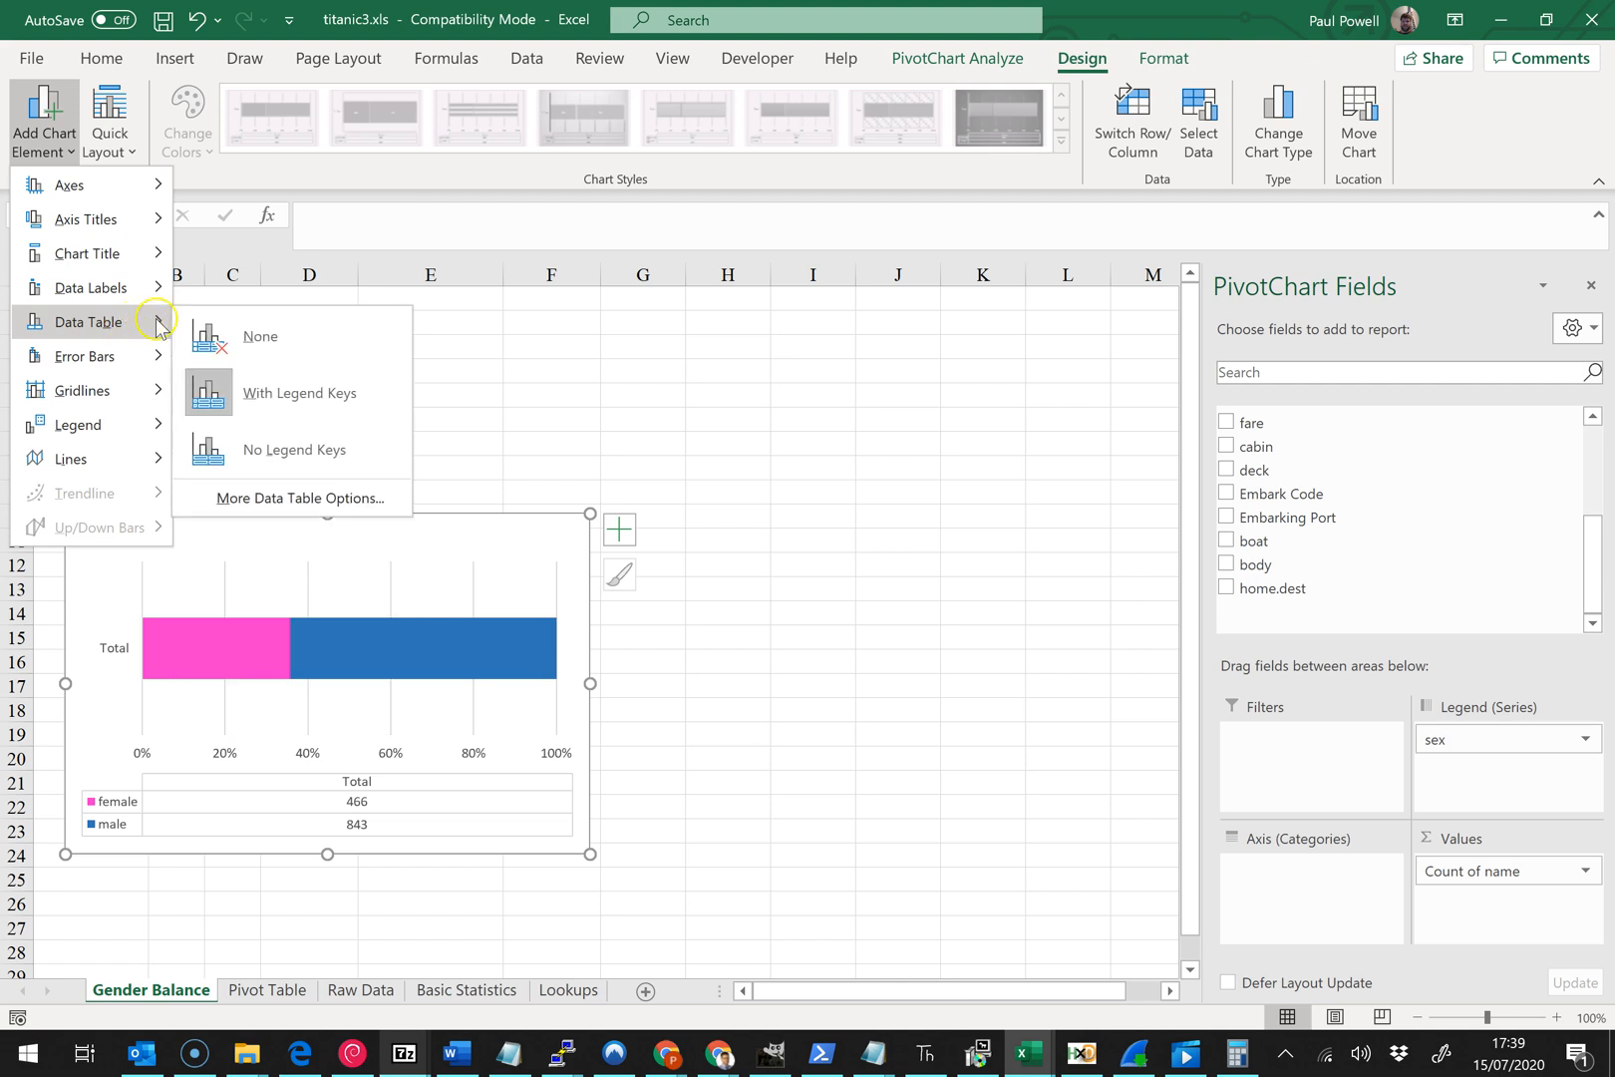
left_click(242, 333)
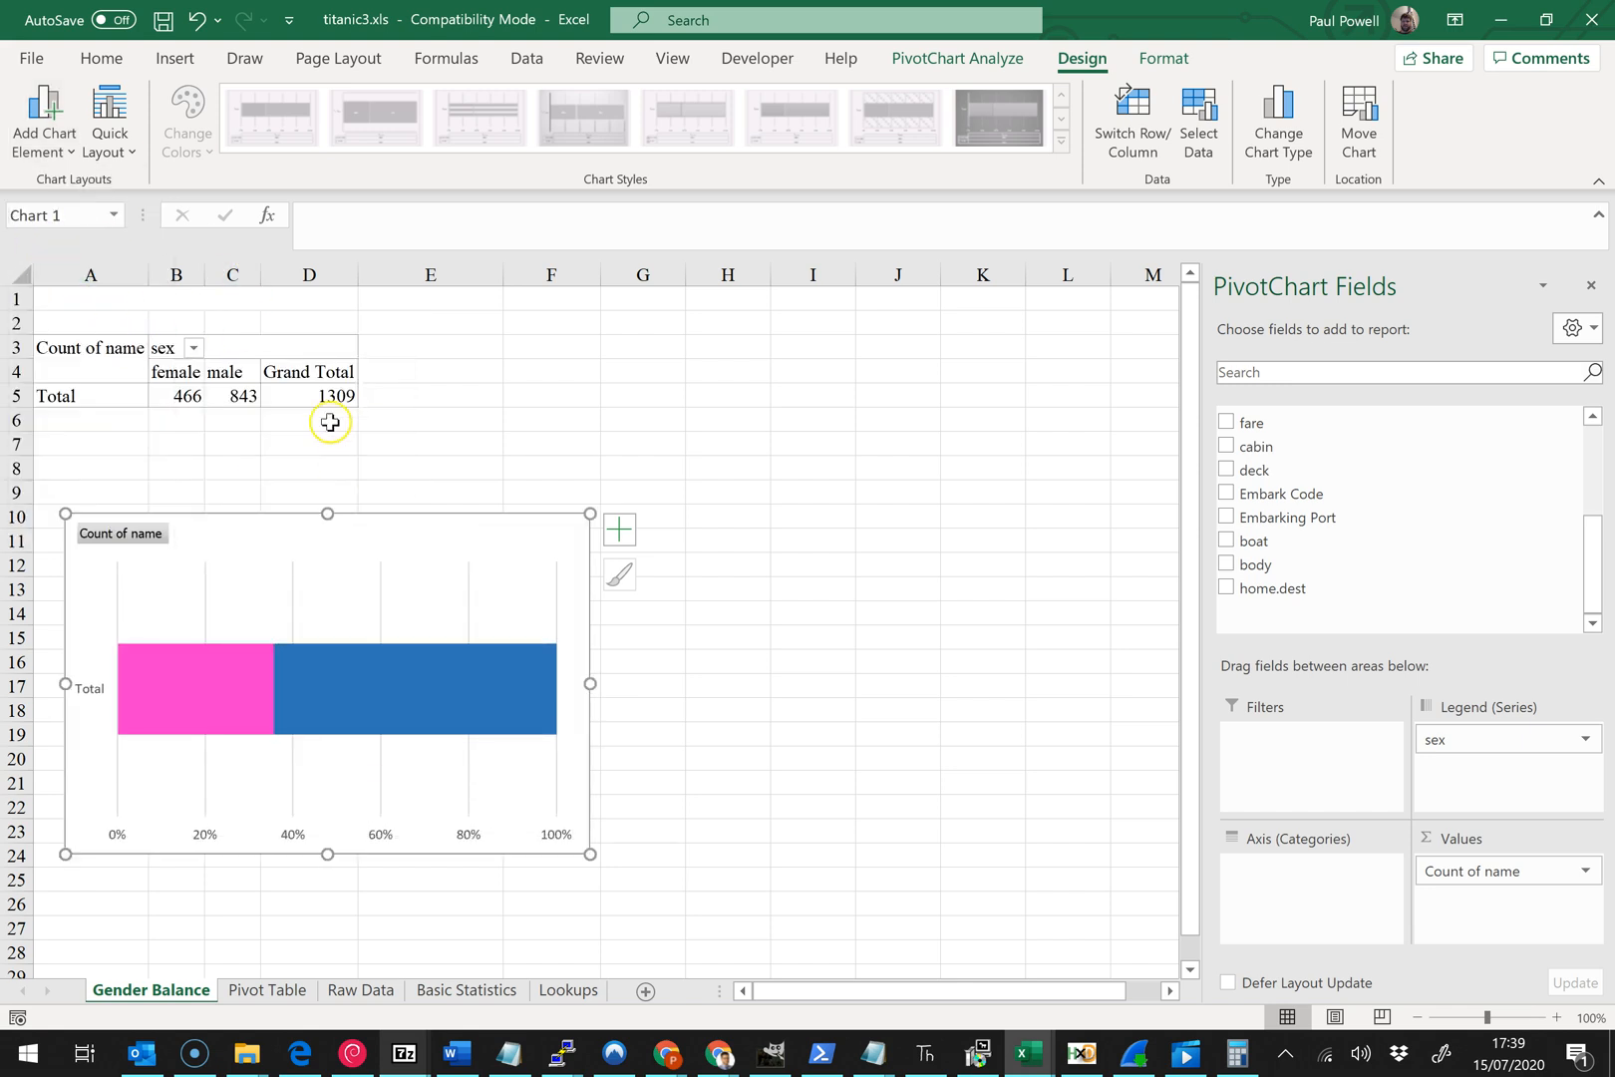
- Add a legend below the plot in the Gender Balance chart
left_click(66, 154)
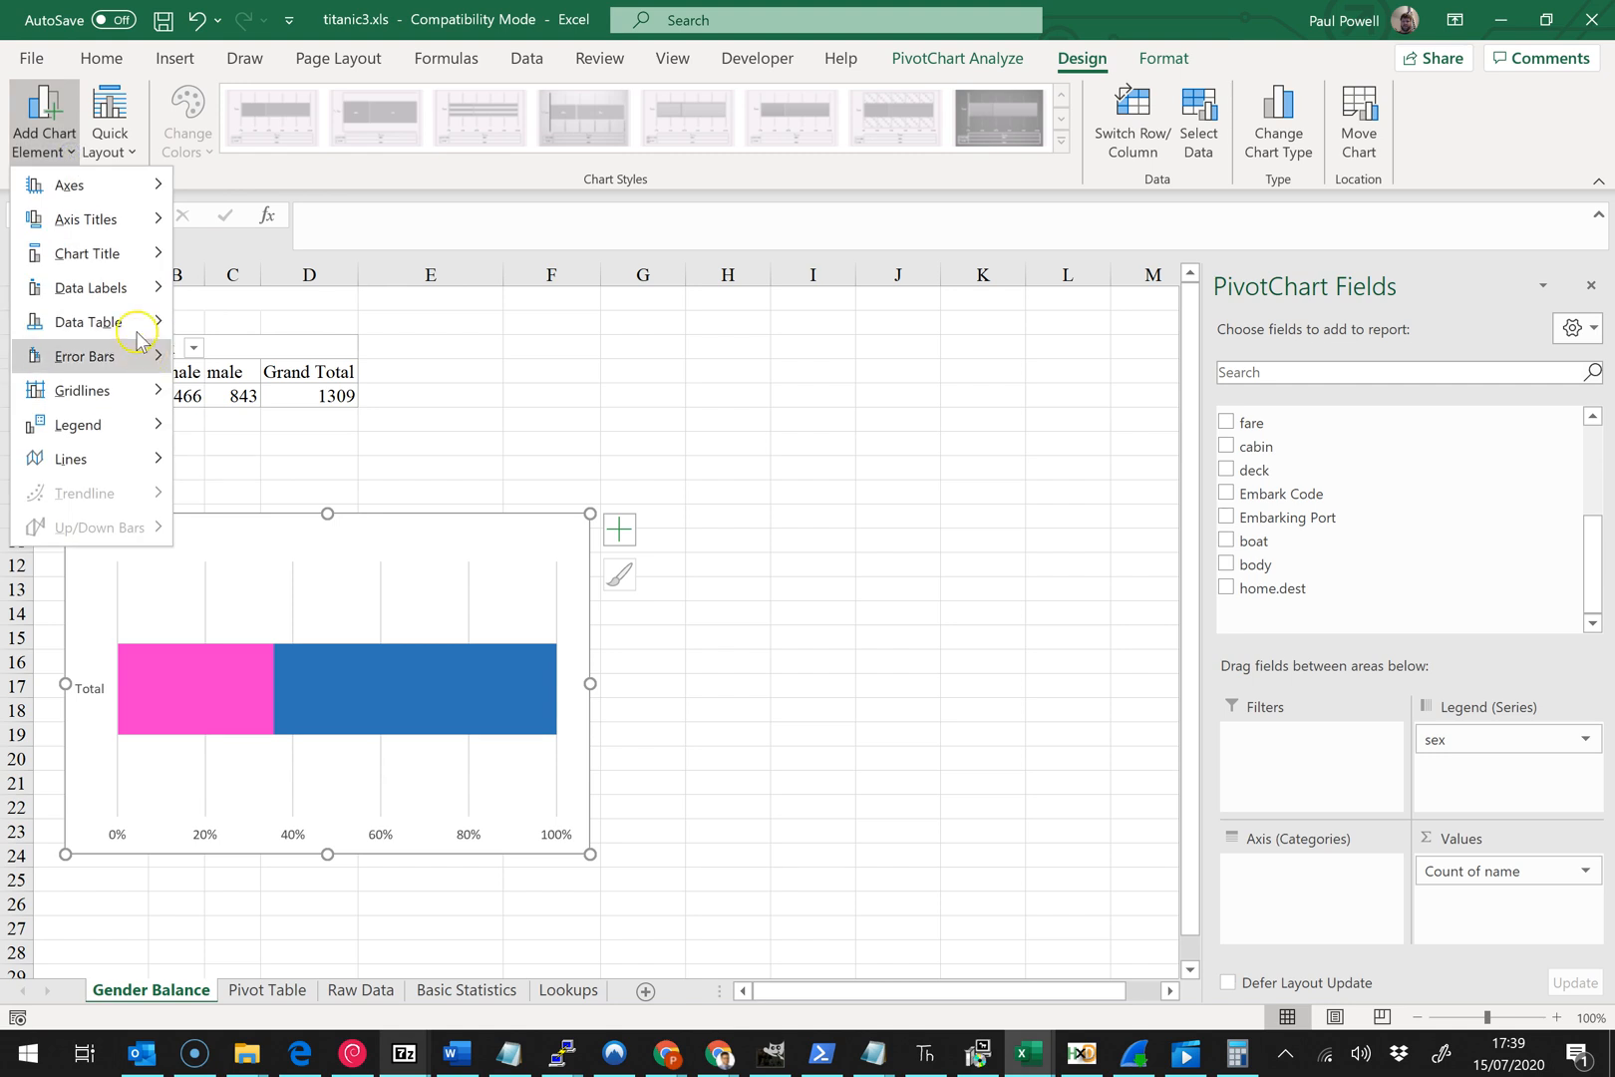
left_click(137, 225)
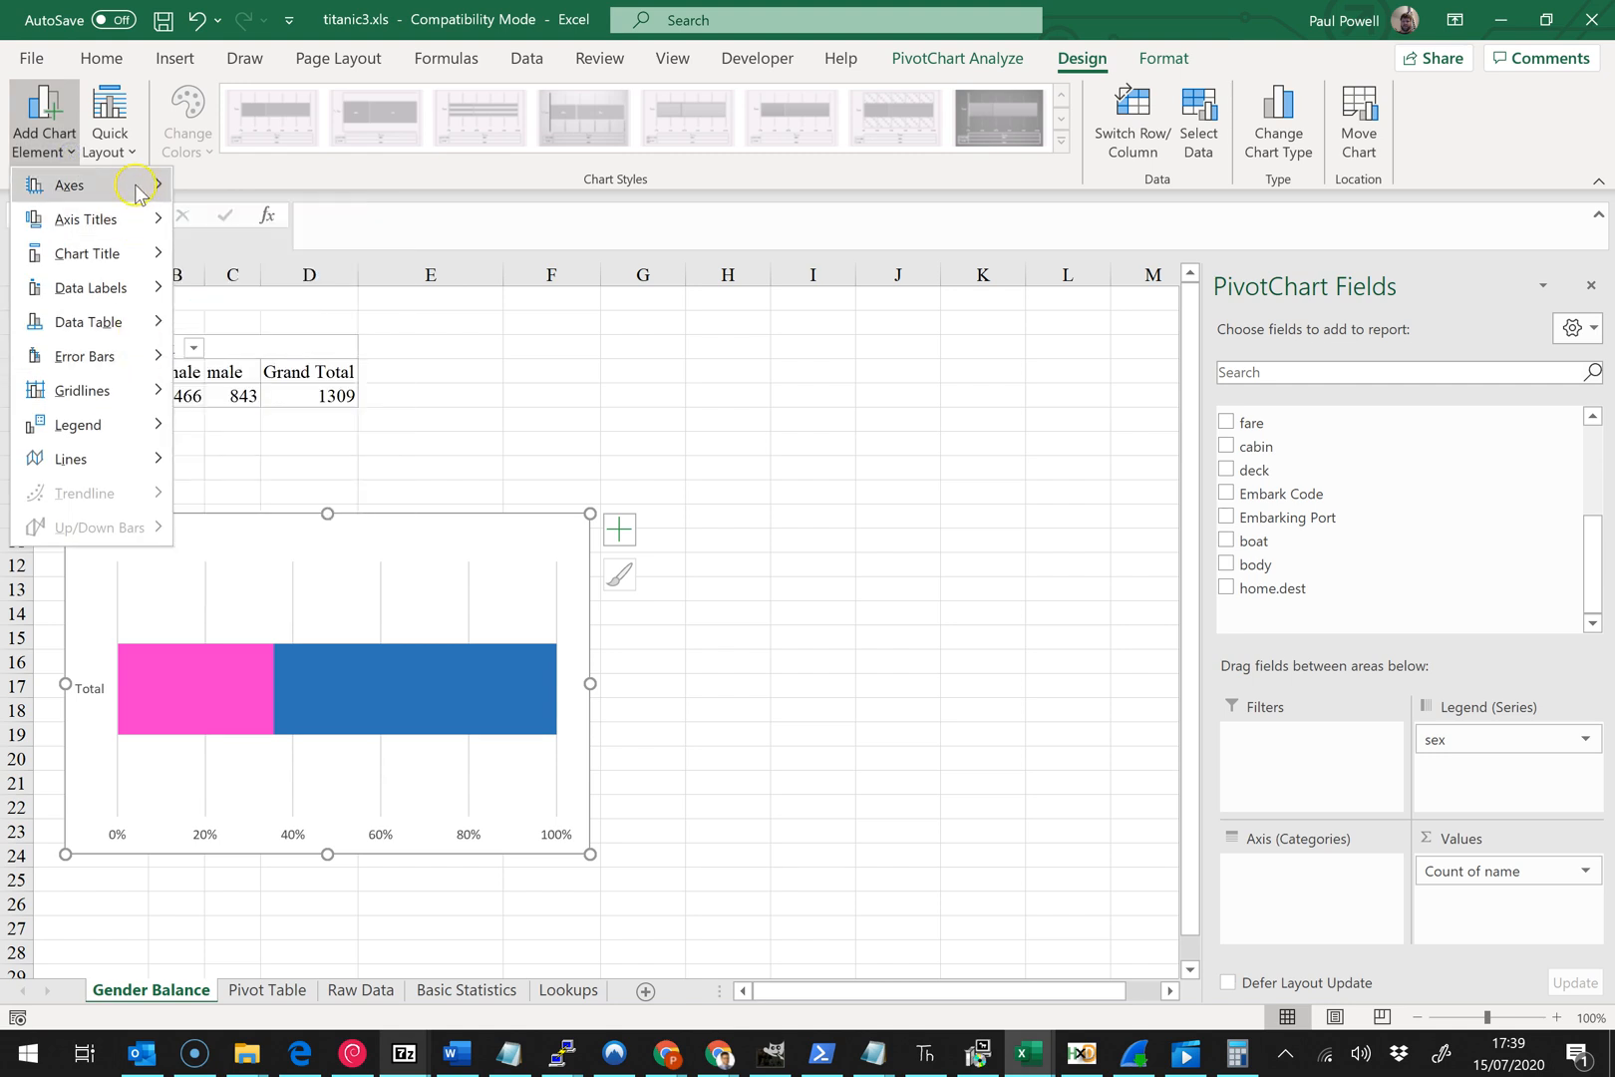
left_click(141, 297)
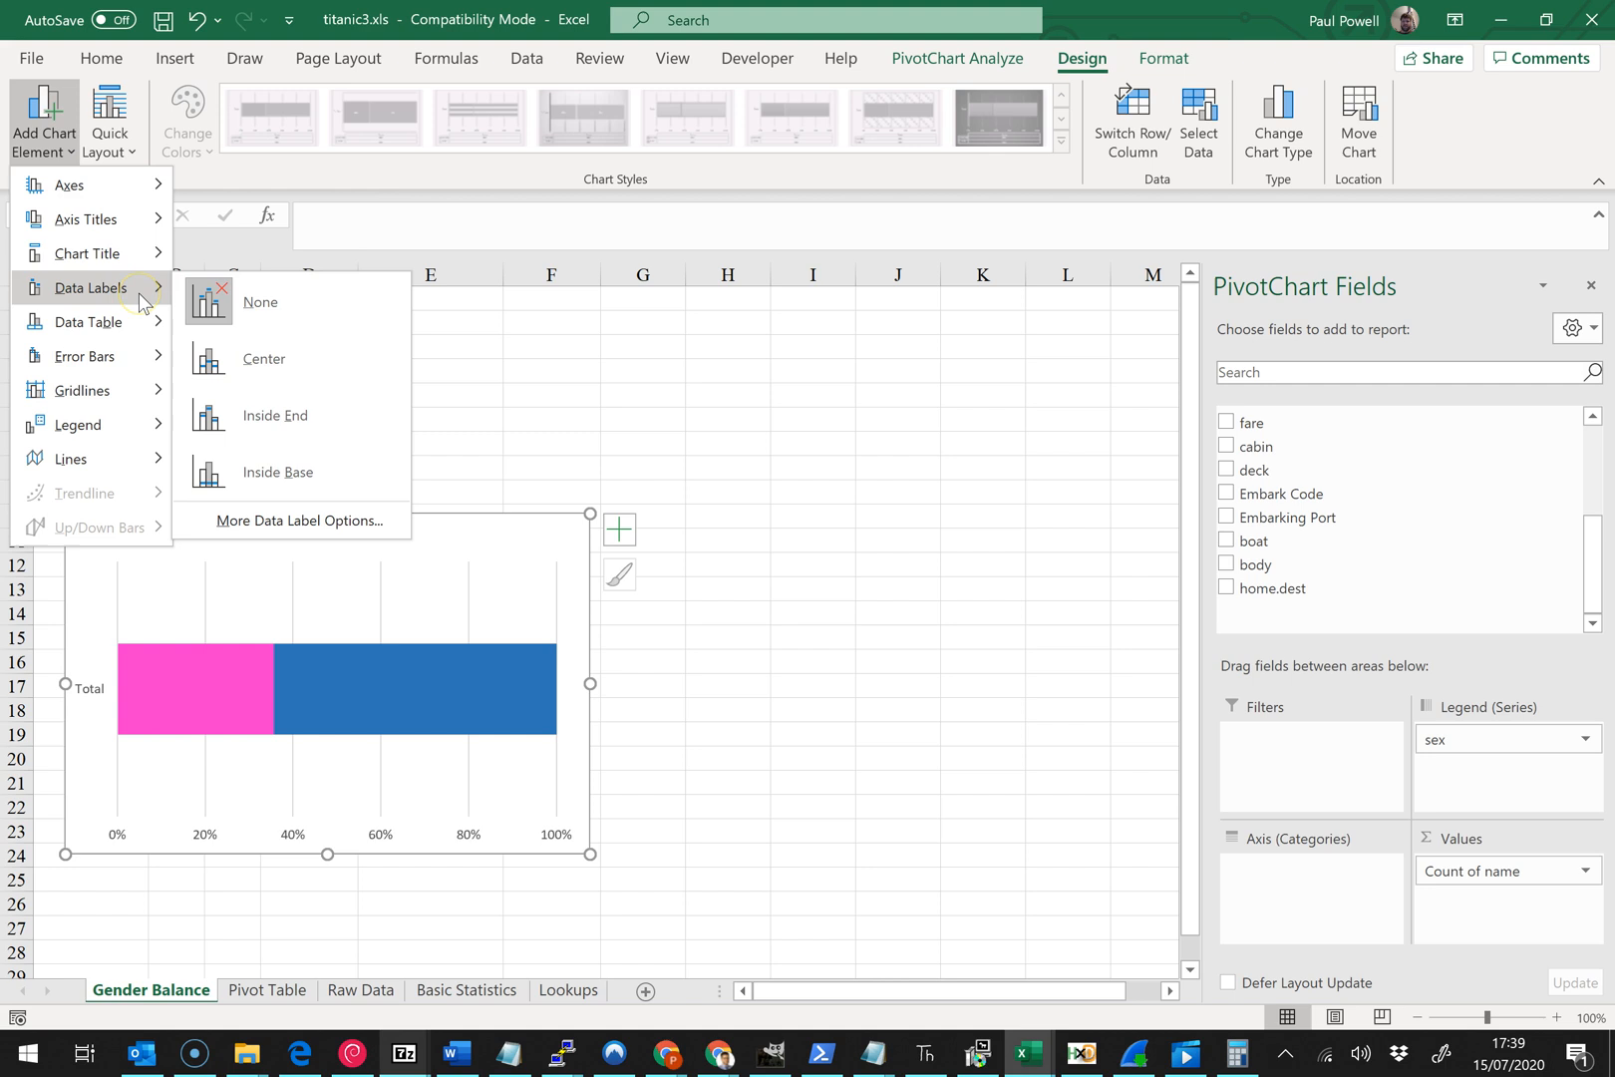
left_click(137, 333)
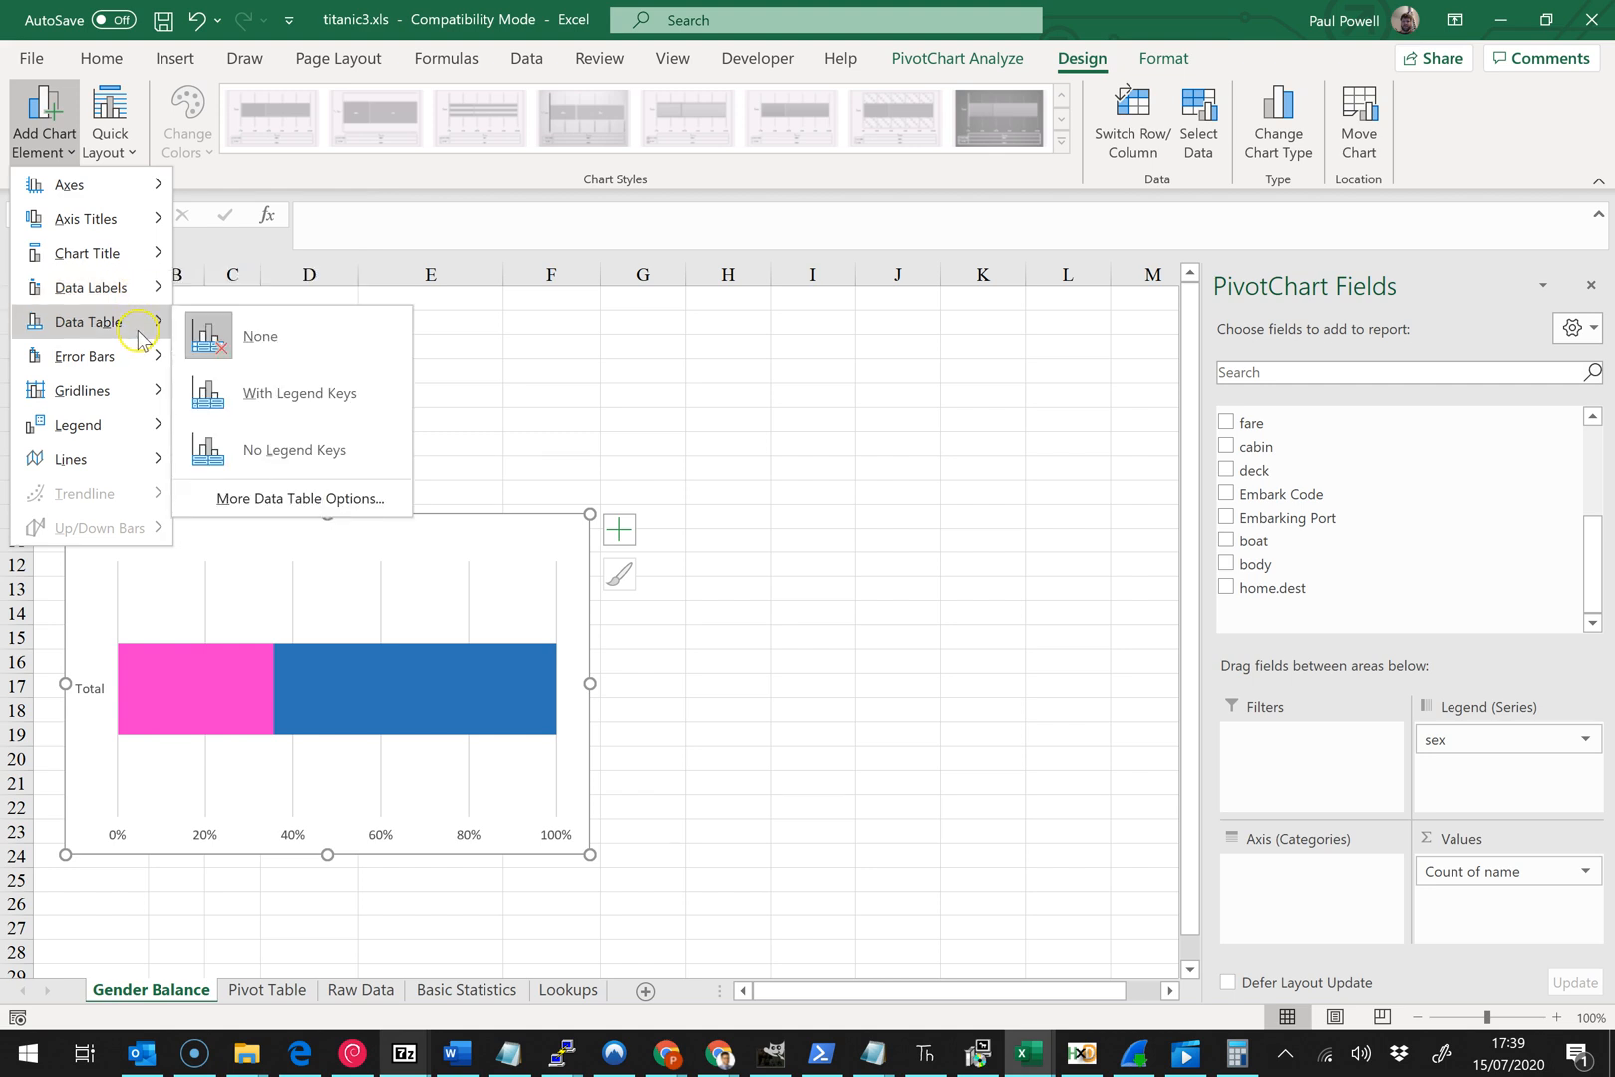
mouse_move(140, 367)
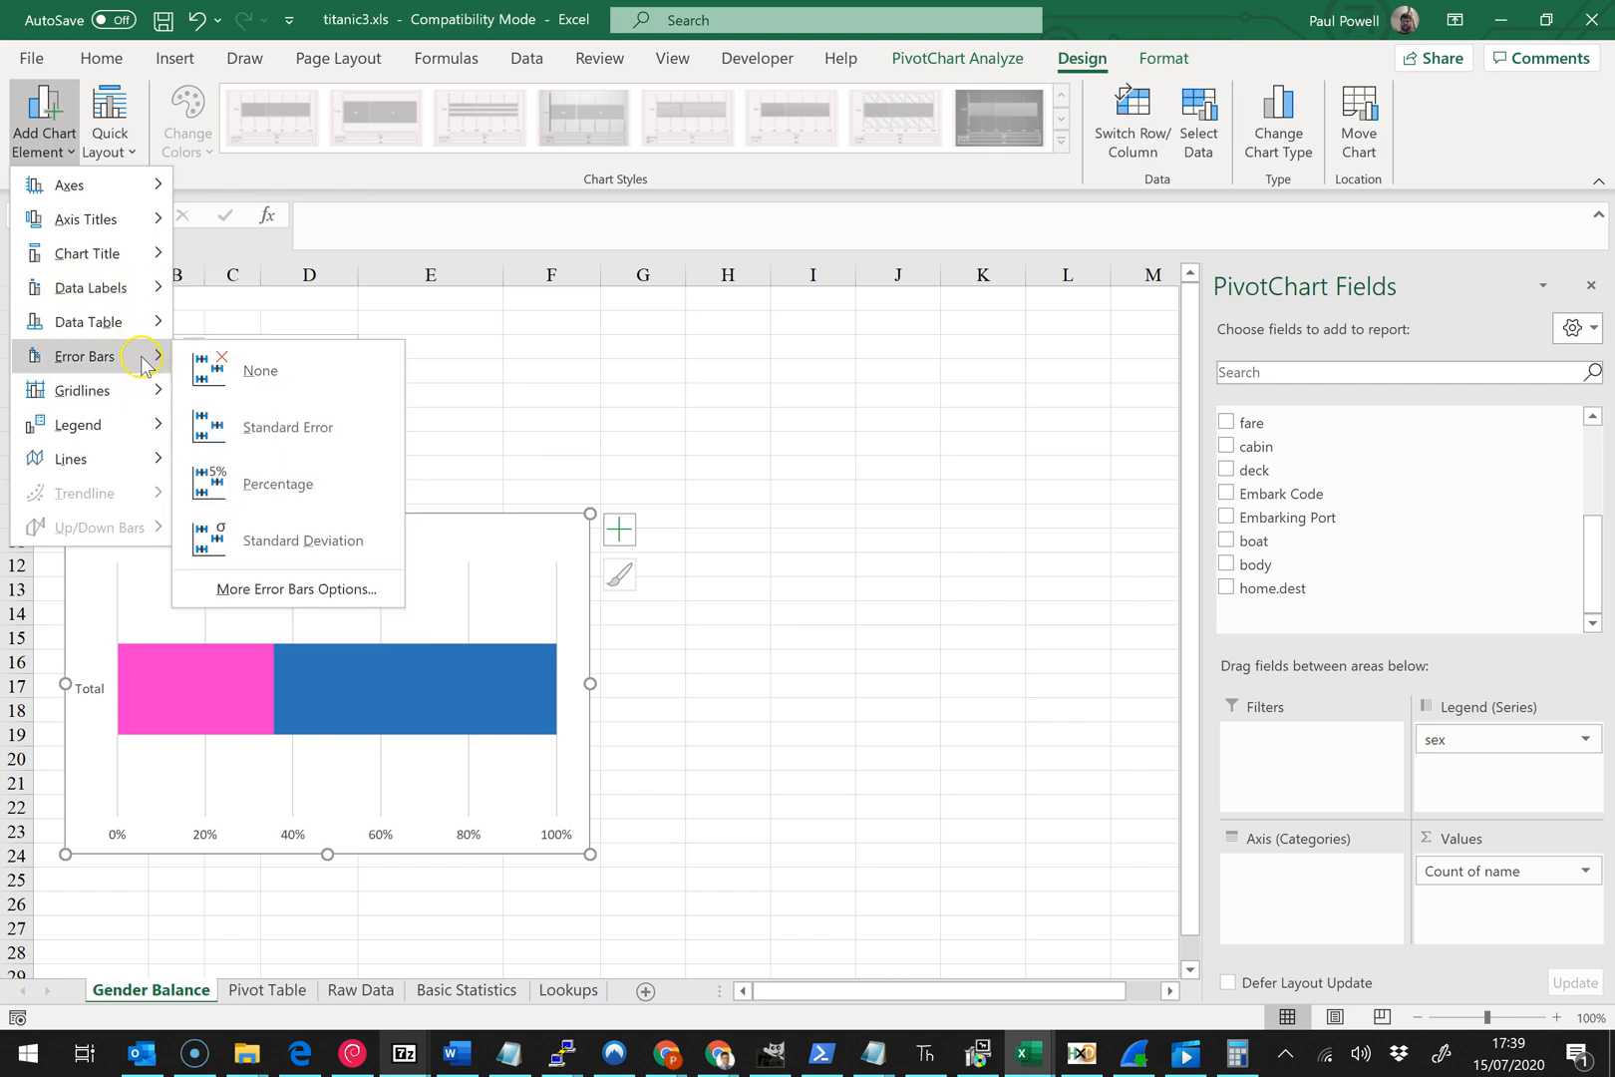
mouse_move(145, 424)
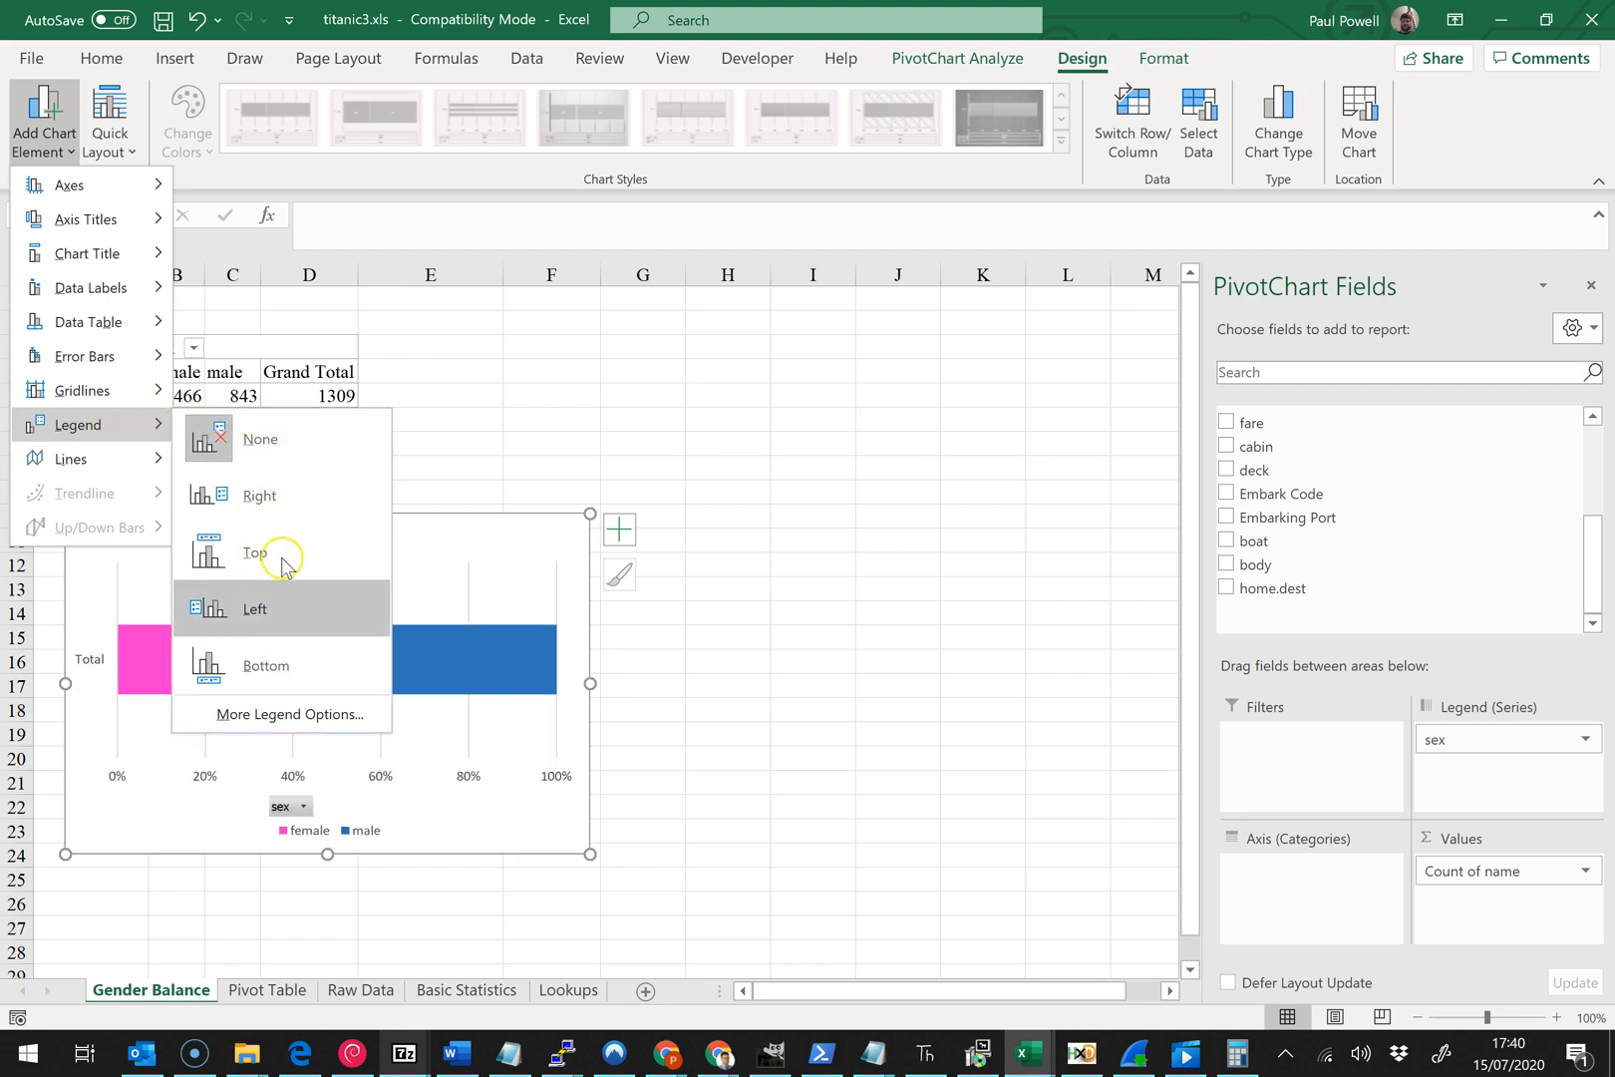
left_click(278, 668)
left_click(760, 714)
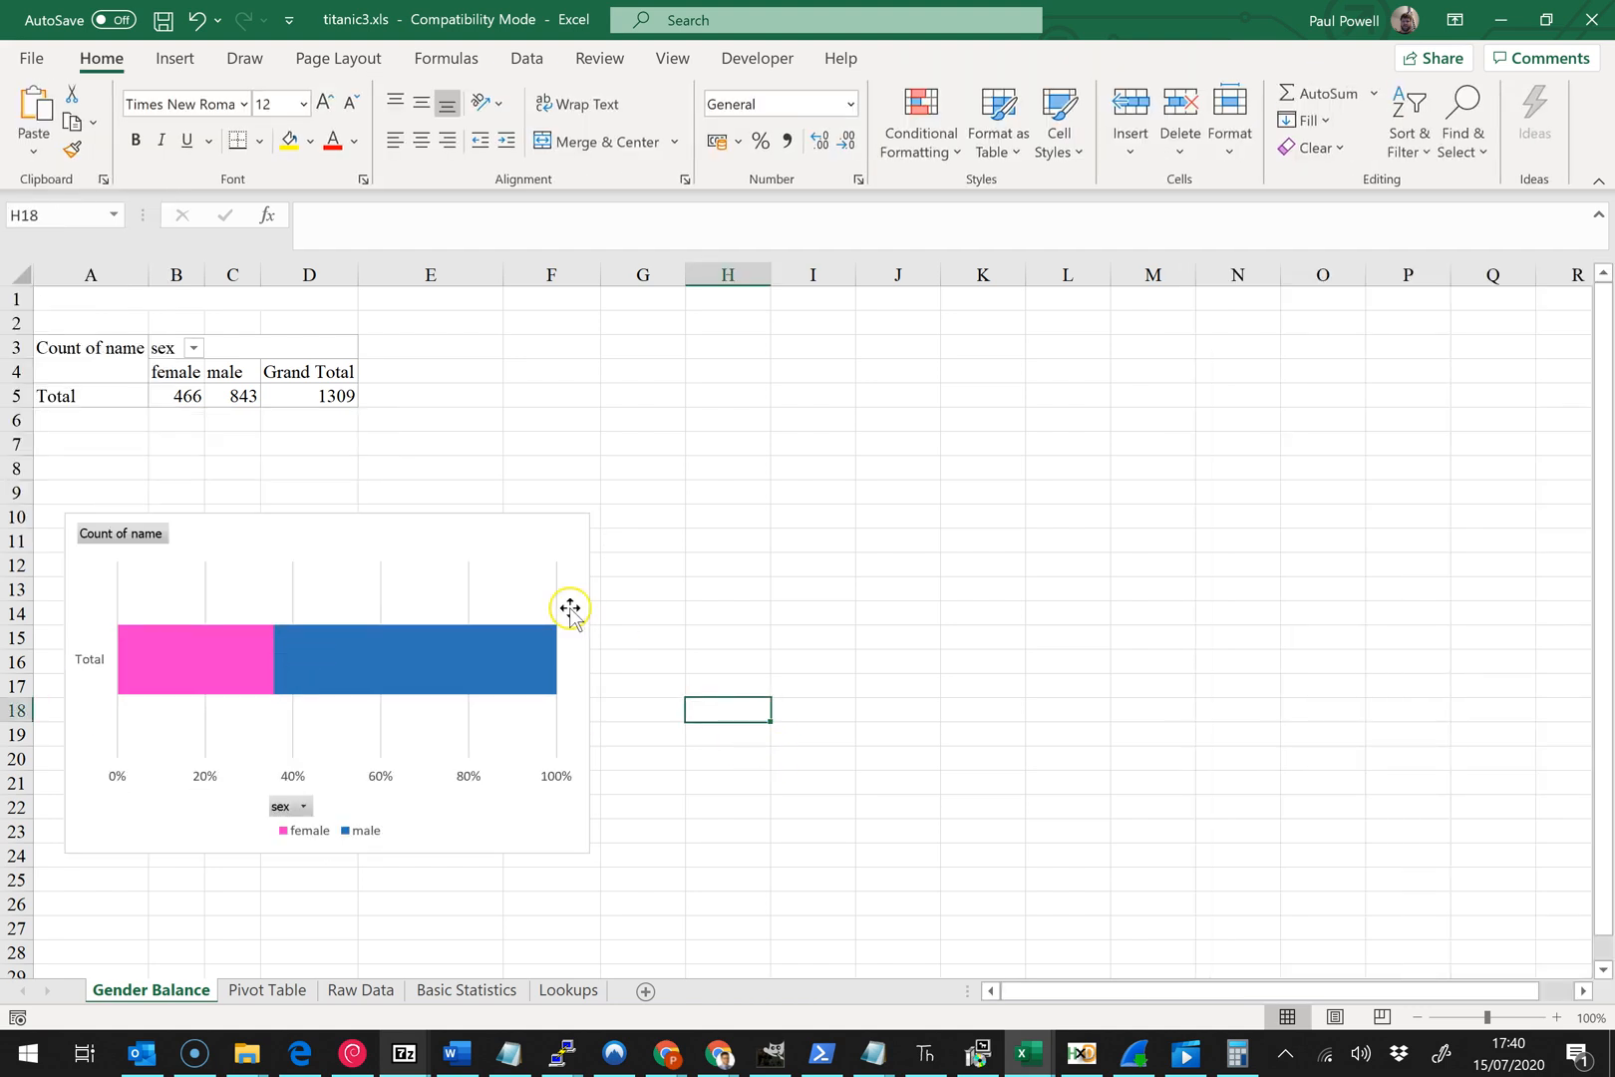
- Reduce the Gender Balance chart's height by lowering its upper edge to the start of row 13
left_click(317, 580)
left_click_drag(325, 509, 329, 579)
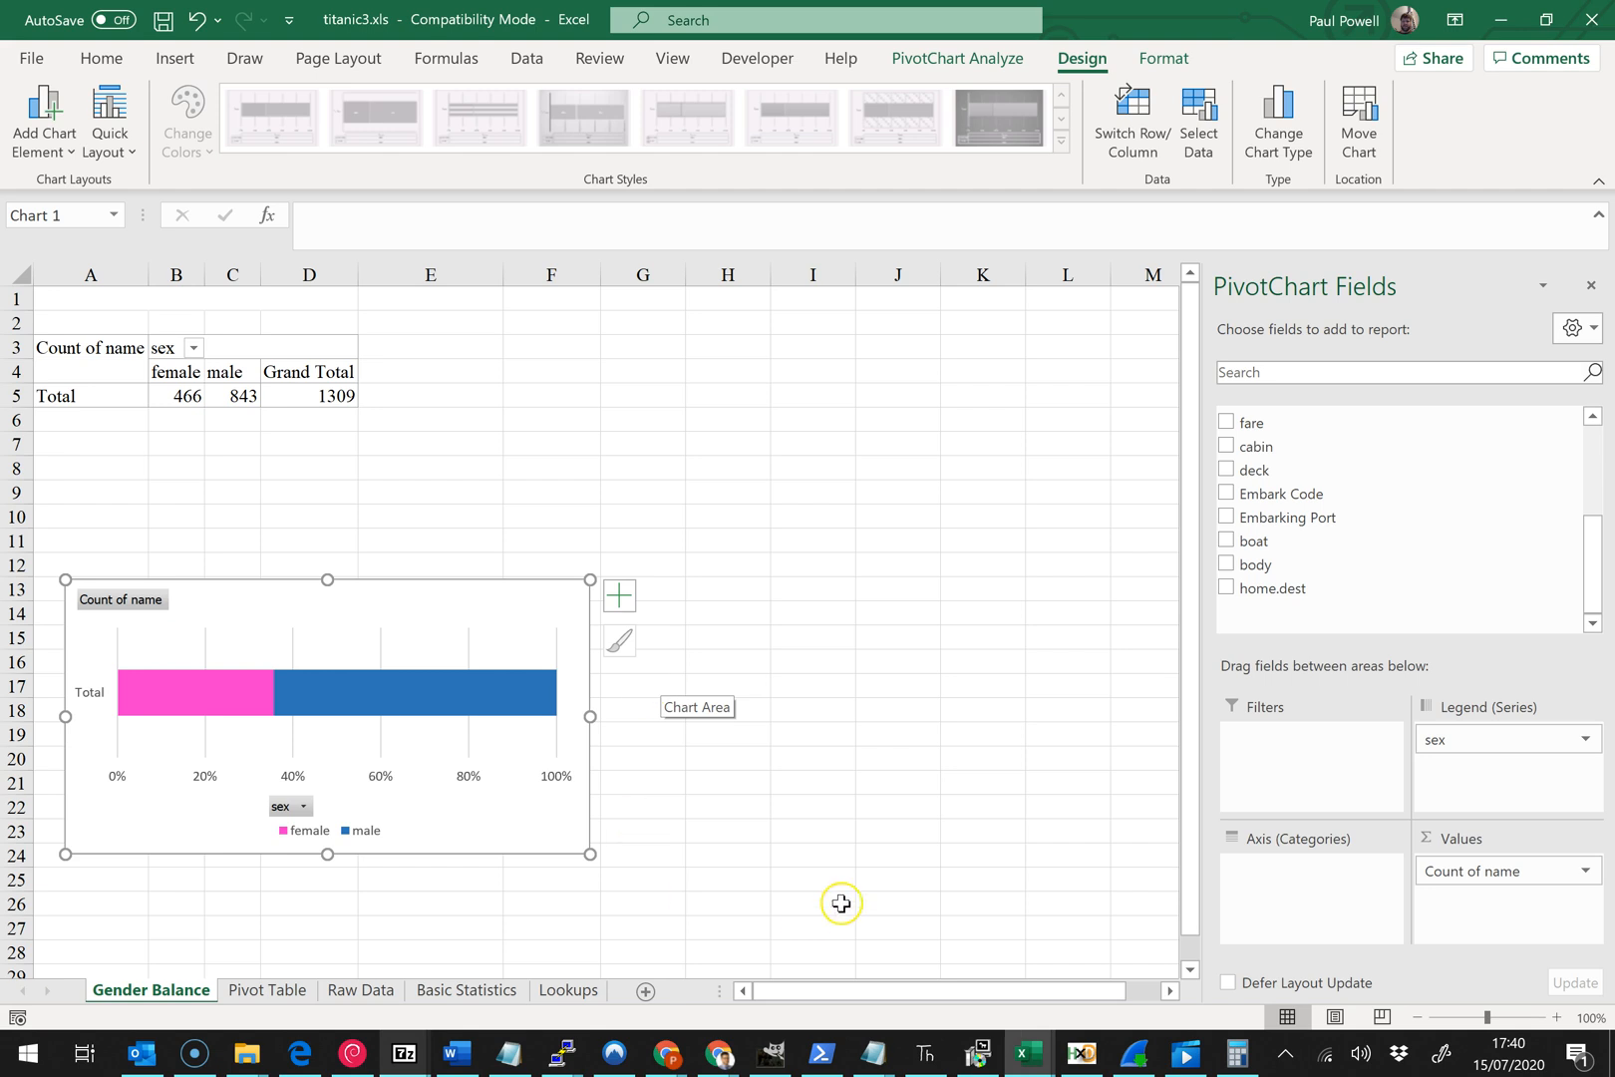
left_click(813, 734)
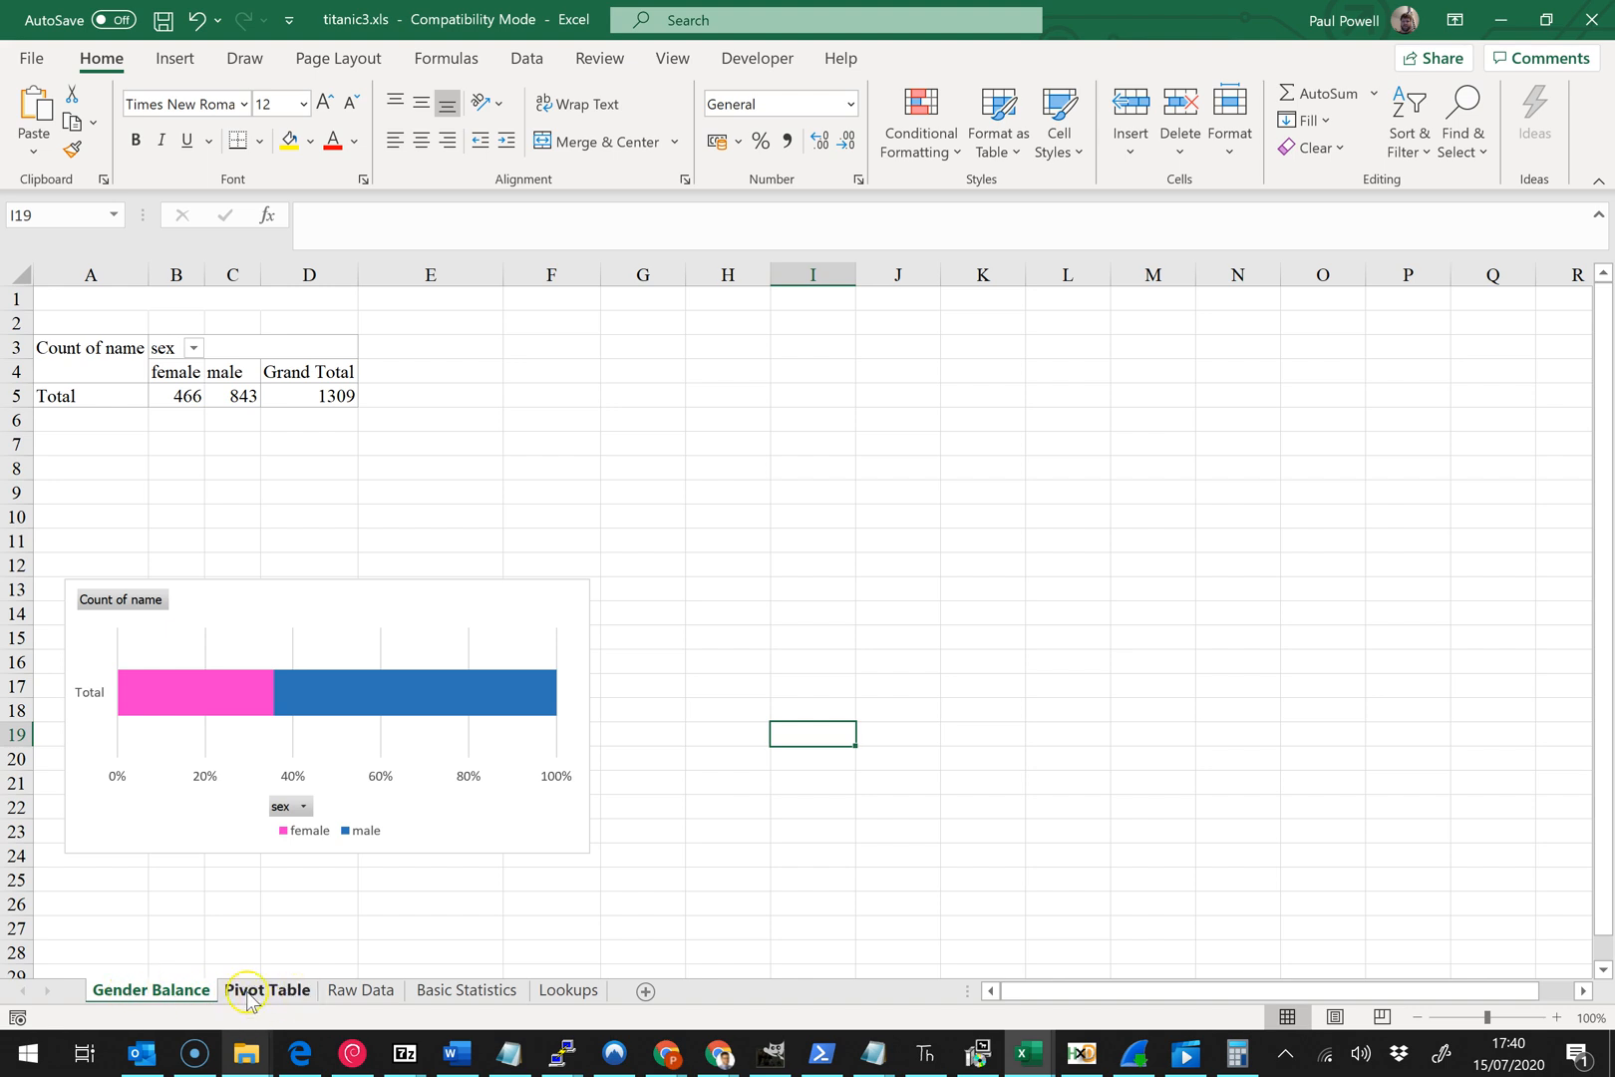
- Rename the Pivot Table sheet as Gender and Port
left_click(261, 993)
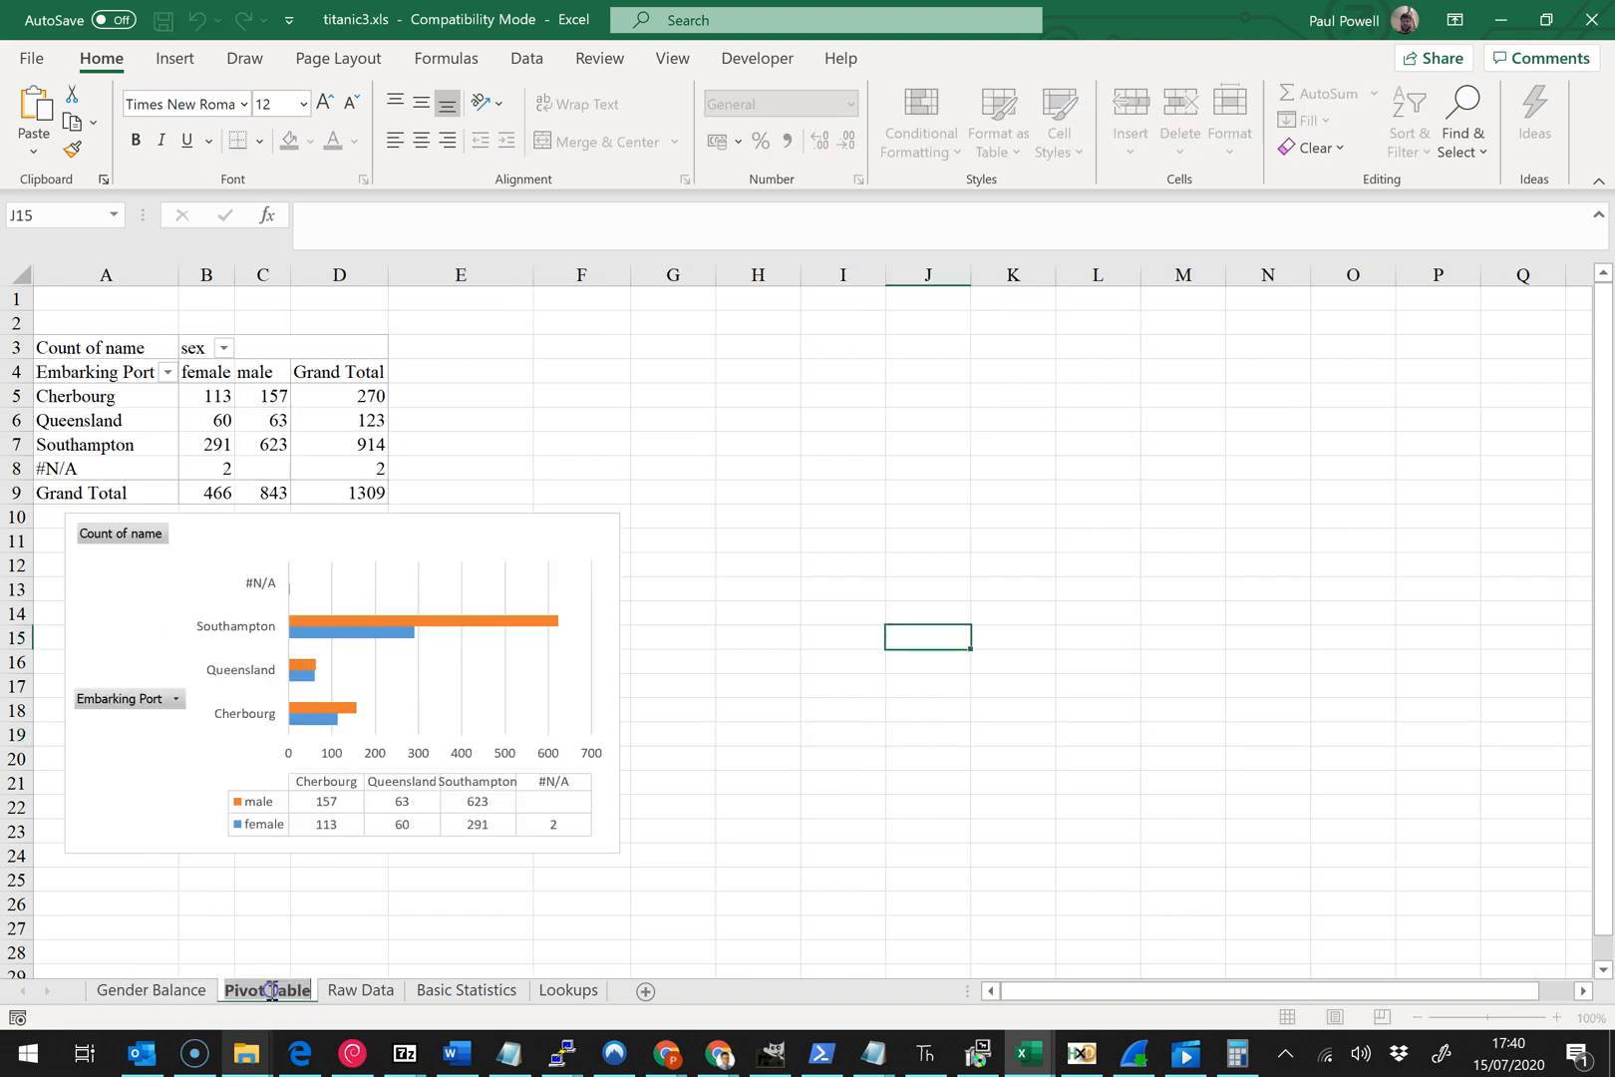
type("Gen")
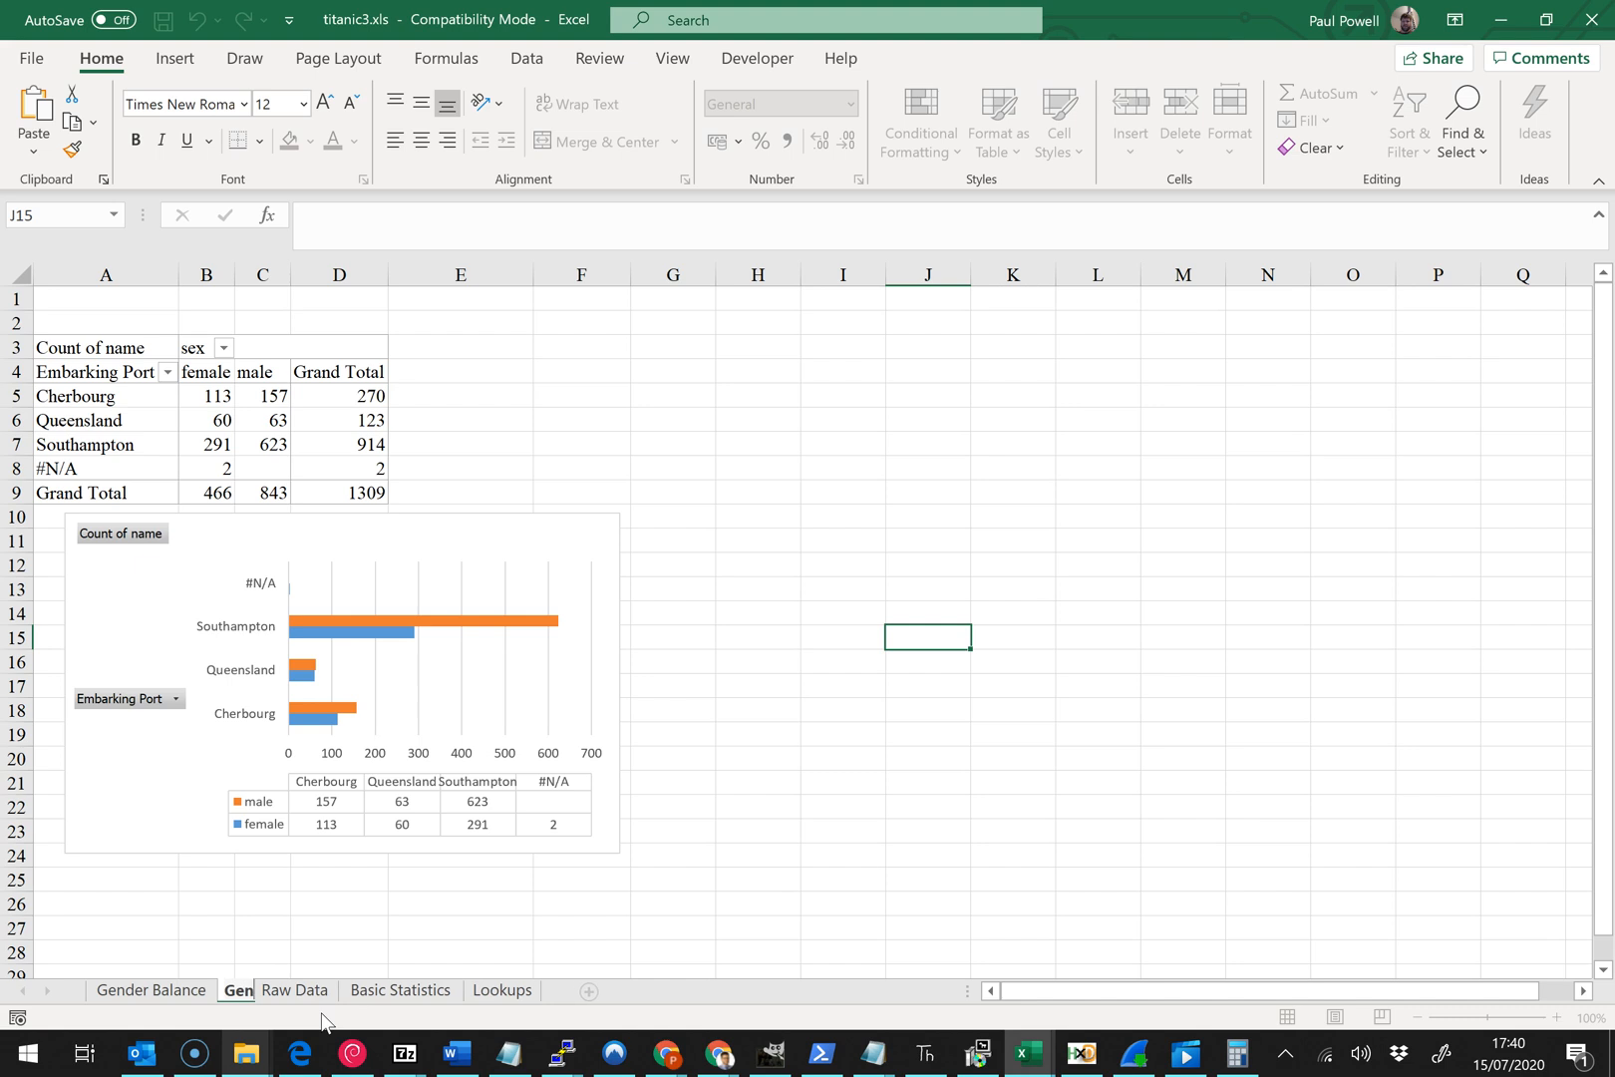
type("der and Port")
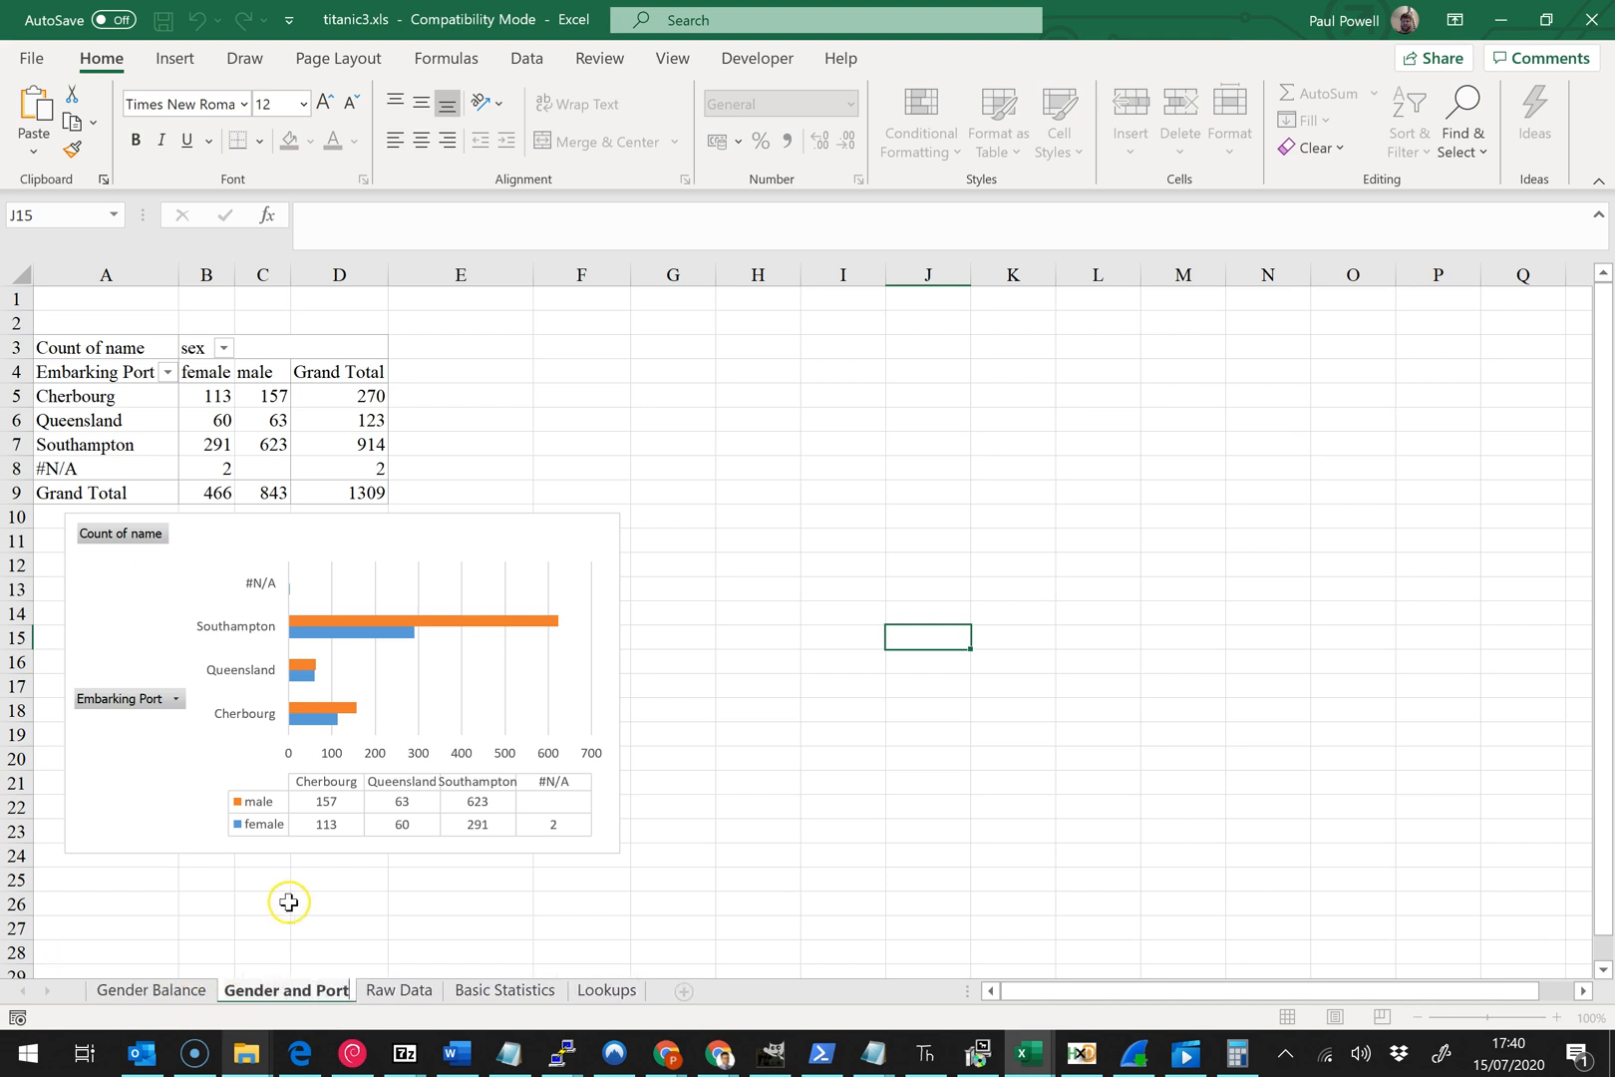
left_click_drag(285, 904, 344, 904)
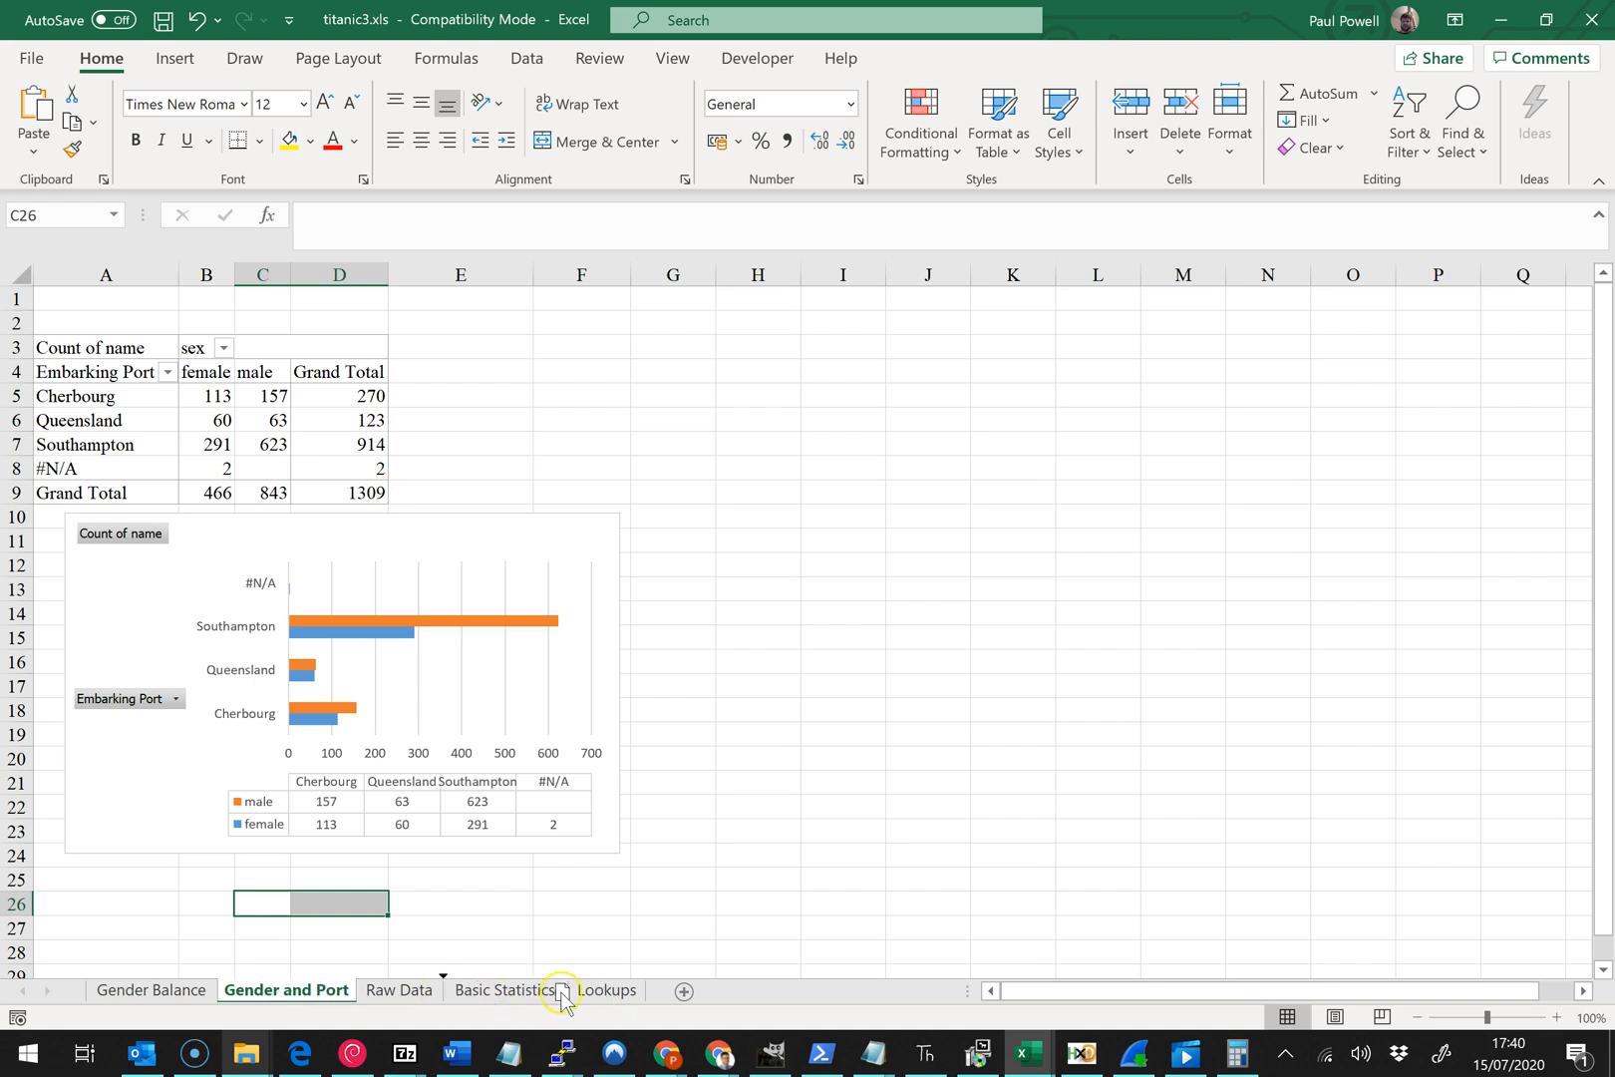
- Move the Gender and Port sheet between Basic Statistics and Lookups, and select the Gender Balance sheet
left_click_drag(578, 1000, 579, 1000)
left_click(164, 992)
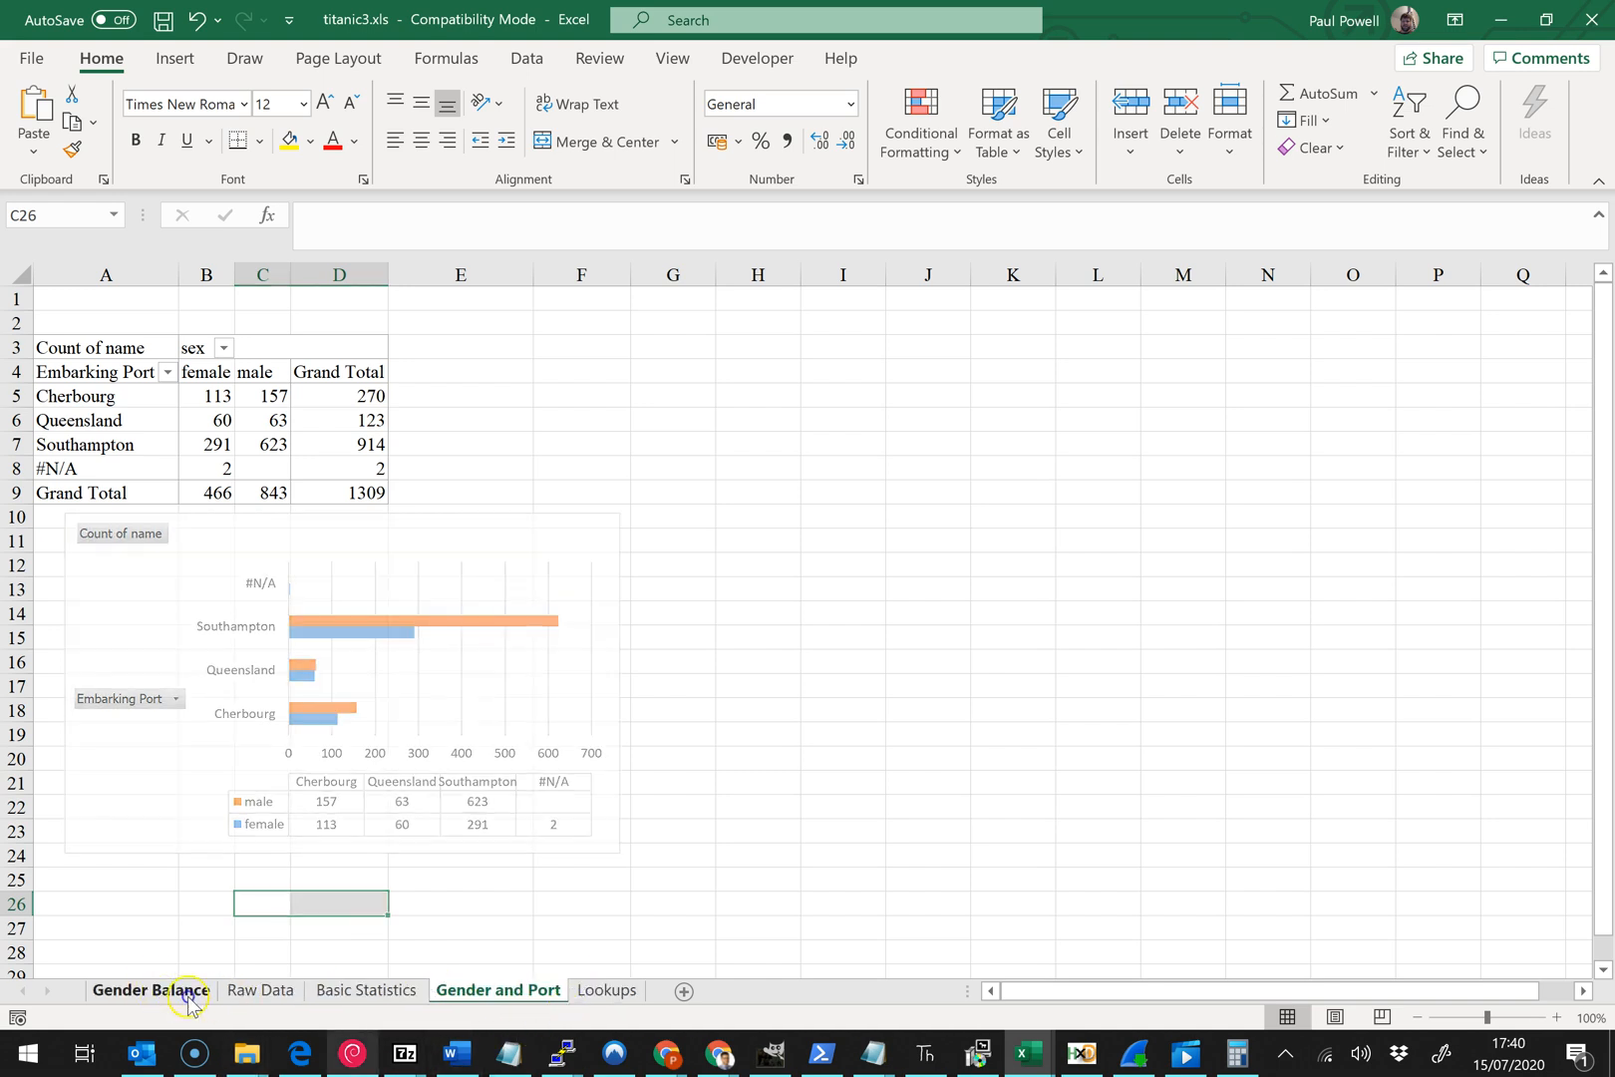
- Move the Gender Balance sheet between Gender and Port and Lookups, and review both chart sheets
left_click_drag(584, 993, 583, 992)
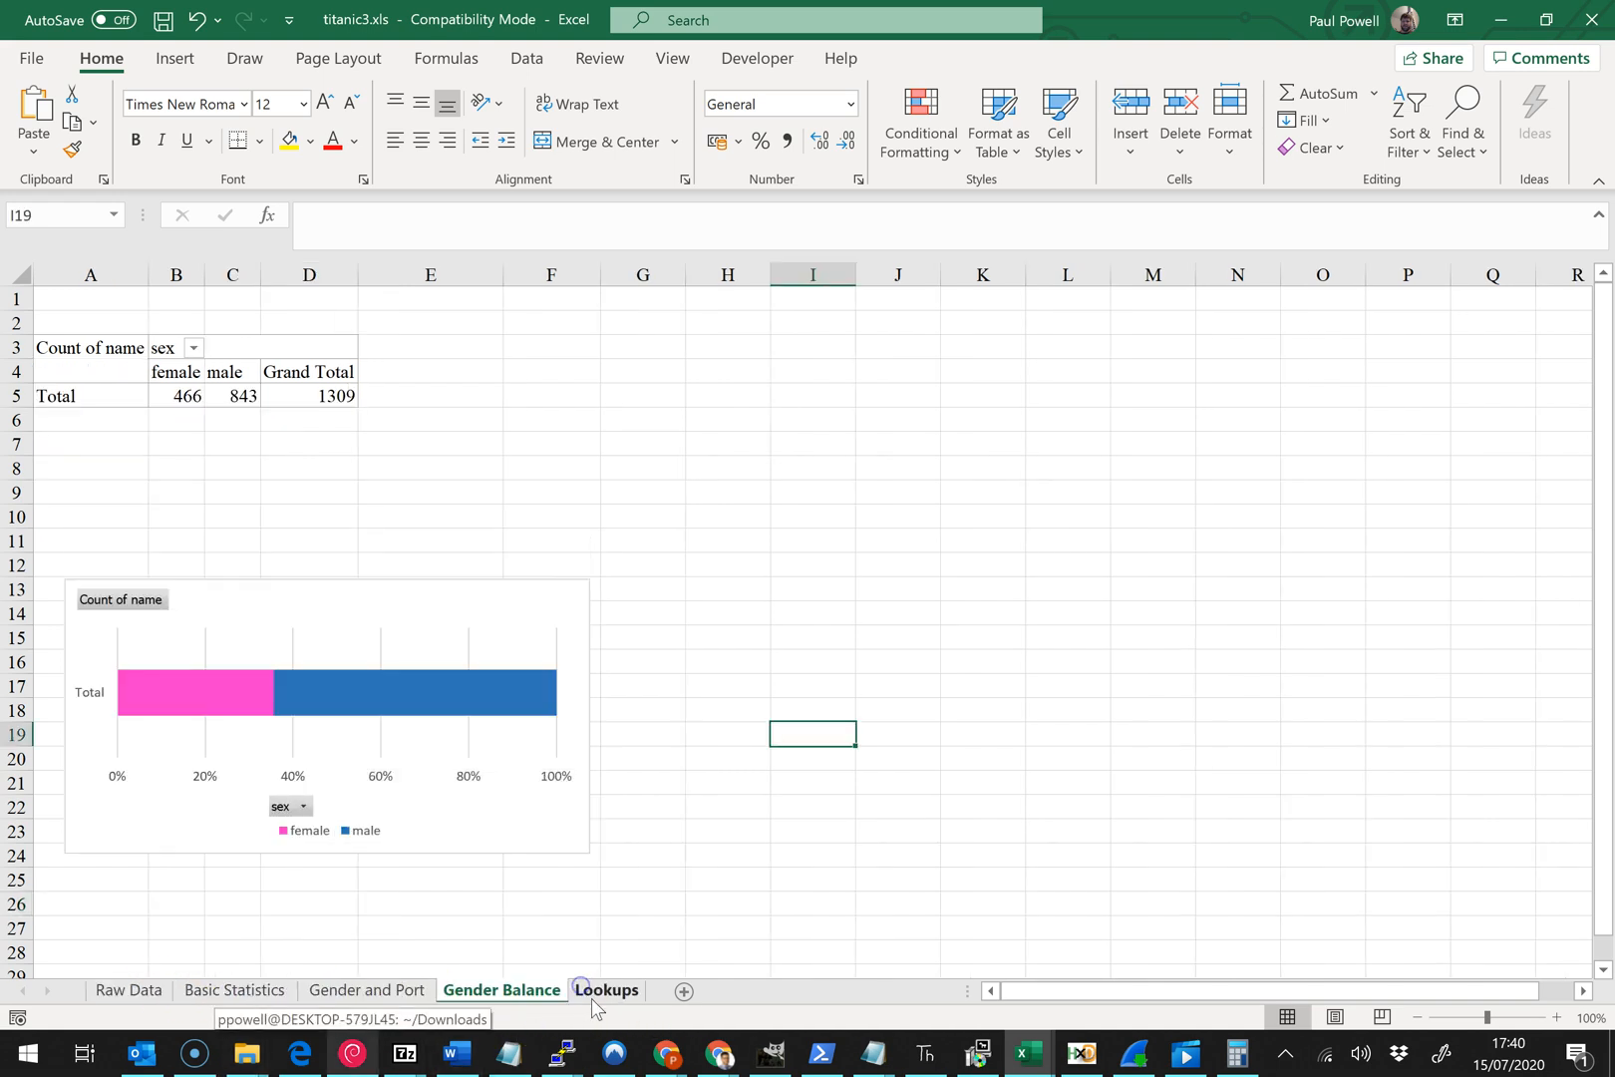
left_click(643, 902)
left_click(408, 992)
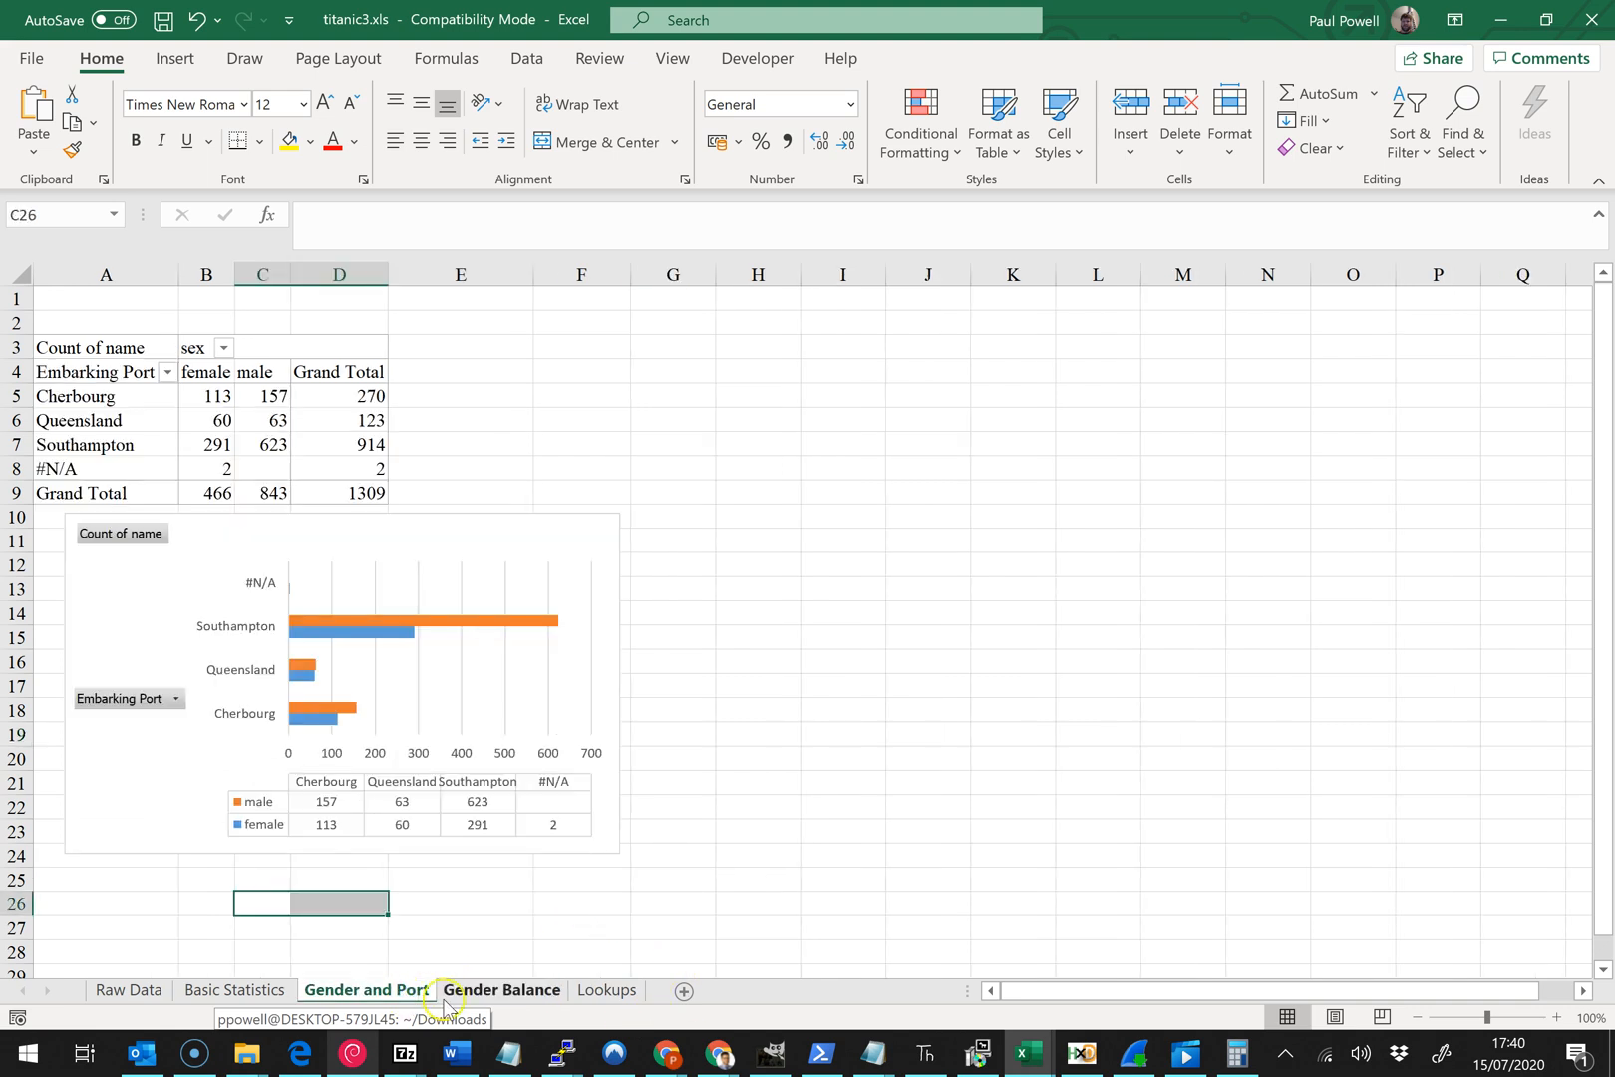
left_click(483, 993)
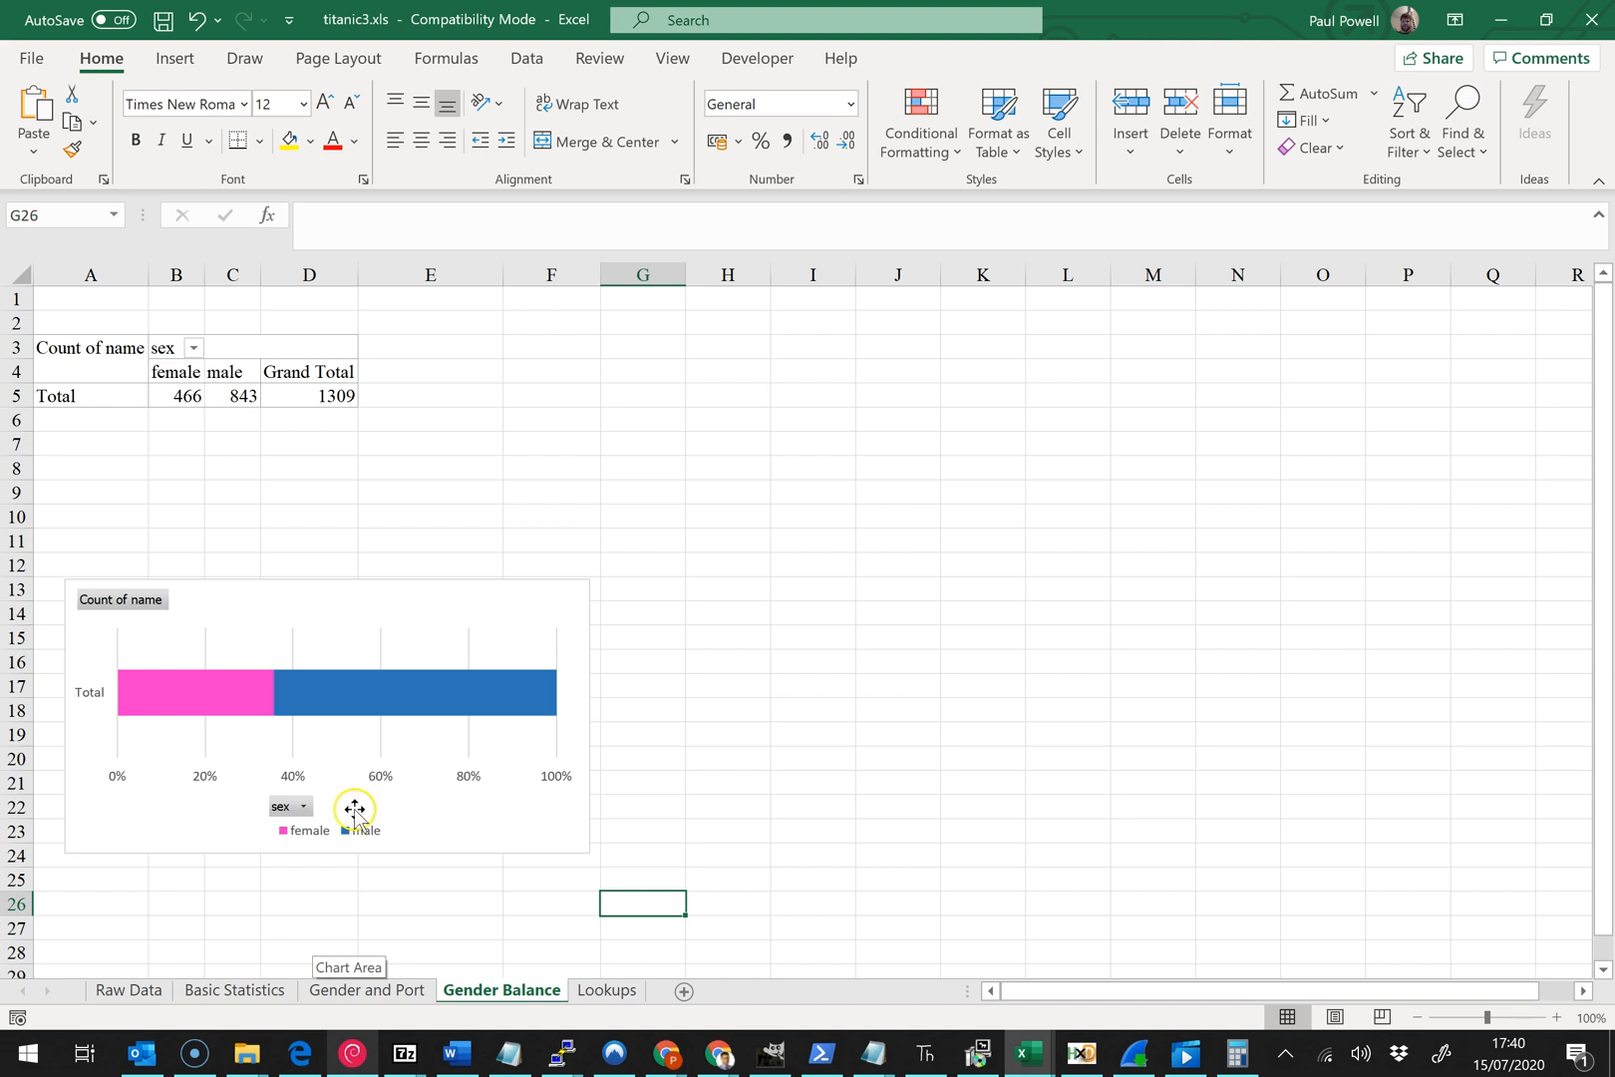
- Add a new worksheet, move it in front of Raw Data, and rename it as Dashboard
left_click(681, 993)
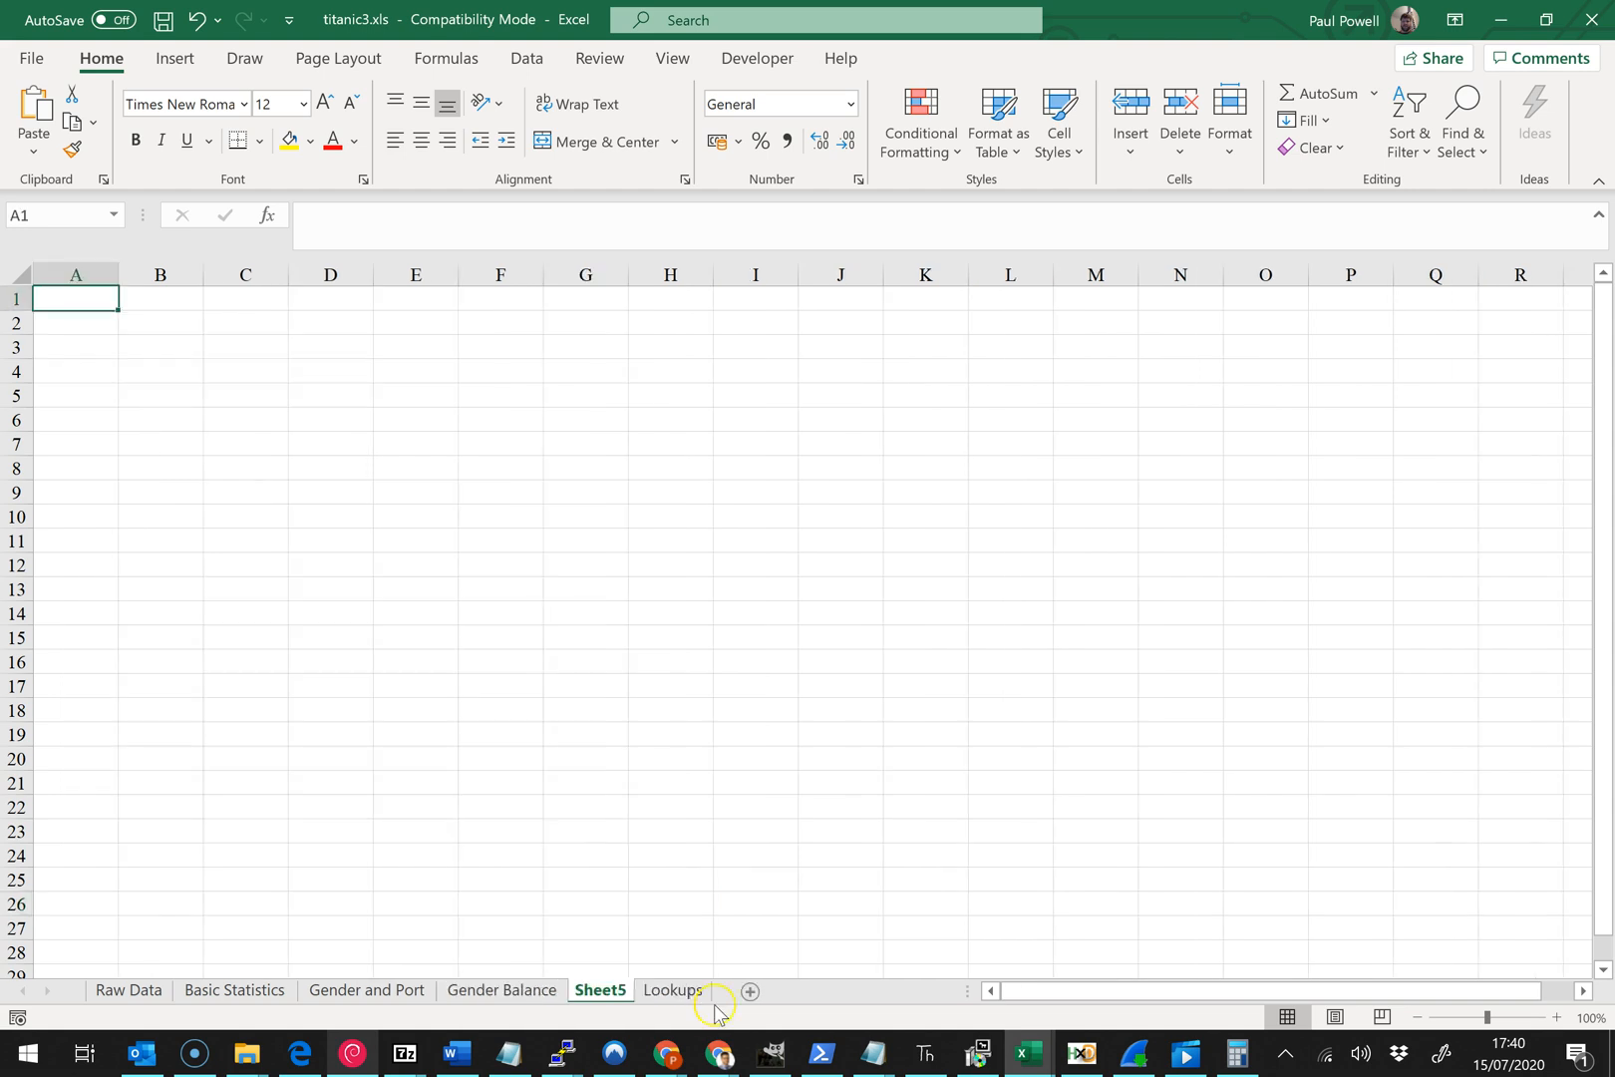
left_click_drag(599, 990, 135, 994)
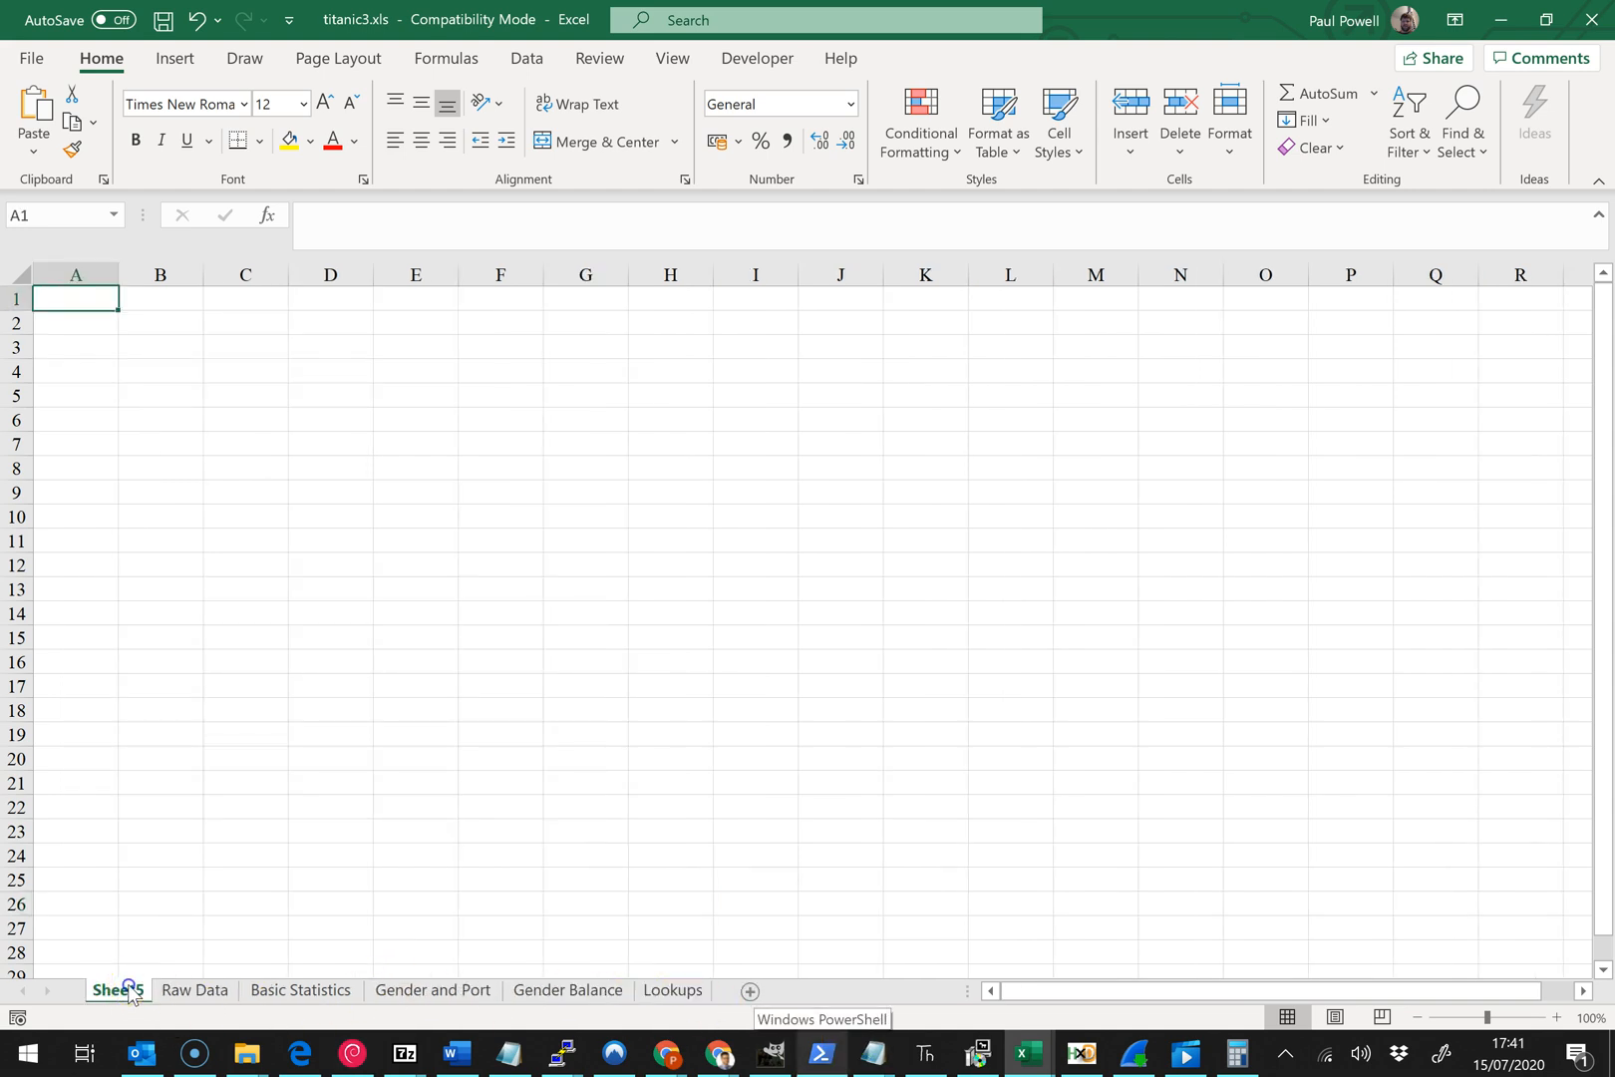
double_click(130, 988)
type("Dashboard")
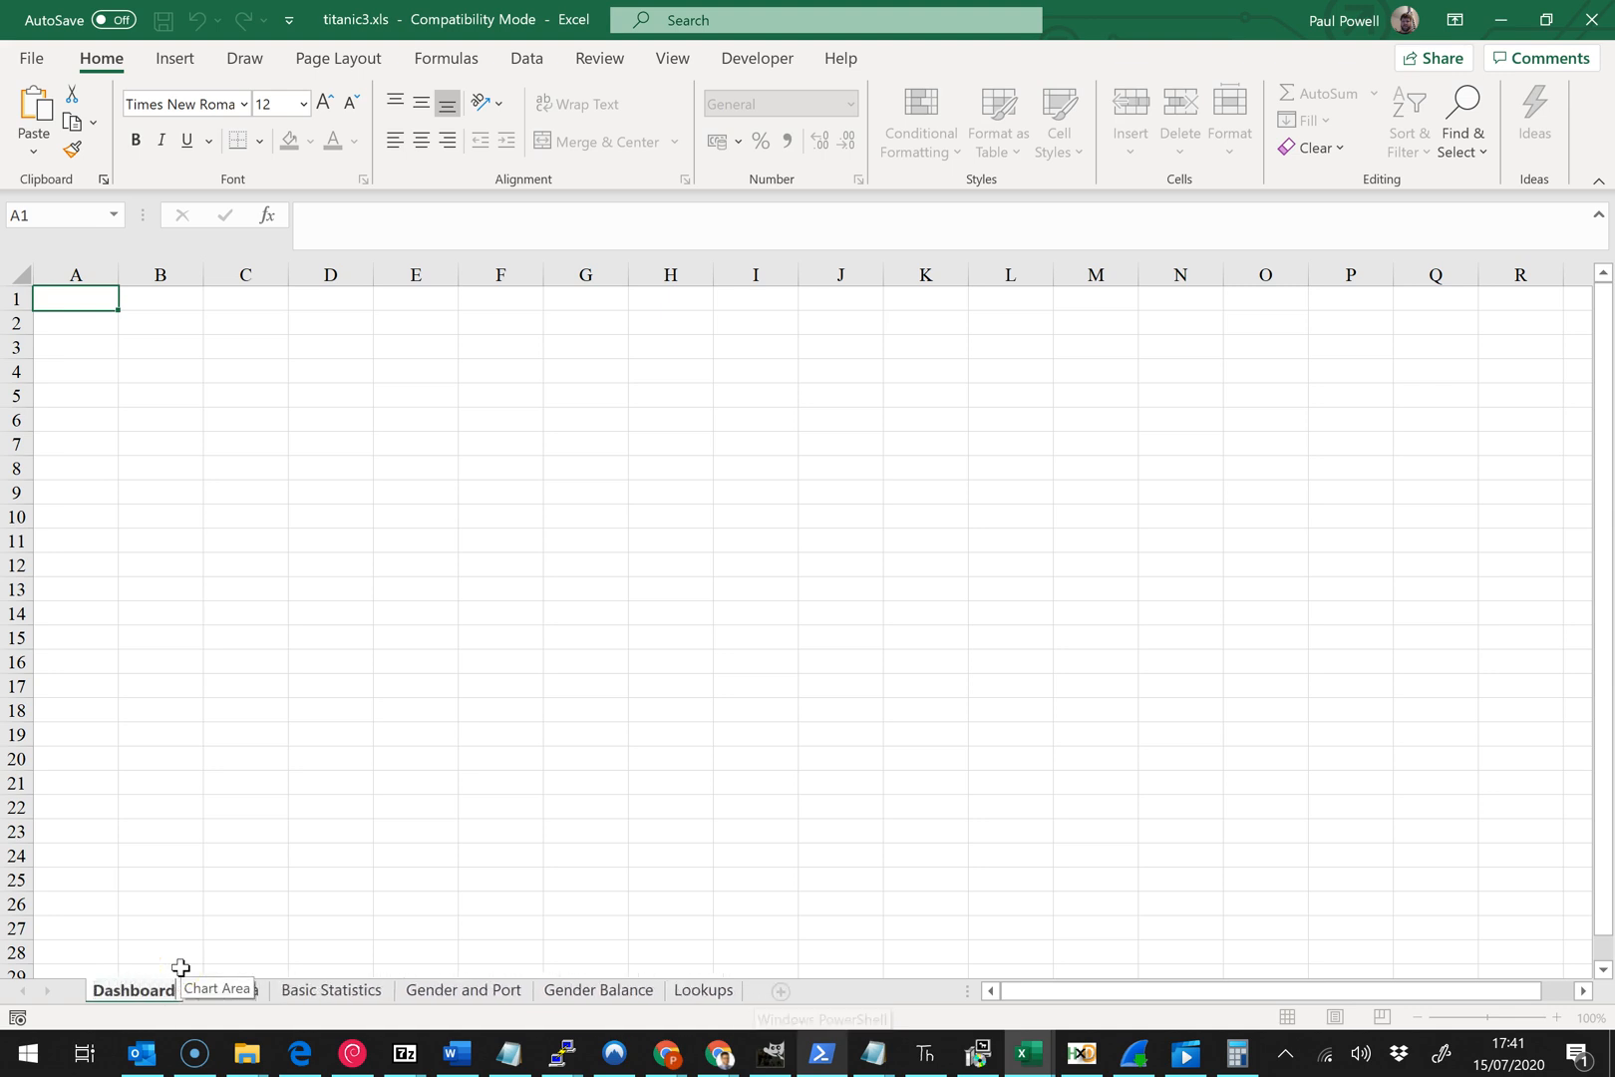
key("Return")
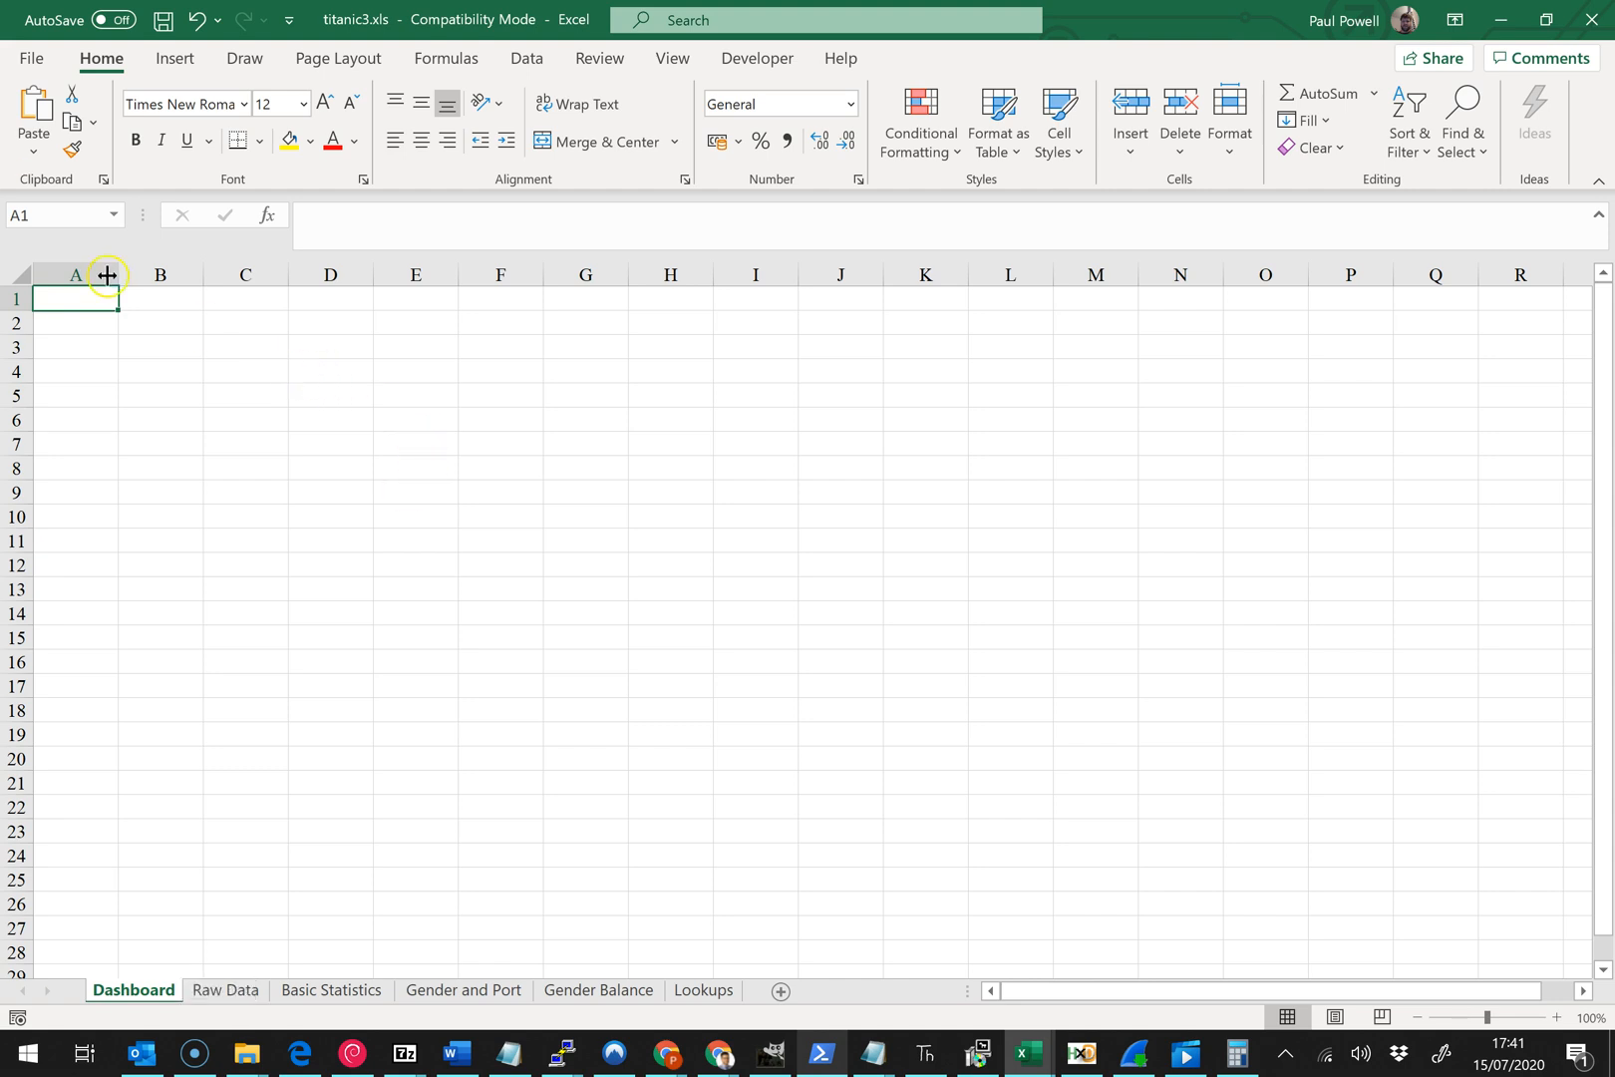
- Fill the entire Dashboard sheet with white so its gridlines are hidden
left_click(18, 272)
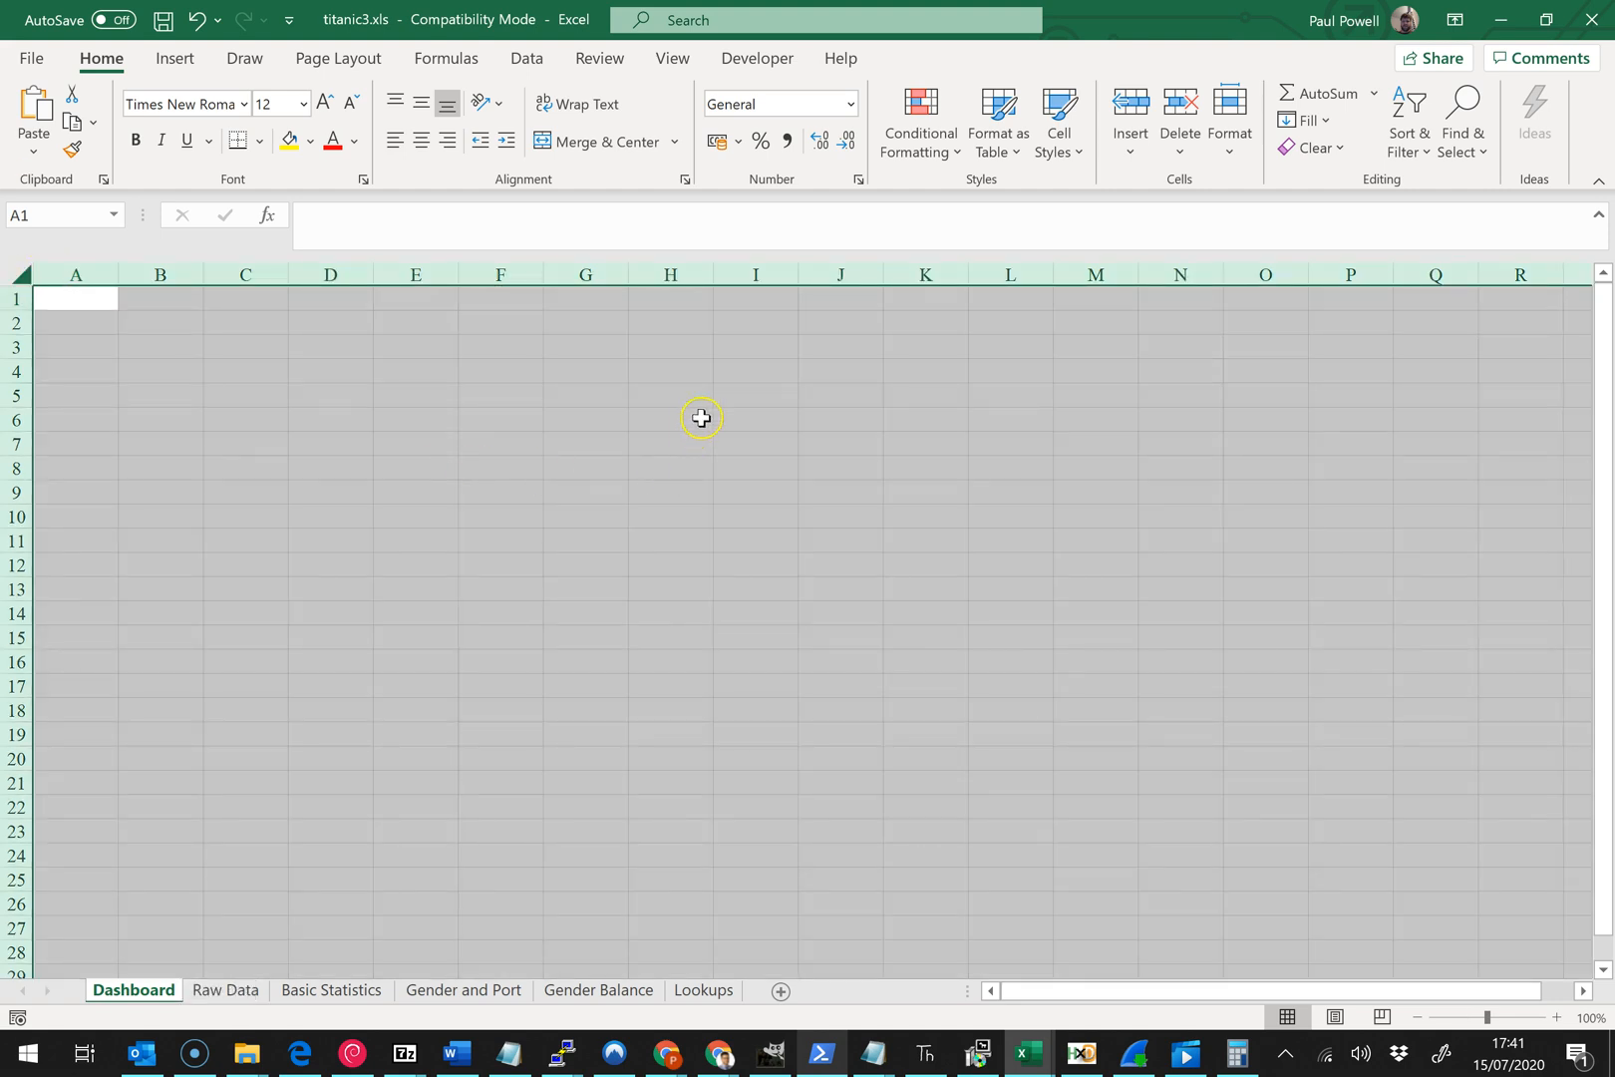
left_click(312, 140)
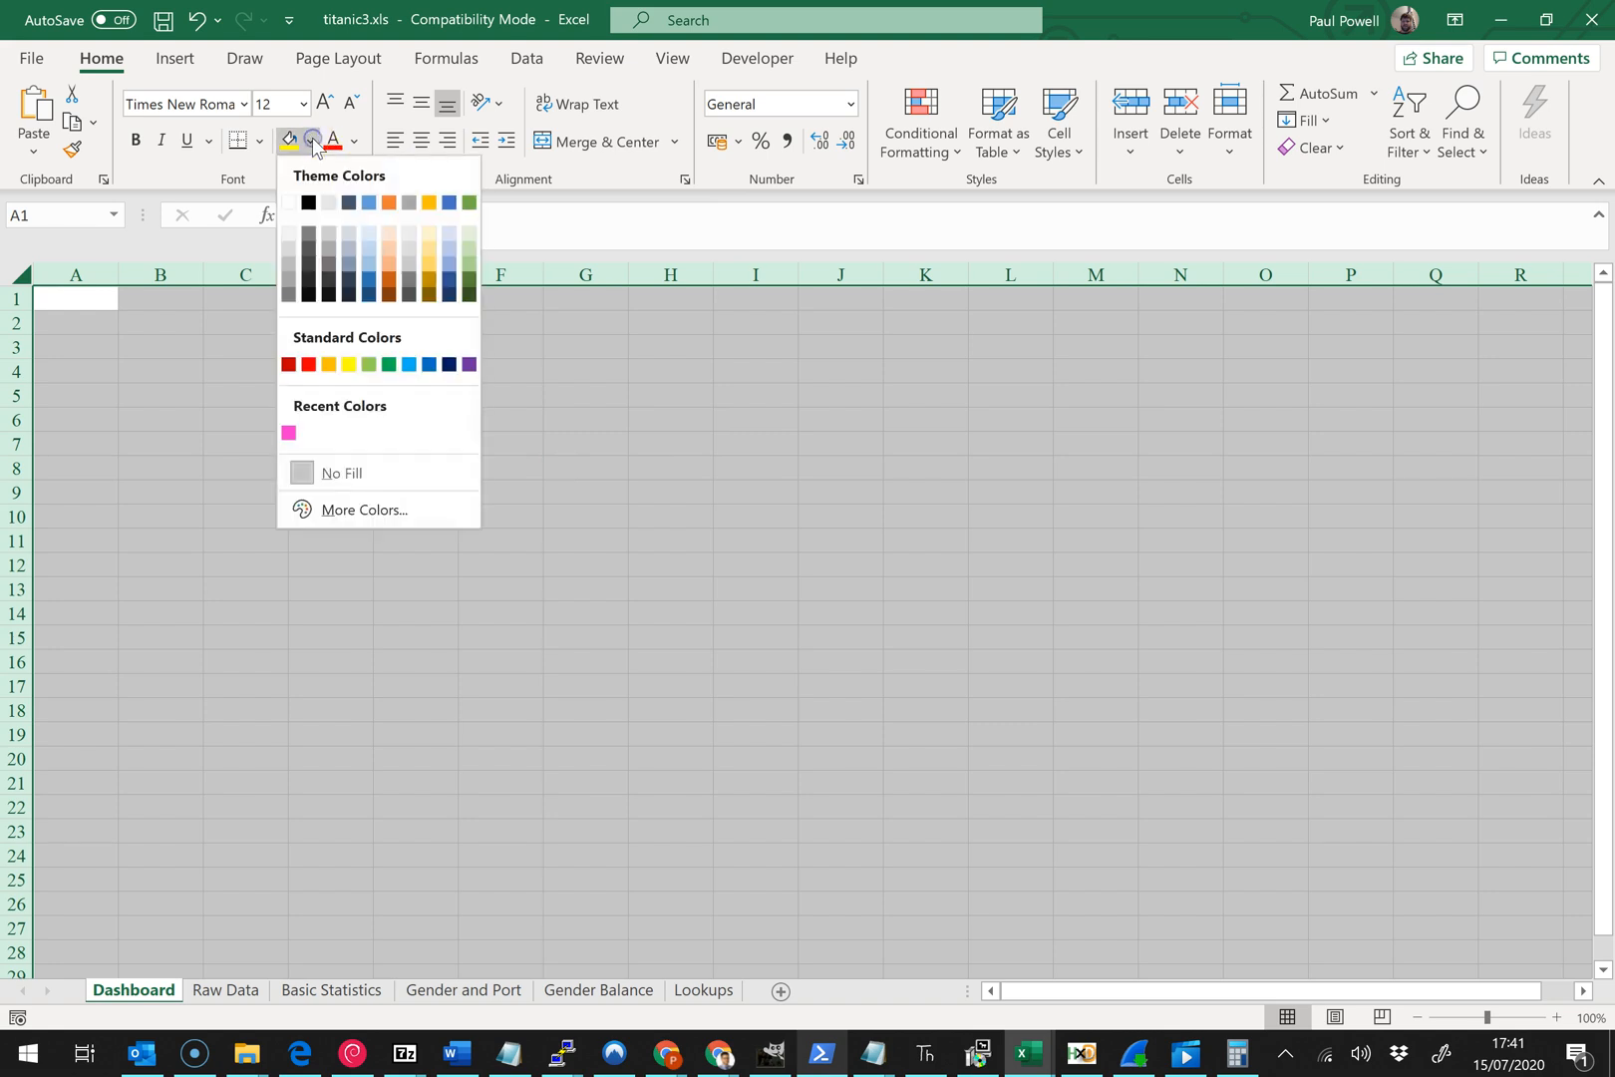
left_click(290, 205)
left_click(245, 419)
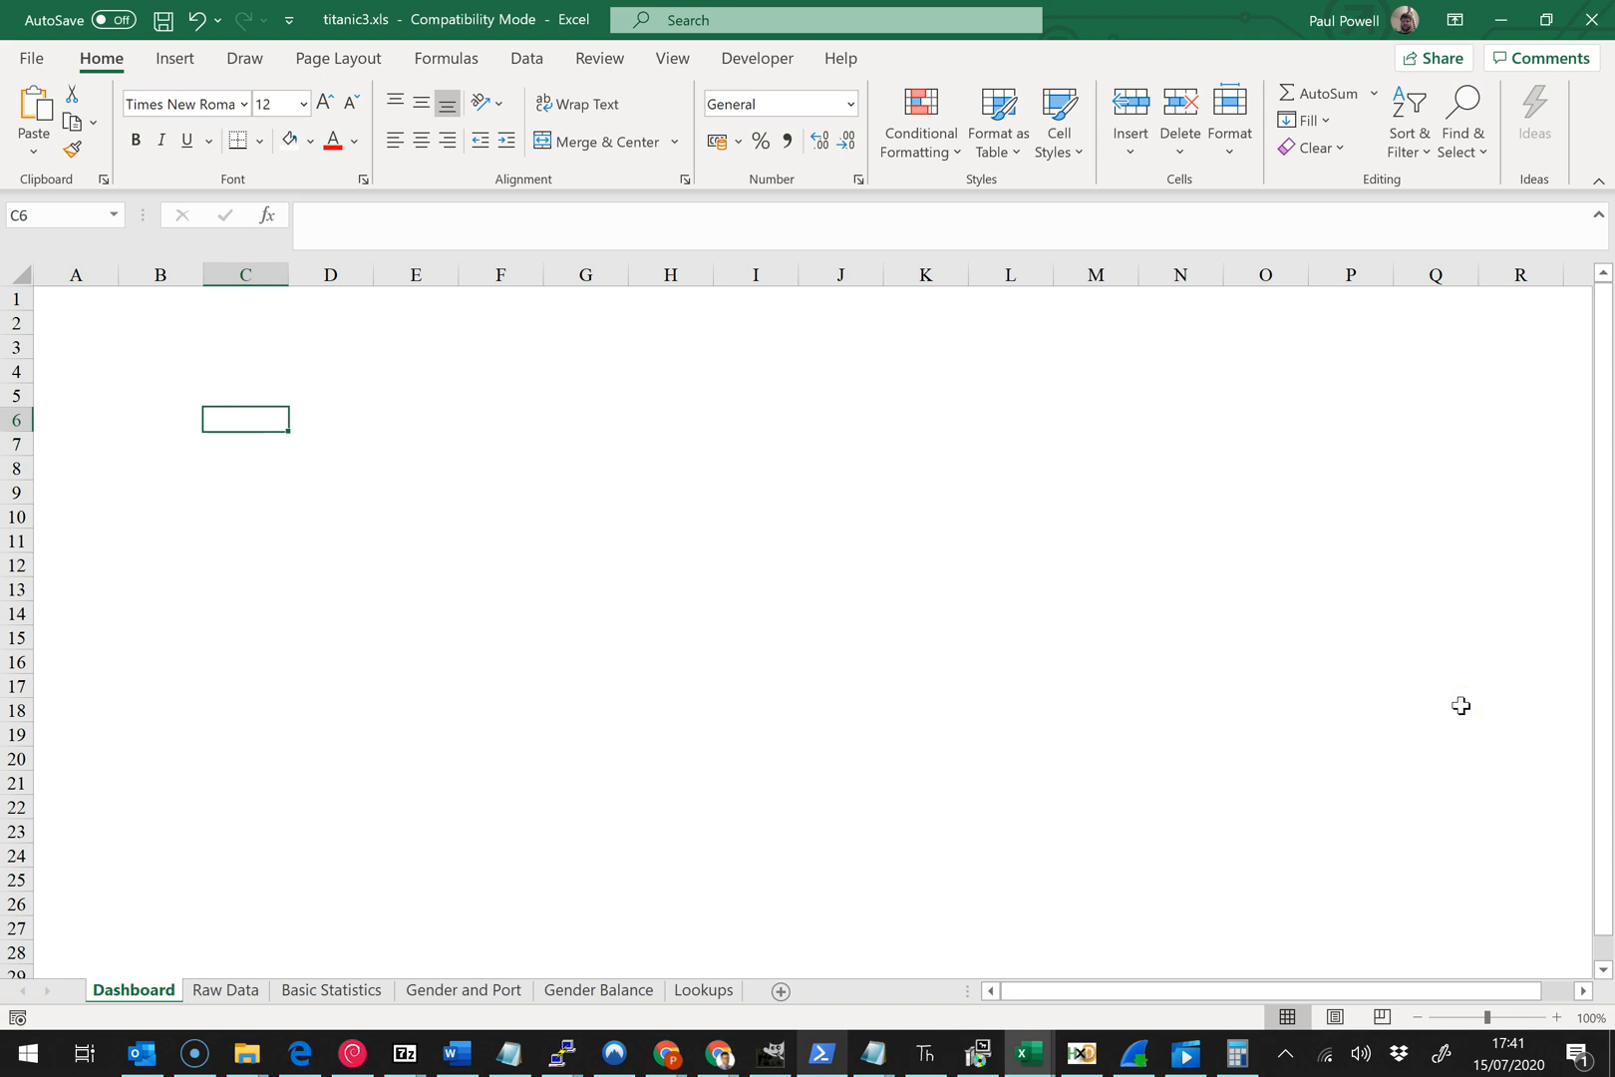
- Enter the title Data Dashboard in cell B2 of the Dashboard sheet
left_click(128, 324)
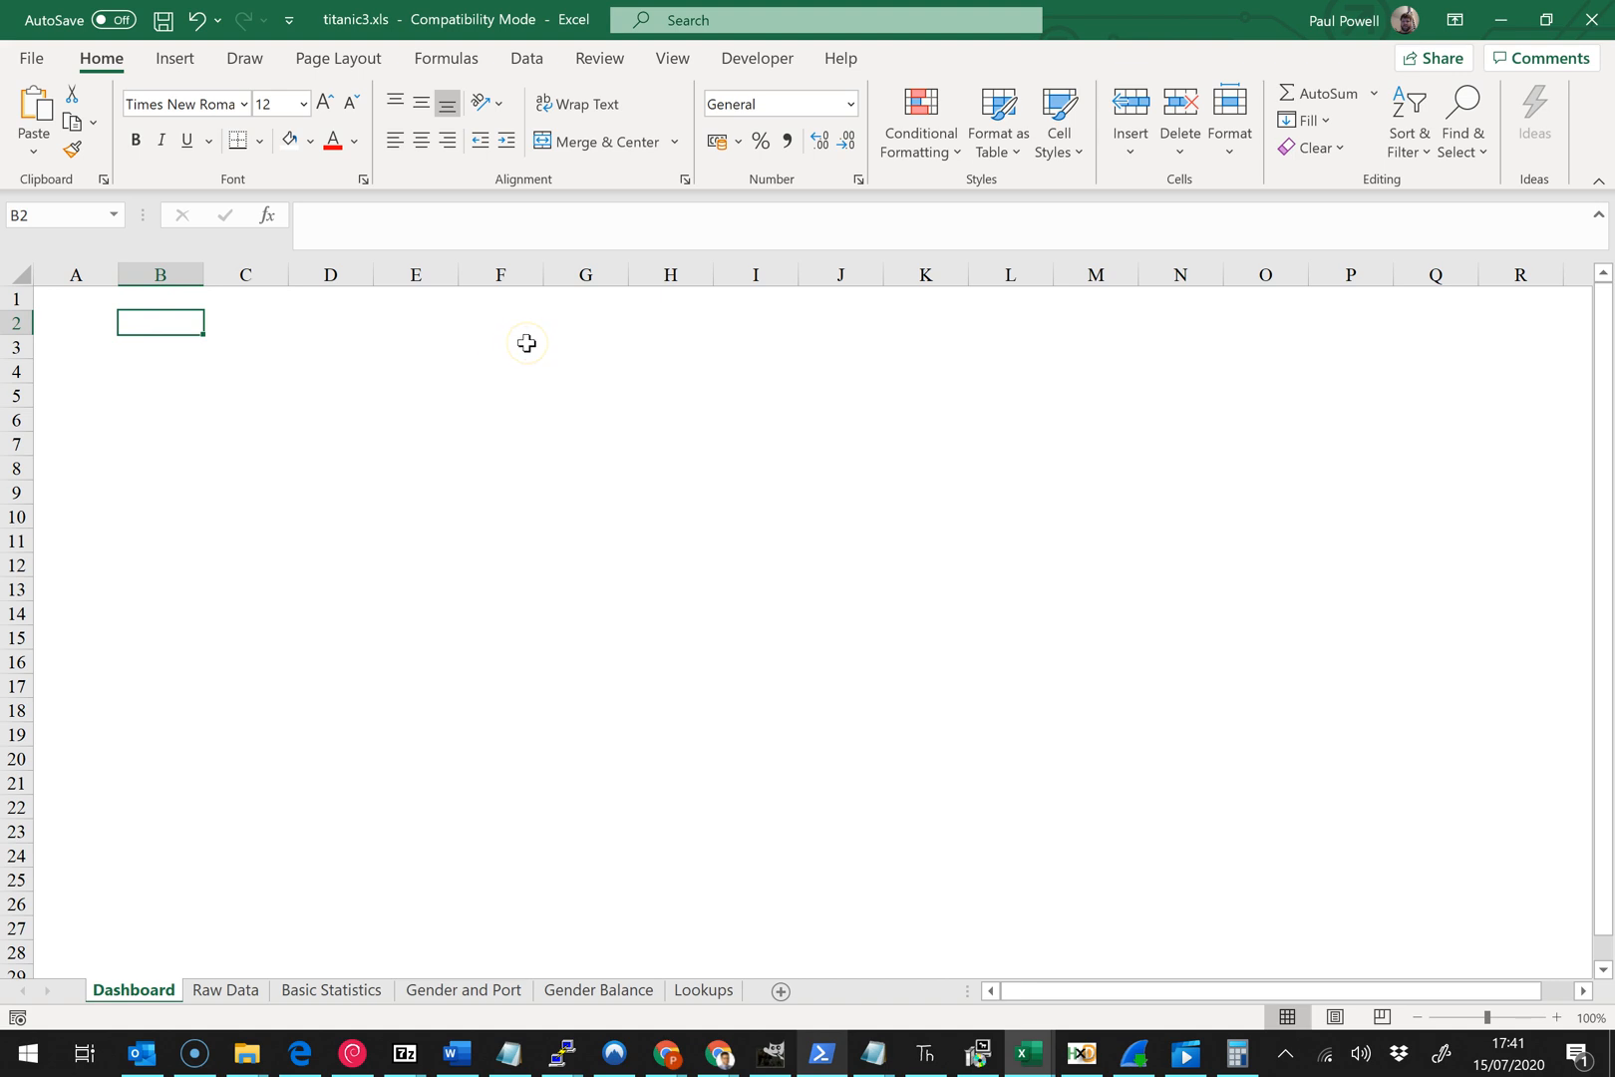
type("Data D")
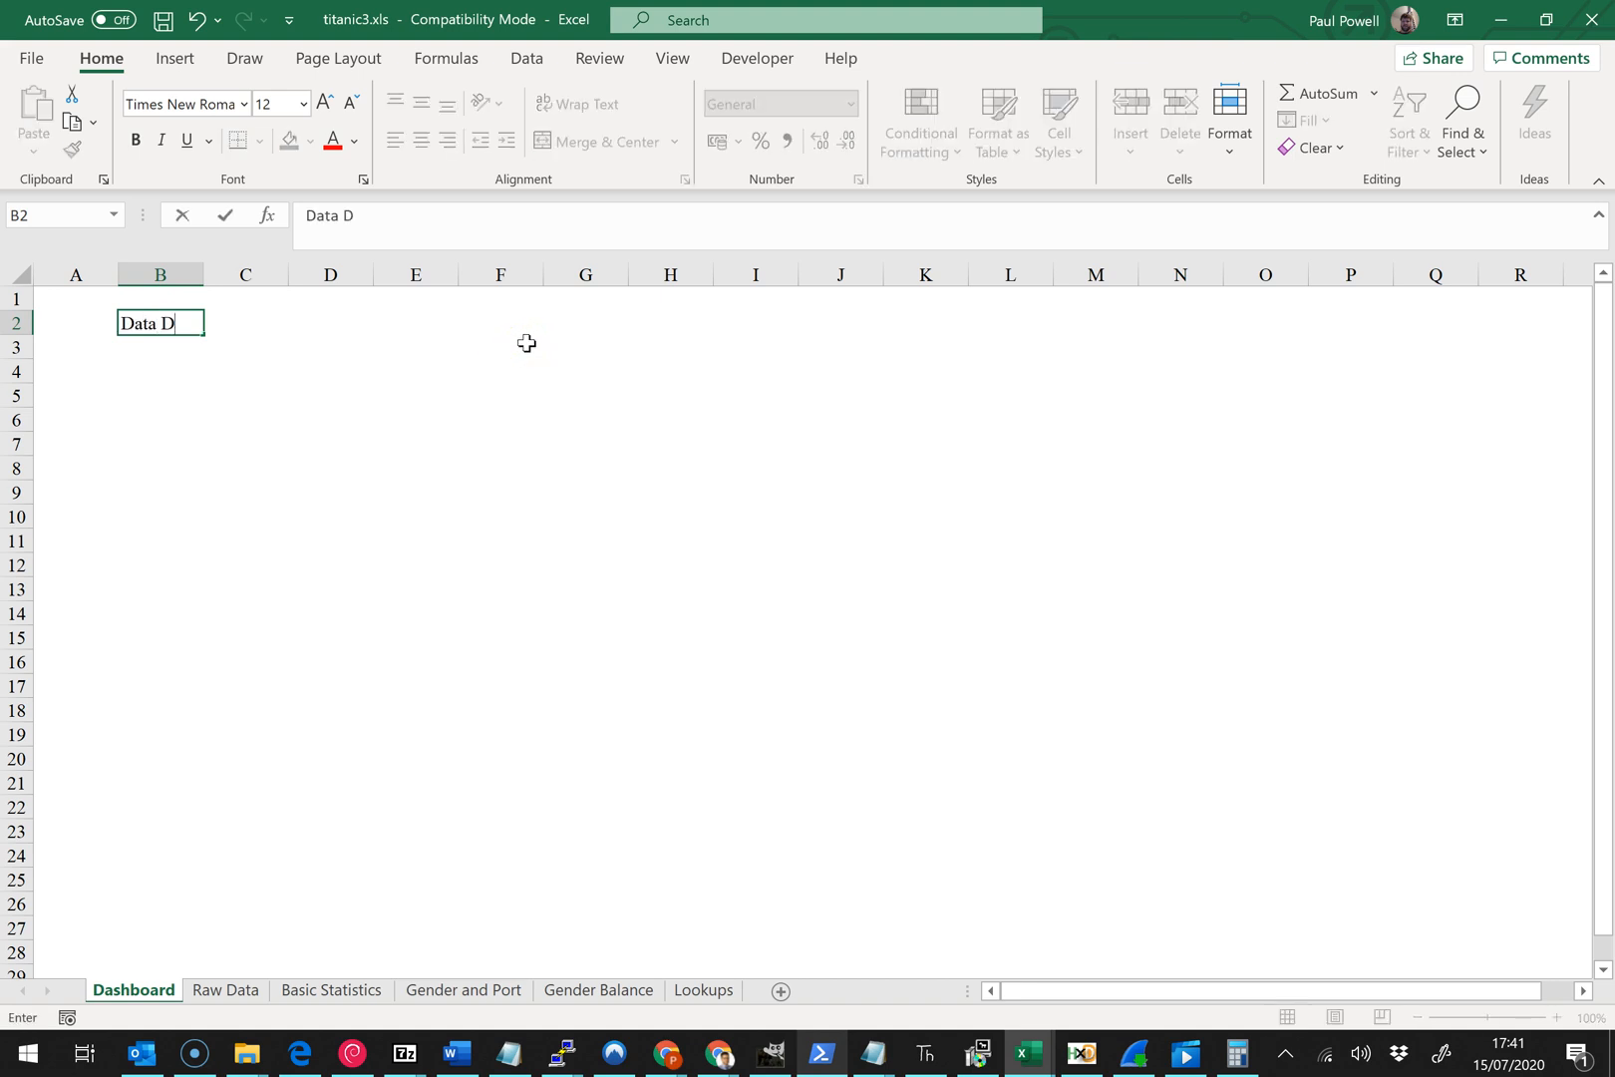
type("ashboard")
left_click(231, 399)
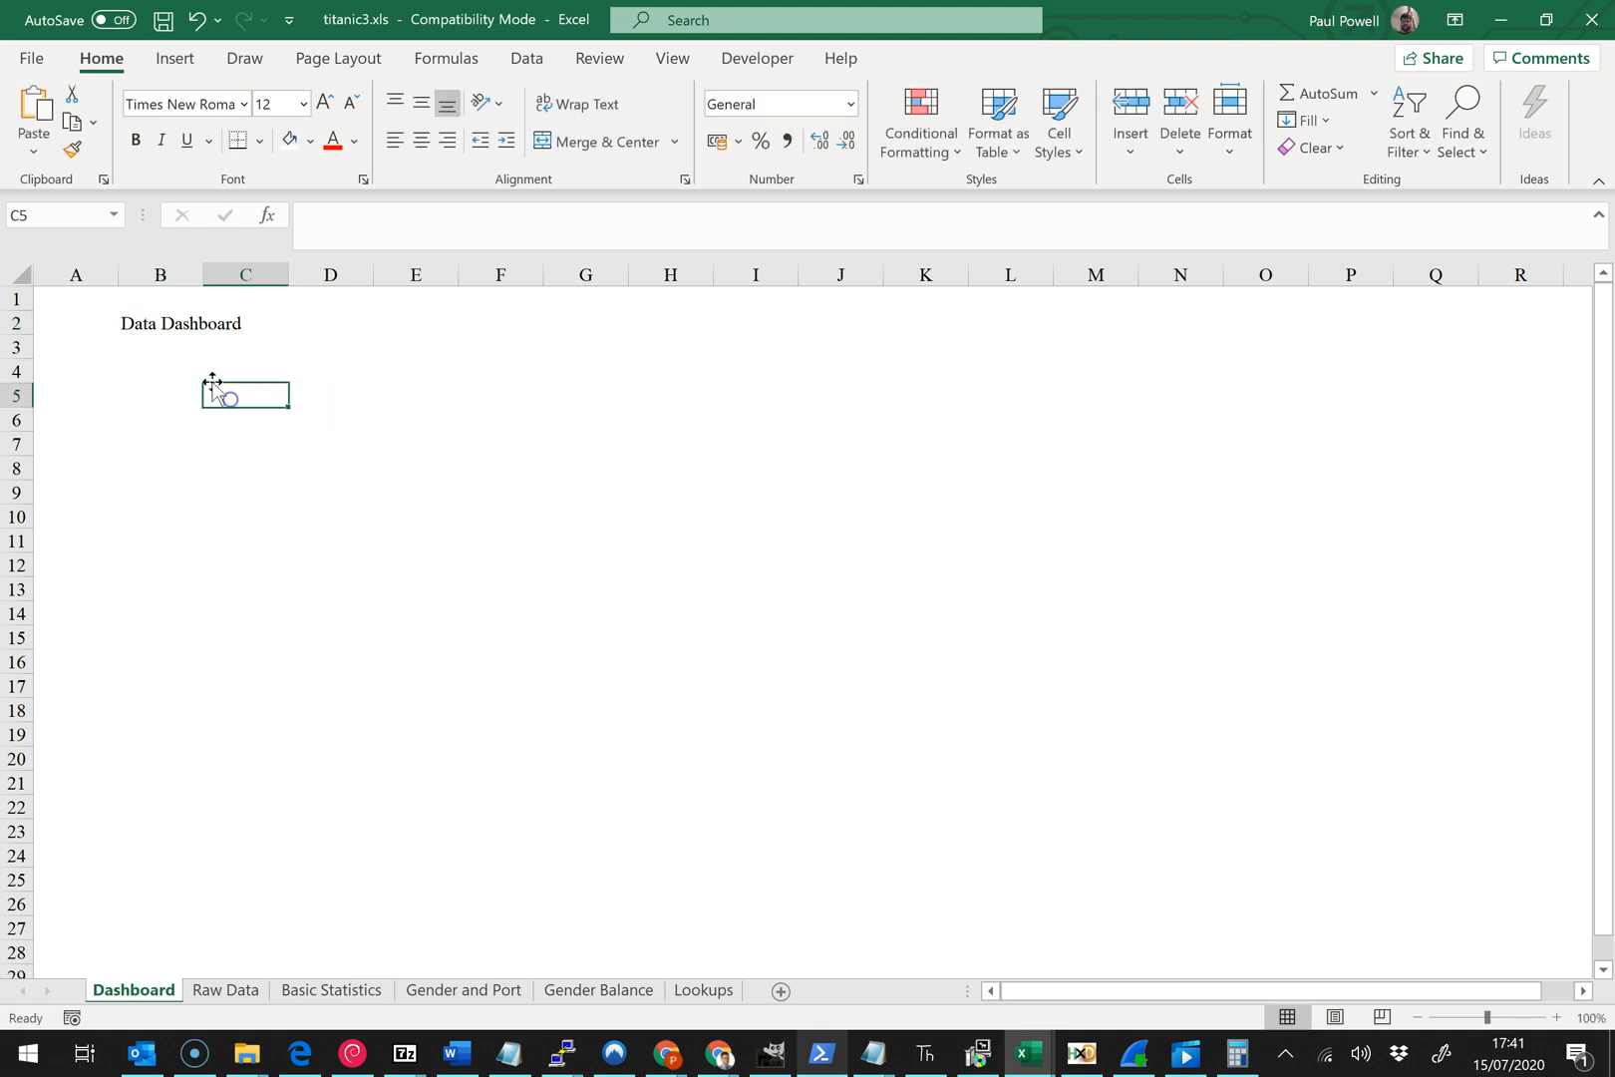
- Format the Data Dashboard title in Trebuchet MS at font size 36
left_click(166, 314)
left_click(204, 106)
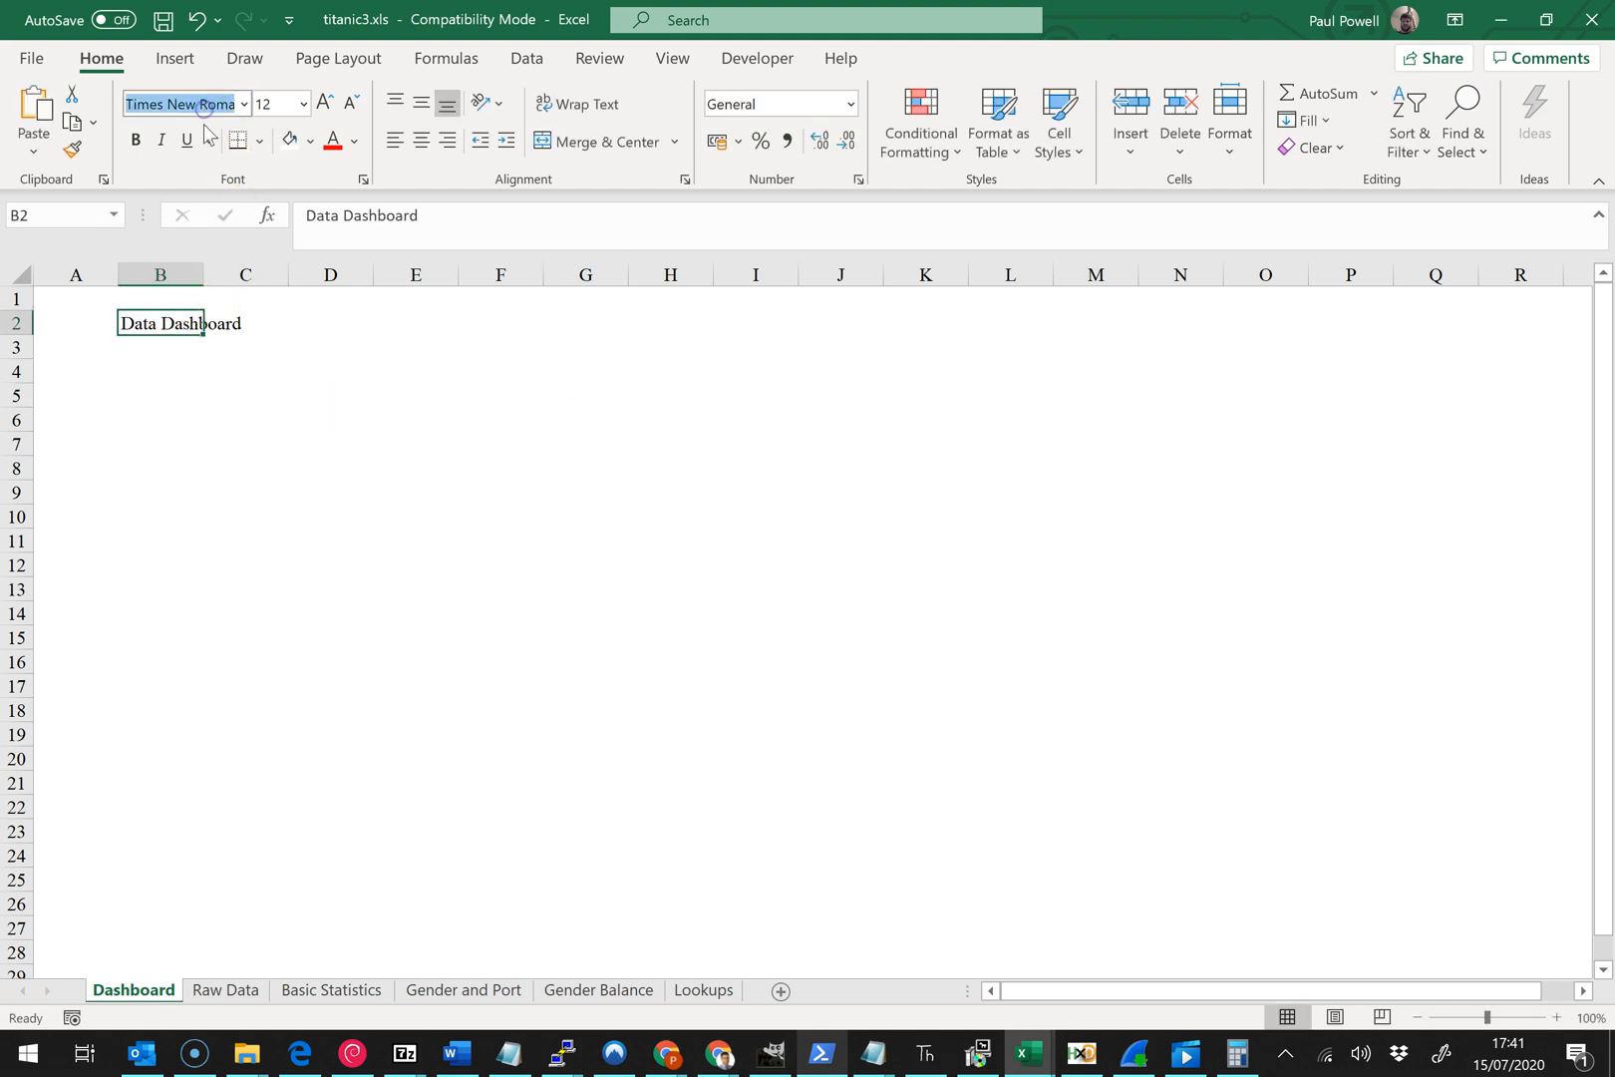
type("Tr")
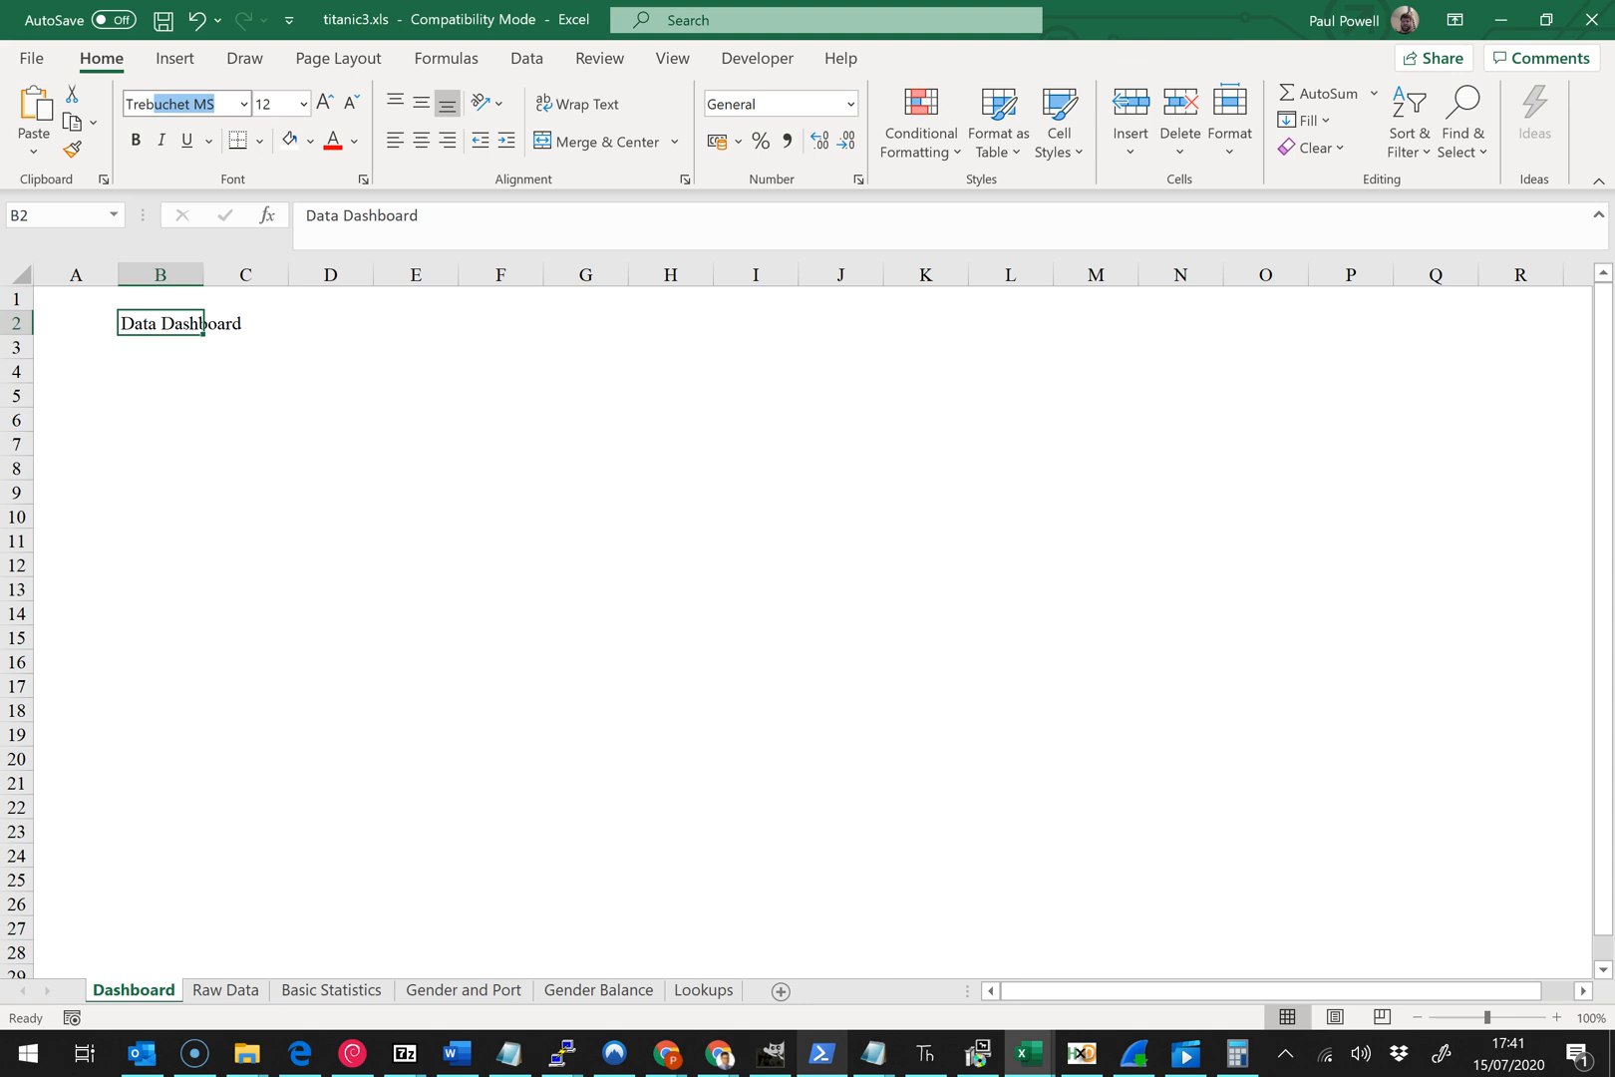
type("eb")
key("Return")
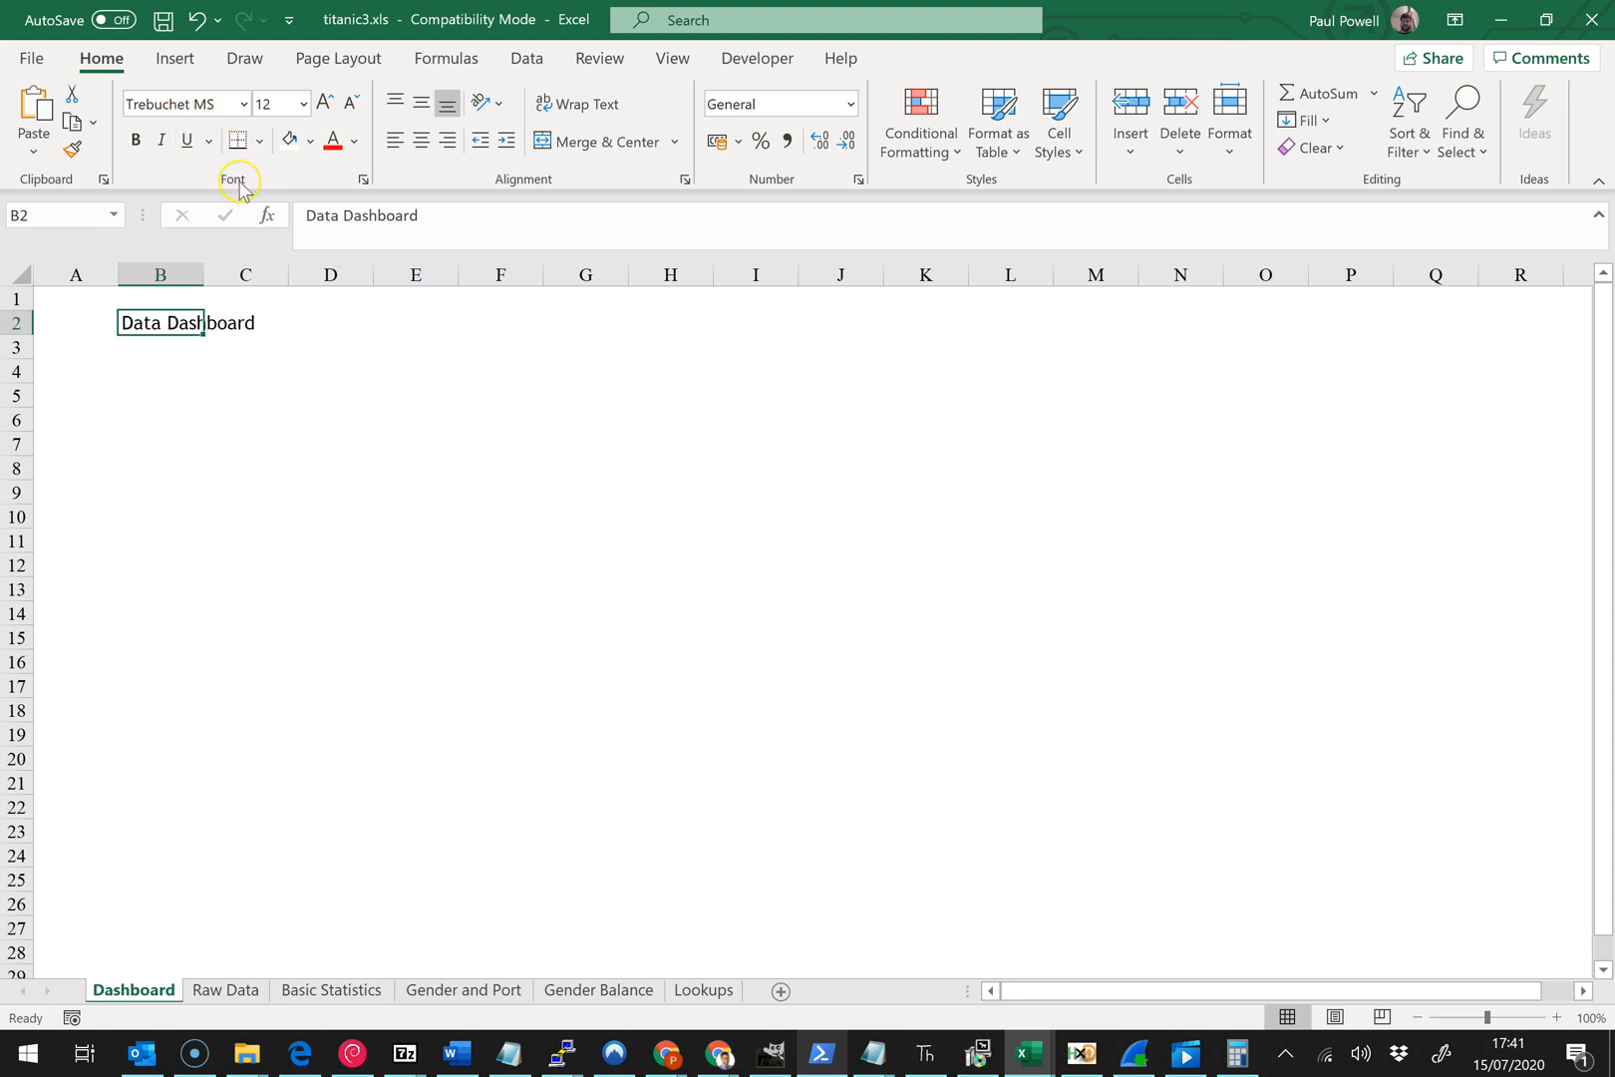
left_click(326, 104)
left_click(326, 104)
left_click(326, 104)
left_click(327, 104)
left_click(327, 104)
left_click(327, 104)
left_click(329, 105)
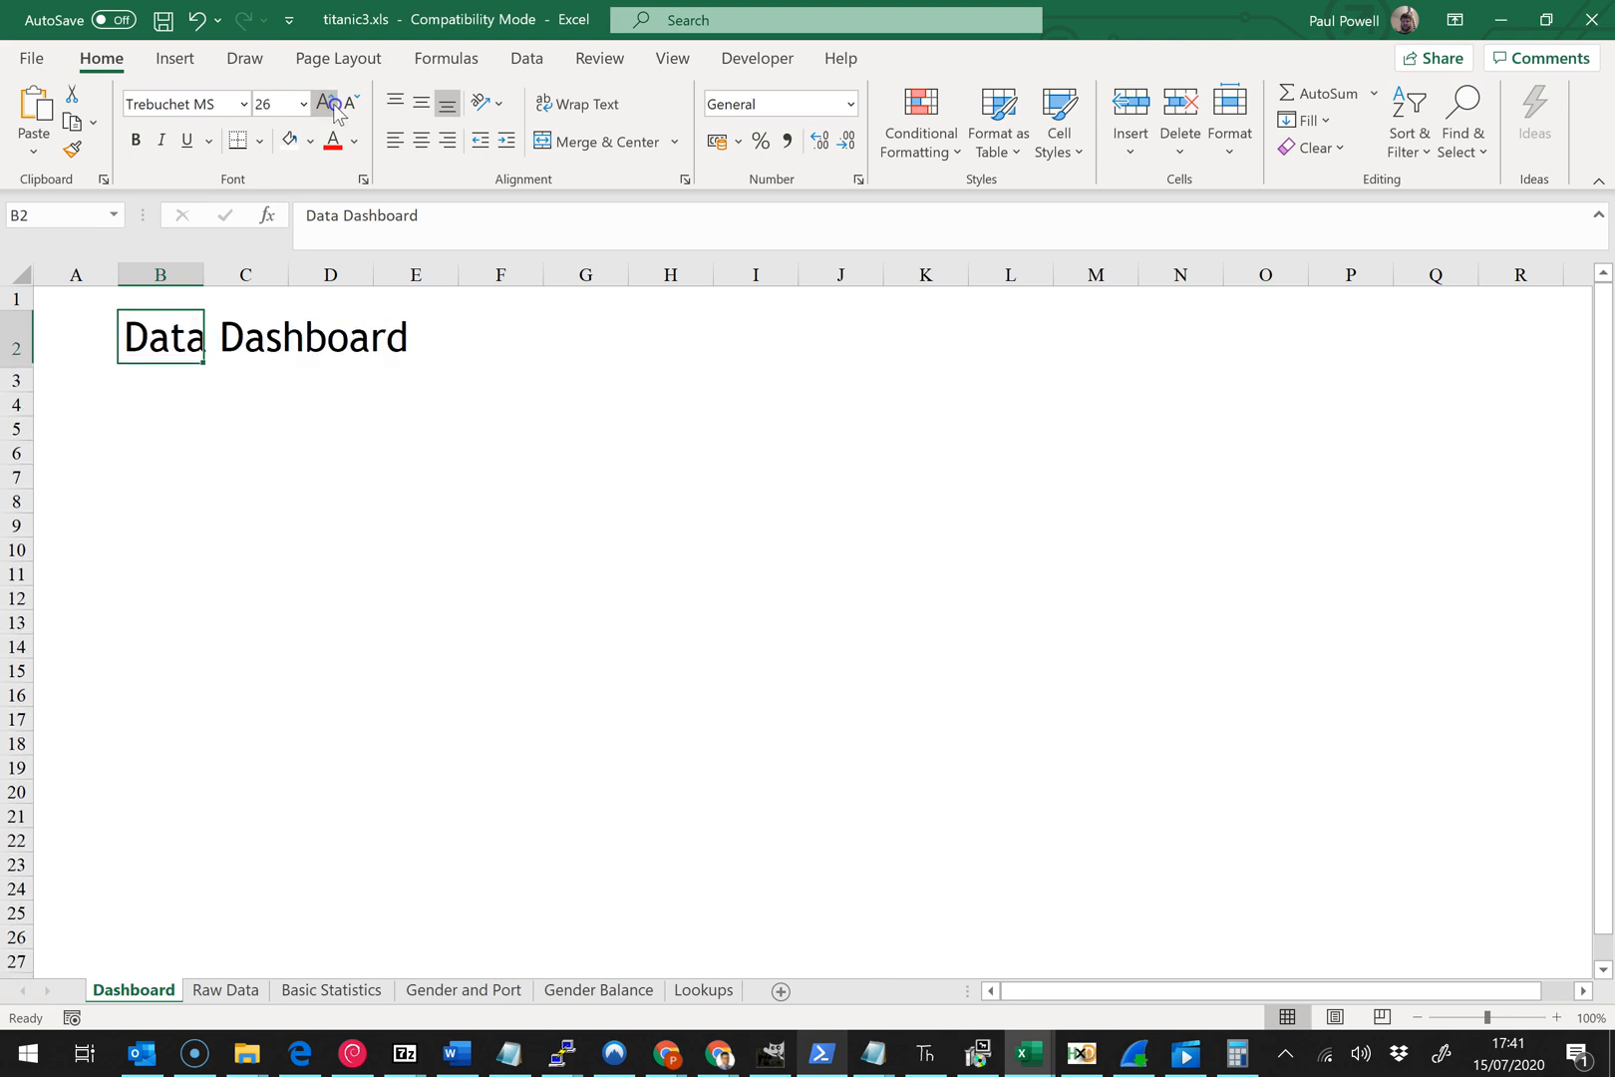
left_click(333, 104)
- Enter the heading Basic Stats in cell B3, directly below the title
left_click(198, 468)
left_click(166, 439)
left_click(159, 399)
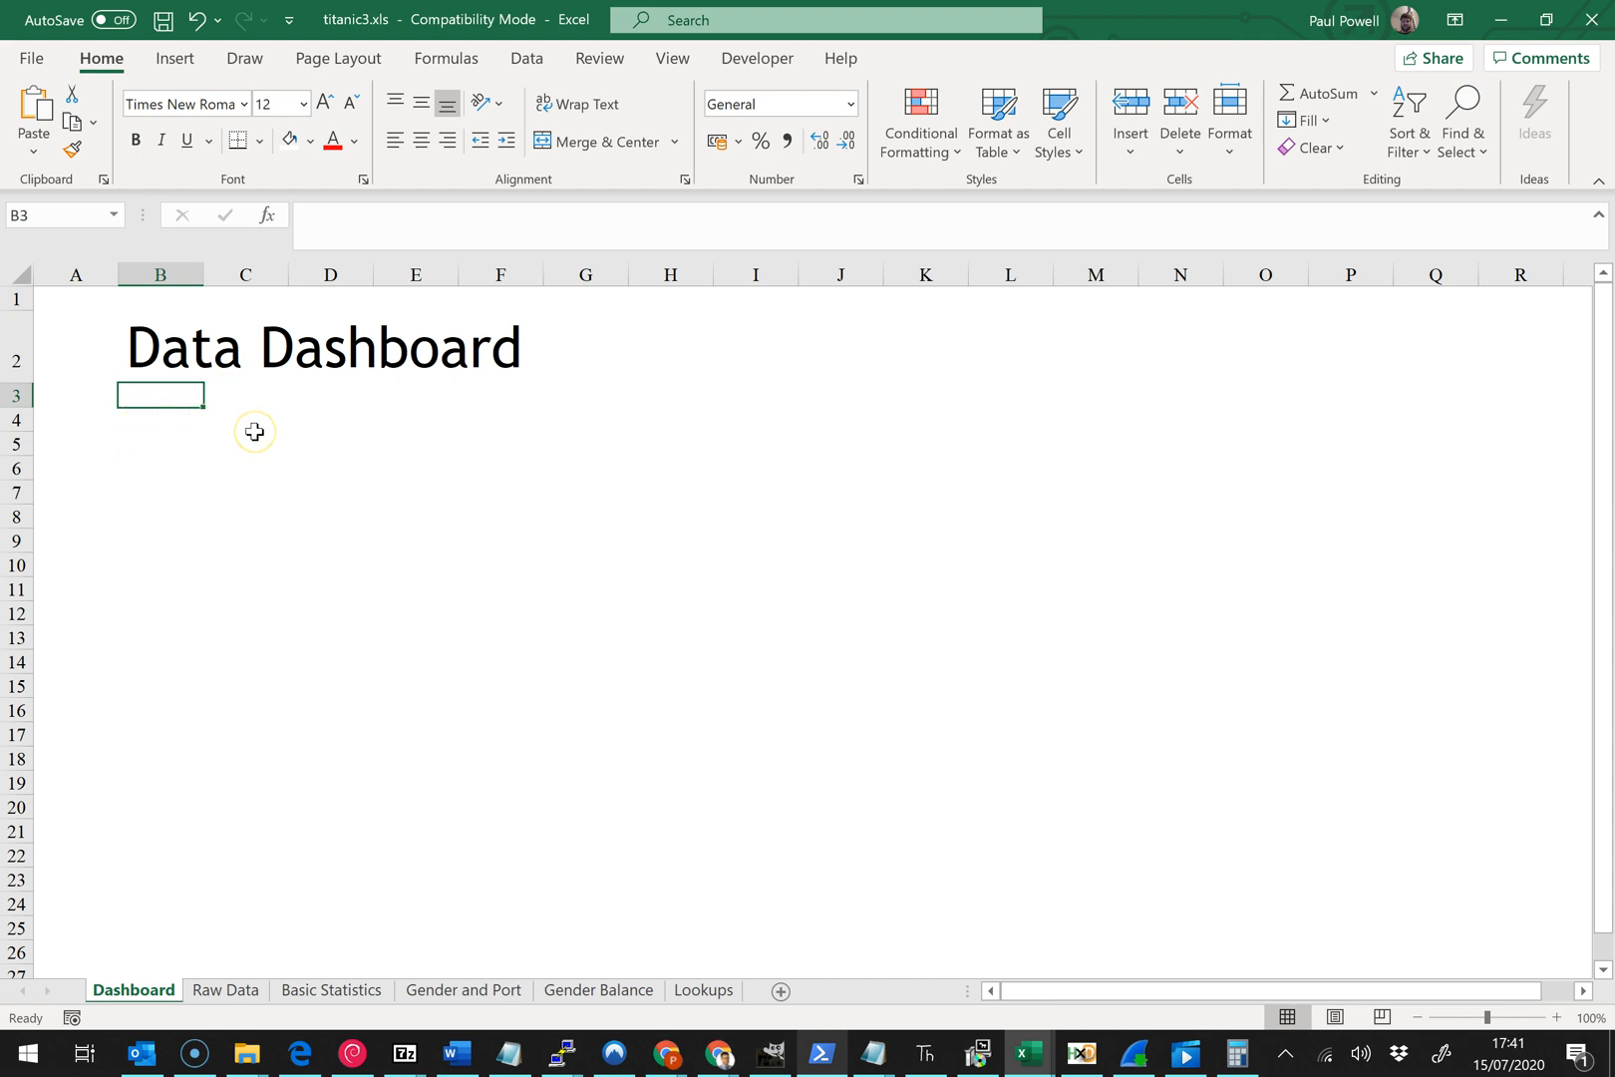
type("Basic Stat")
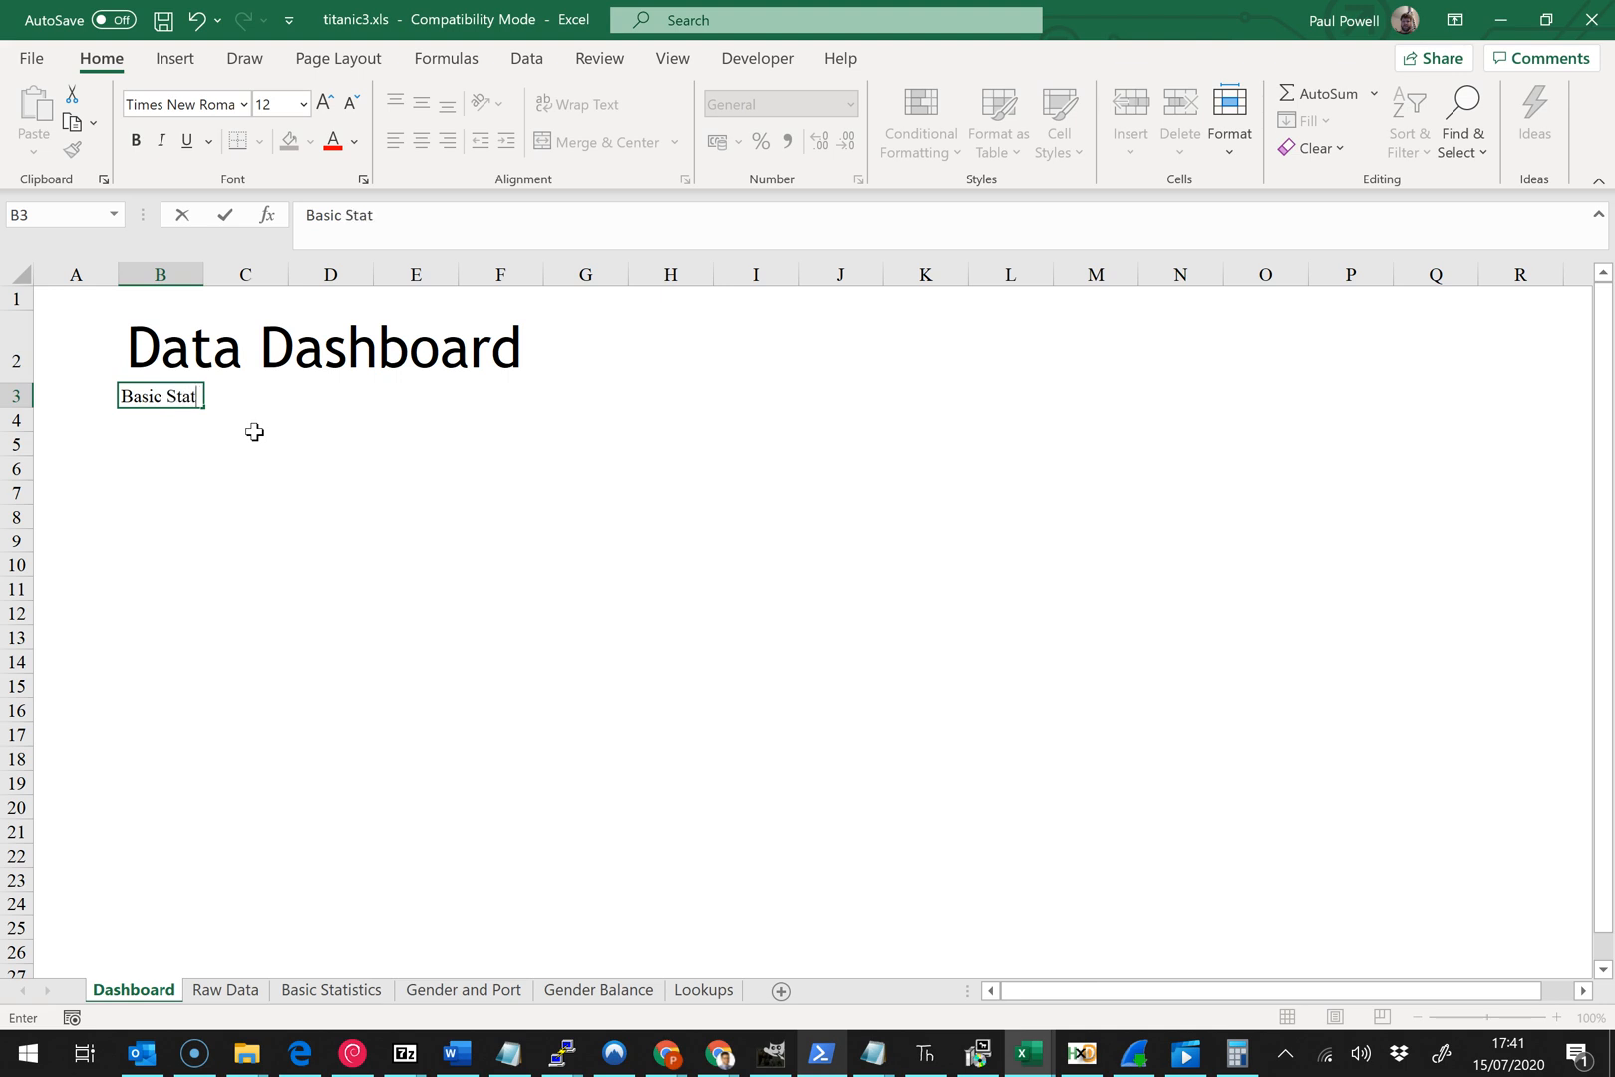
key("Return")
- Set the font of the Basic Stats heading in B3 to Trebuchet MS
left_click(180, 394)
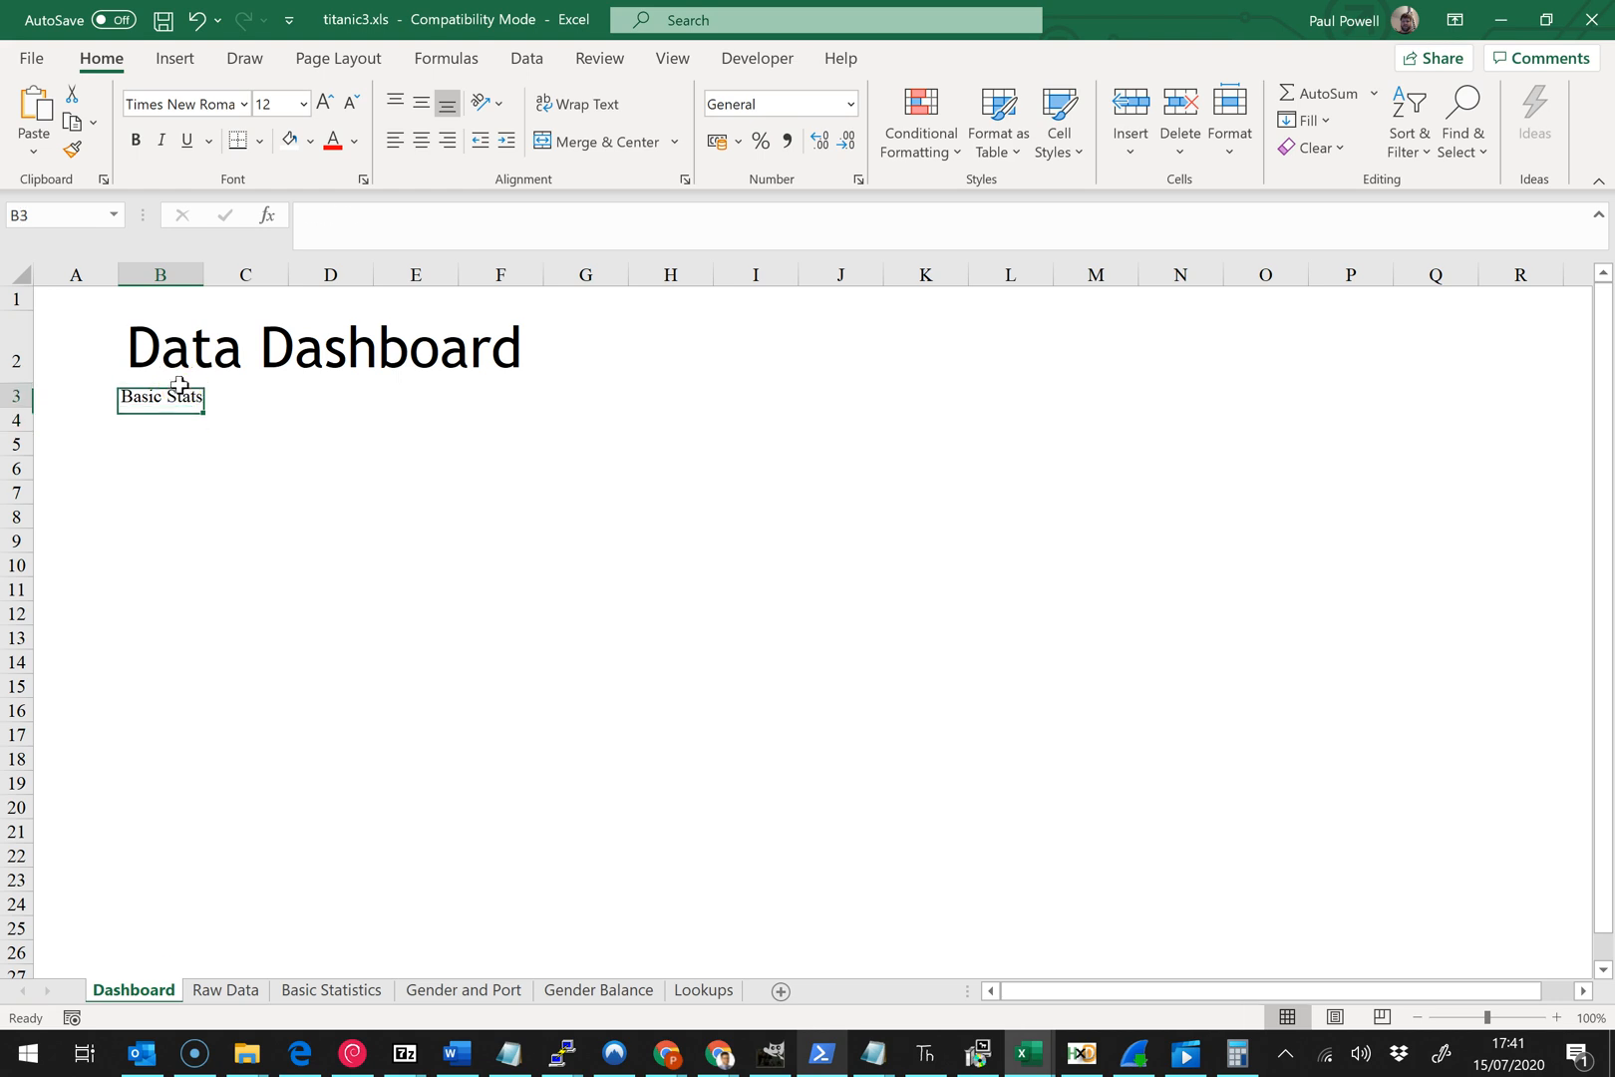
left_click(223, 106)
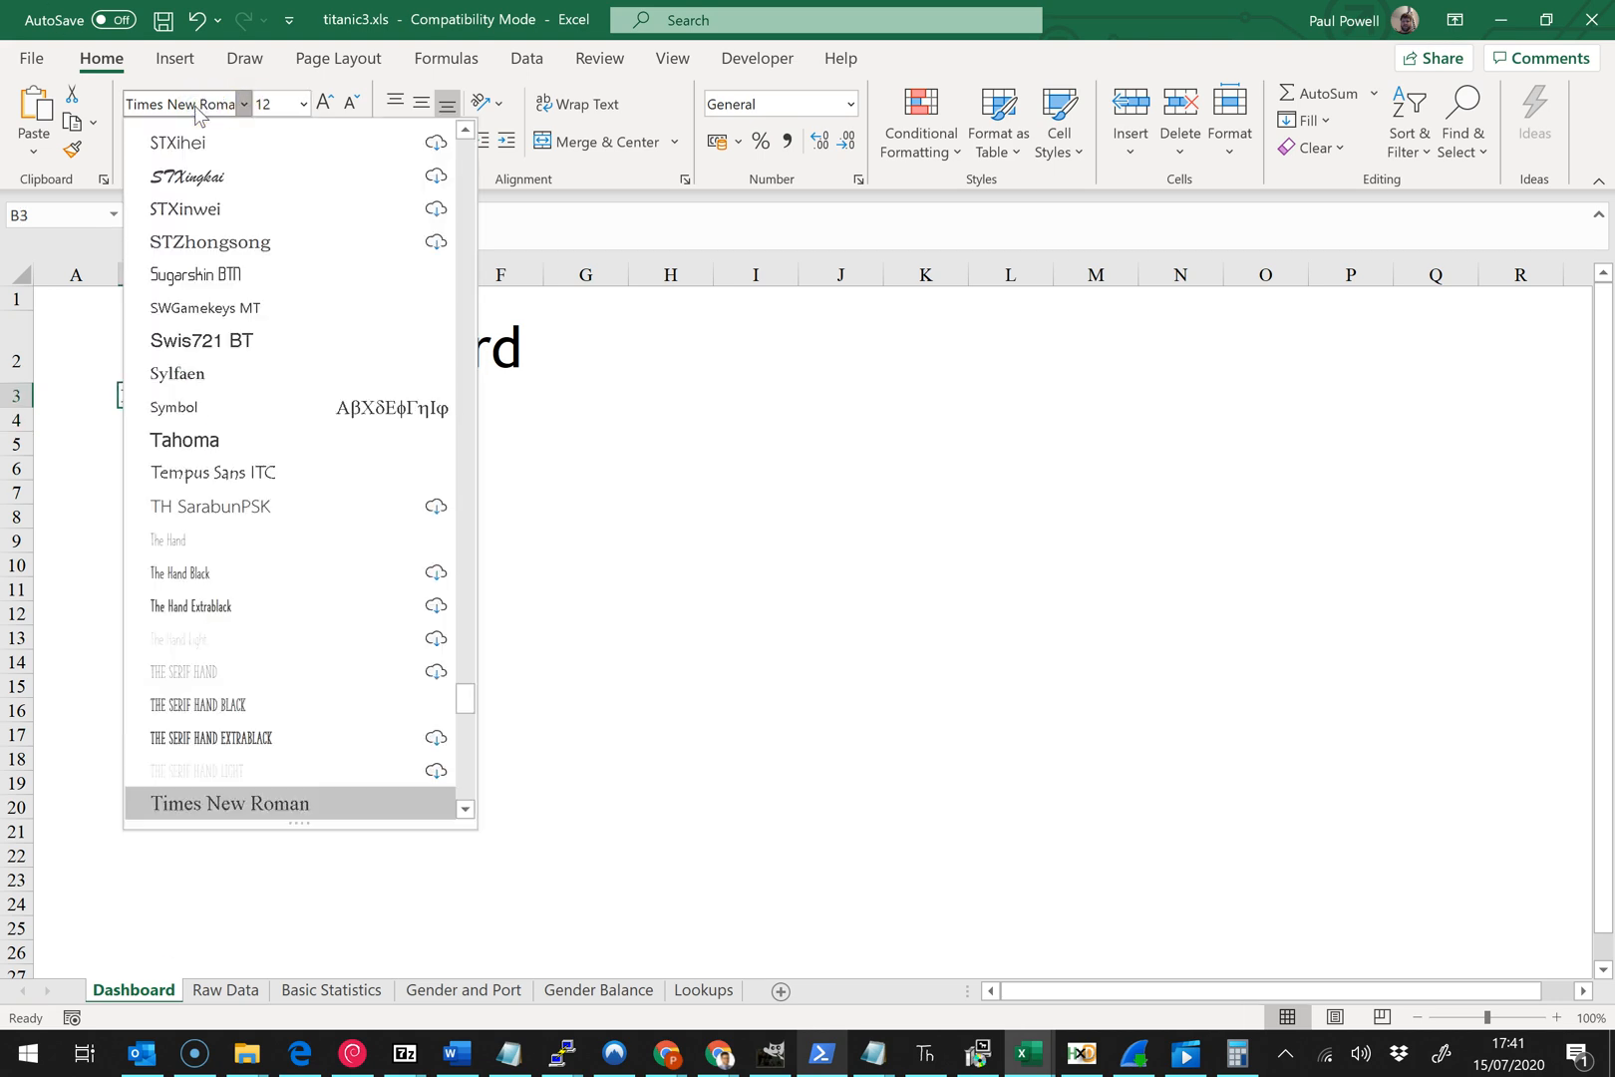
key("Down")
key("Down")
key("Down")
key("Down")
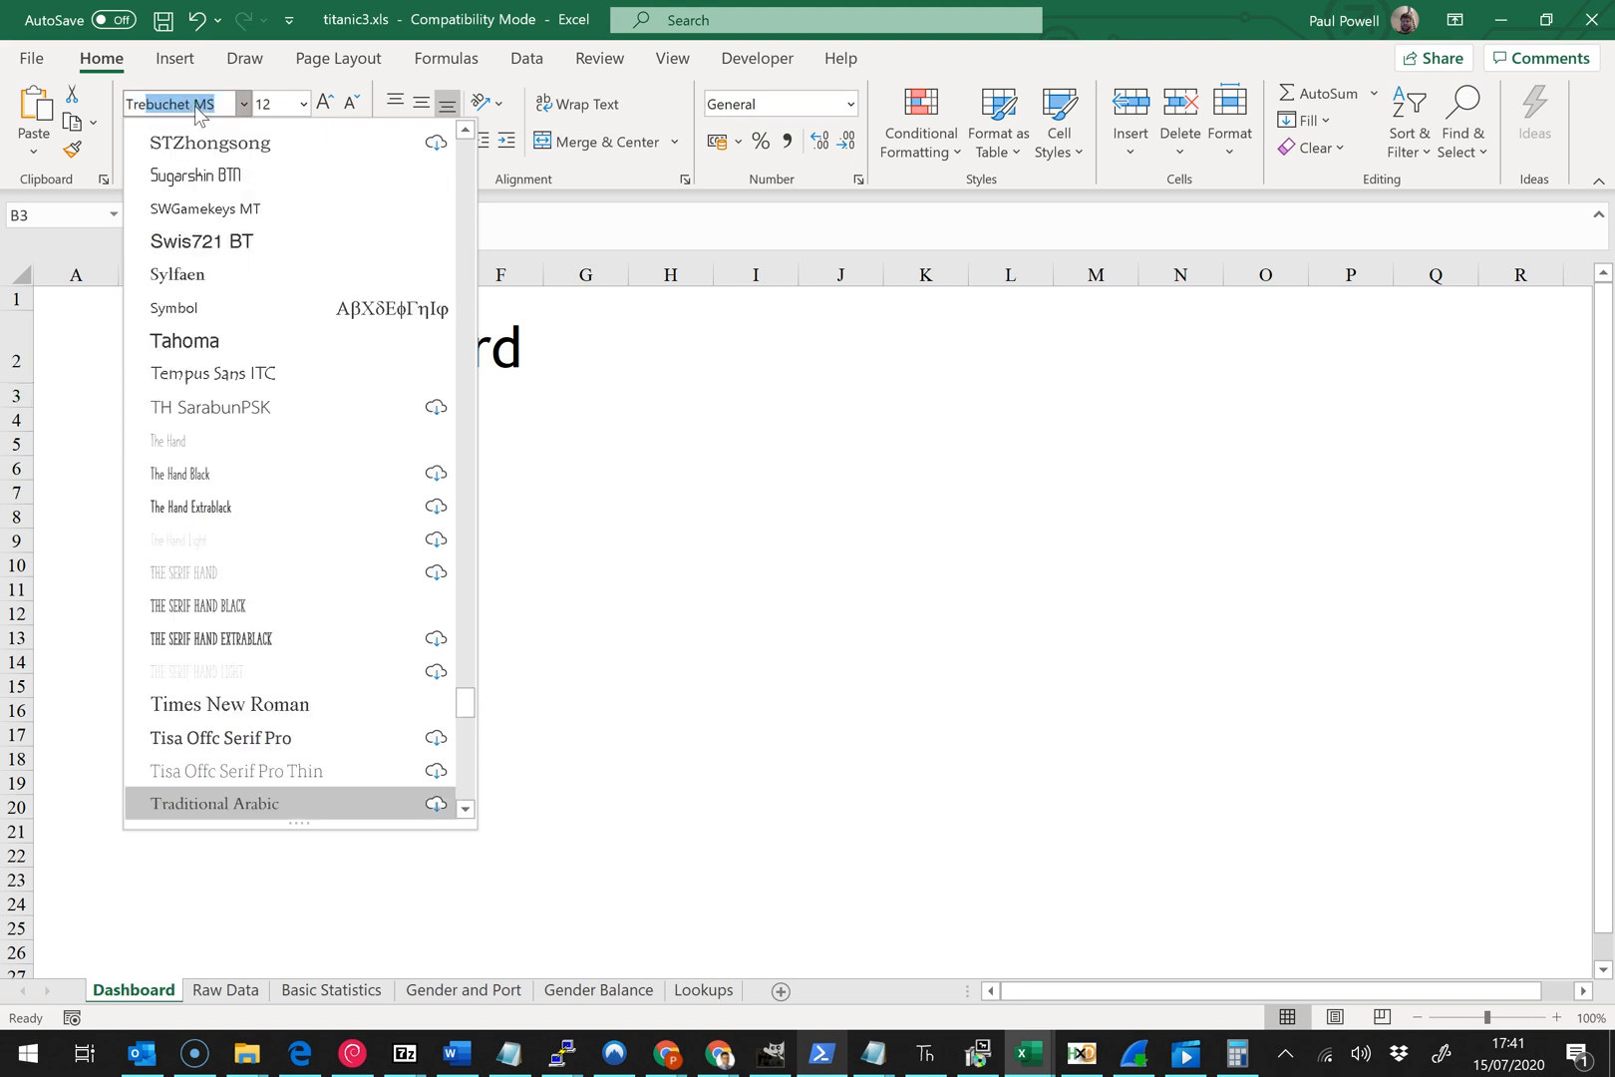
key("Return")
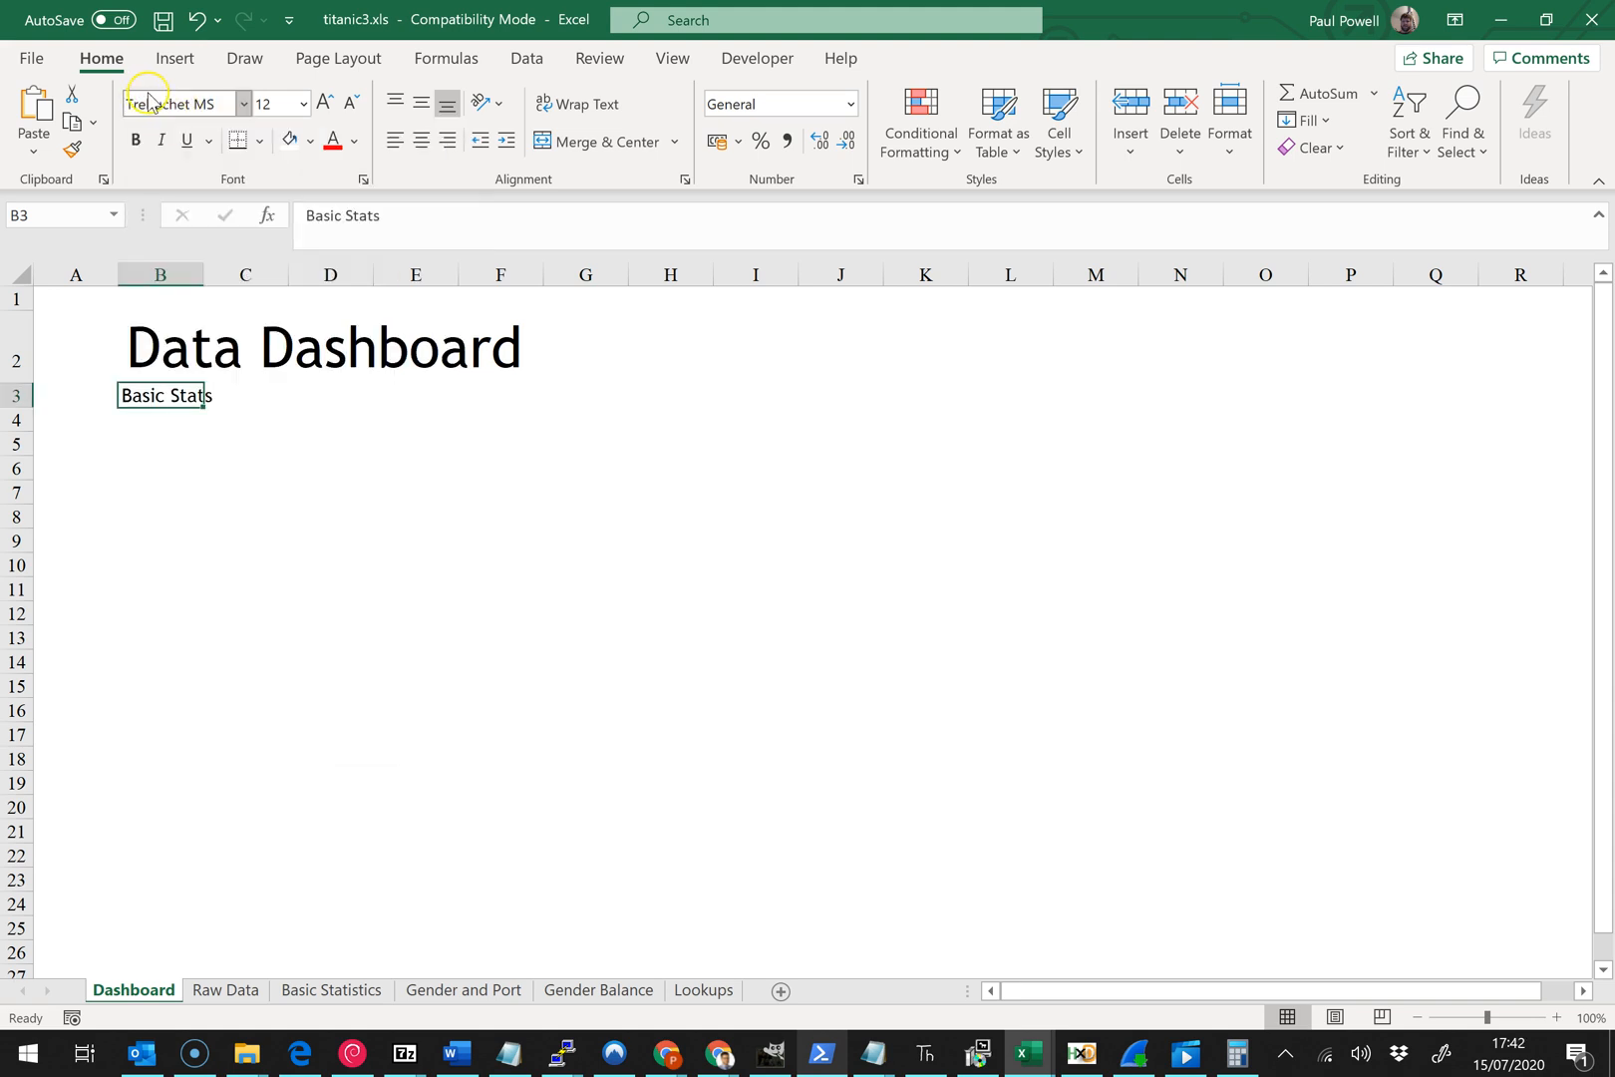
- Try replacing the Basic Stats heading with the title filled down from B2, and restore the heading
key("ctrl+z")
key("ctrl+z")
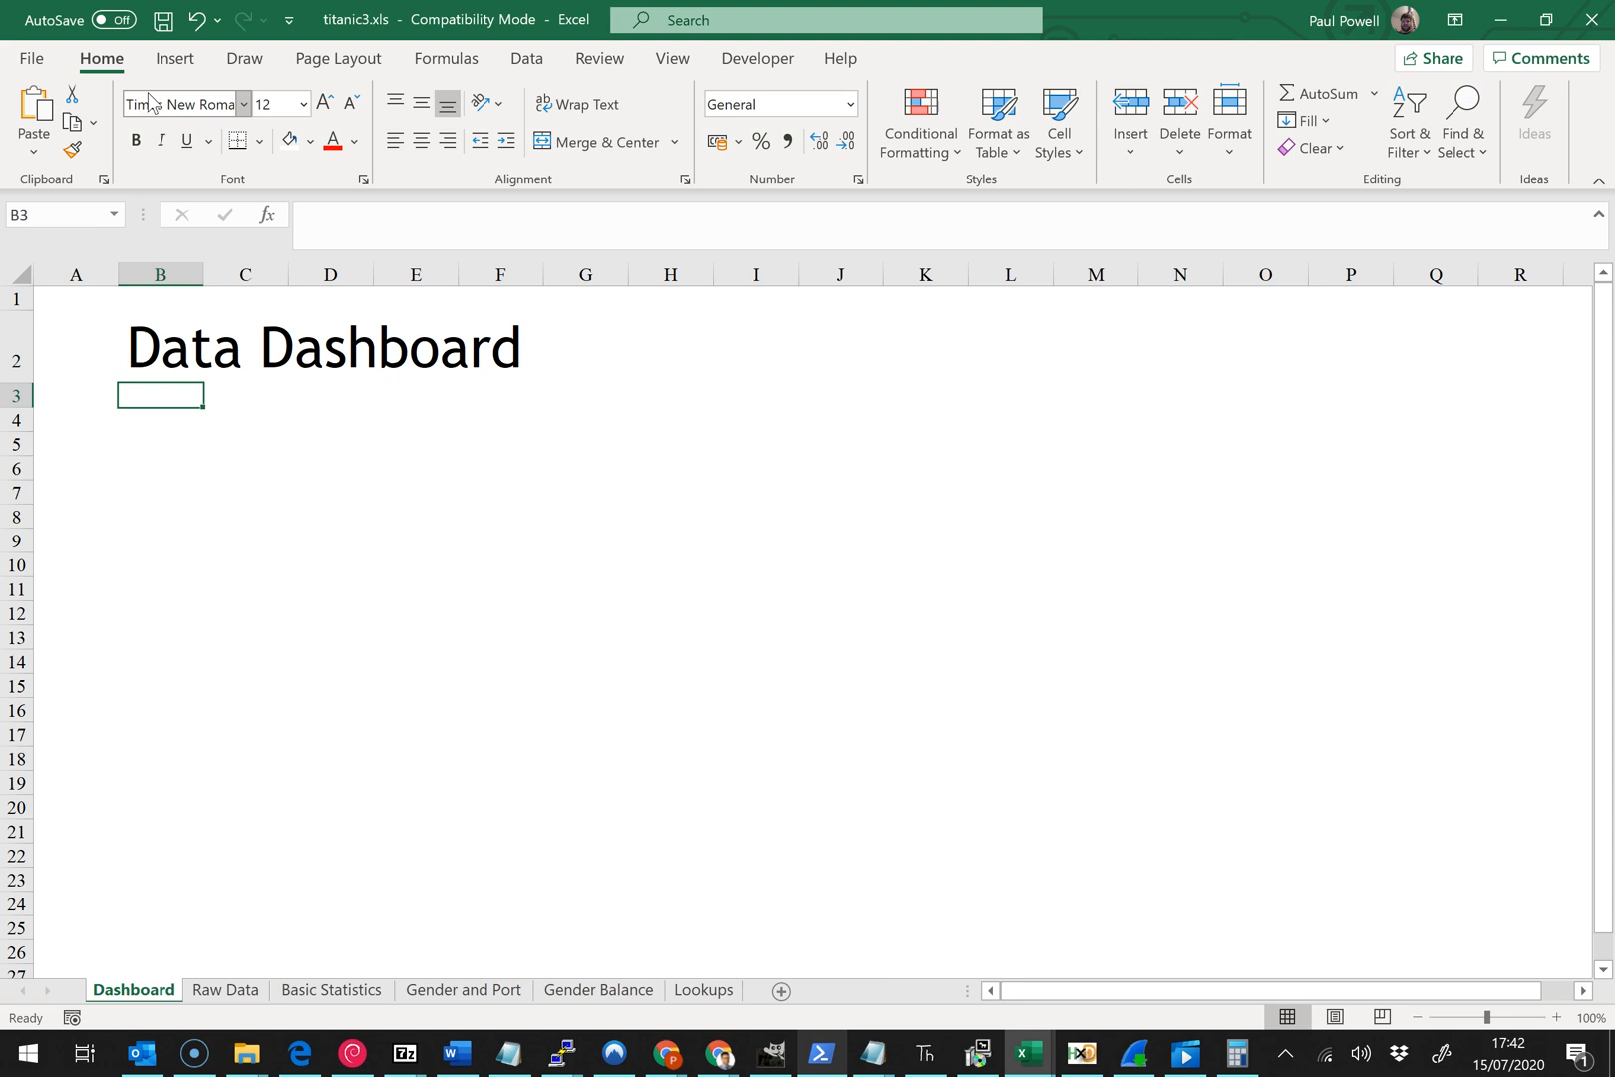
key("ctrl+d")
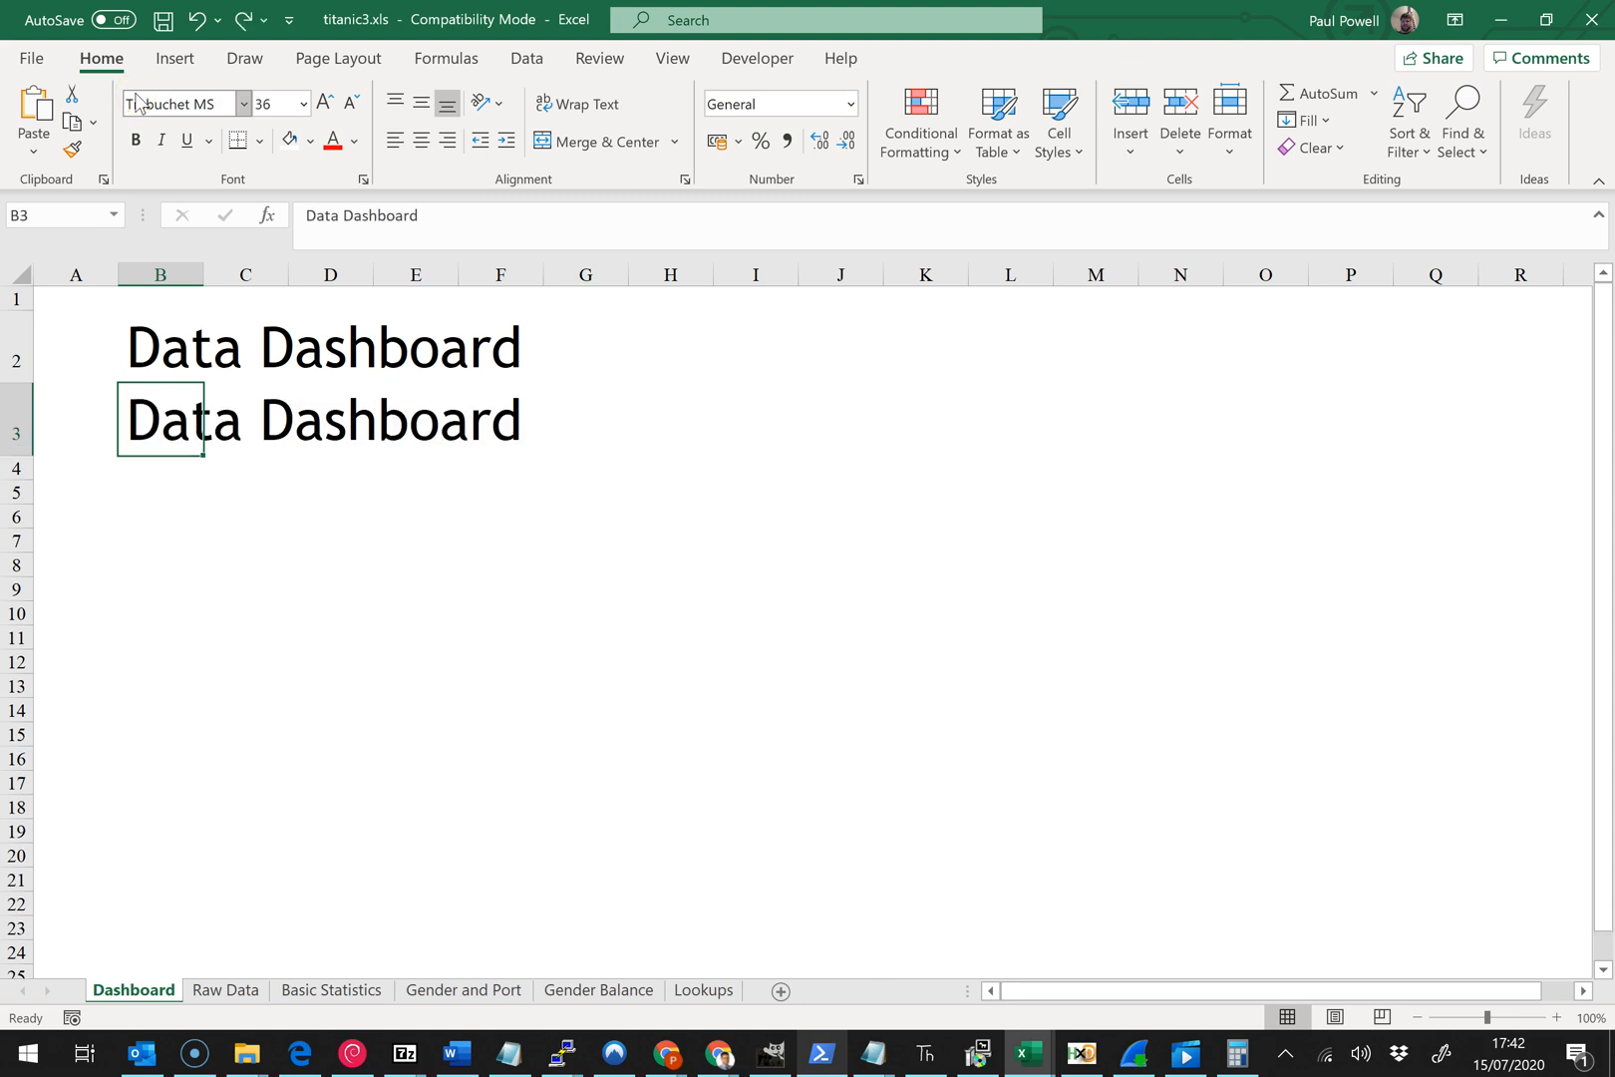
key("ctrl+z")
key("ctrl+z")
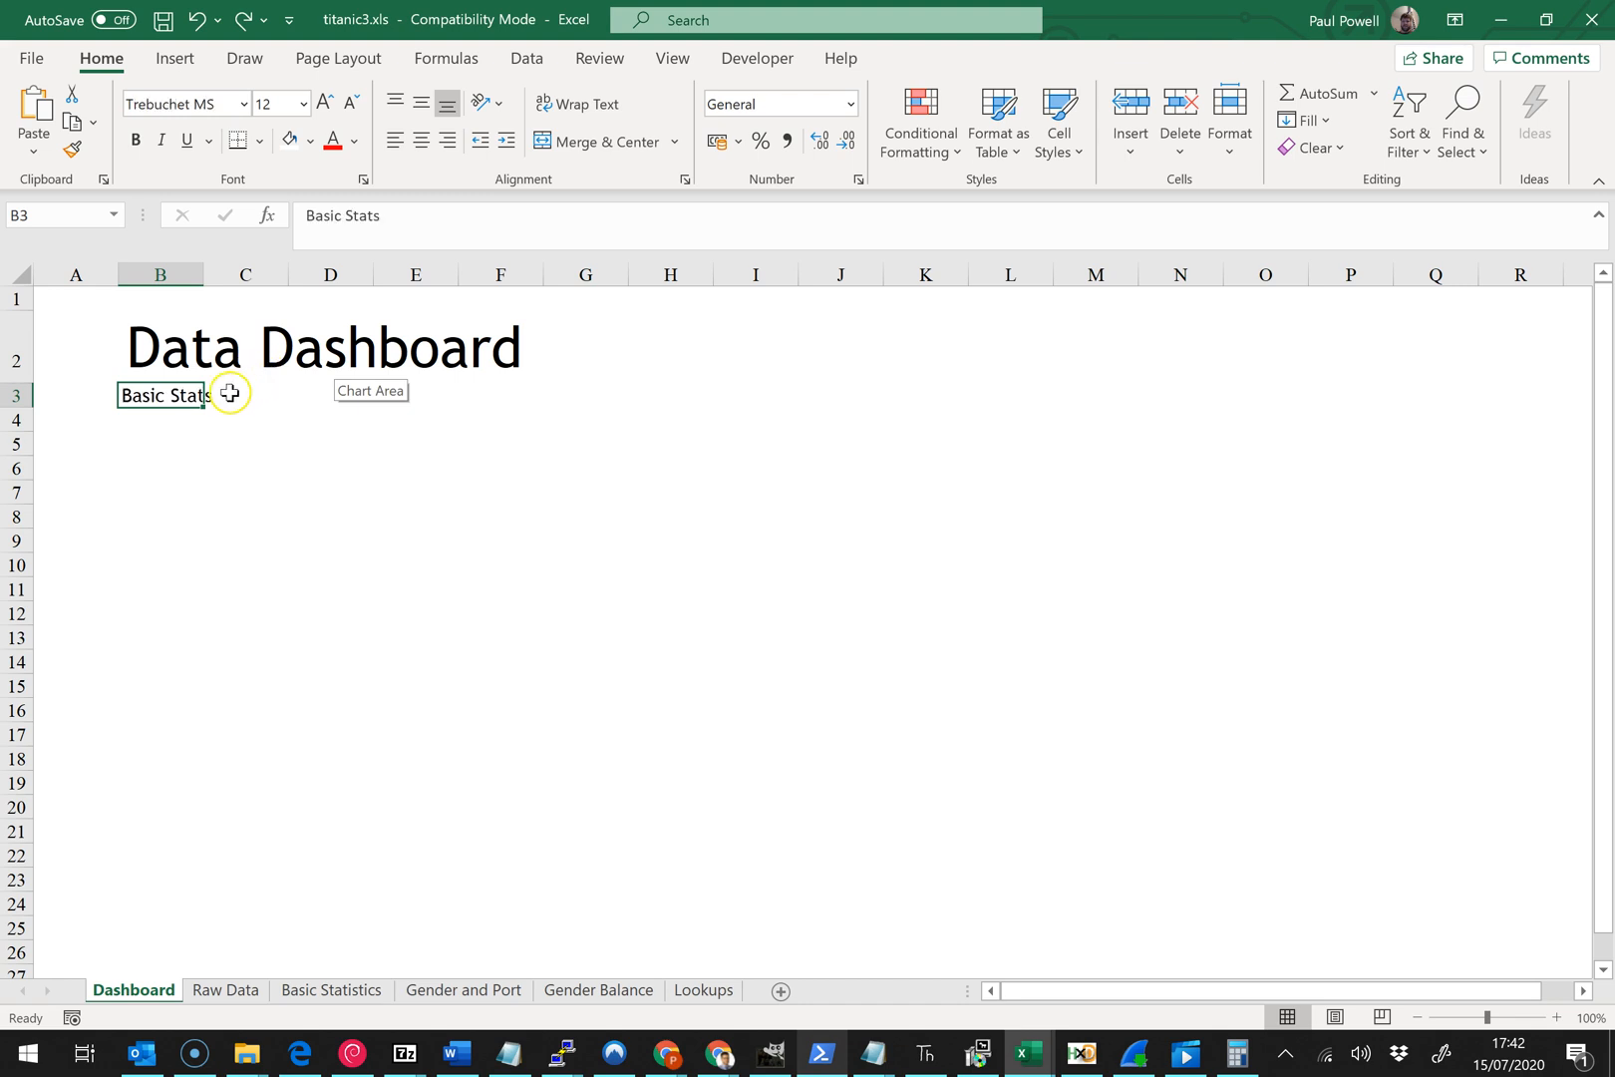
- Increase the font size of the Basic Stats heading by three increments
left_click(324, 103)
left_click(324, 104)
left_click(324, 103)
left_click(177, 477)
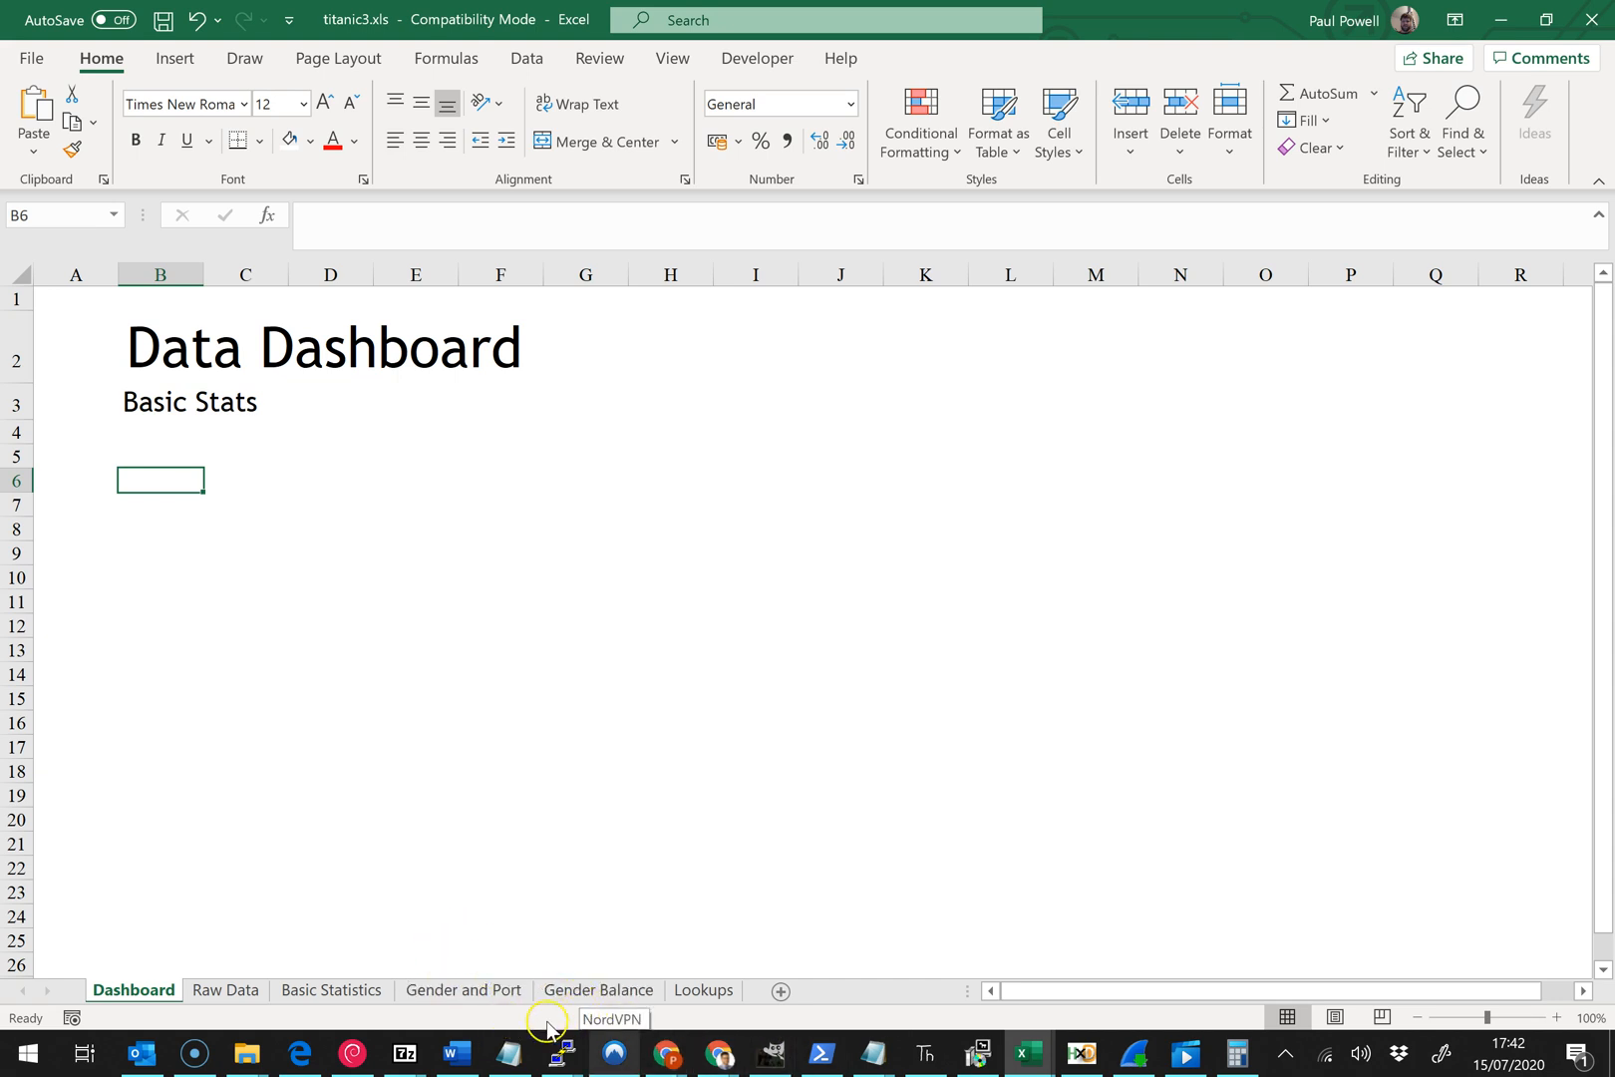
- Link Dashboard cell B4 to the passenger total label with the formula ='Basic Statistics'!B2
left_click(344, 992)
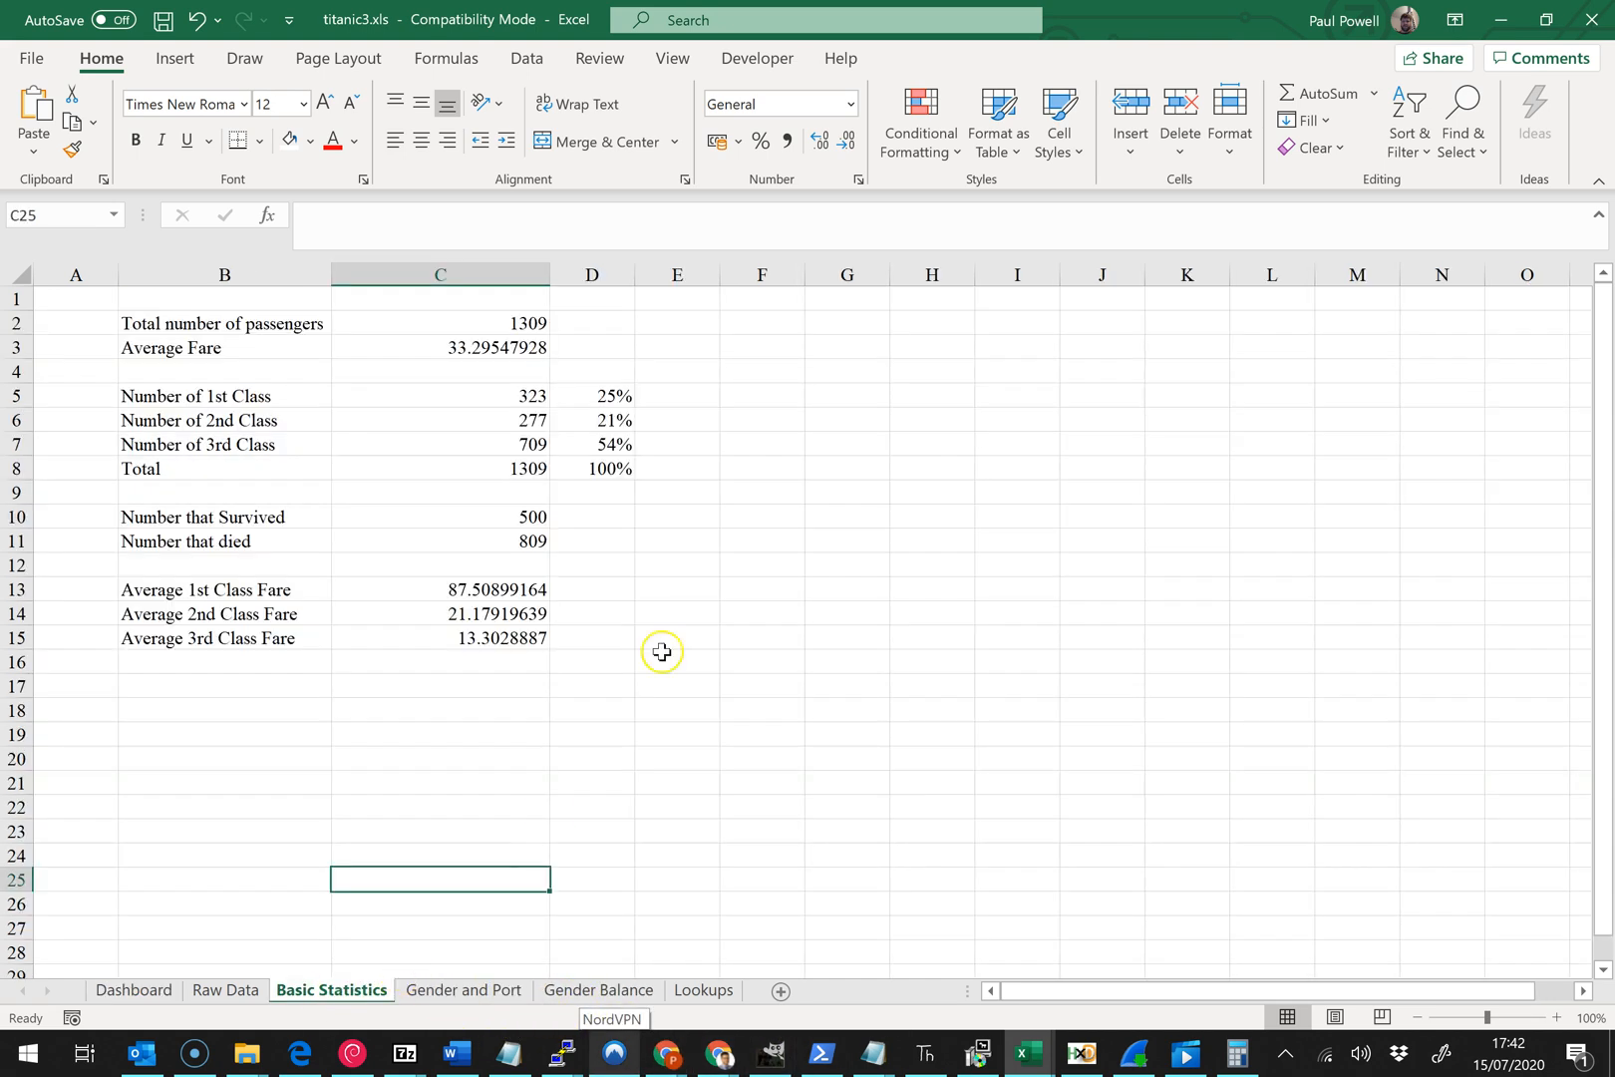
left_click(190, 321)
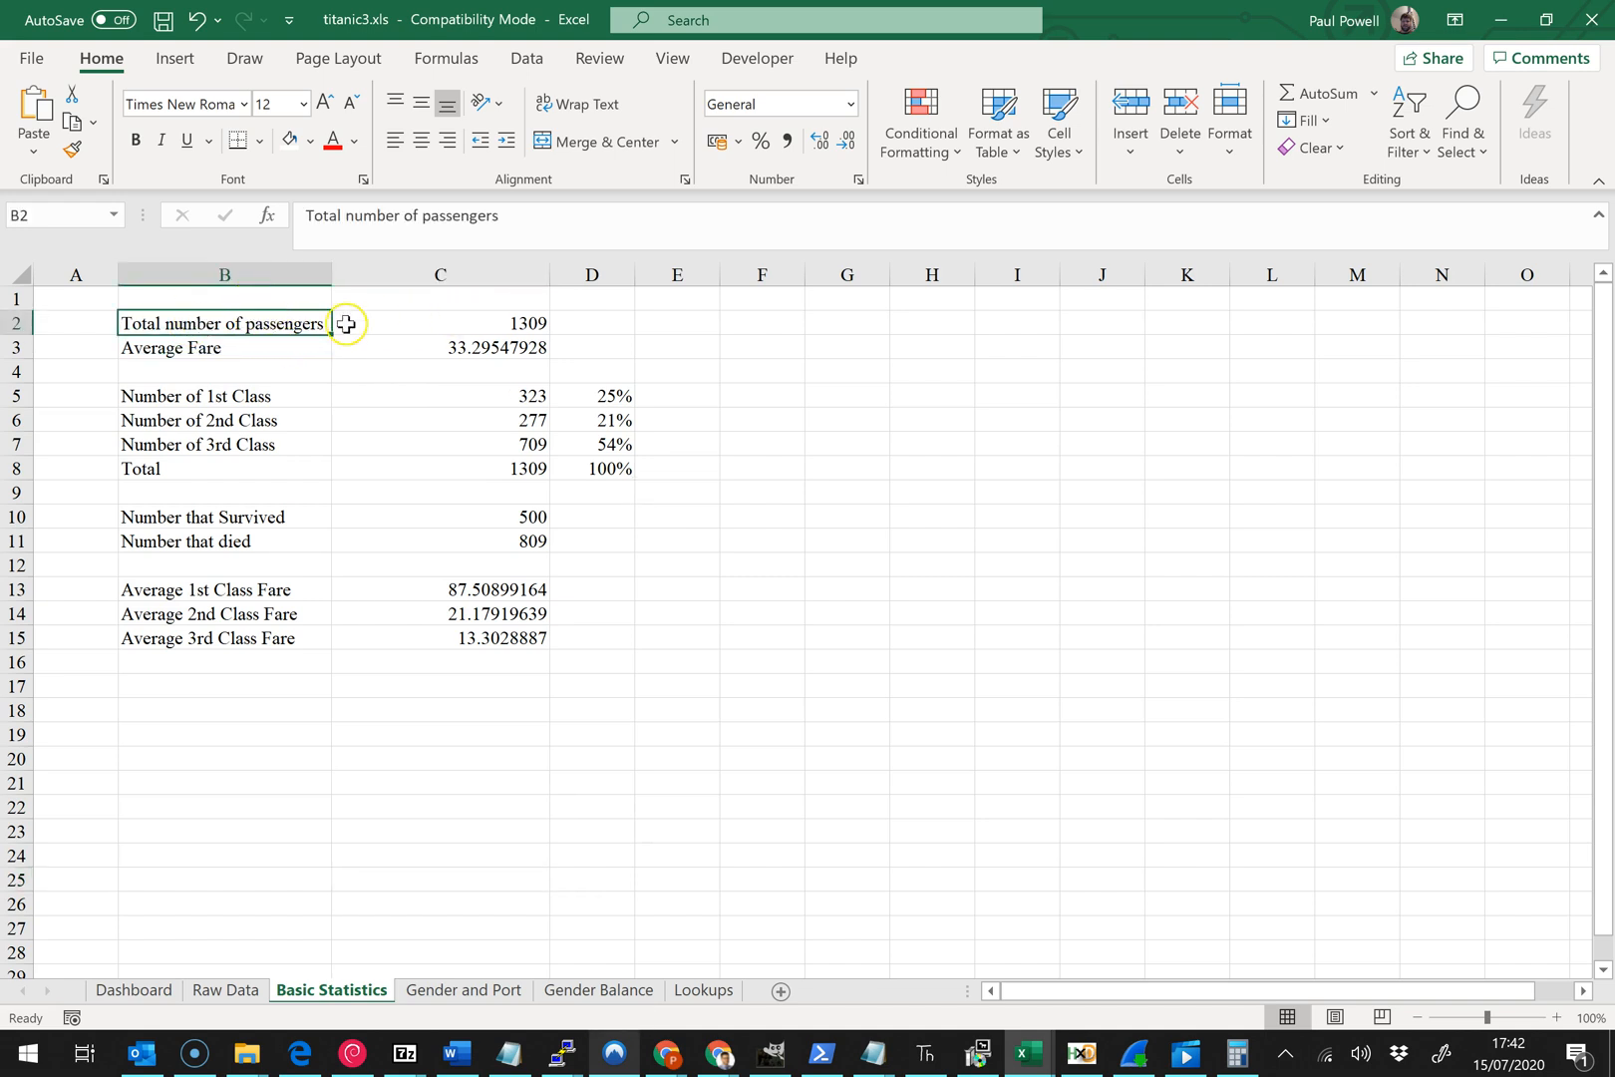
left_click(223, 995)
left_click(140, 990)
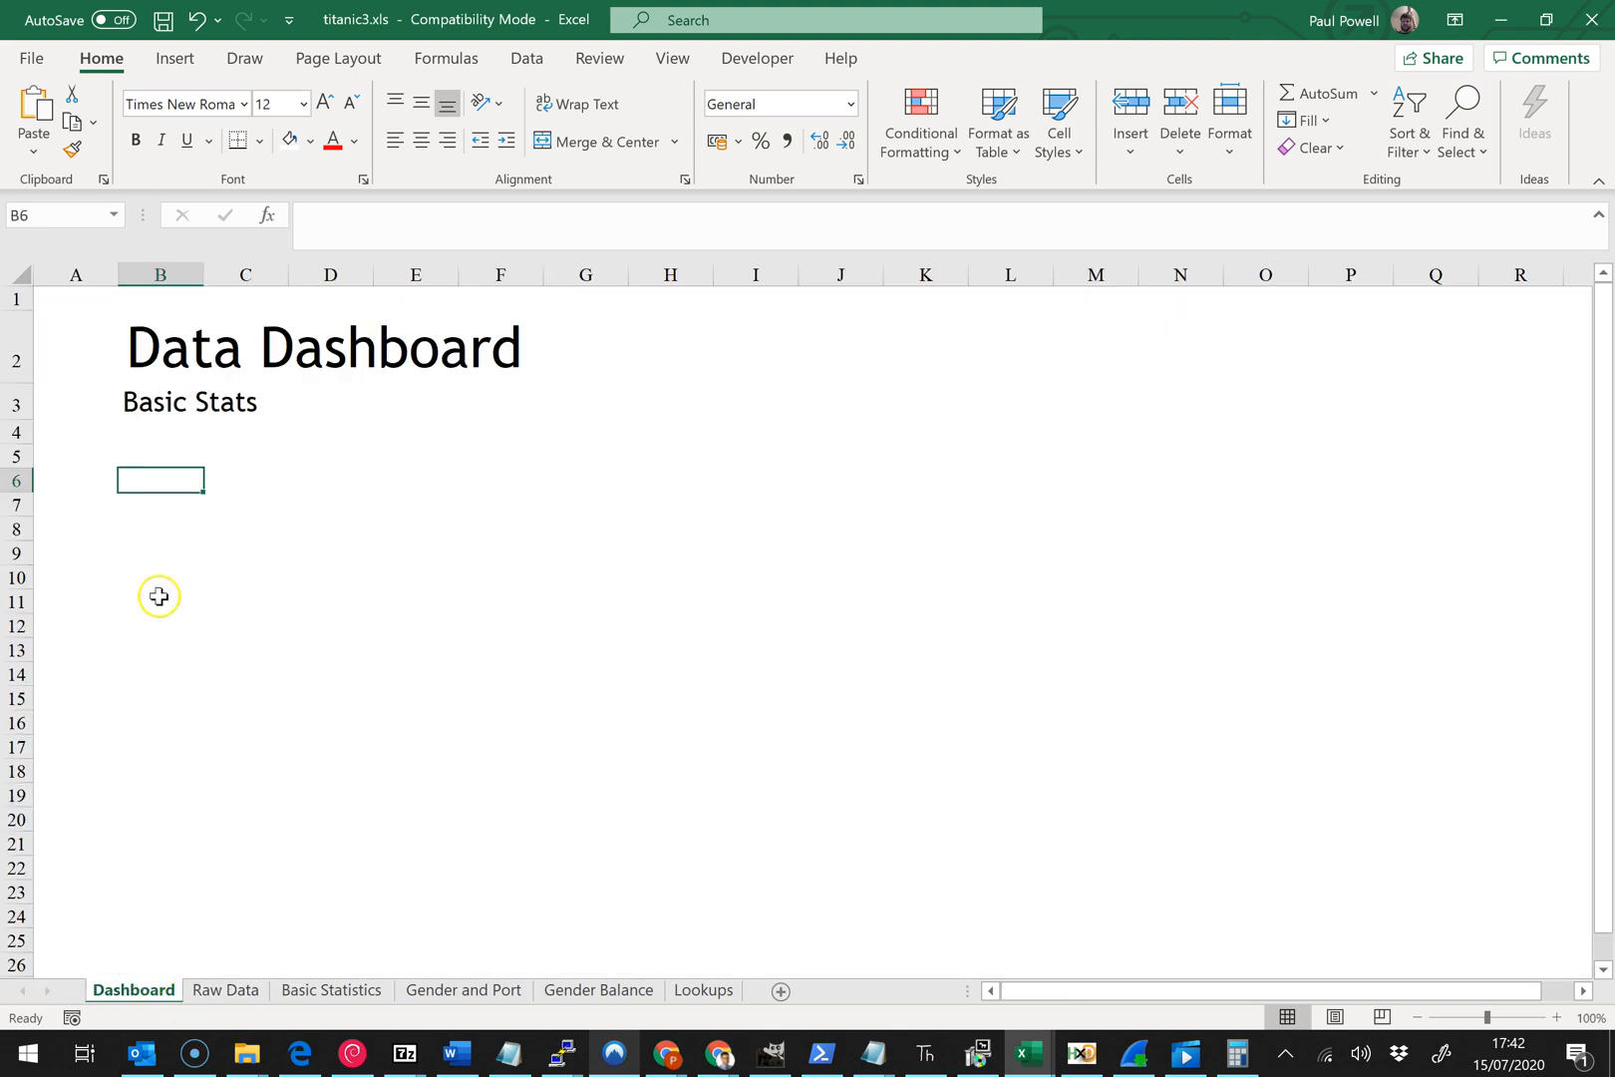
left_click(172, 430)
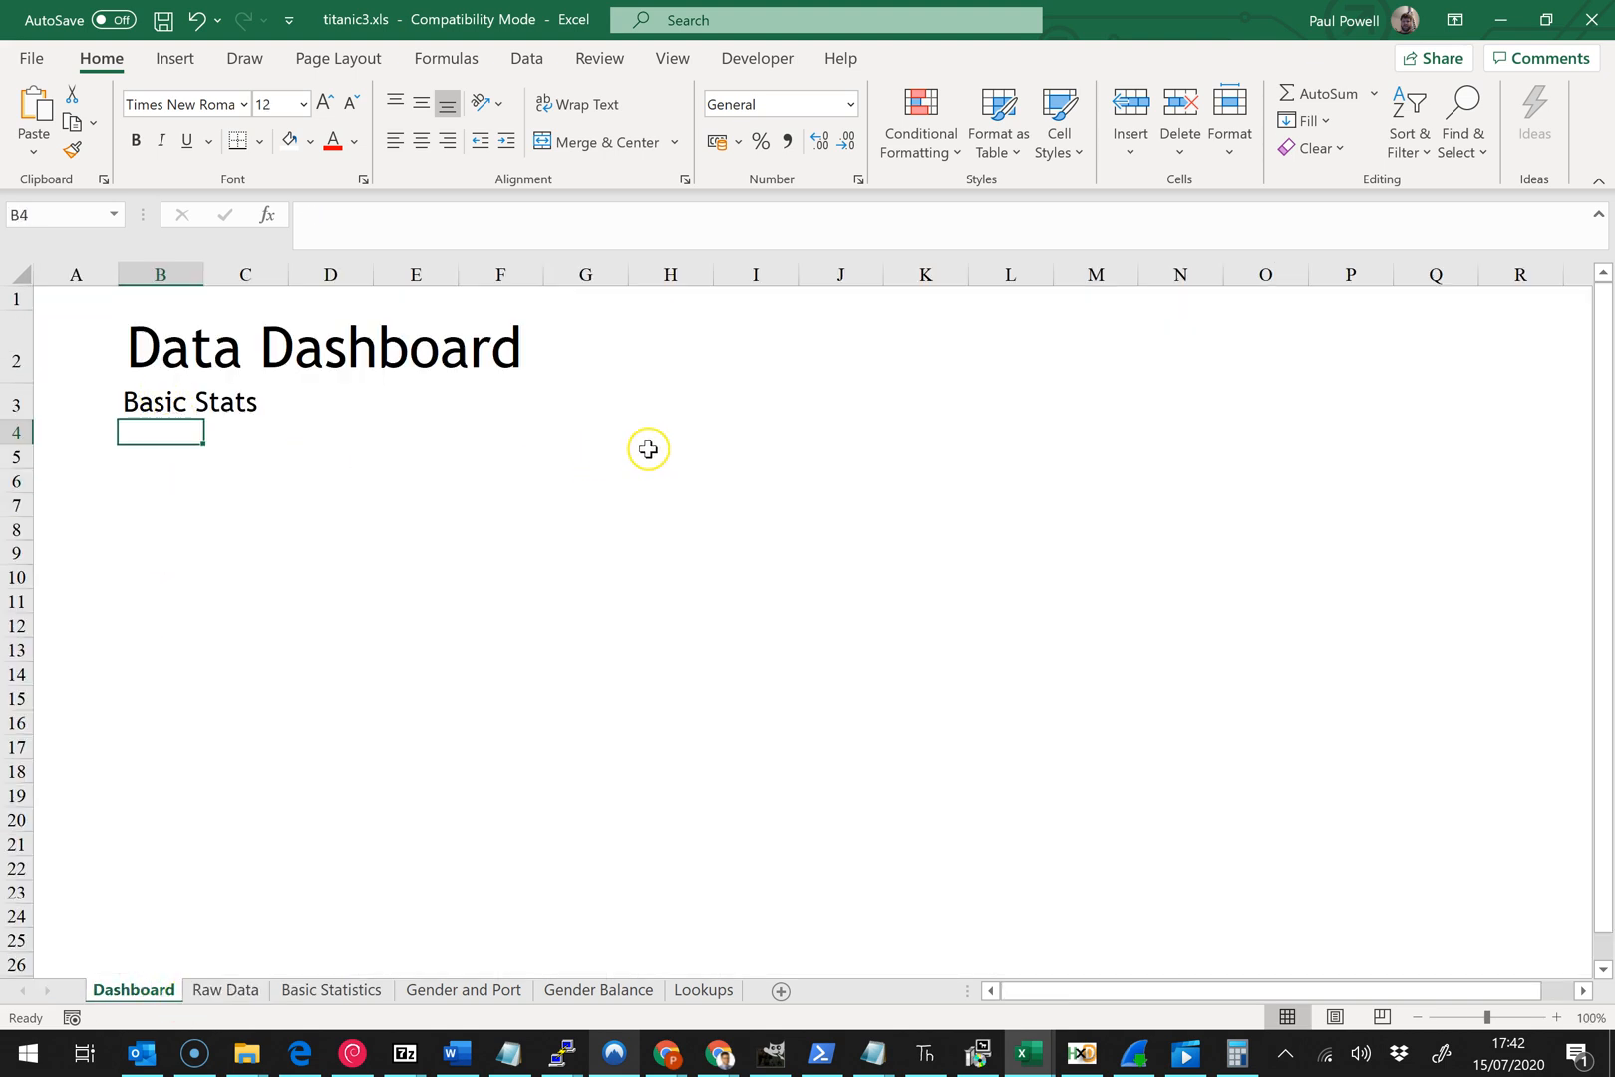
type("=")
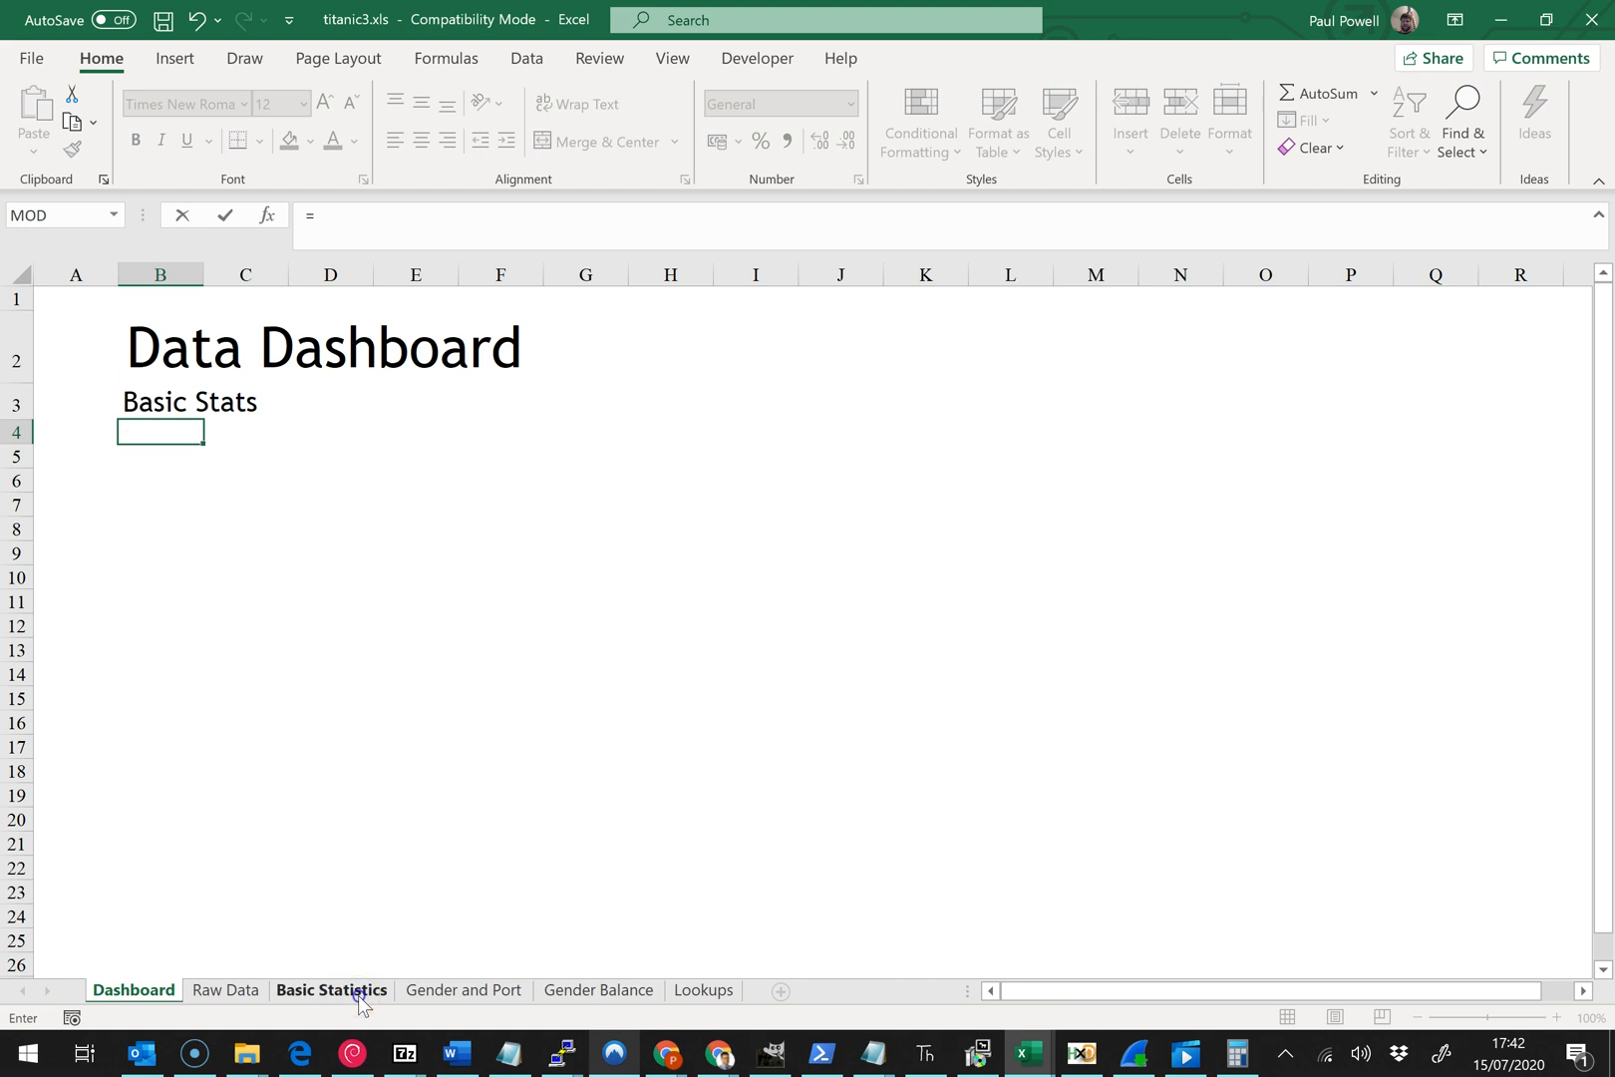
left_click(354, 992)
left_click(209, 324)
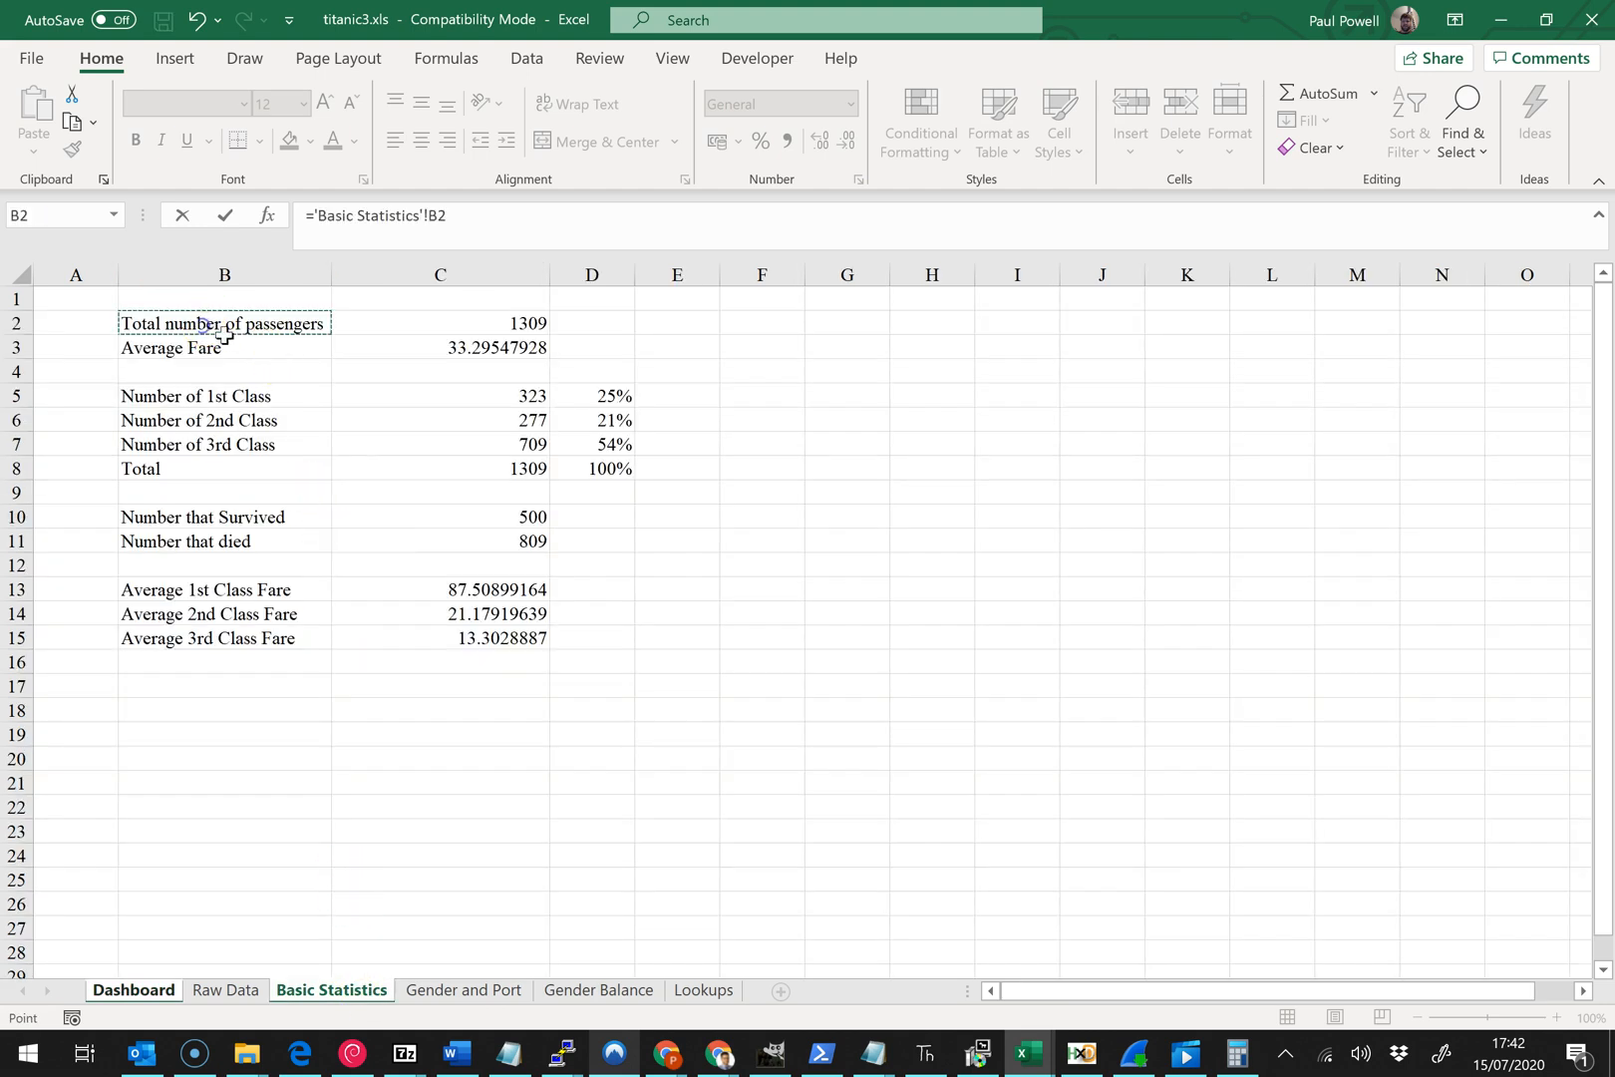
key("Return")
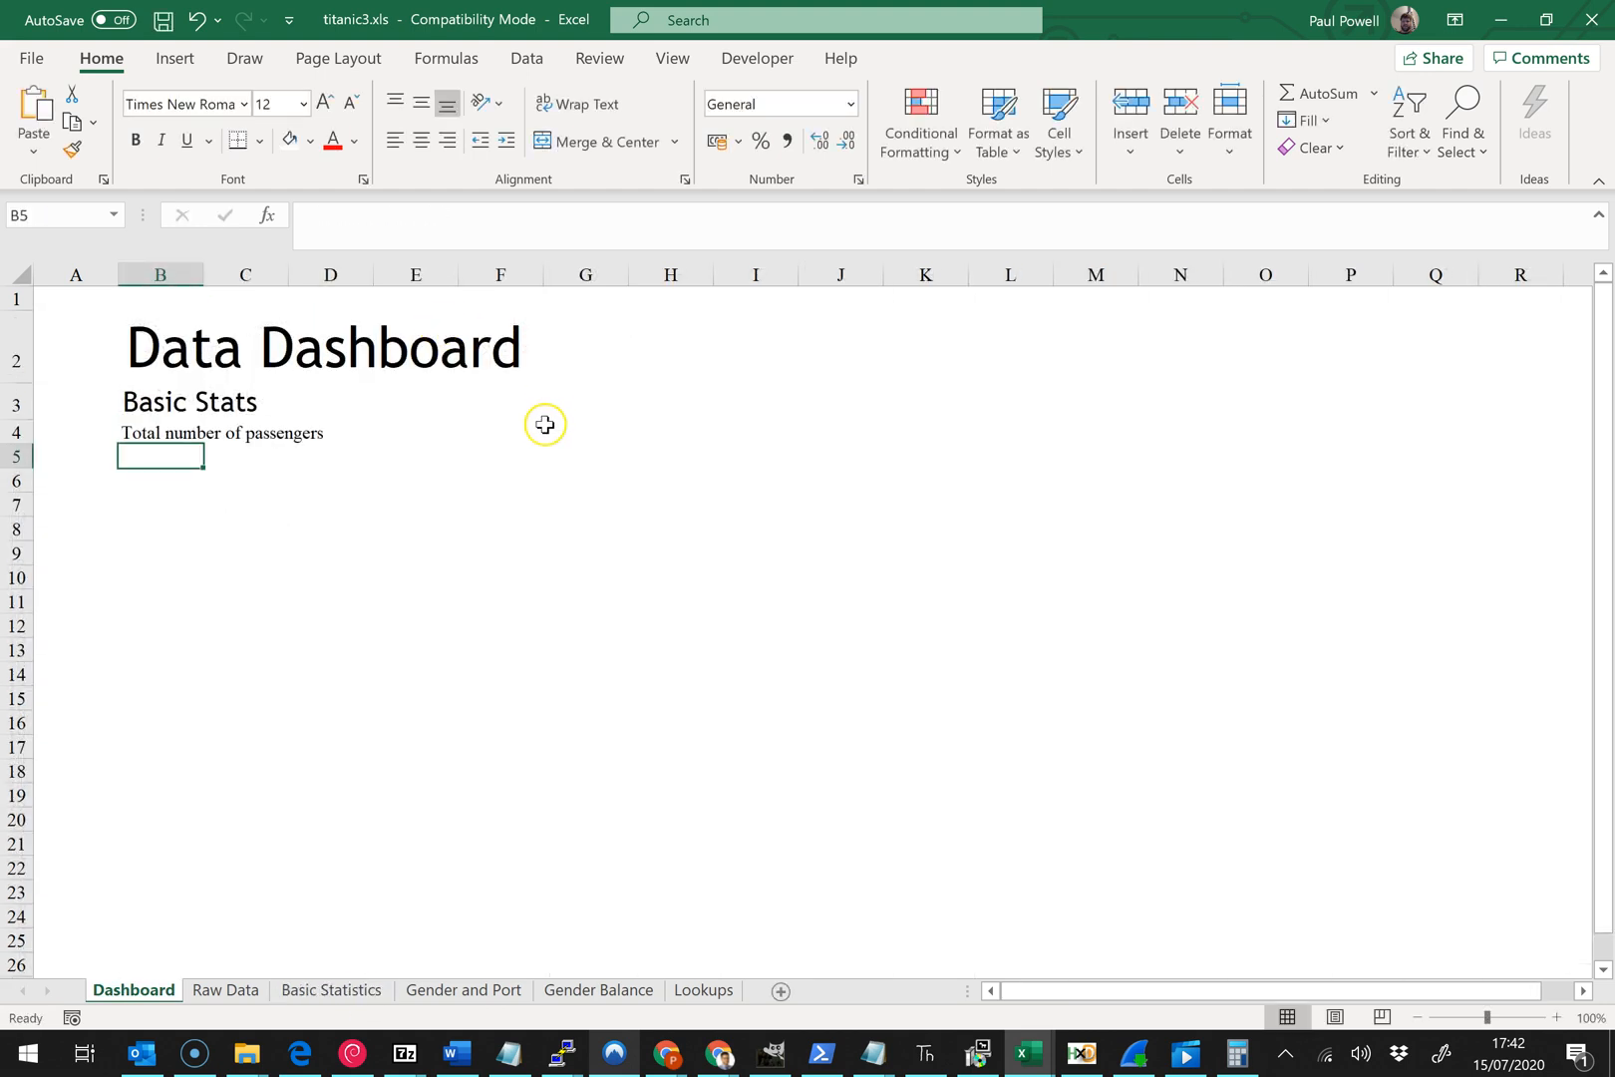
- Fill the link formula from B4 across to column C and down to row 13
key("Up")
left_click(210, 444)
left_click_drag(205, 446, 305, 652)
left_click(225, 600)
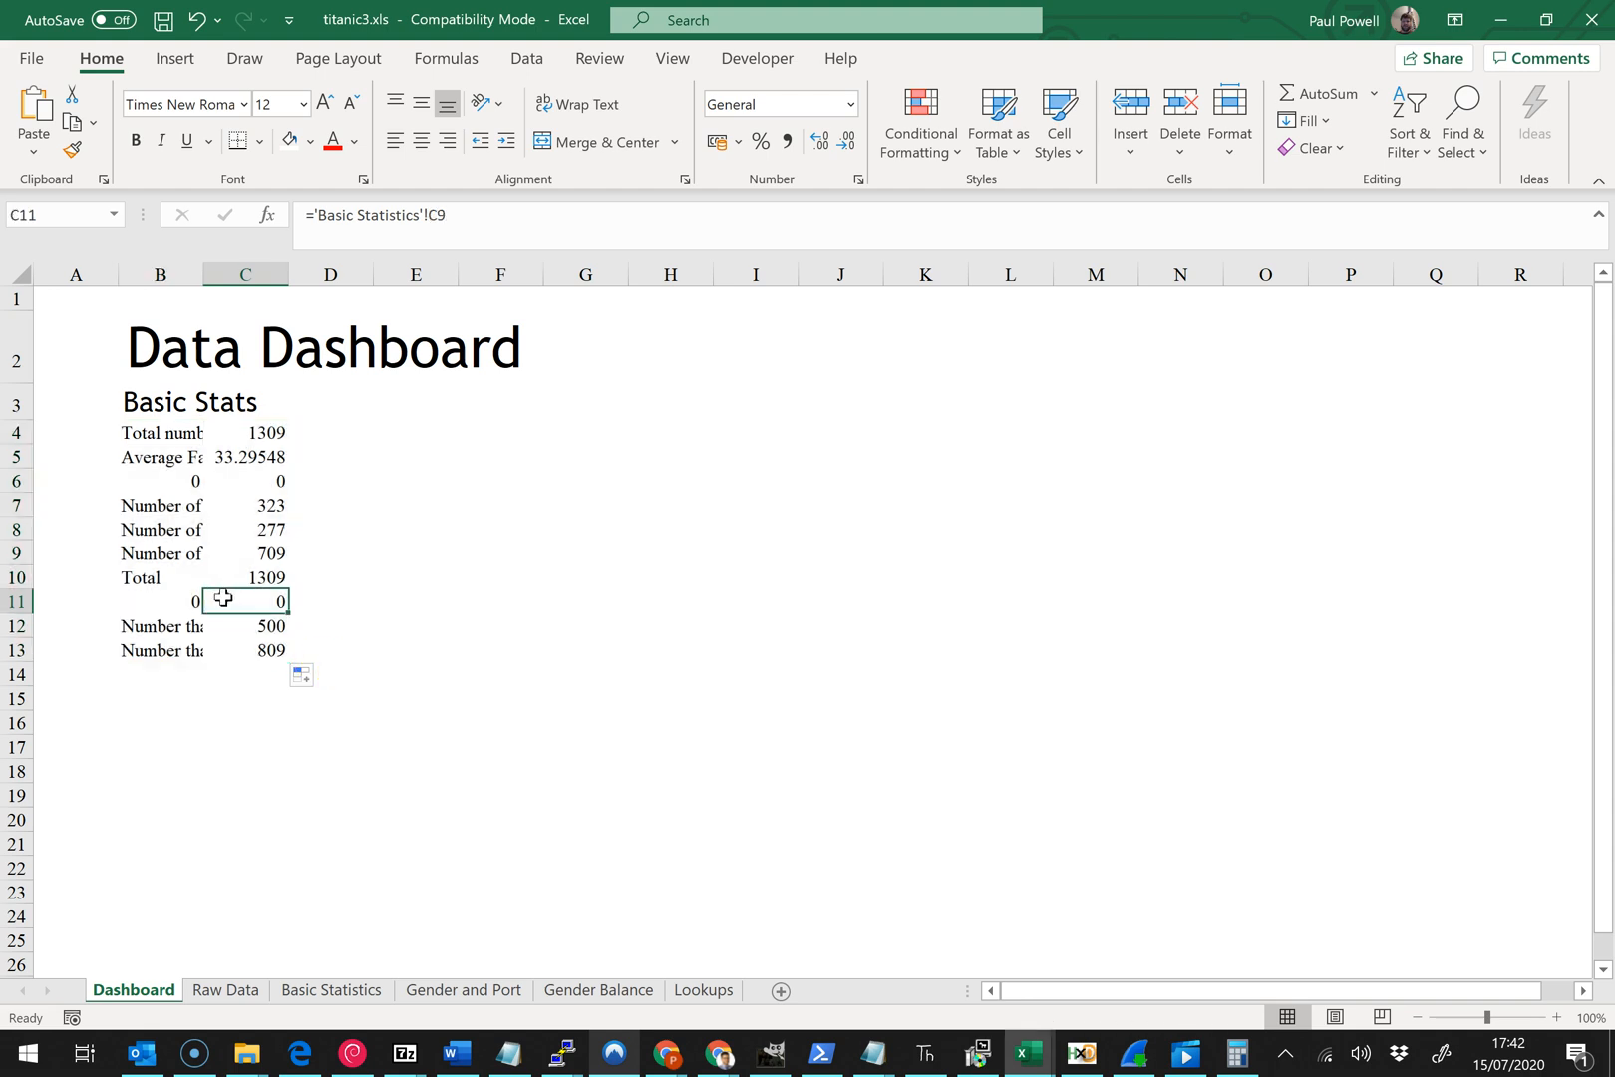
- Widen column B so that the full statistic labels fit
left_click_drag(197, 269, 370, 275)
left_click(283, 502)
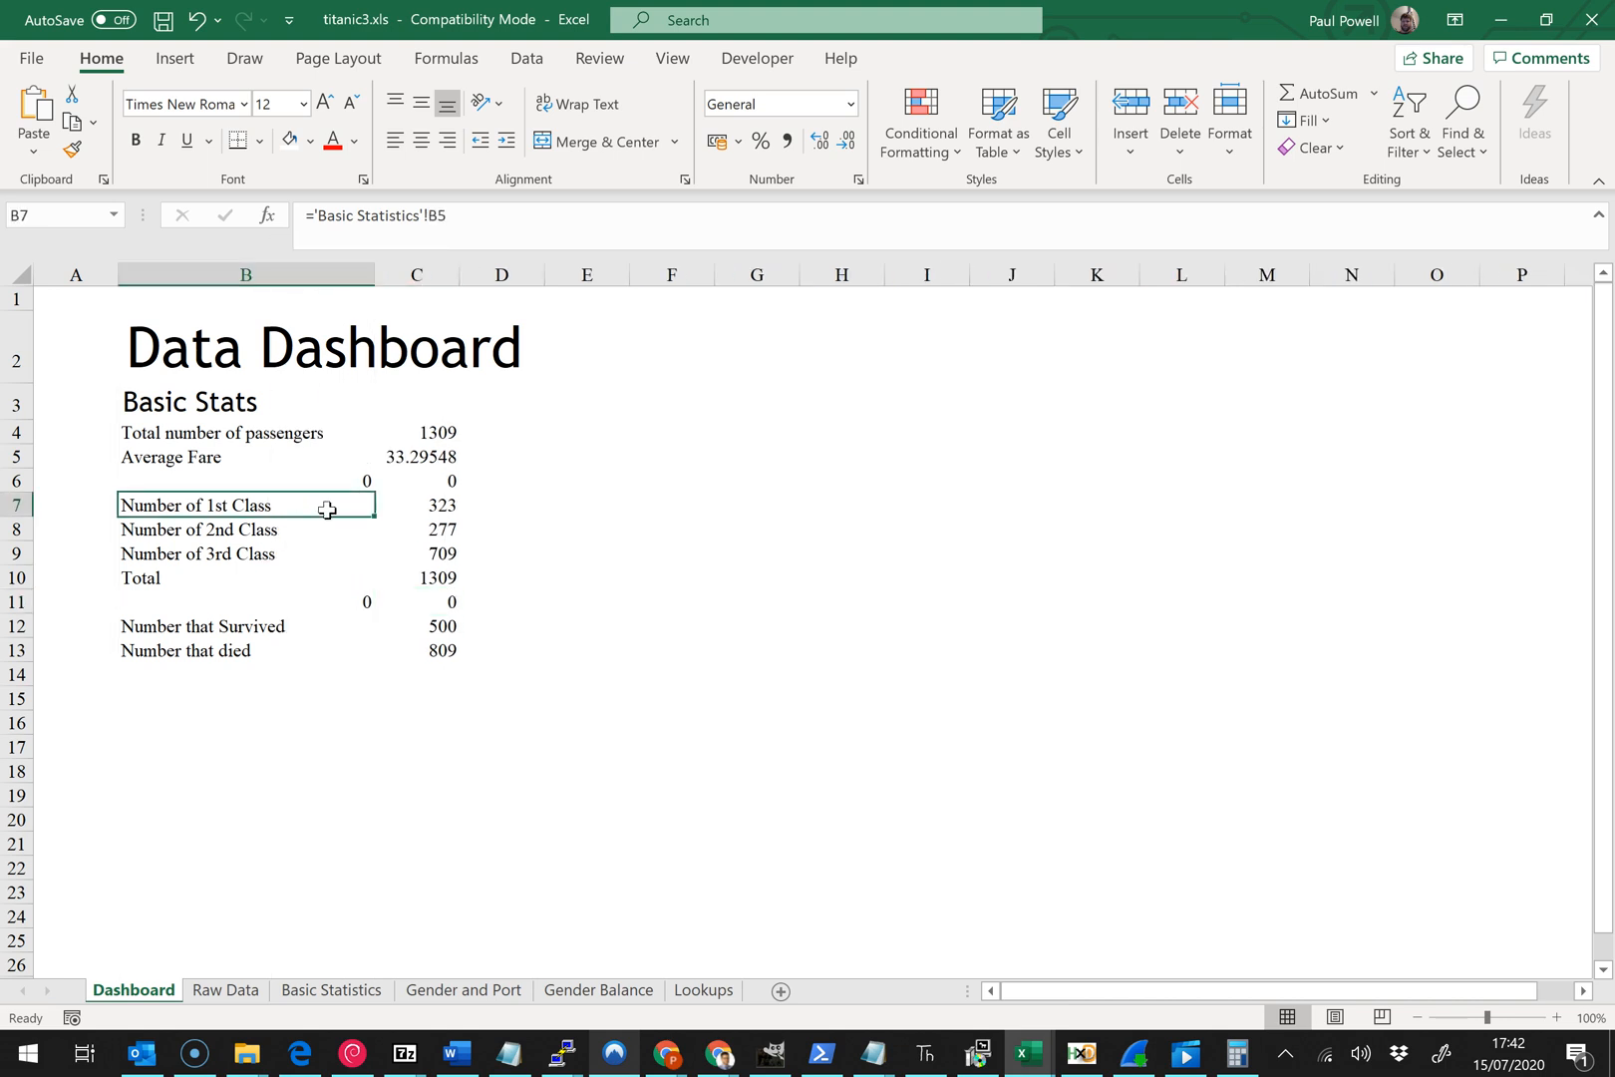
left_click_drag(194, 429, 419, 650)
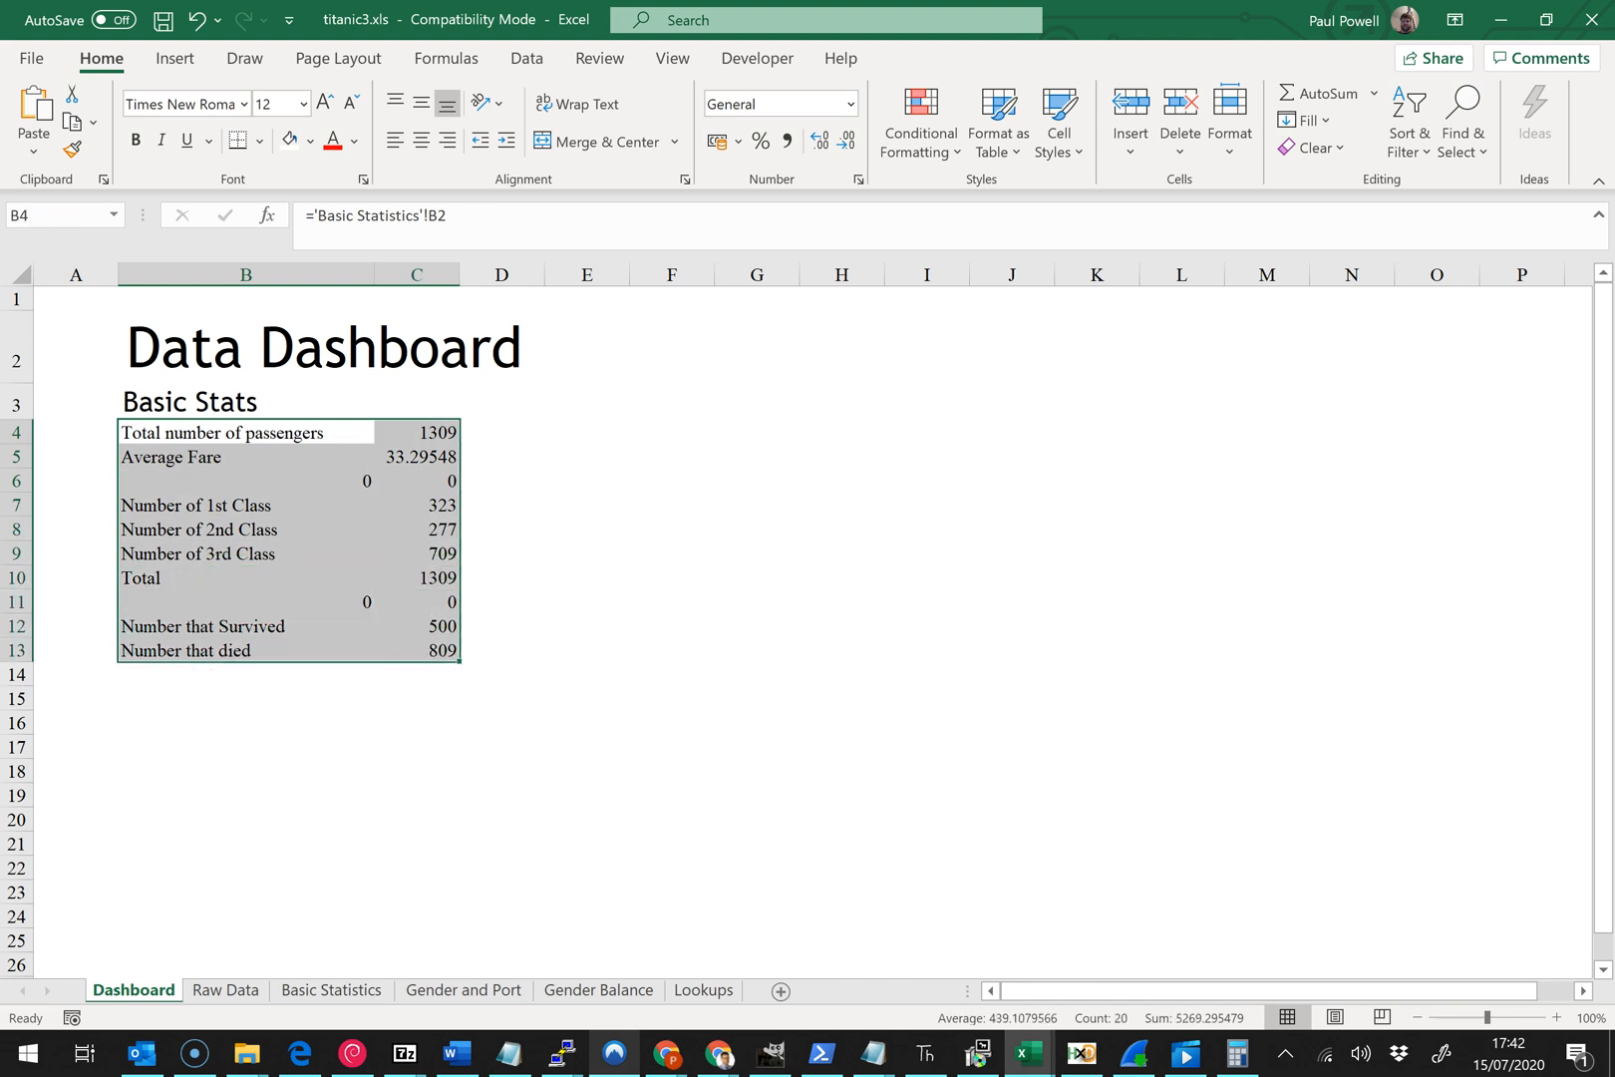
left_click(261, 141)
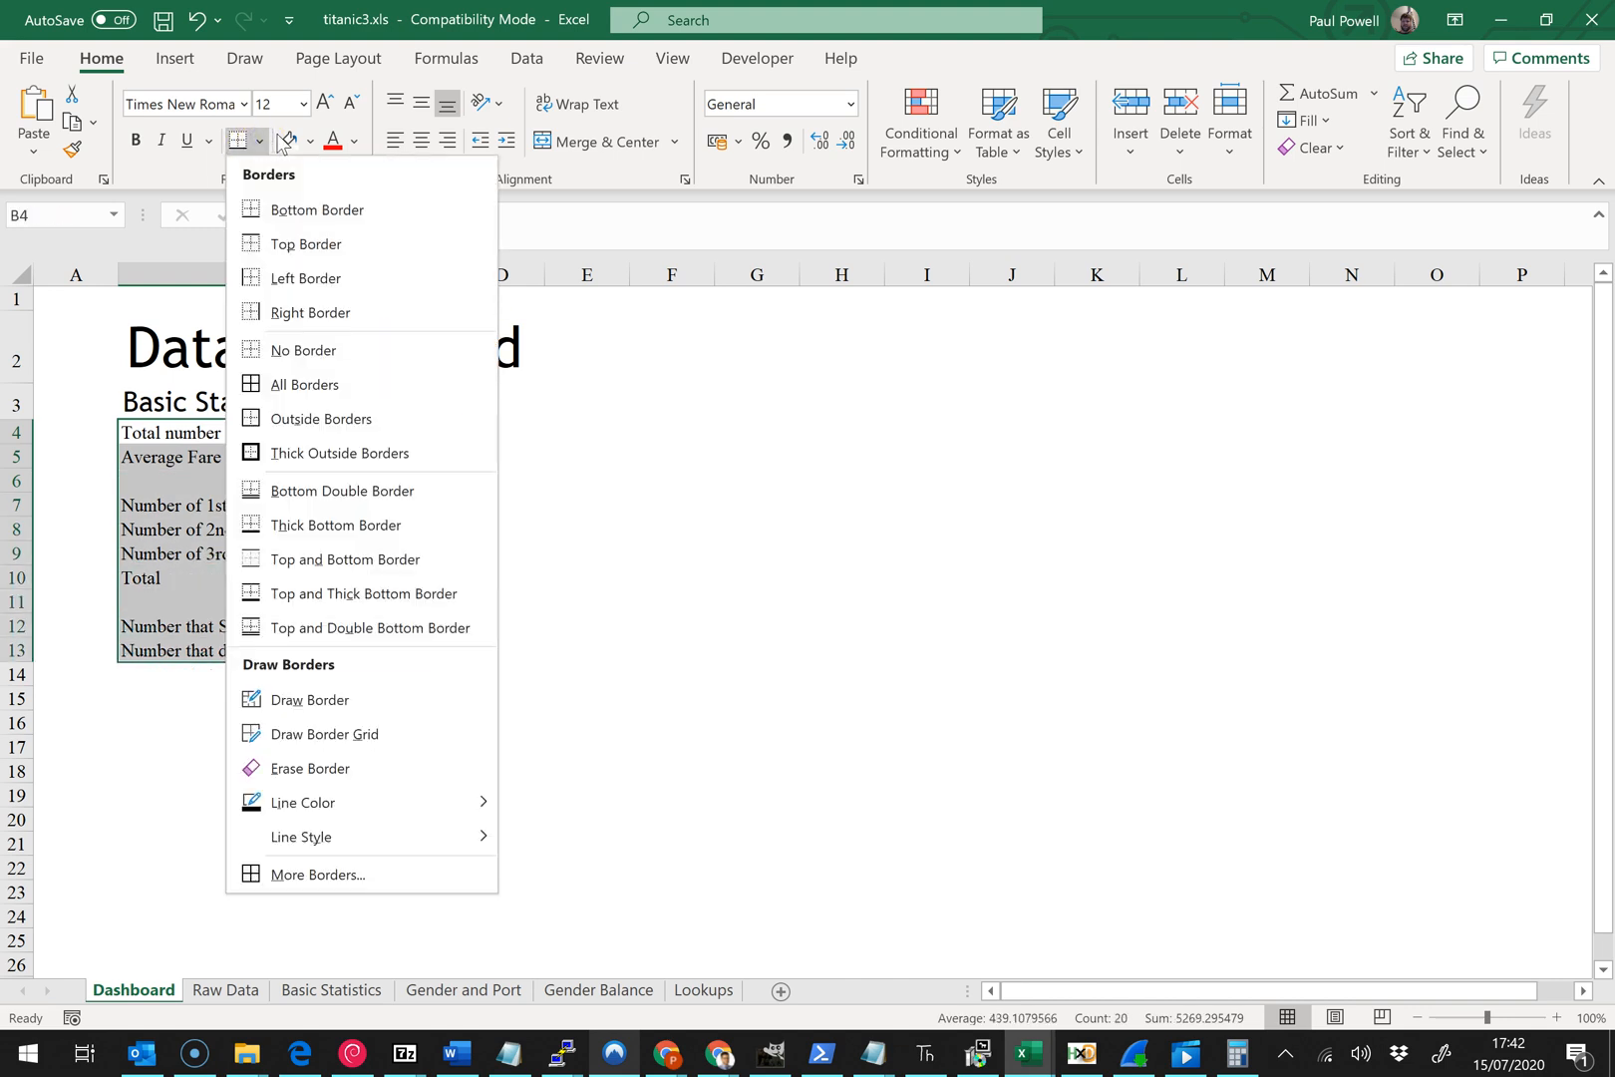
left_click(162, 458)
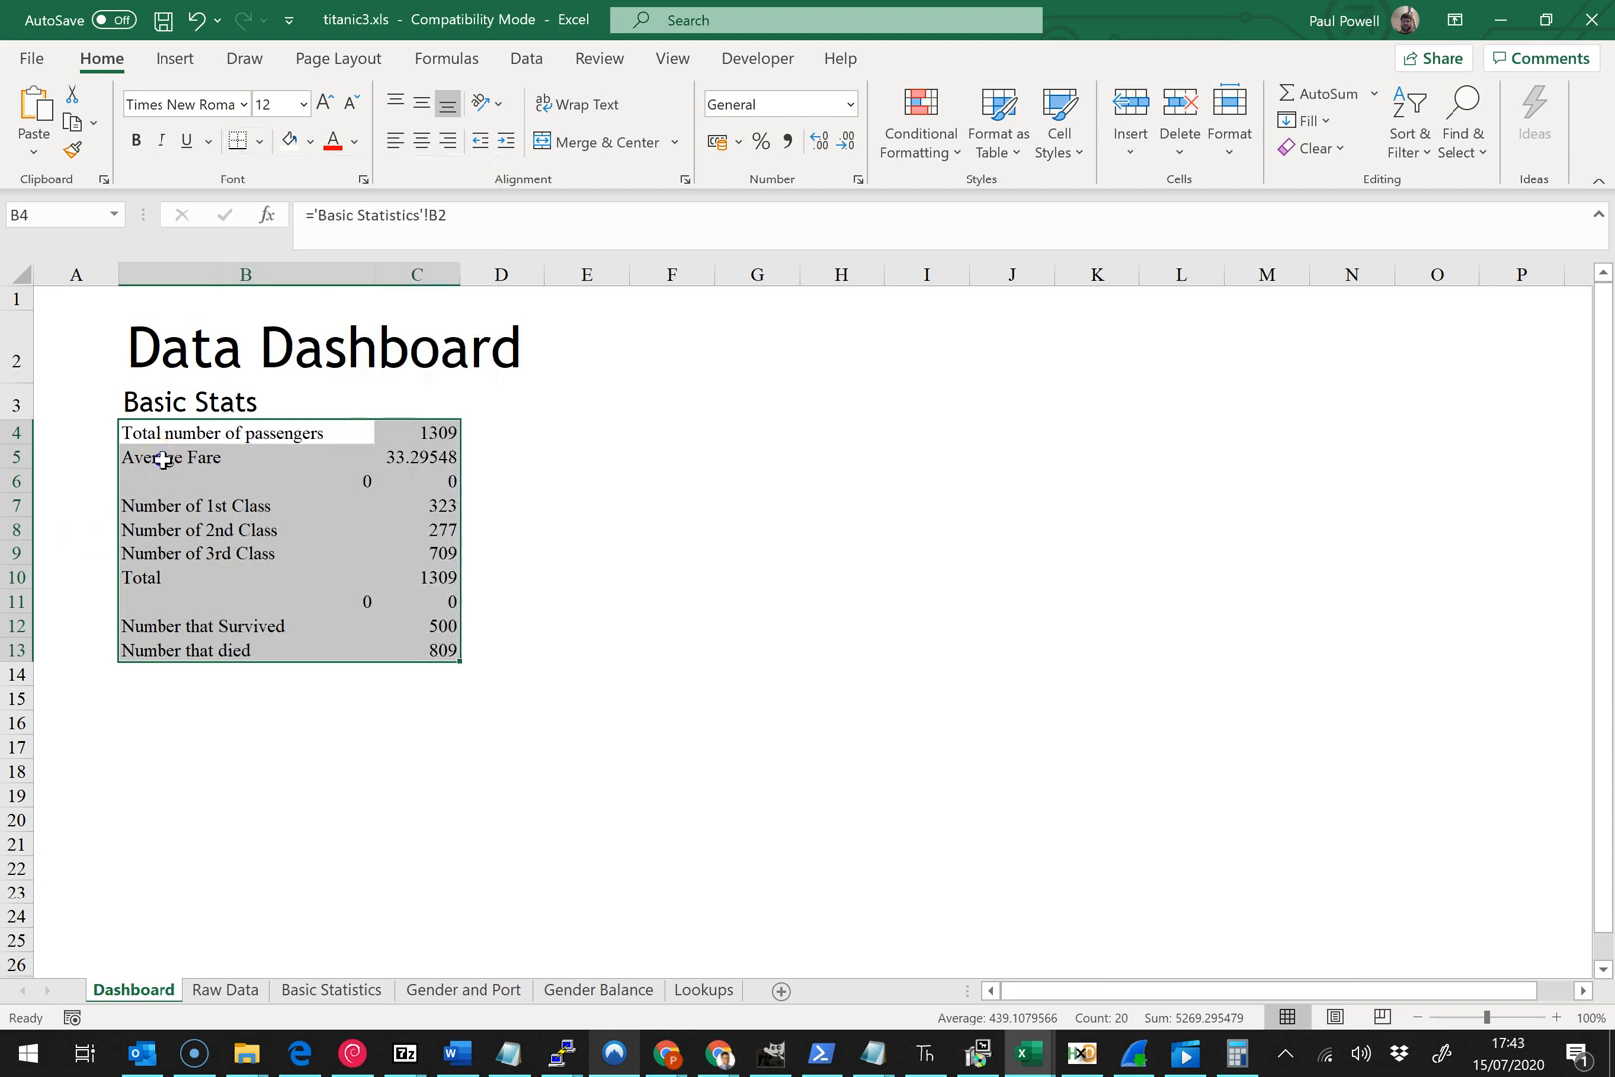
- Apply All Borders to the three statistics blocks B4:C5, B7:C10 and B12:C13
left_click_drag(148, 429, 422, 458)
left_click(263, 141)
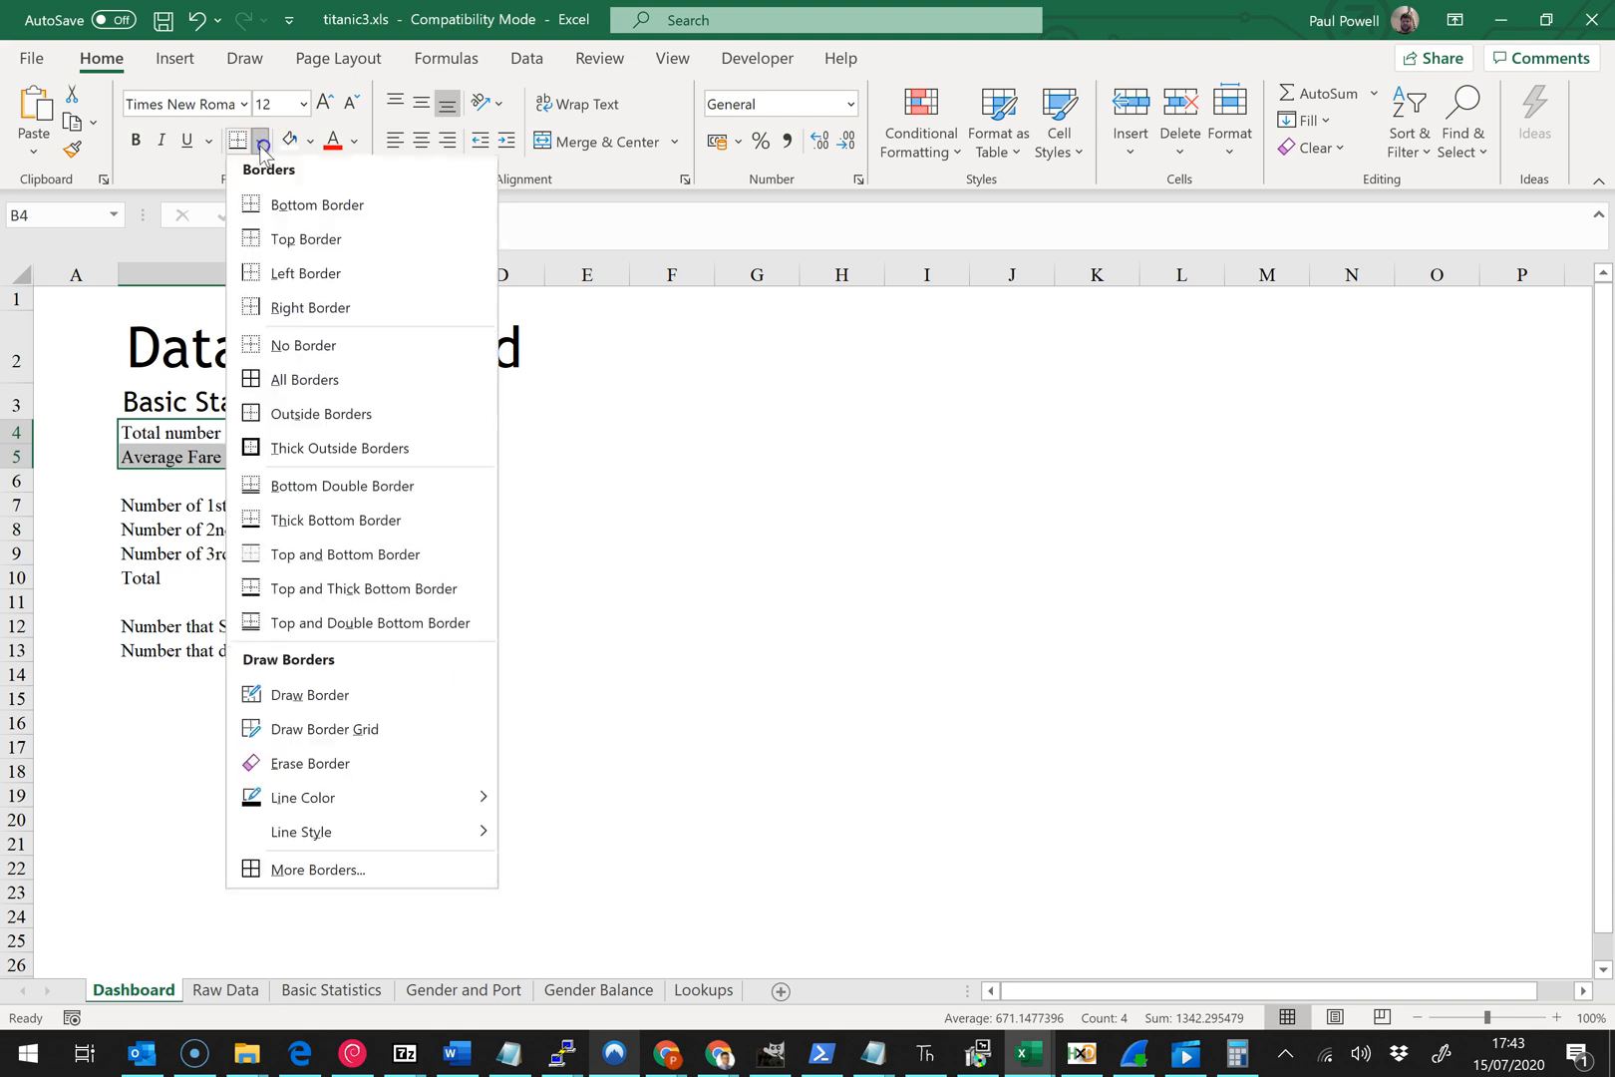
left_click(327, 387)
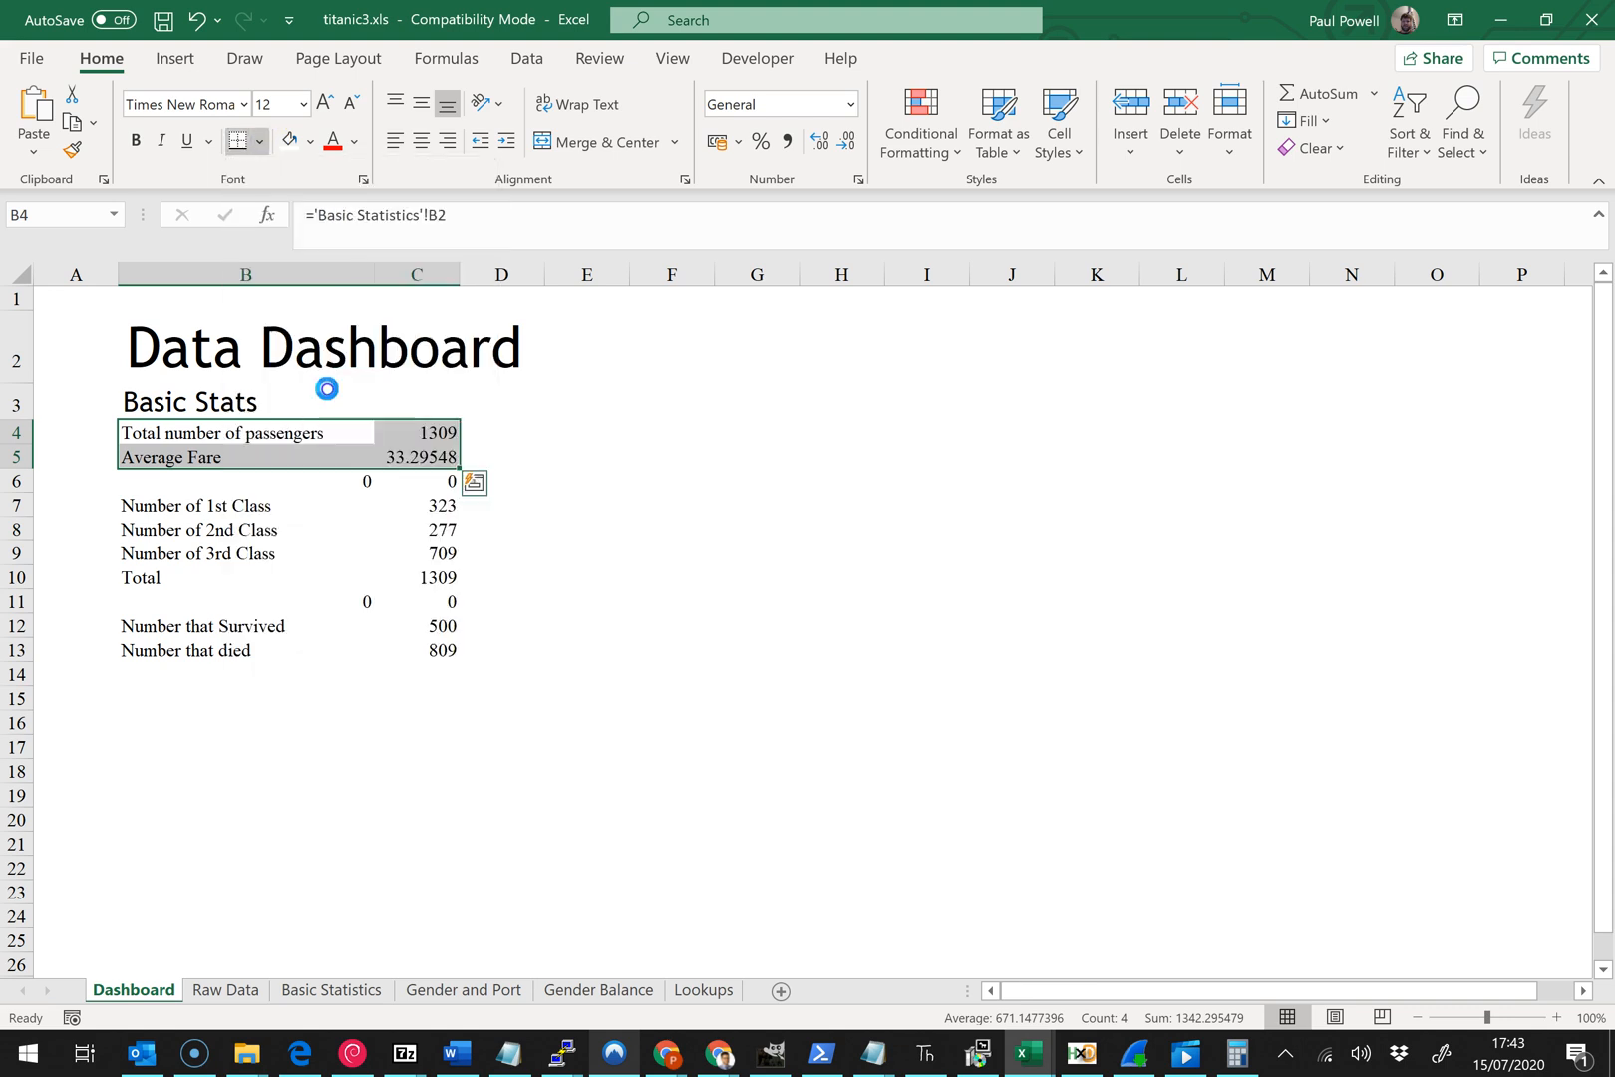
left_click_drag(150, 506, 419, 578)
left_click(237, 139)
left_click_drag(160, 624, 436, 646)
left_click(237, 139)
- Clear the linked zeros from the spacer cells B6, C6, B11 and C11
left_click(362, 482)
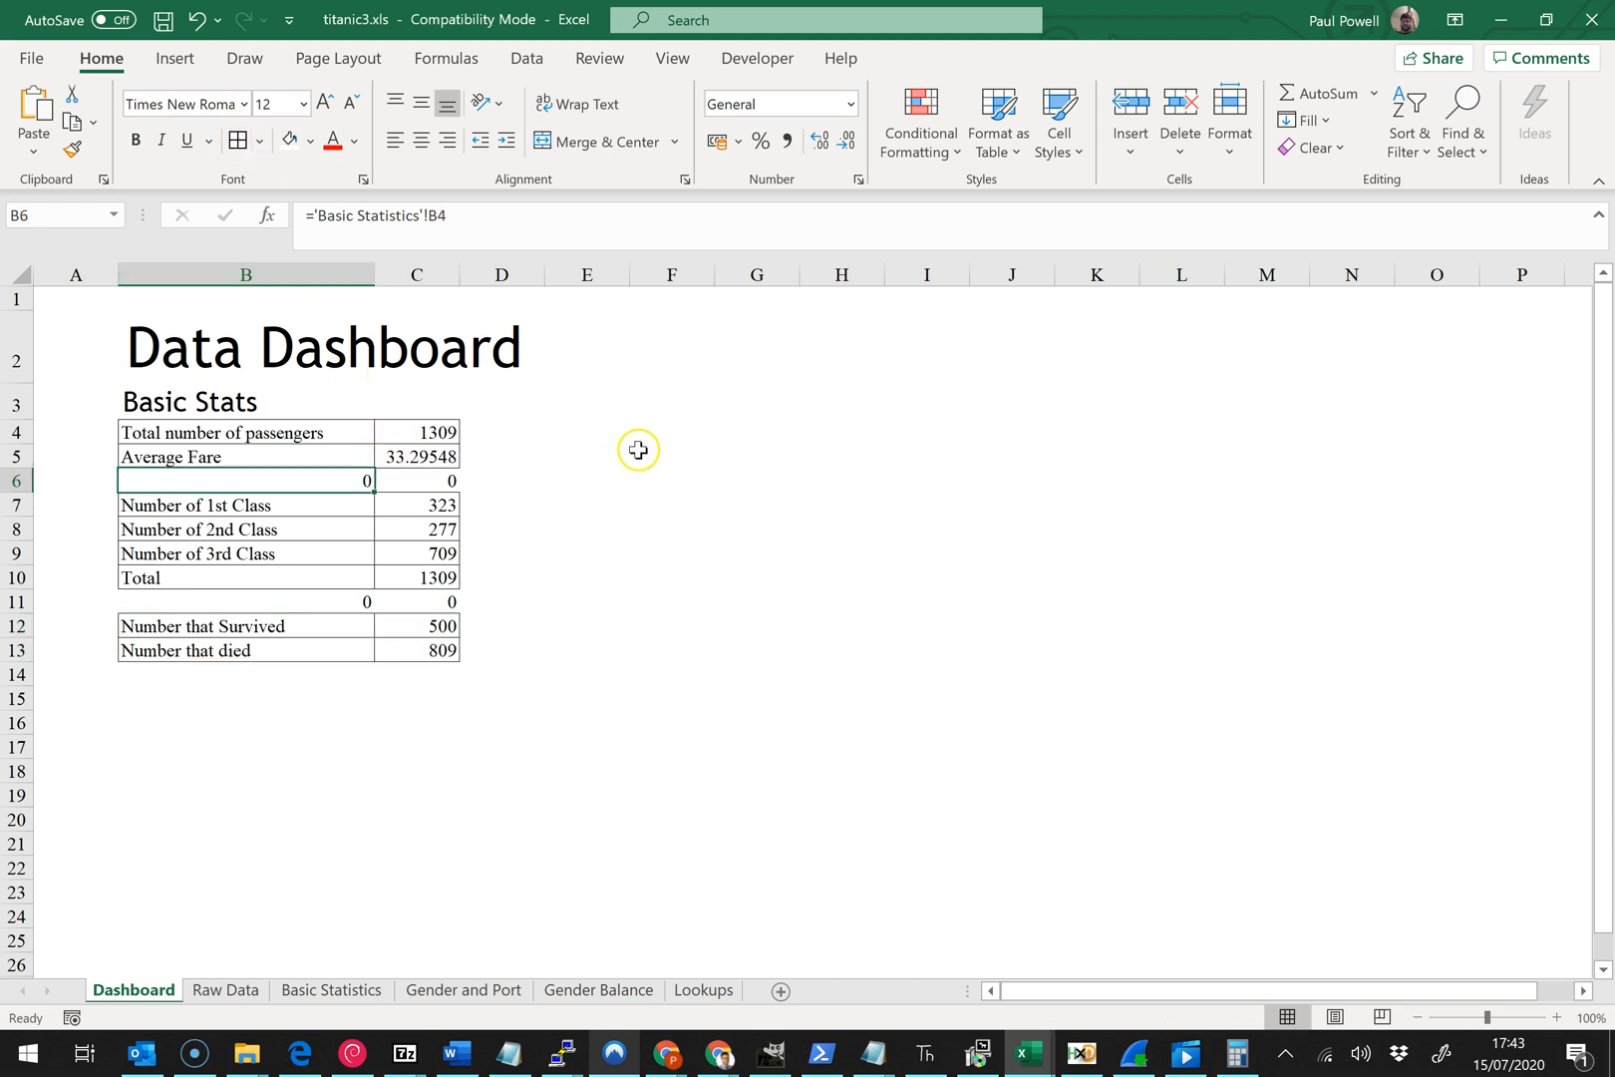
key("Delete")
left_click(431, 479)
key("Delete")
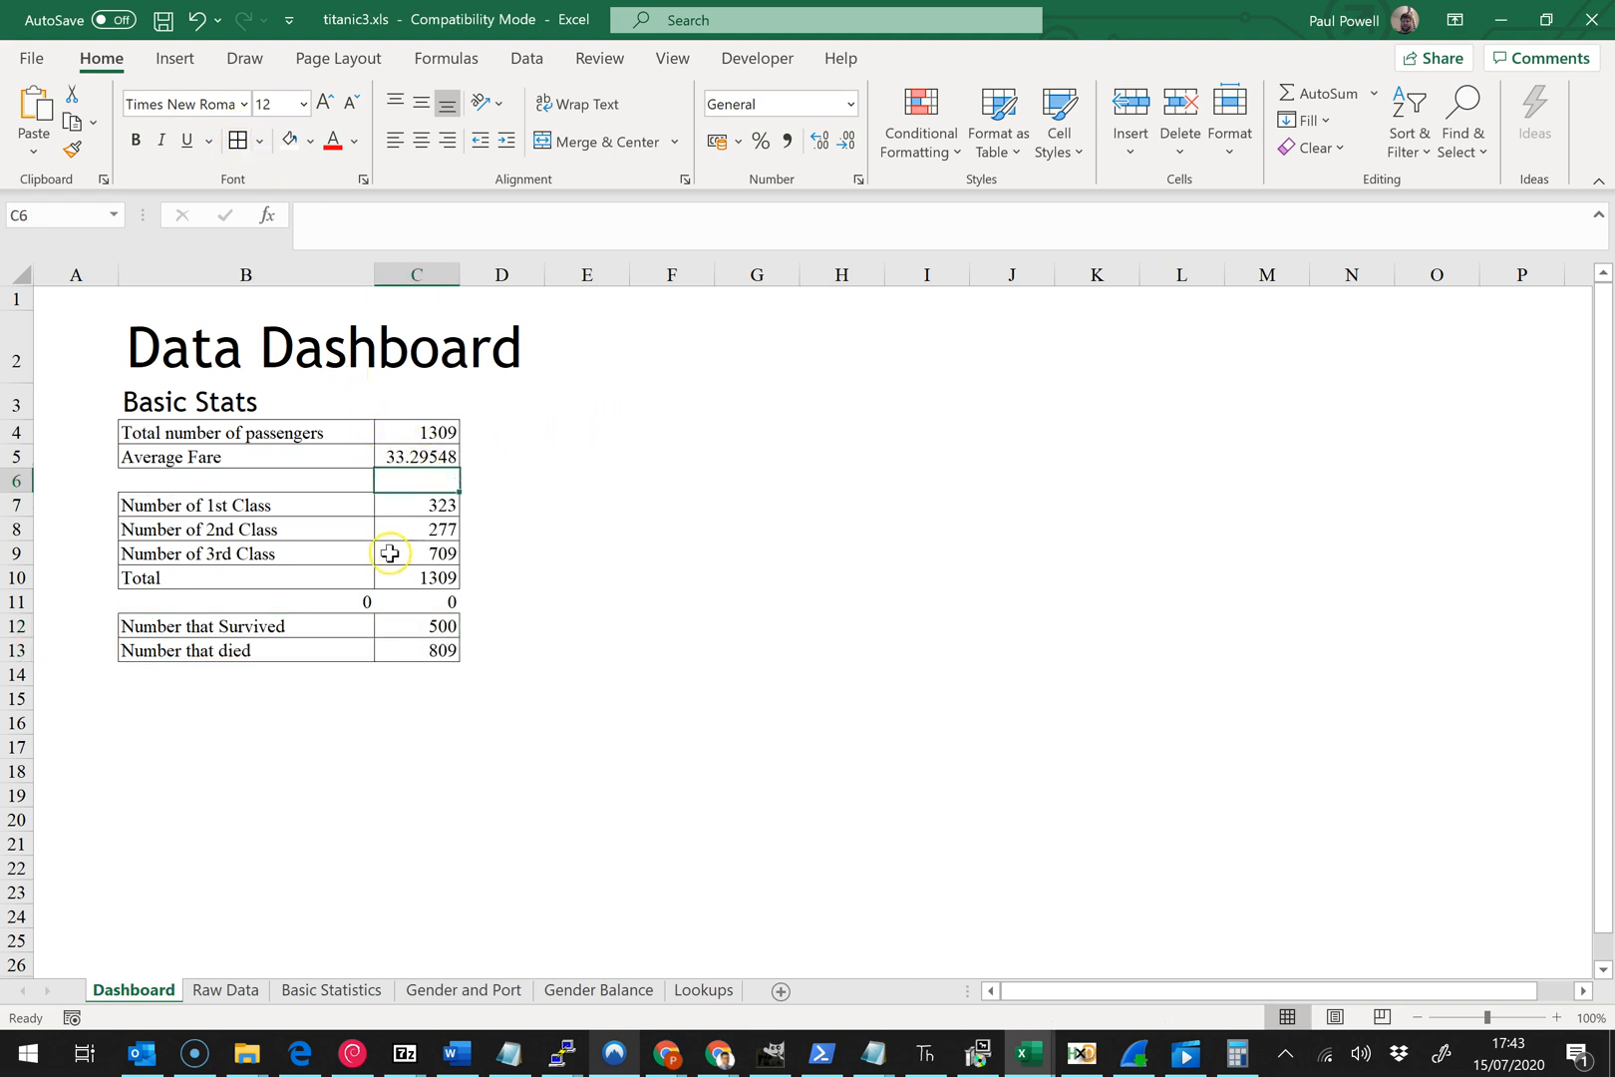
left_click(335, 602)
key("Delete")
left_click(434, 599)
key("Delete")
left_click(569, 511)
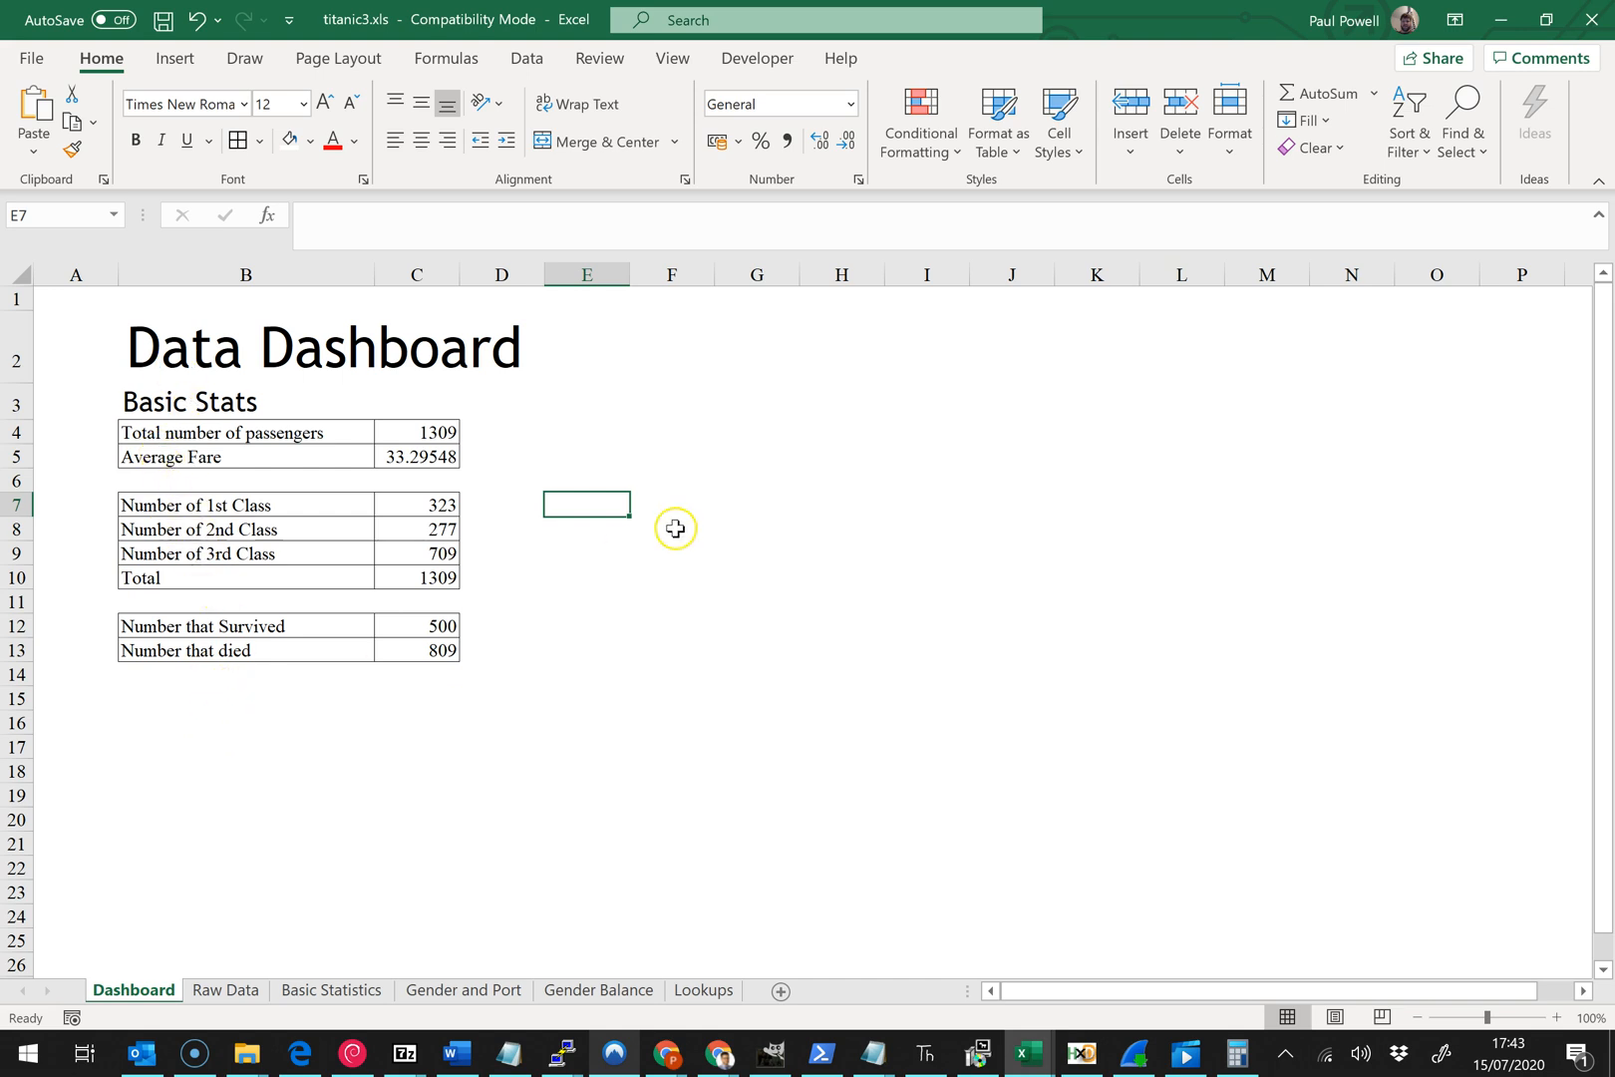
left_click(522, 409)
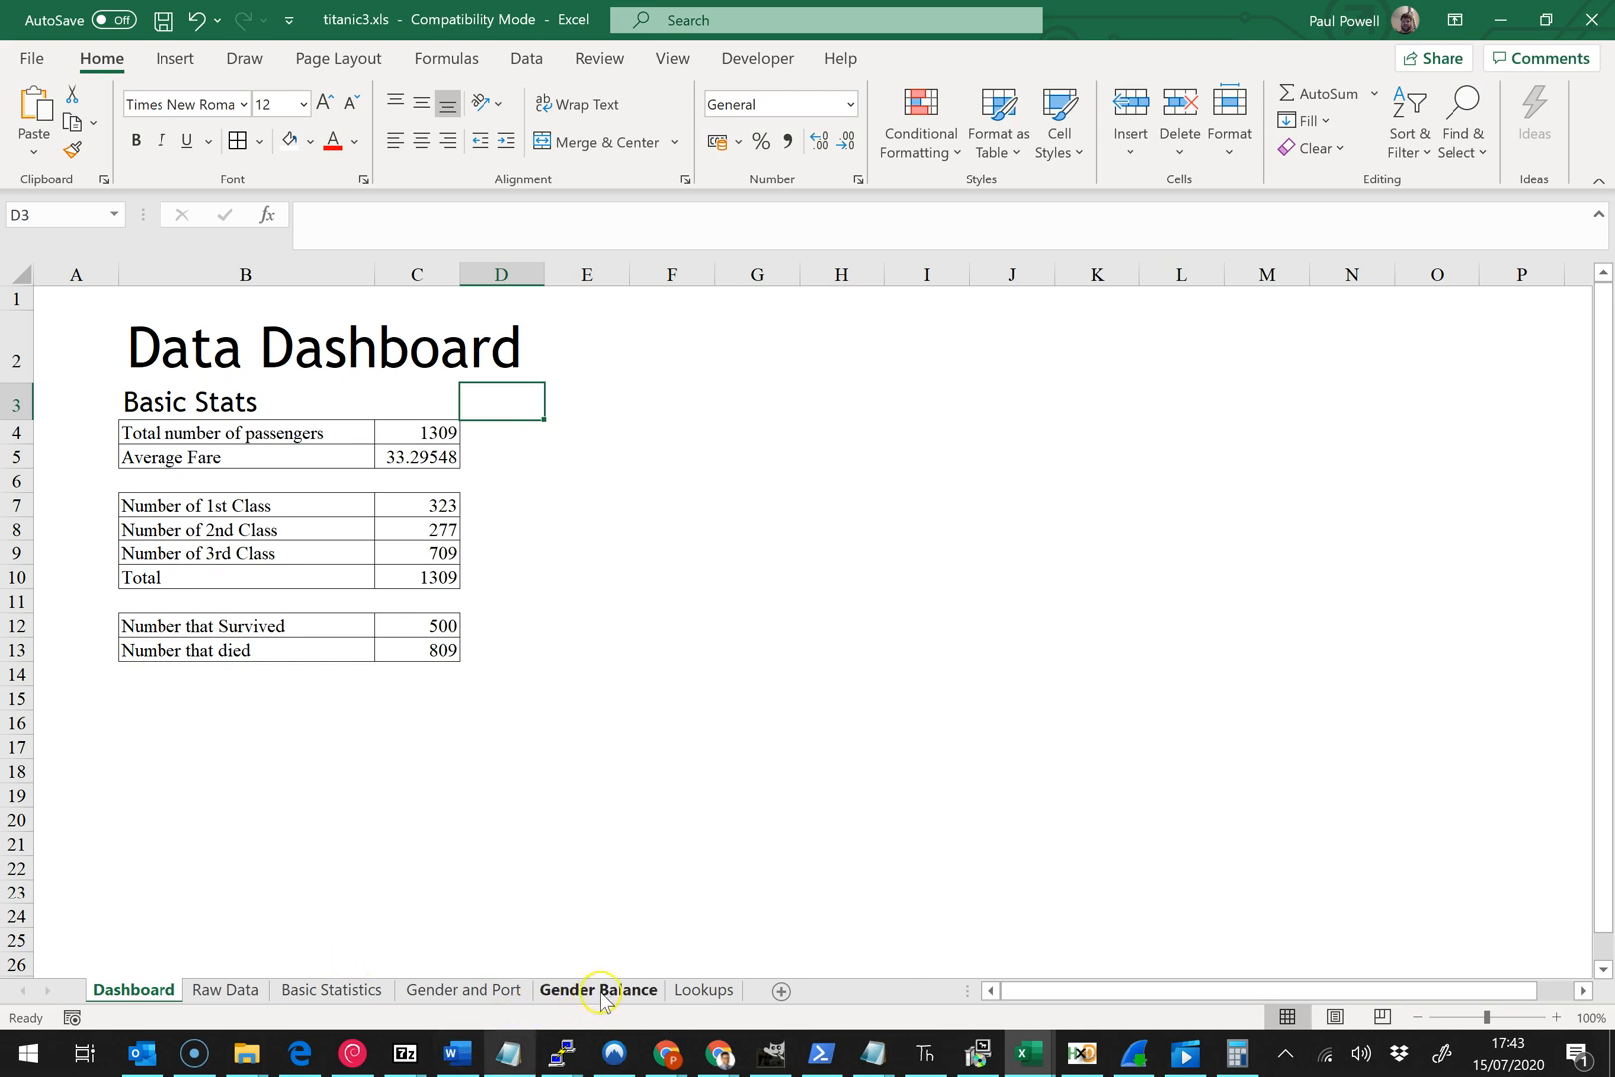
- Copy the Basic Stats heading to B15 and replace its text with Gender Balance
left_click(167, 404)
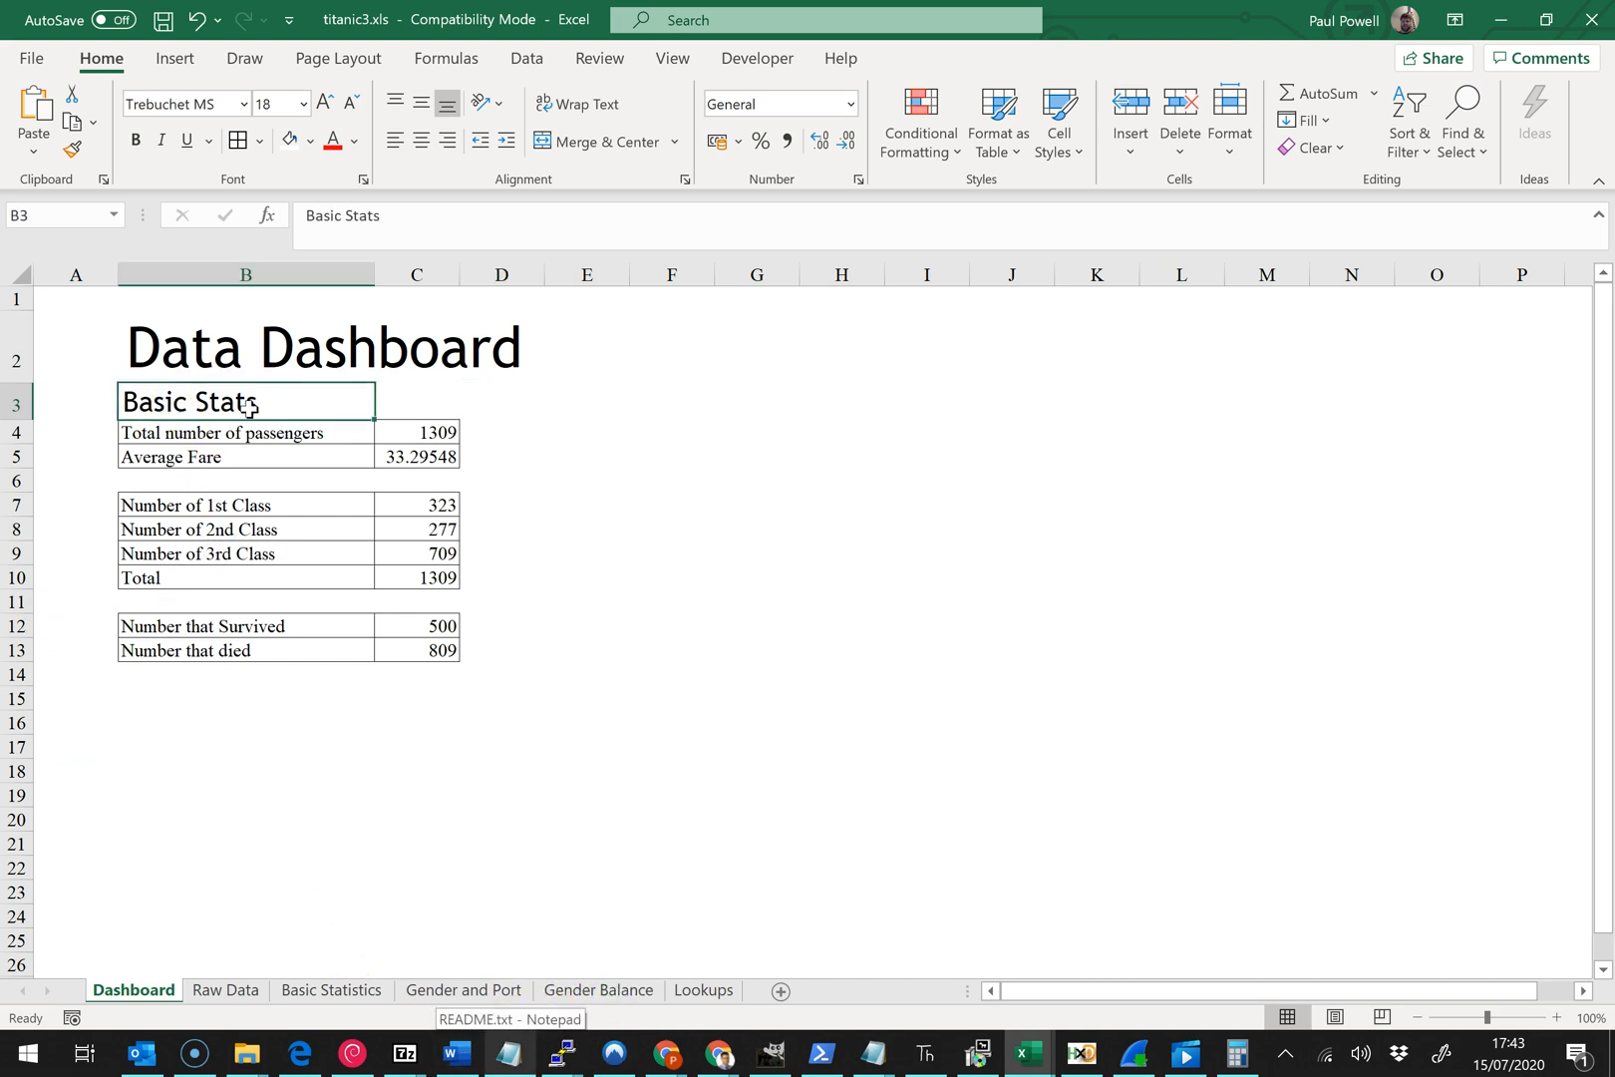
key("ctrl+c")
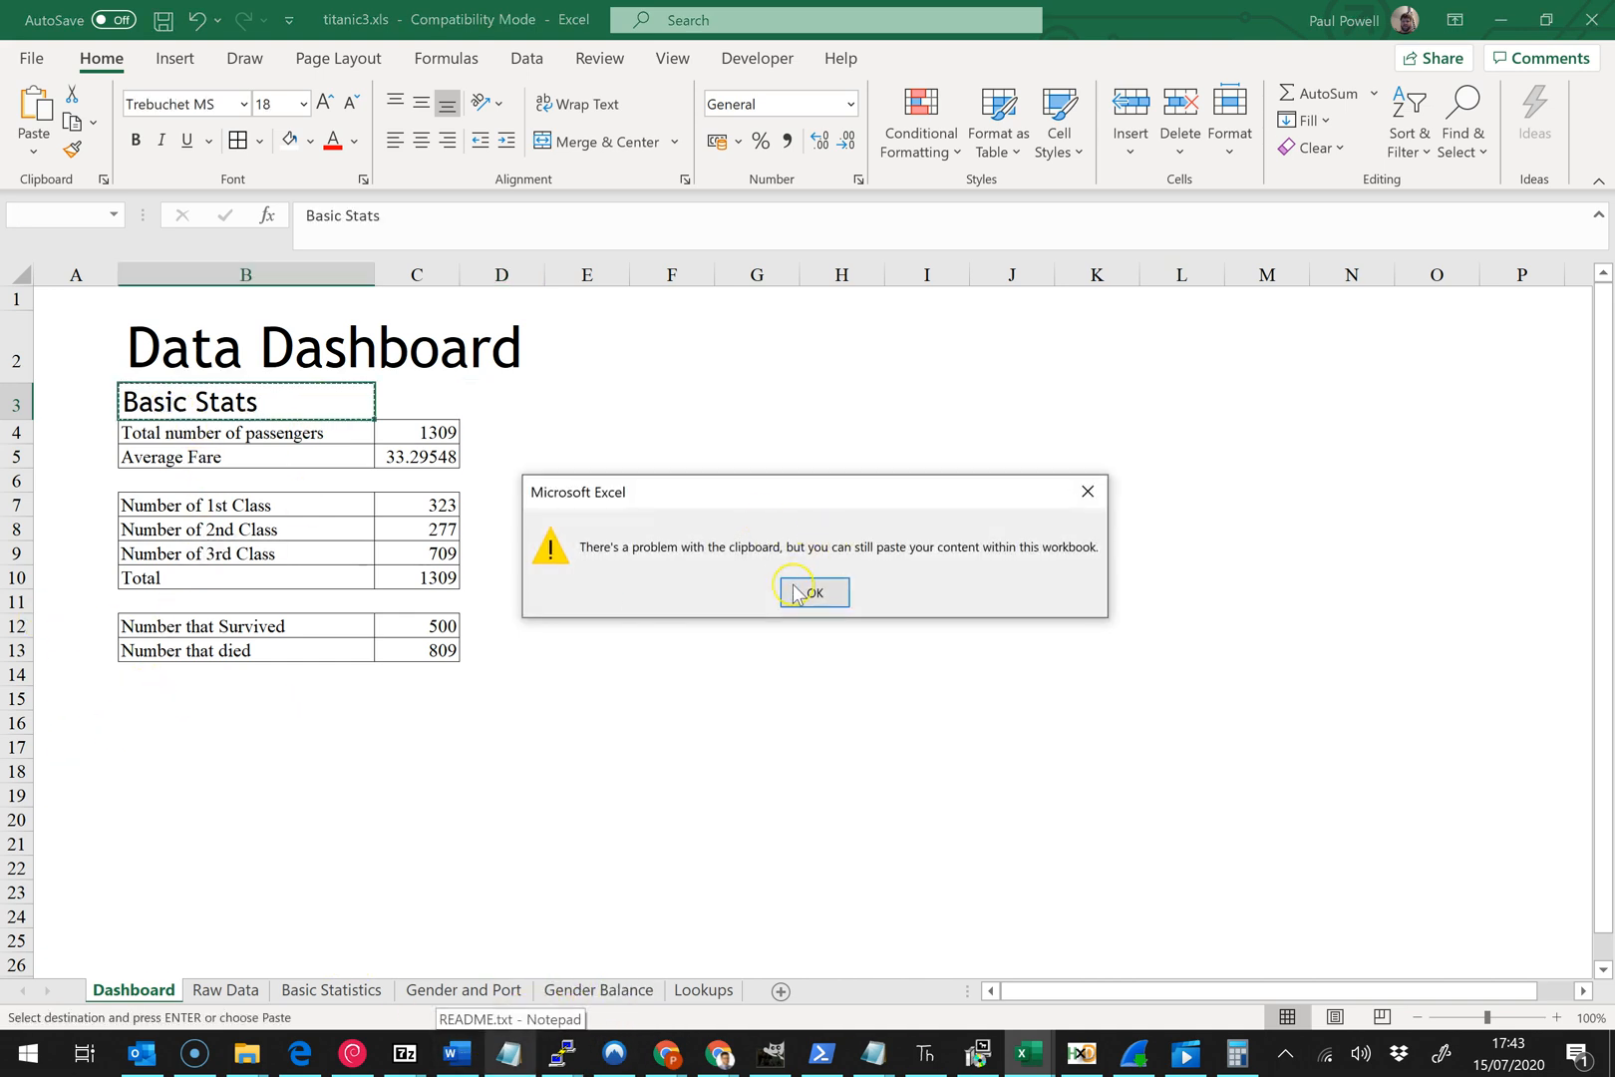
left_click(803, 592)
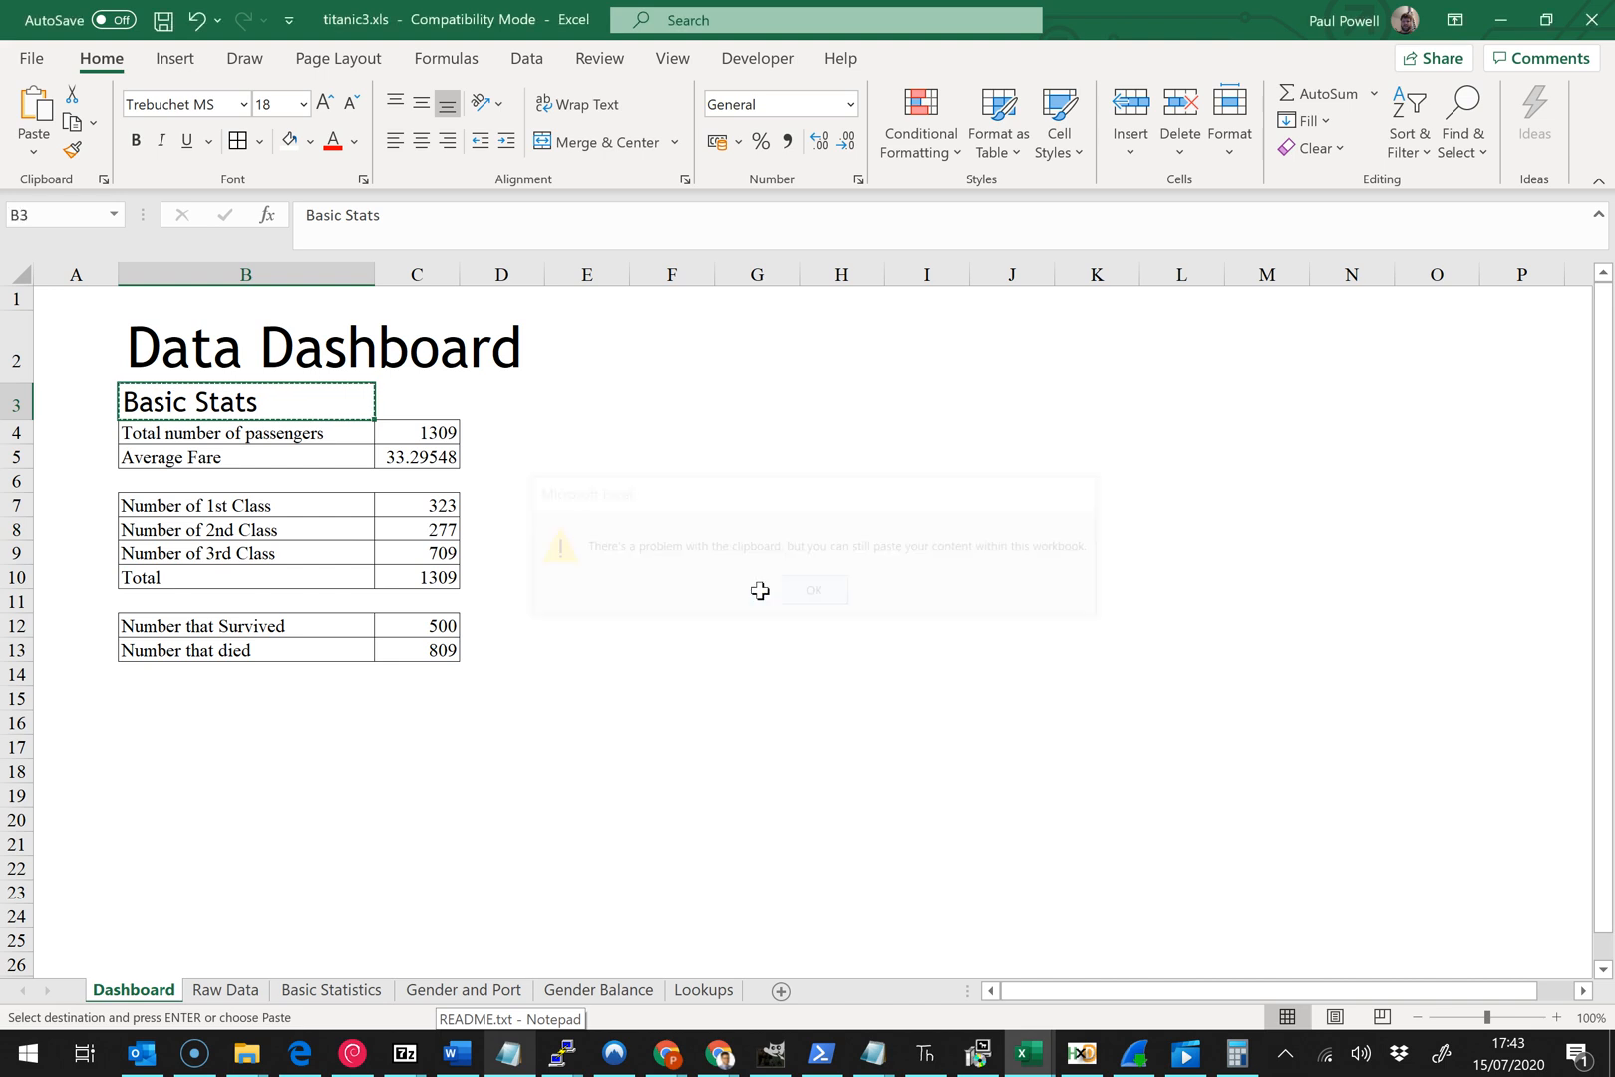
left_click(170, 701)
key("ctrl+v")
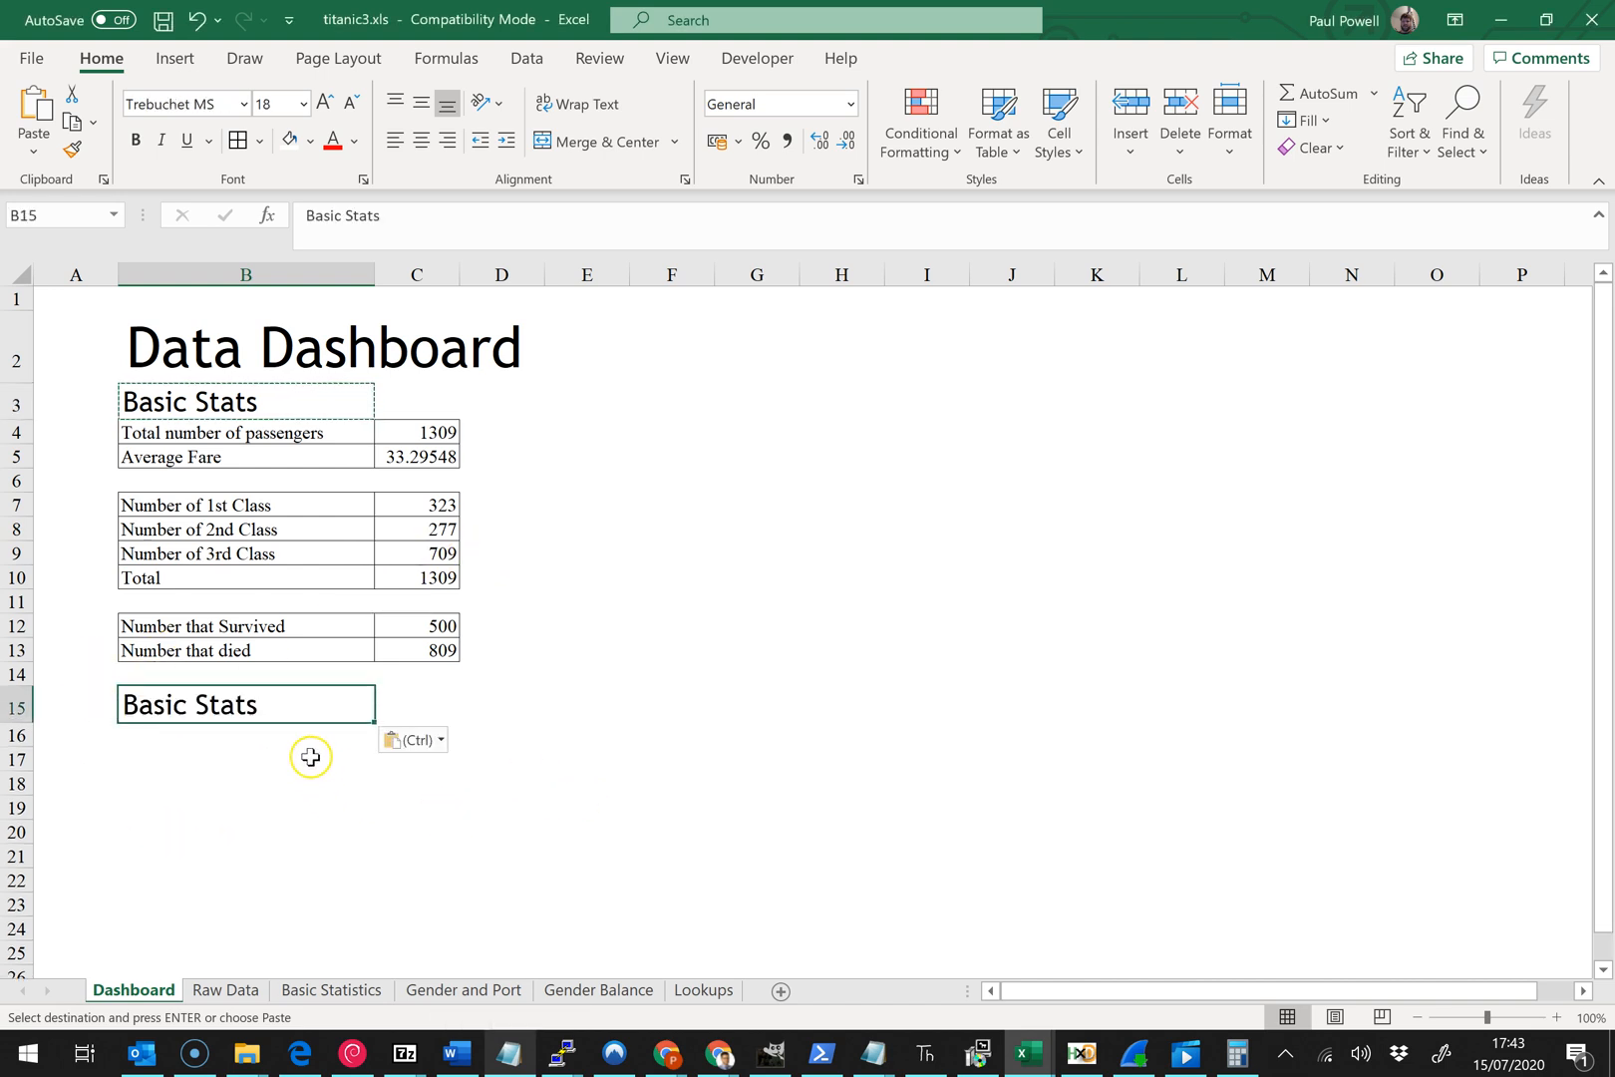
key("Escape")
type("Gender Balance")
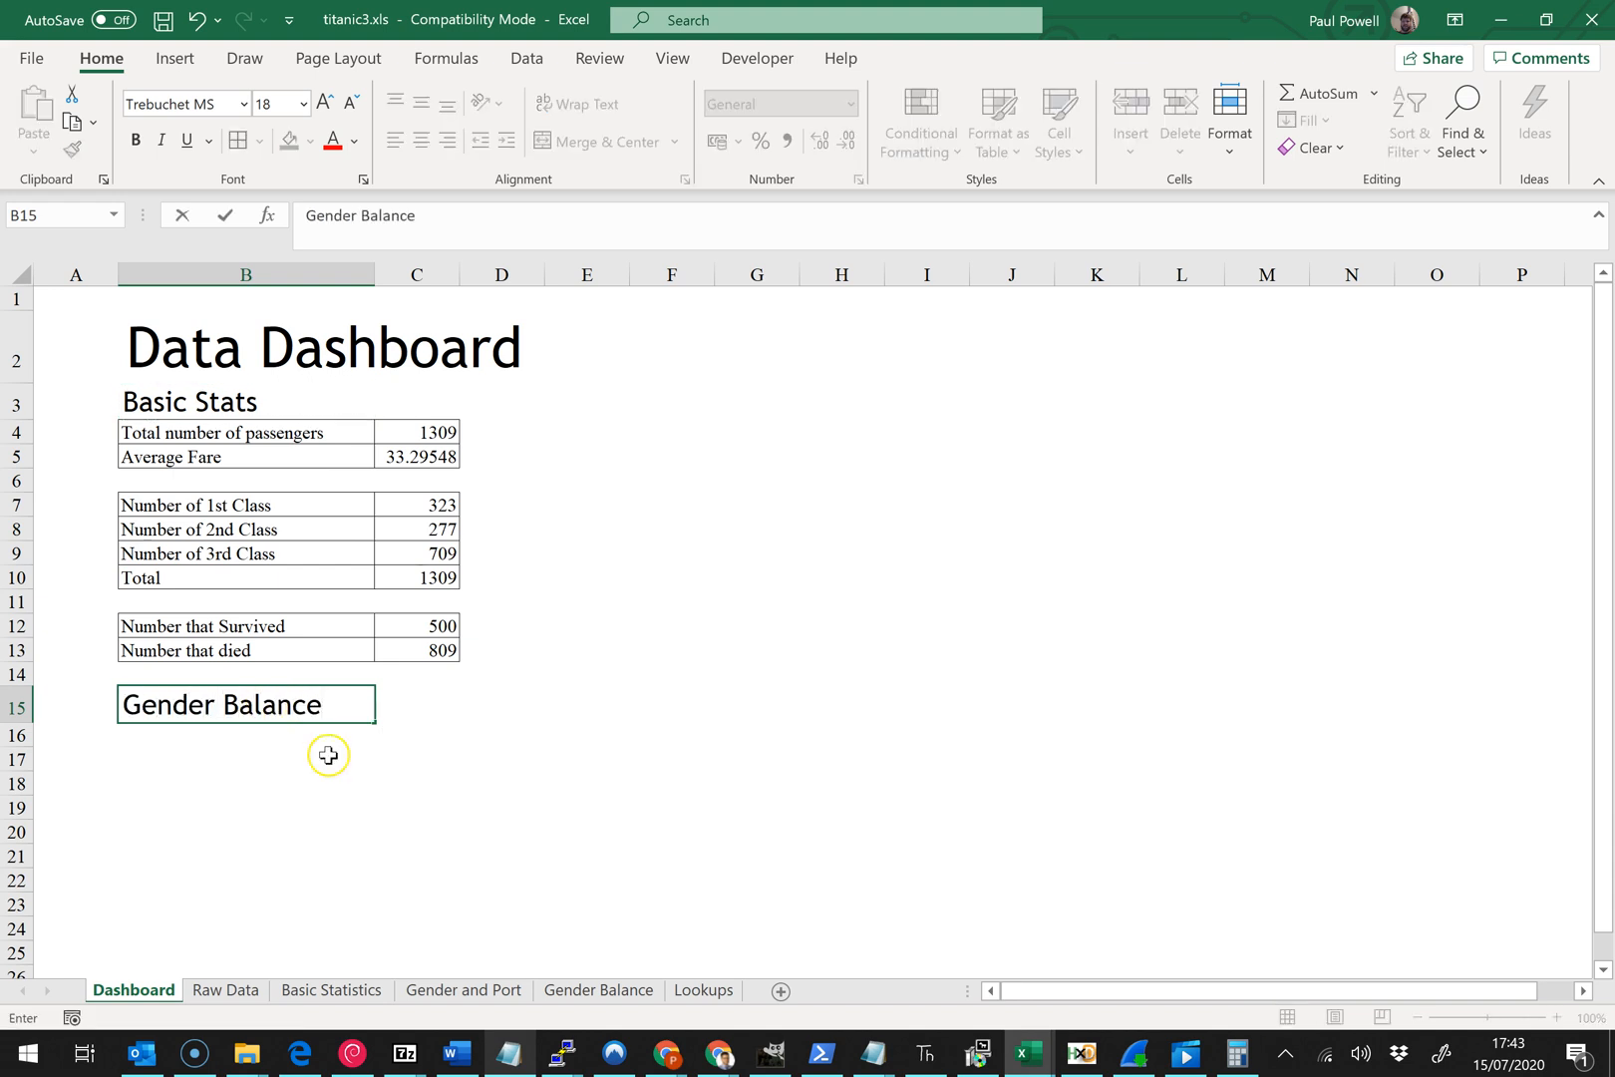
left_click(422, 787)
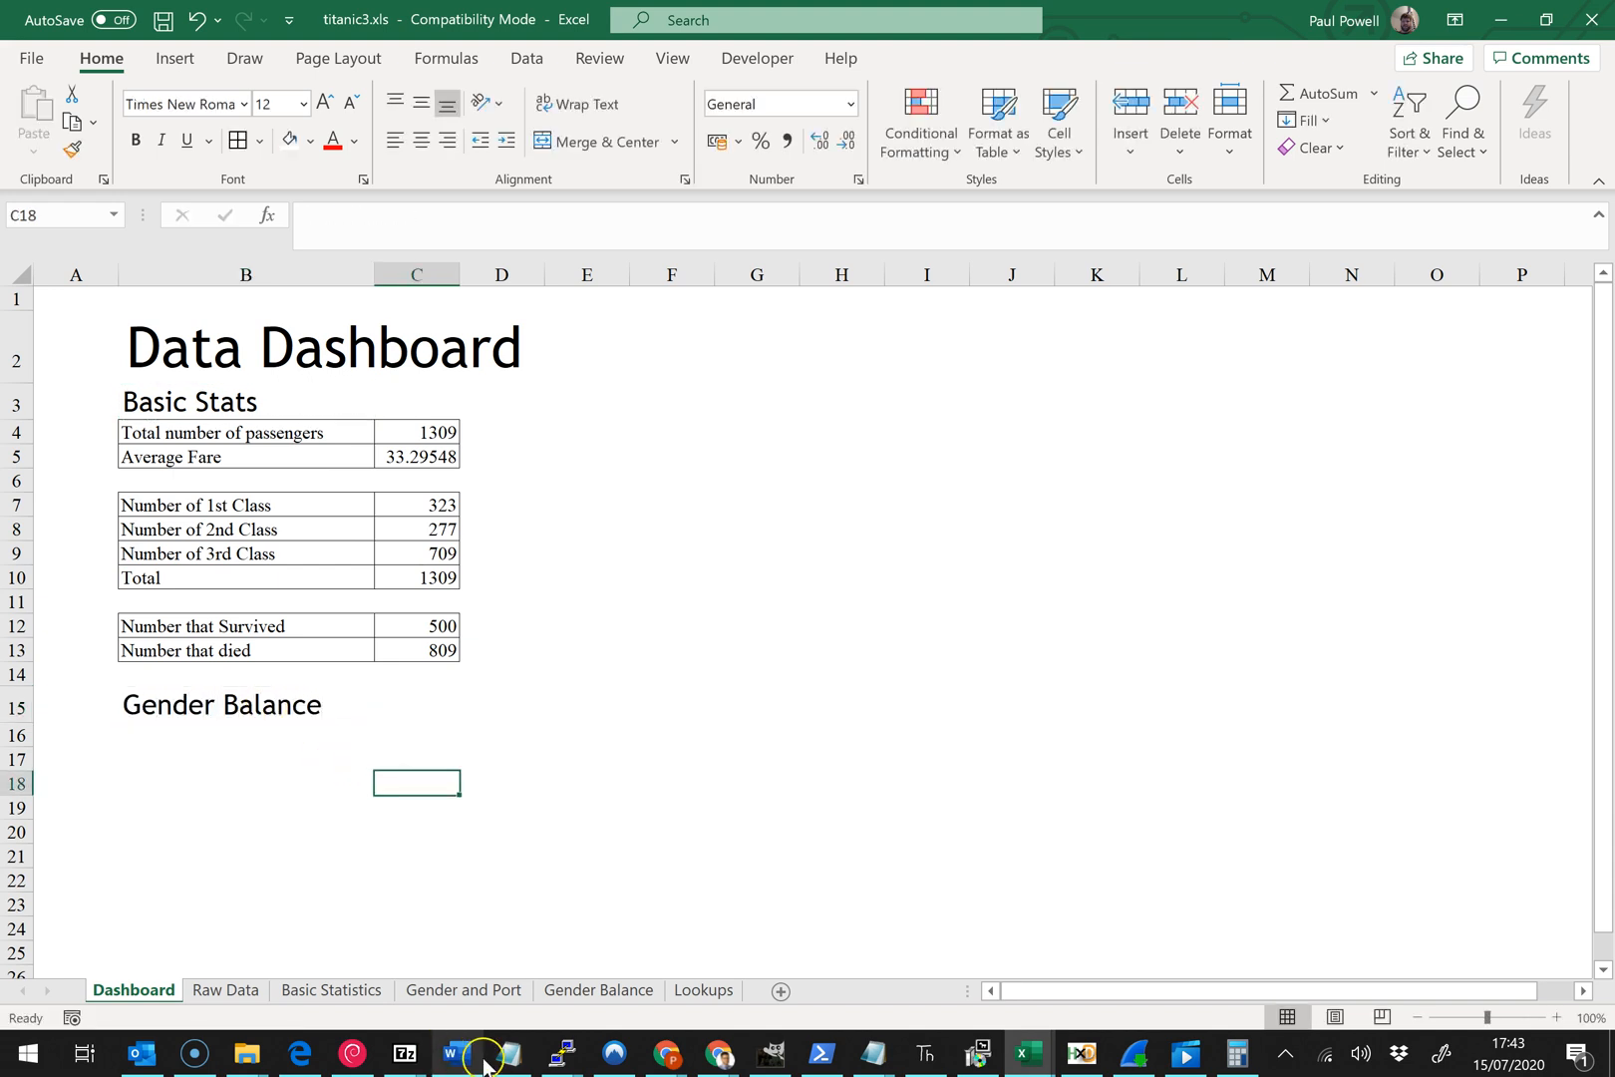
- Copy the PivotChart from the Gender Balance sheet and paste it at B16 on the Dashboard sheet
left_click(620, 995)
left_click(299, 573)
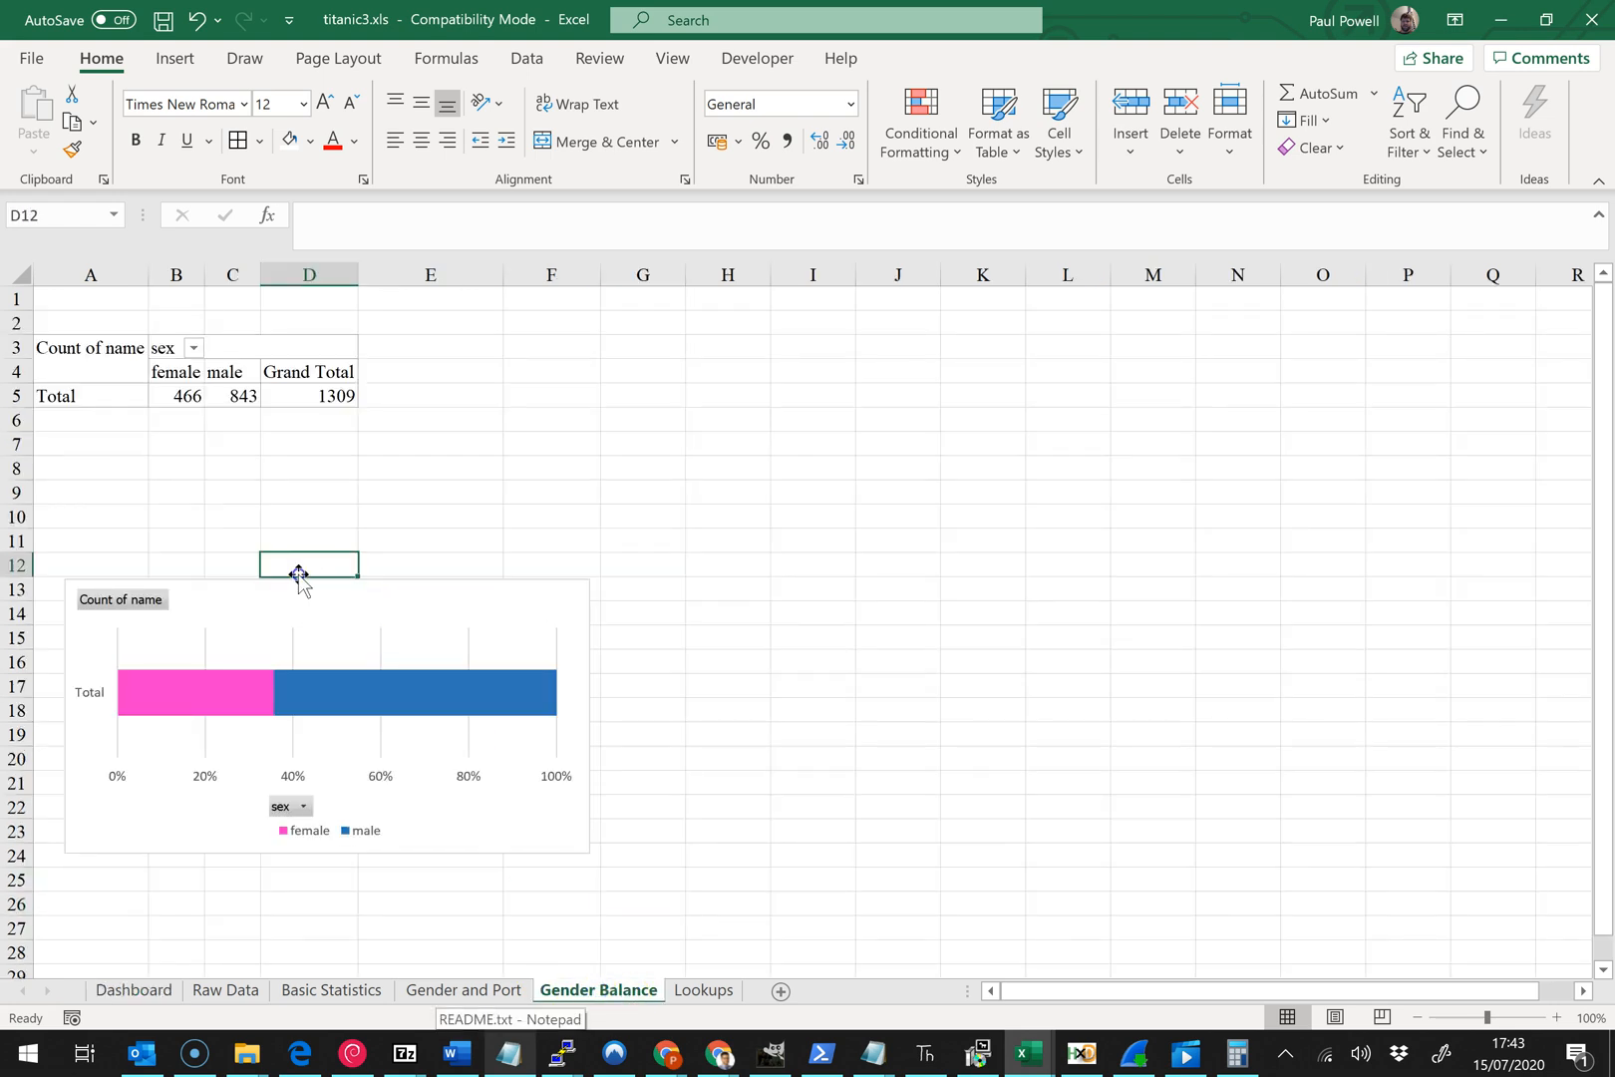
left_click(287, 590)
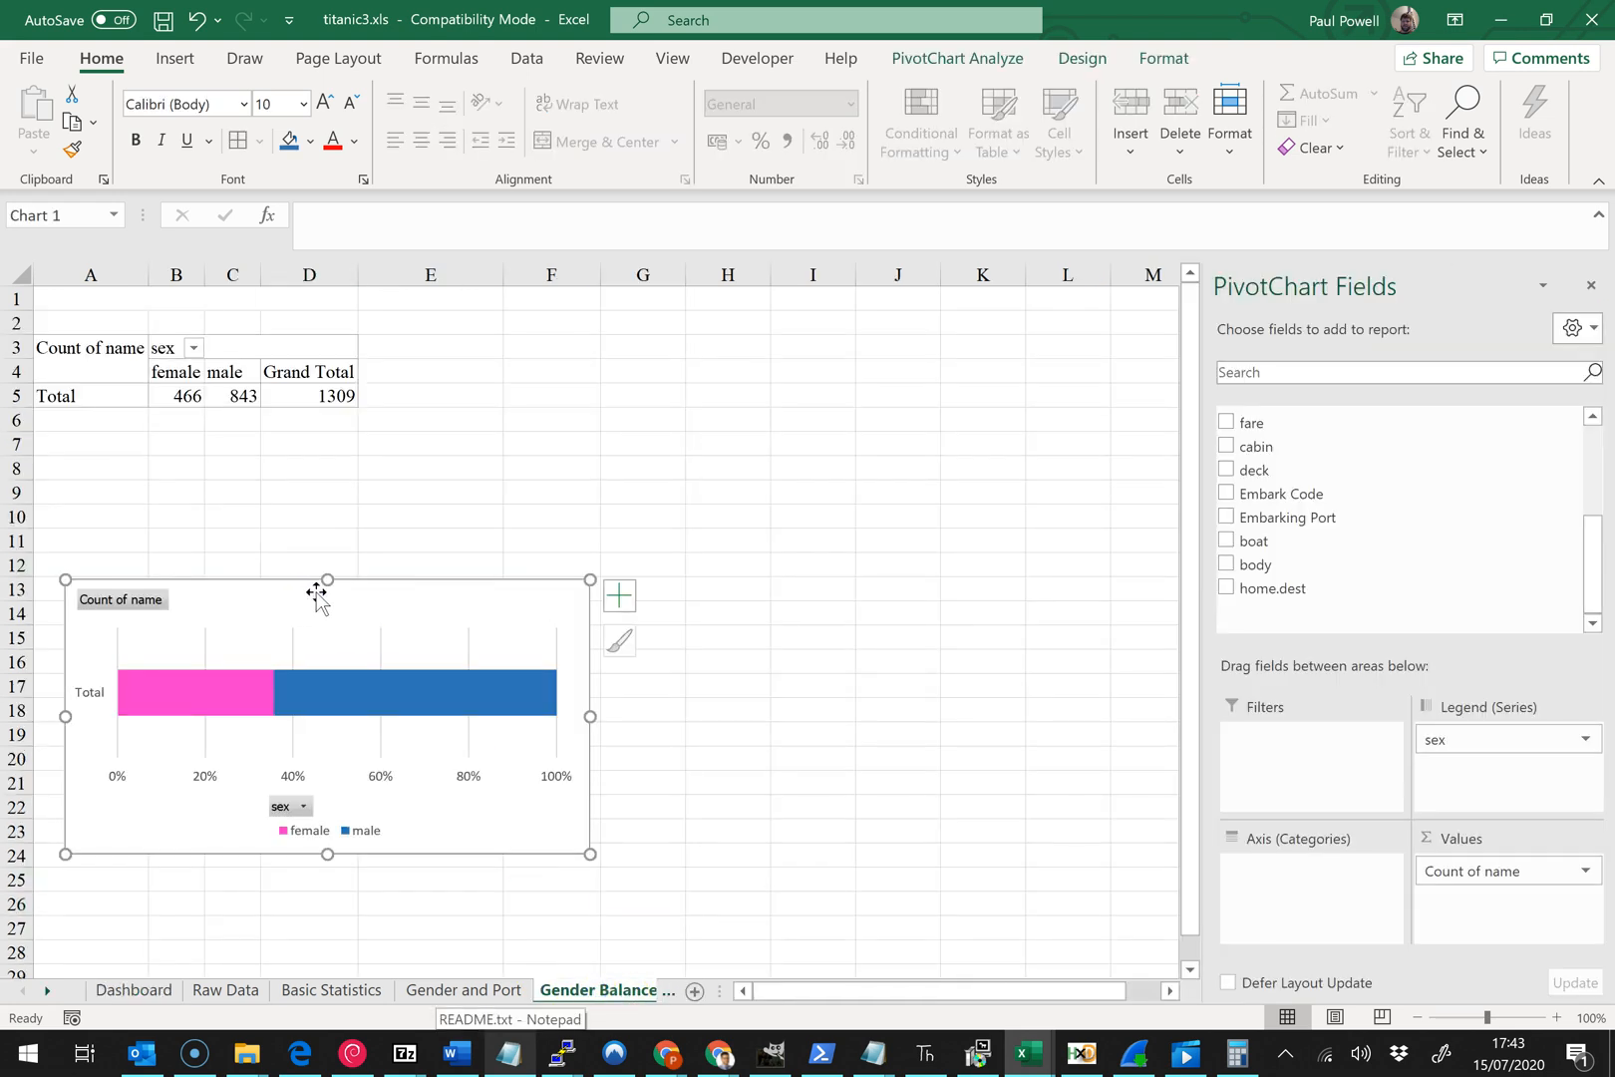
left_click(129, 990)
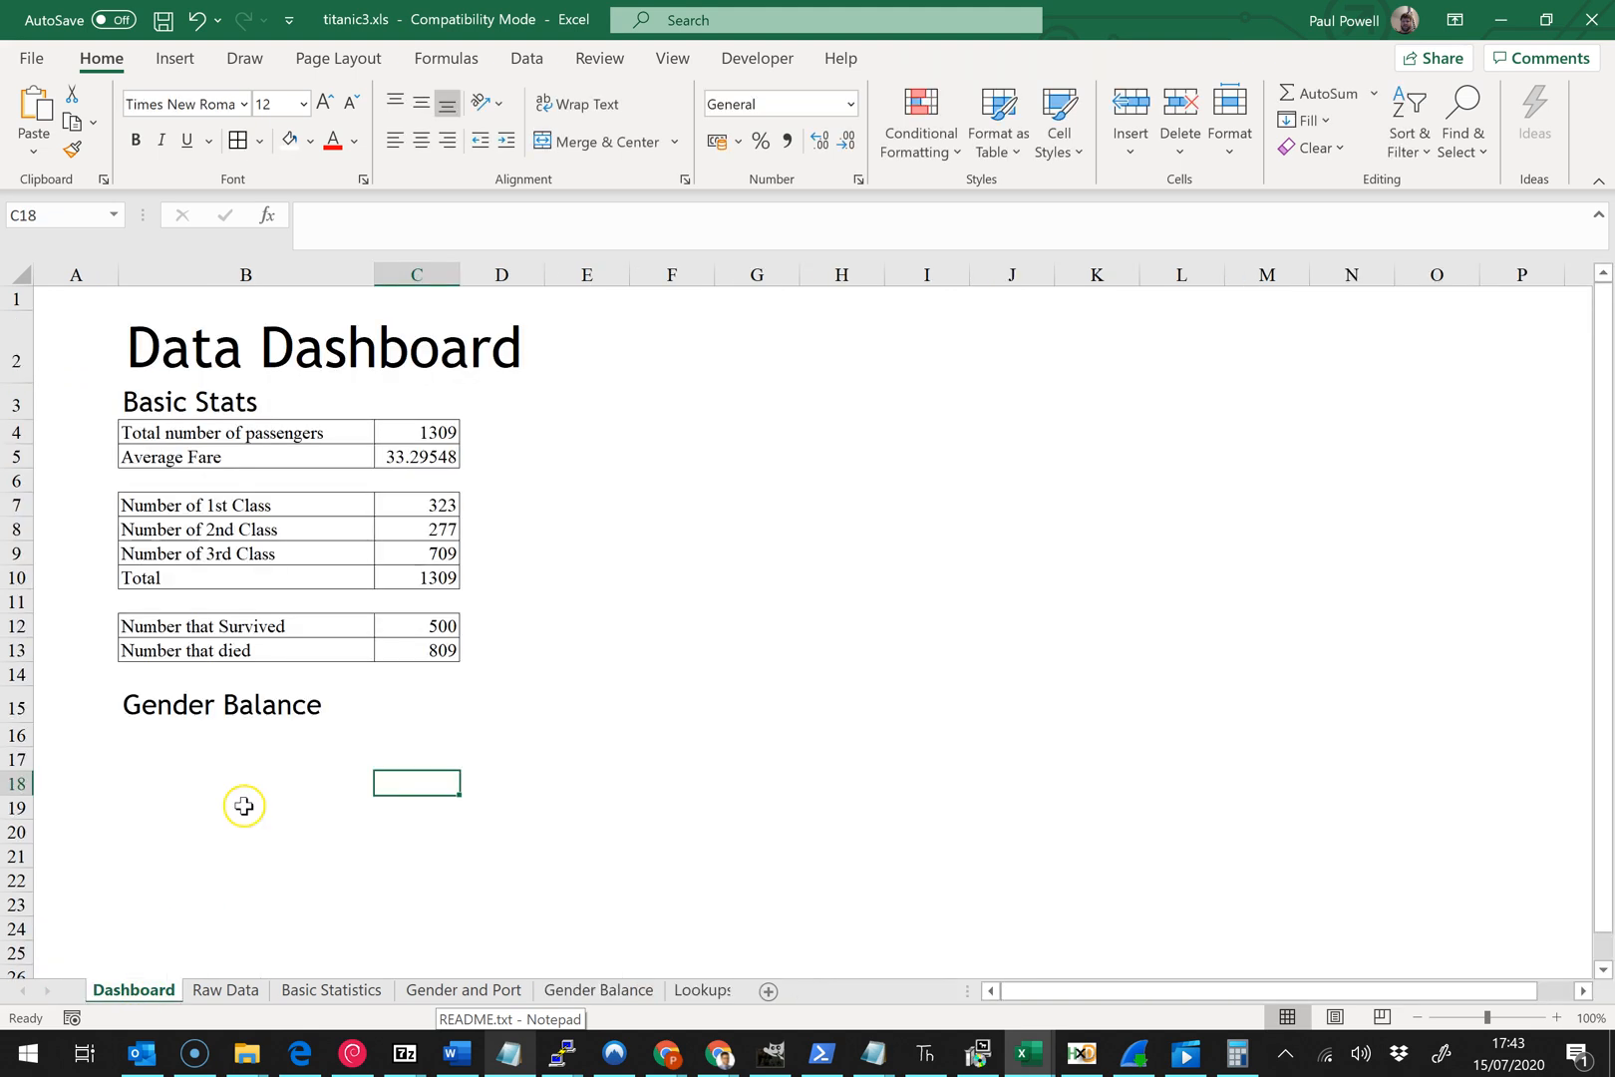
left_click(134, 738)
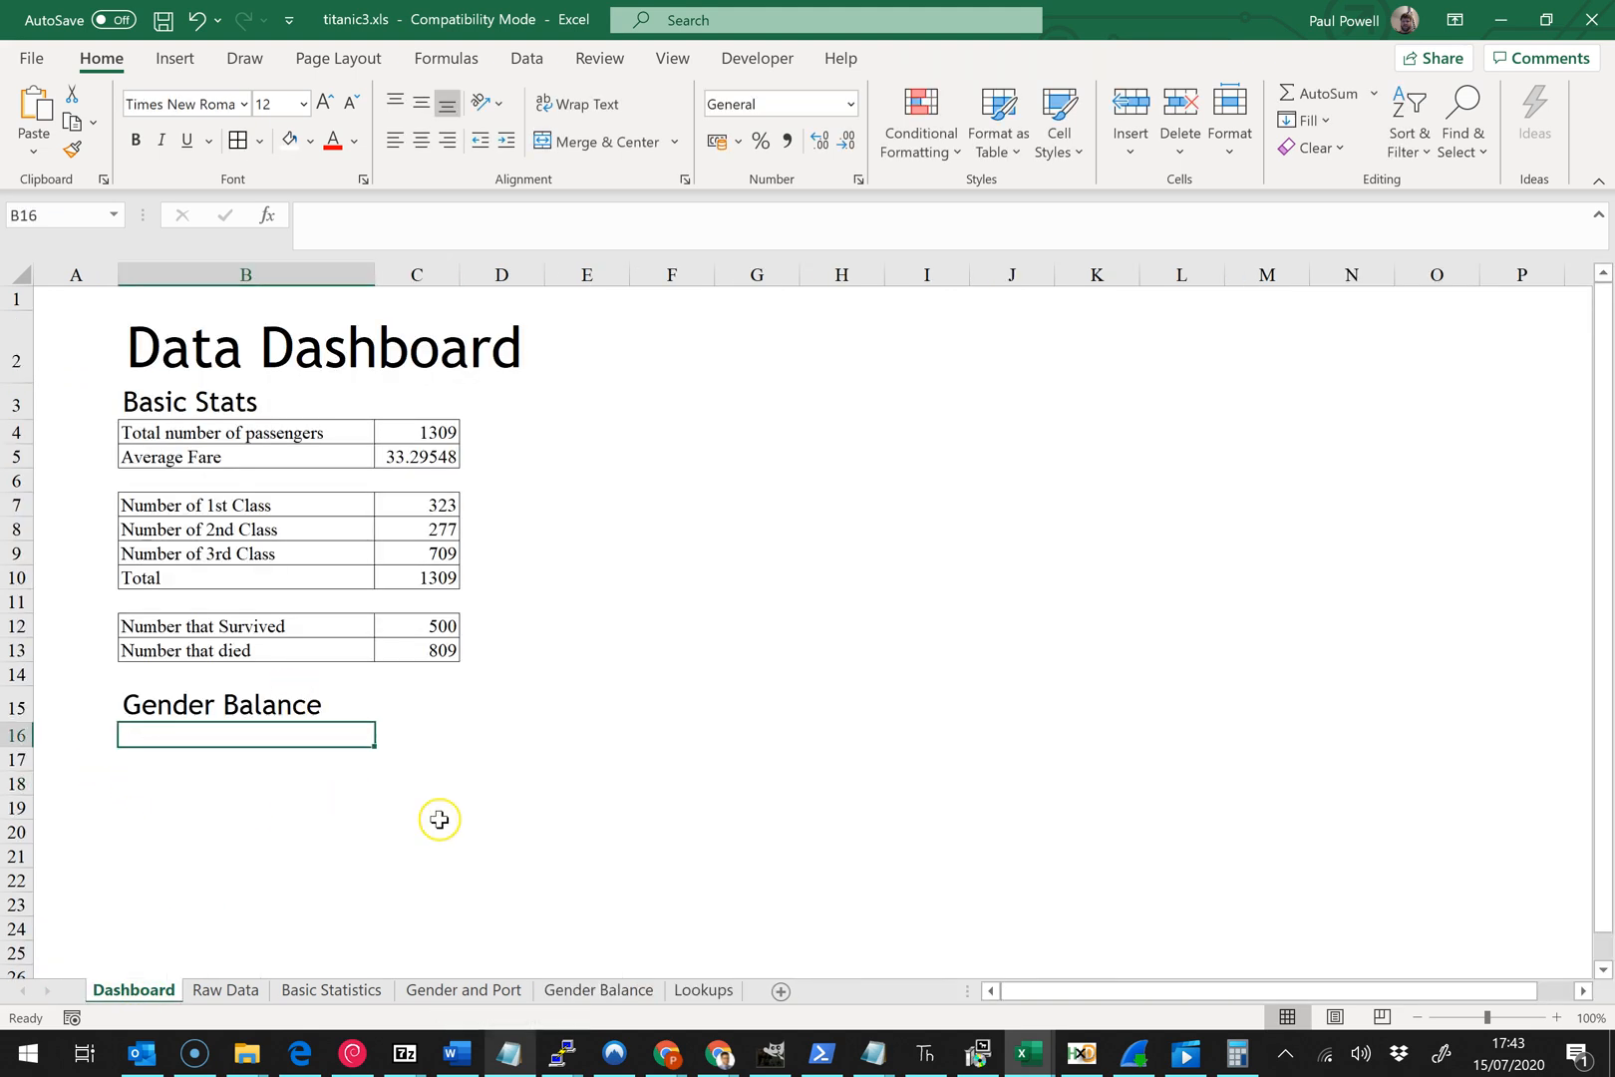
key("ctrl+v")
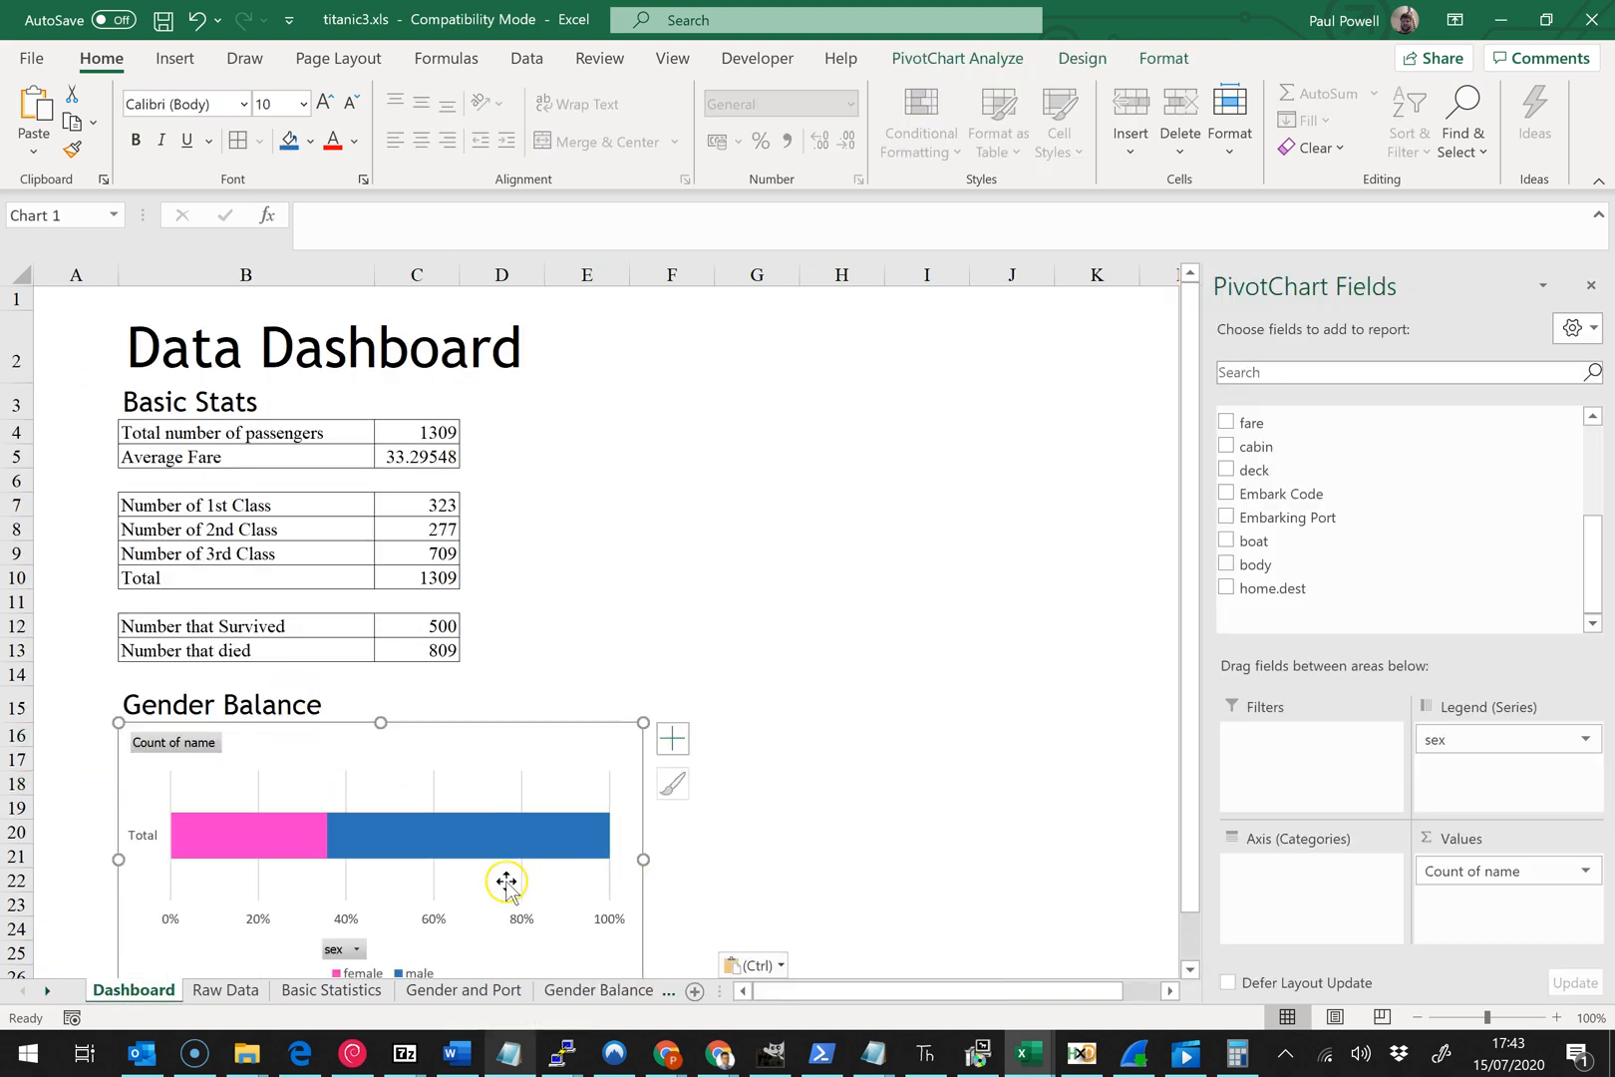
left_click(746, 799)
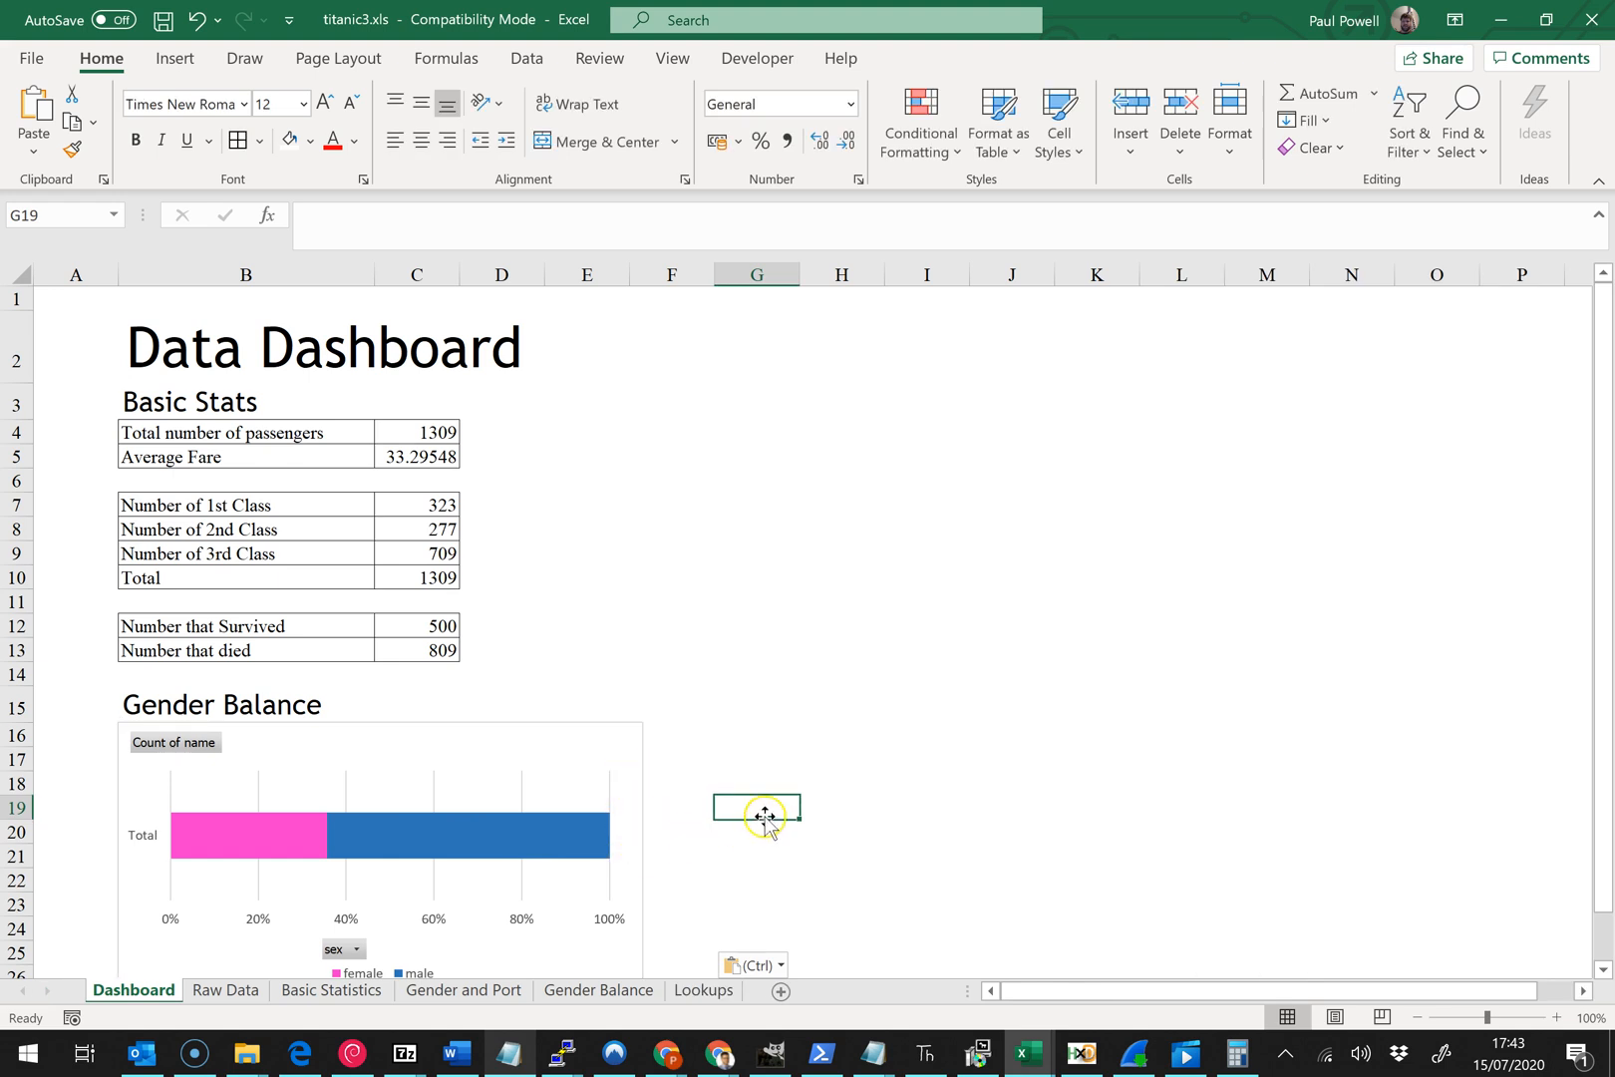
- Examine the pasted Gender Balance chart and how the dashboard content fits on the sheet
scroll(763, 798, "down", 2)
scroll(763, 797, "down", 1)
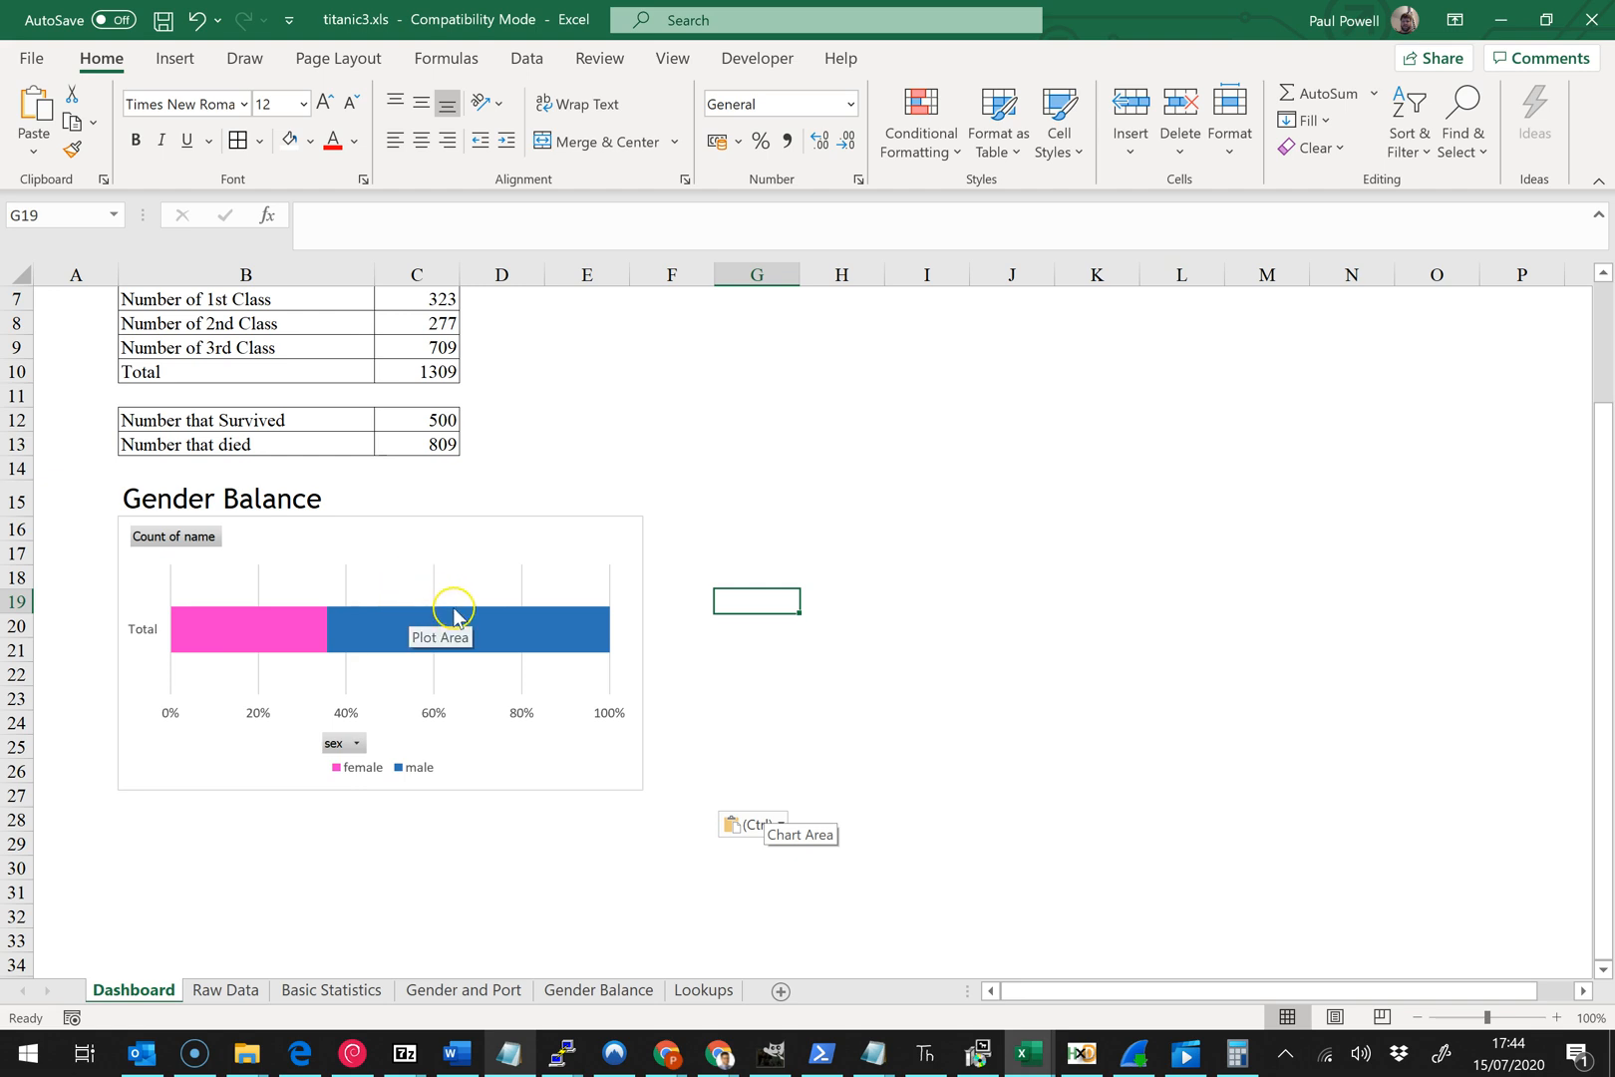
left_click(840, 725)
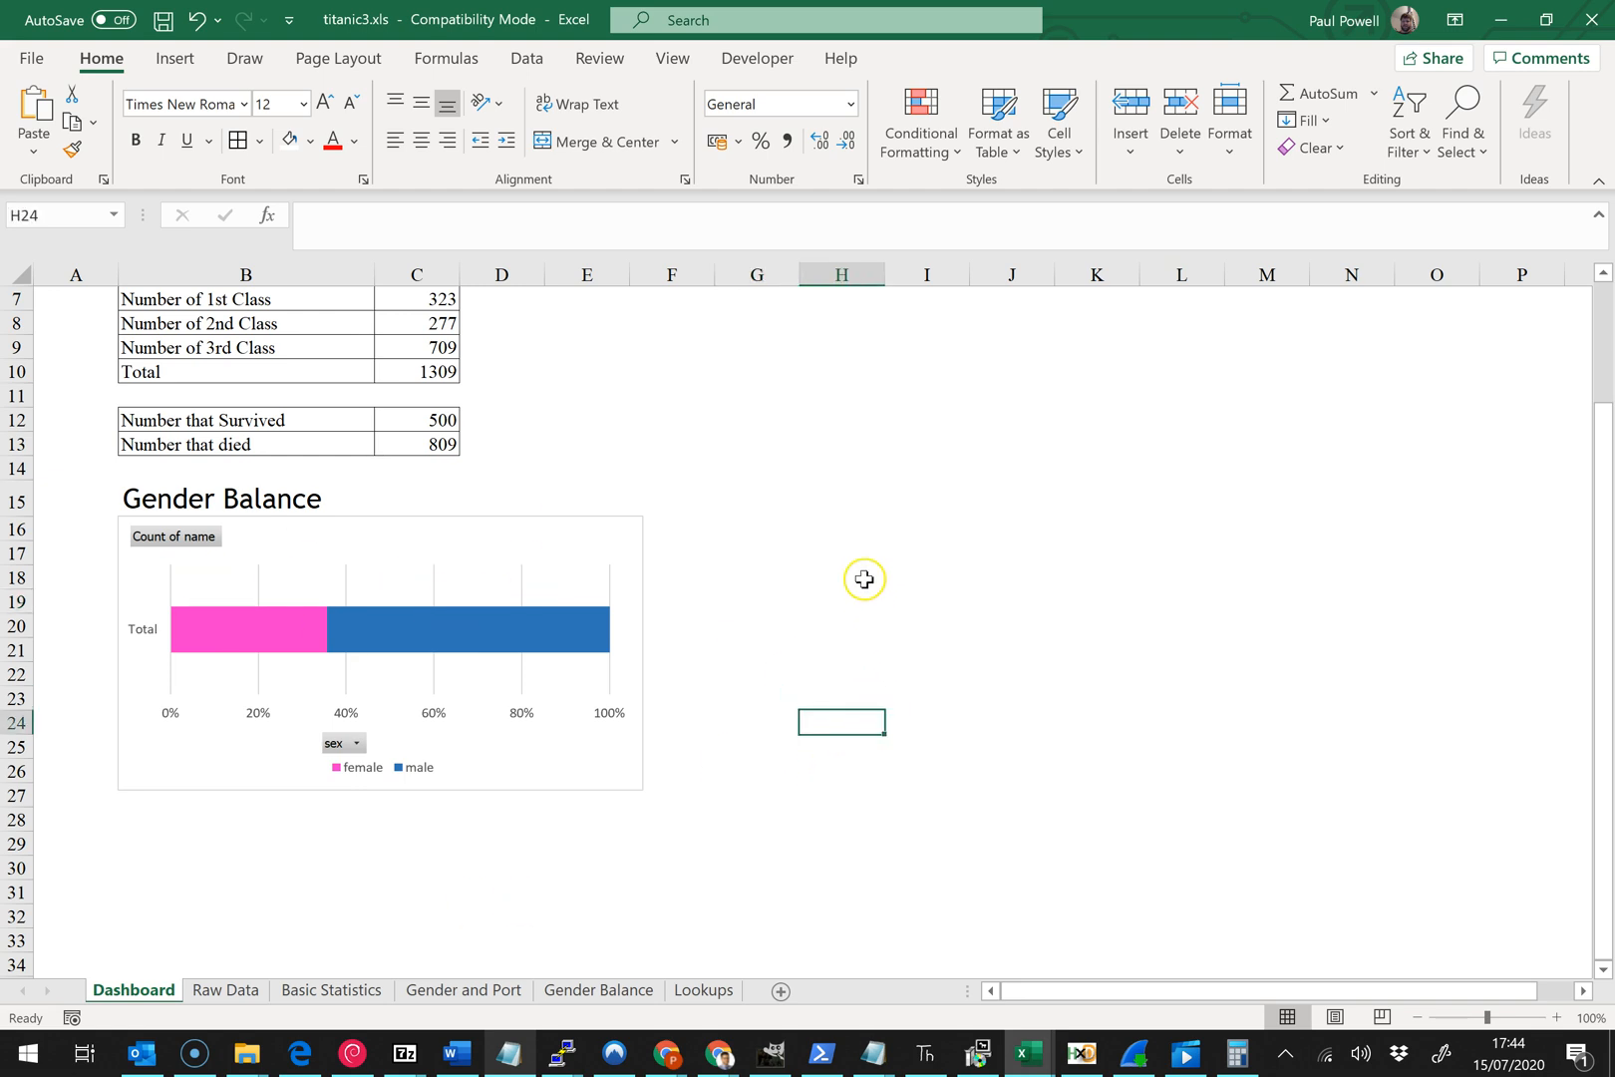
scroll(861, 581, "up", 2)
left_click(592, 443)
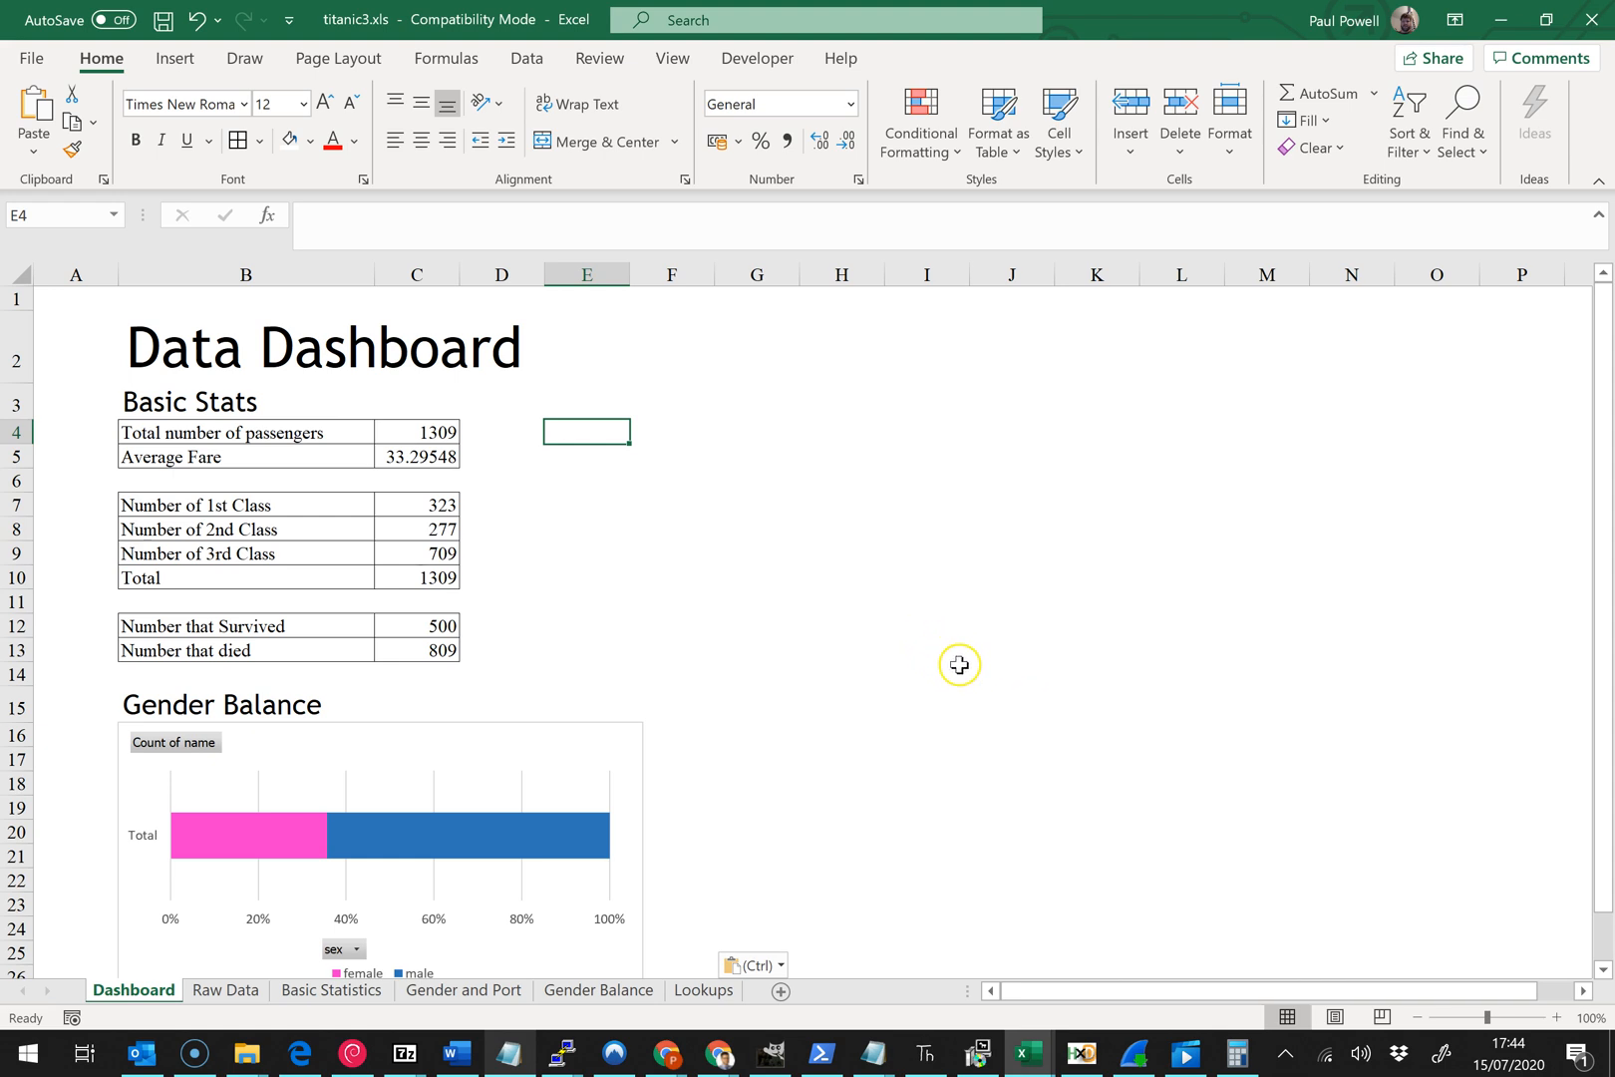
scroll(725, 620, "down", 3)
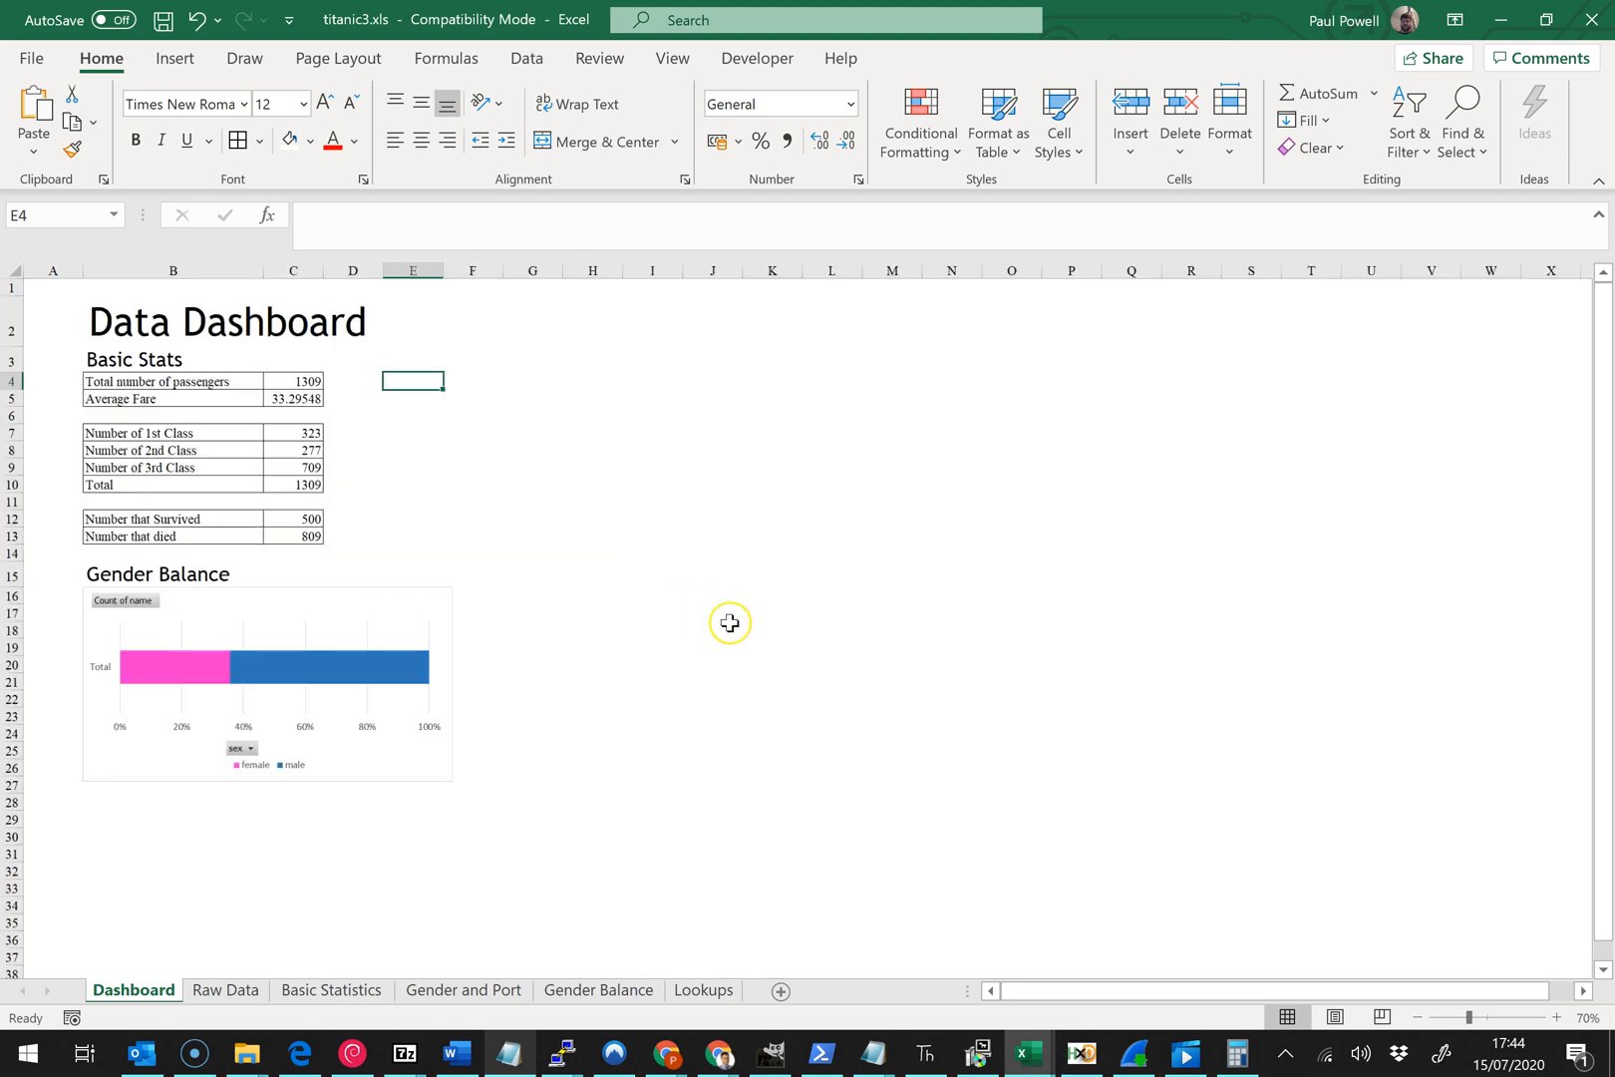
scroll(731, 621, "up", 1)
scroll(822, 671, "up", 1)
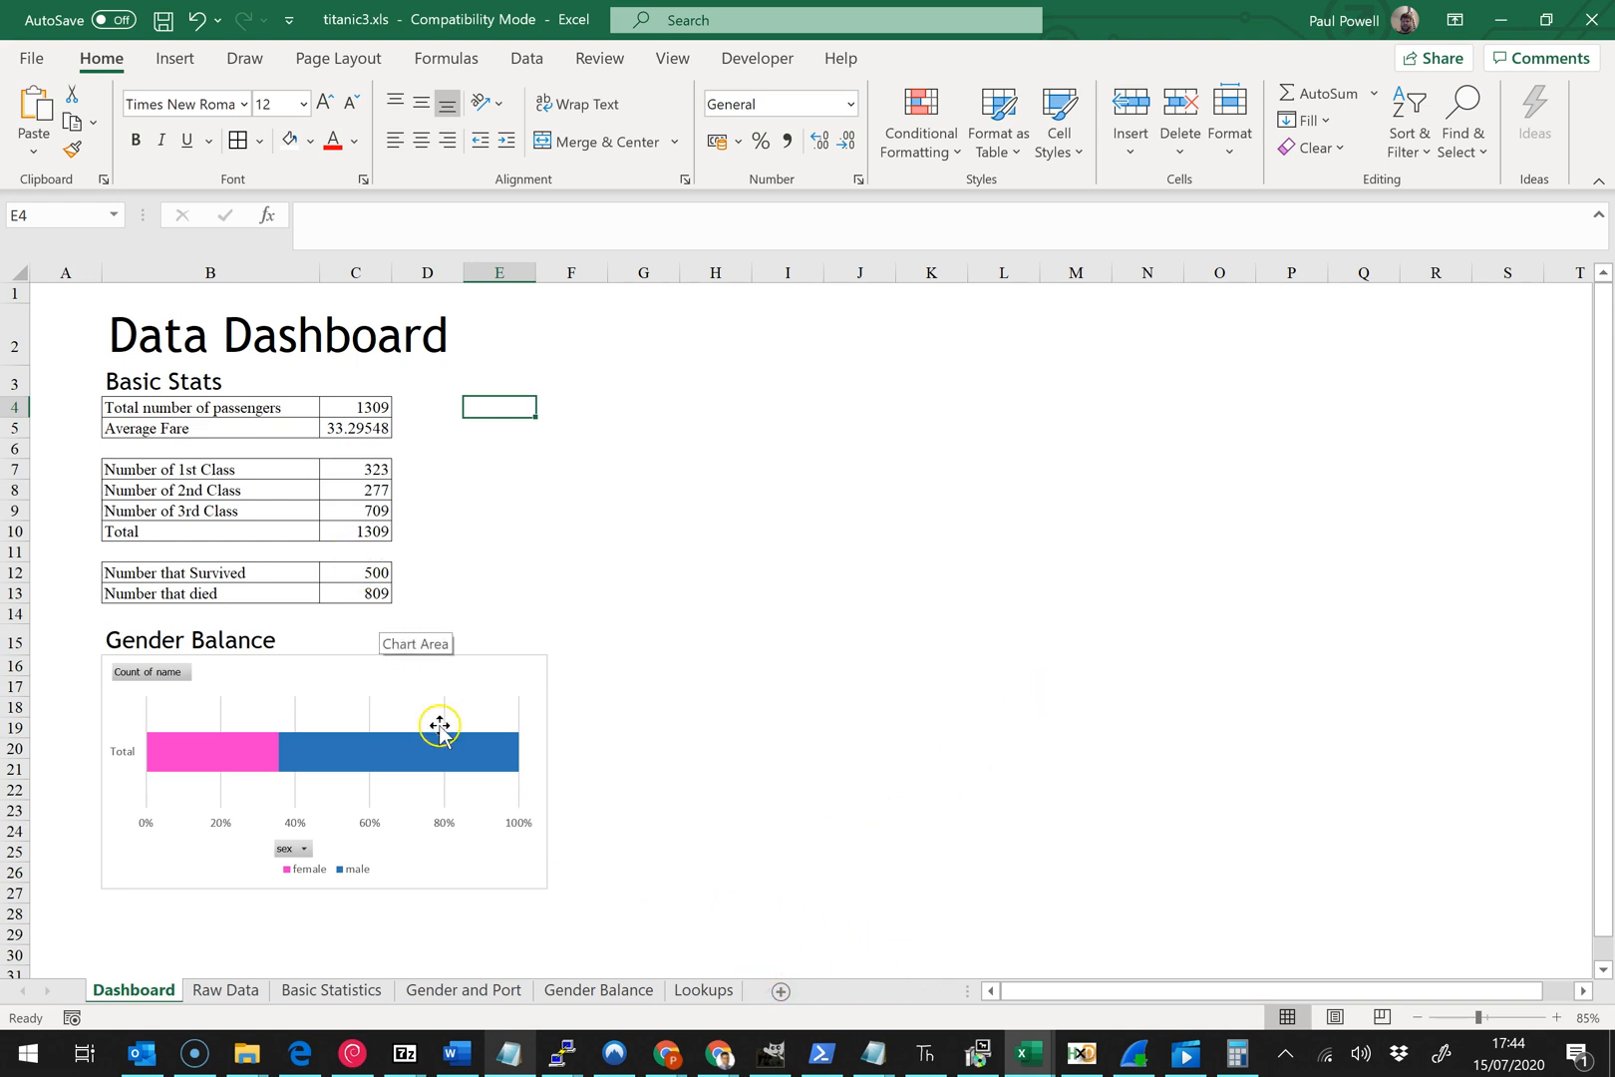
- Add orange gradient-fill data bars to the three passenger class counts in C7:C9
left_click(352, 469)
left_click_drag(352, 468, 359, 510)
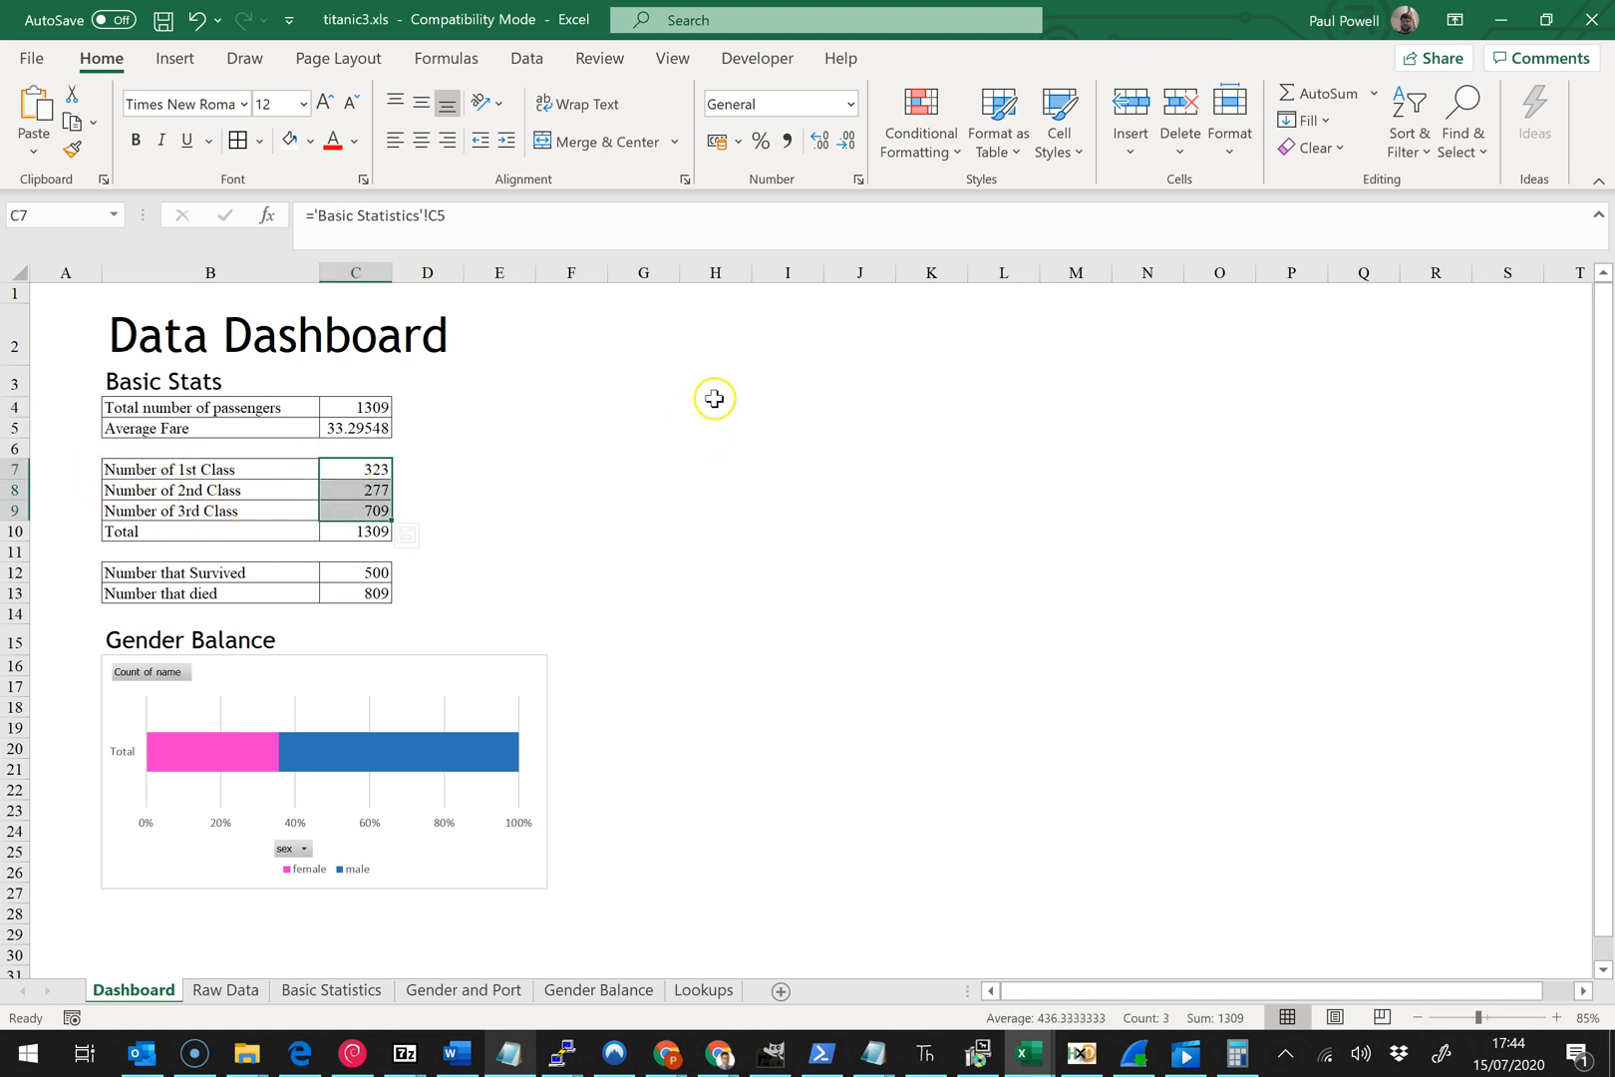
left_click(942, 162)
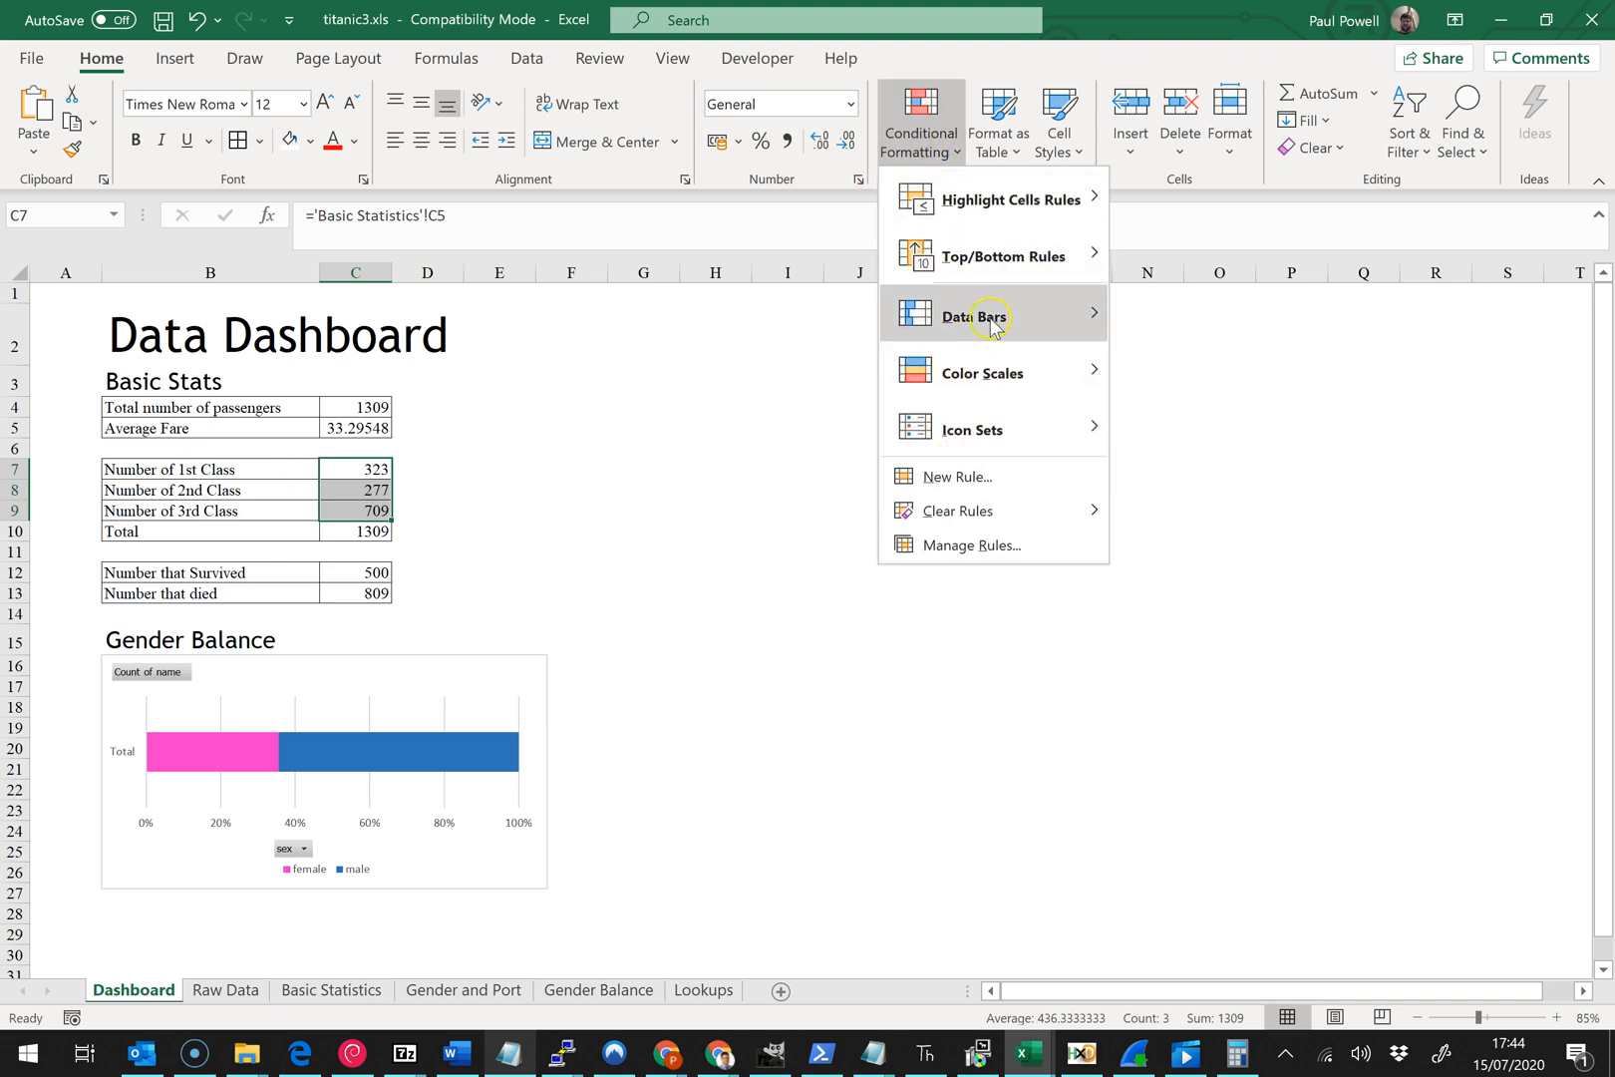
mouse_move(1009, 325)
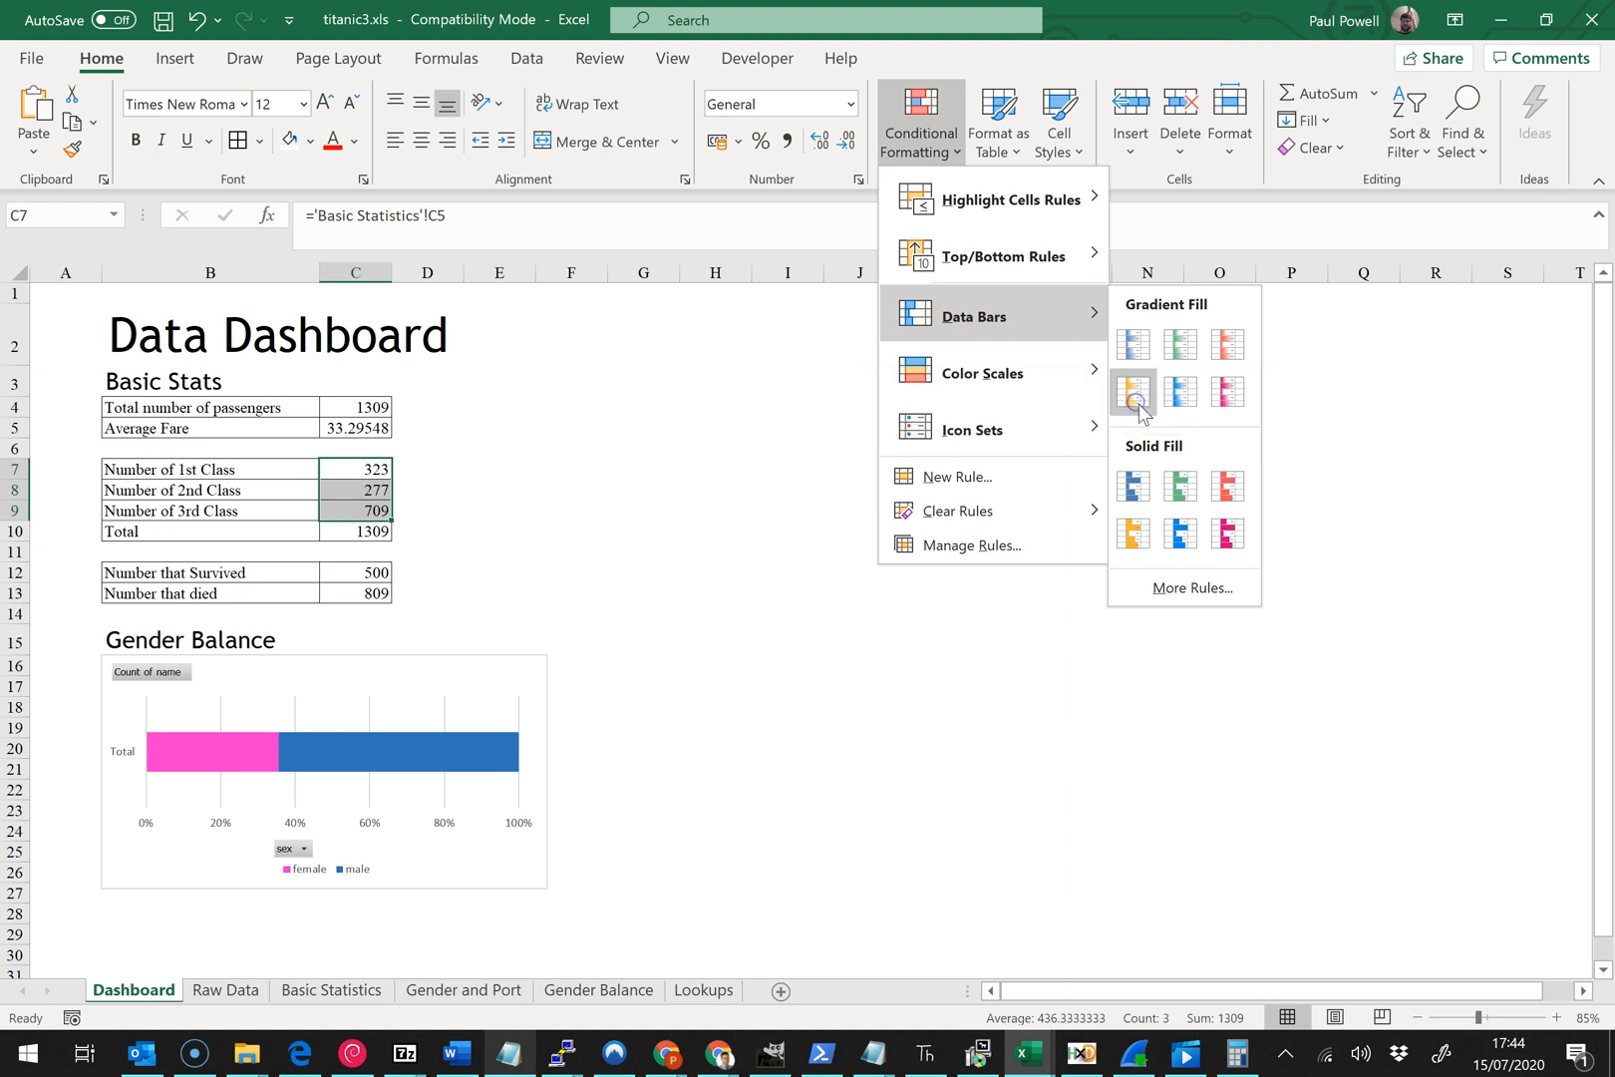
left_click(1134, 391)
left_click(698, 490)
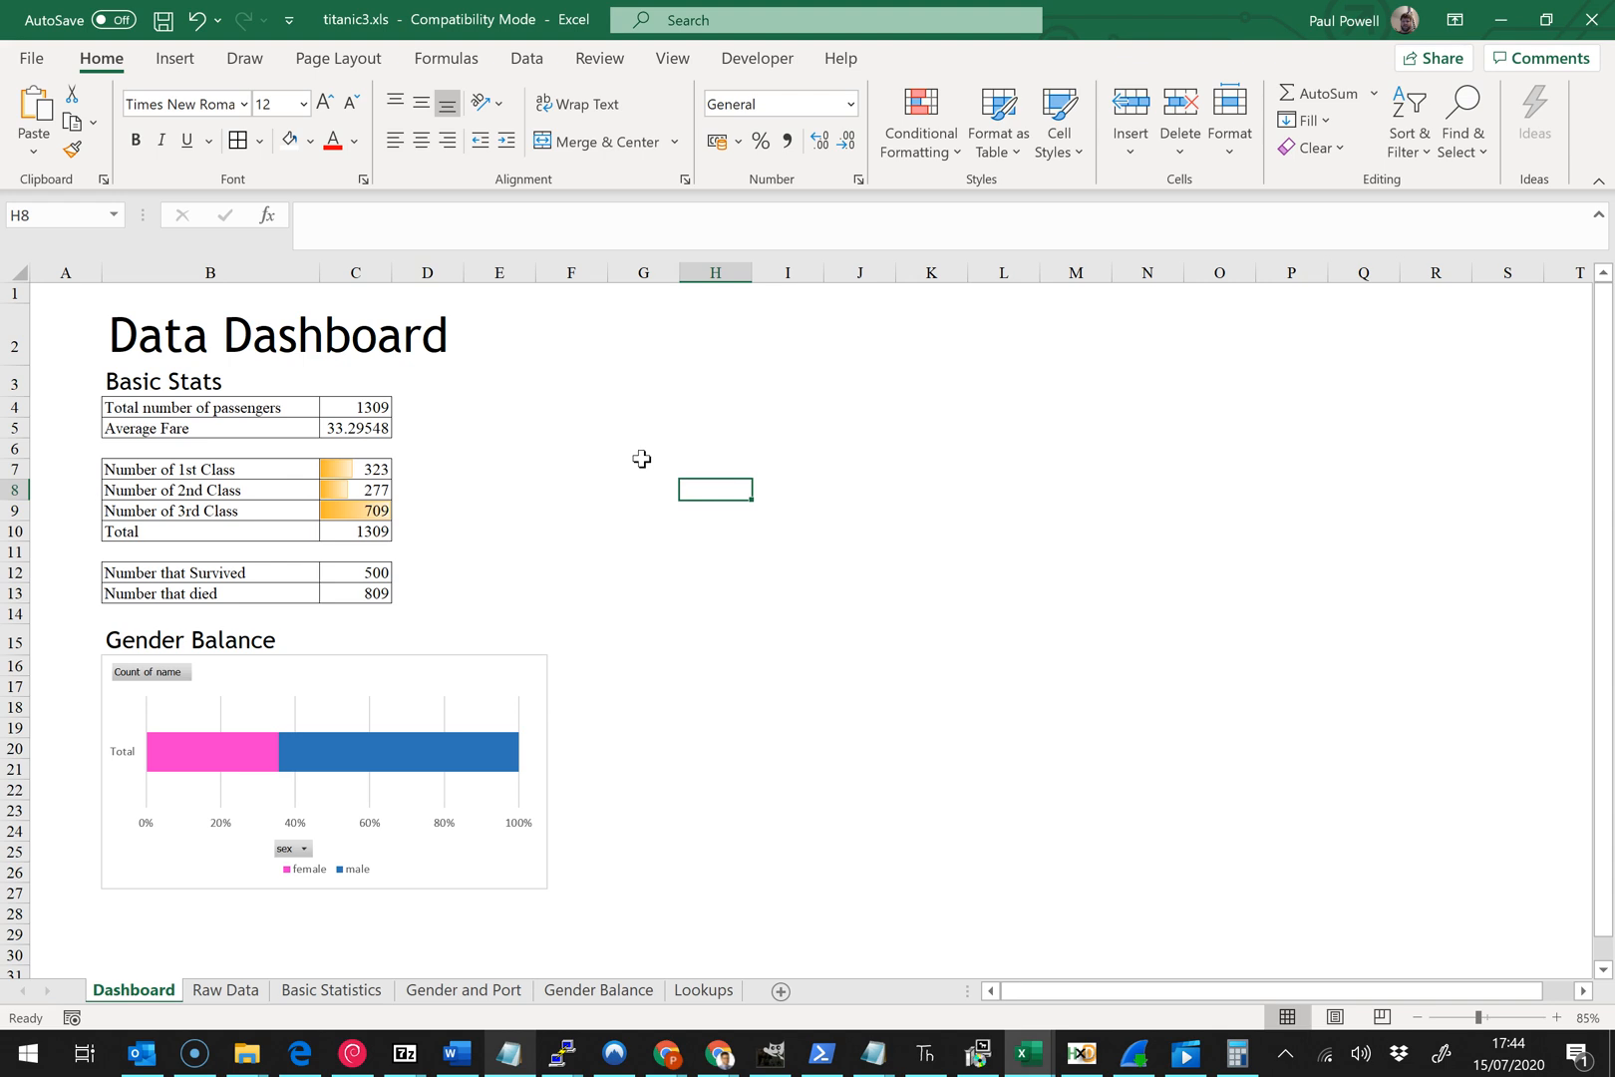
left_click(602, 537)
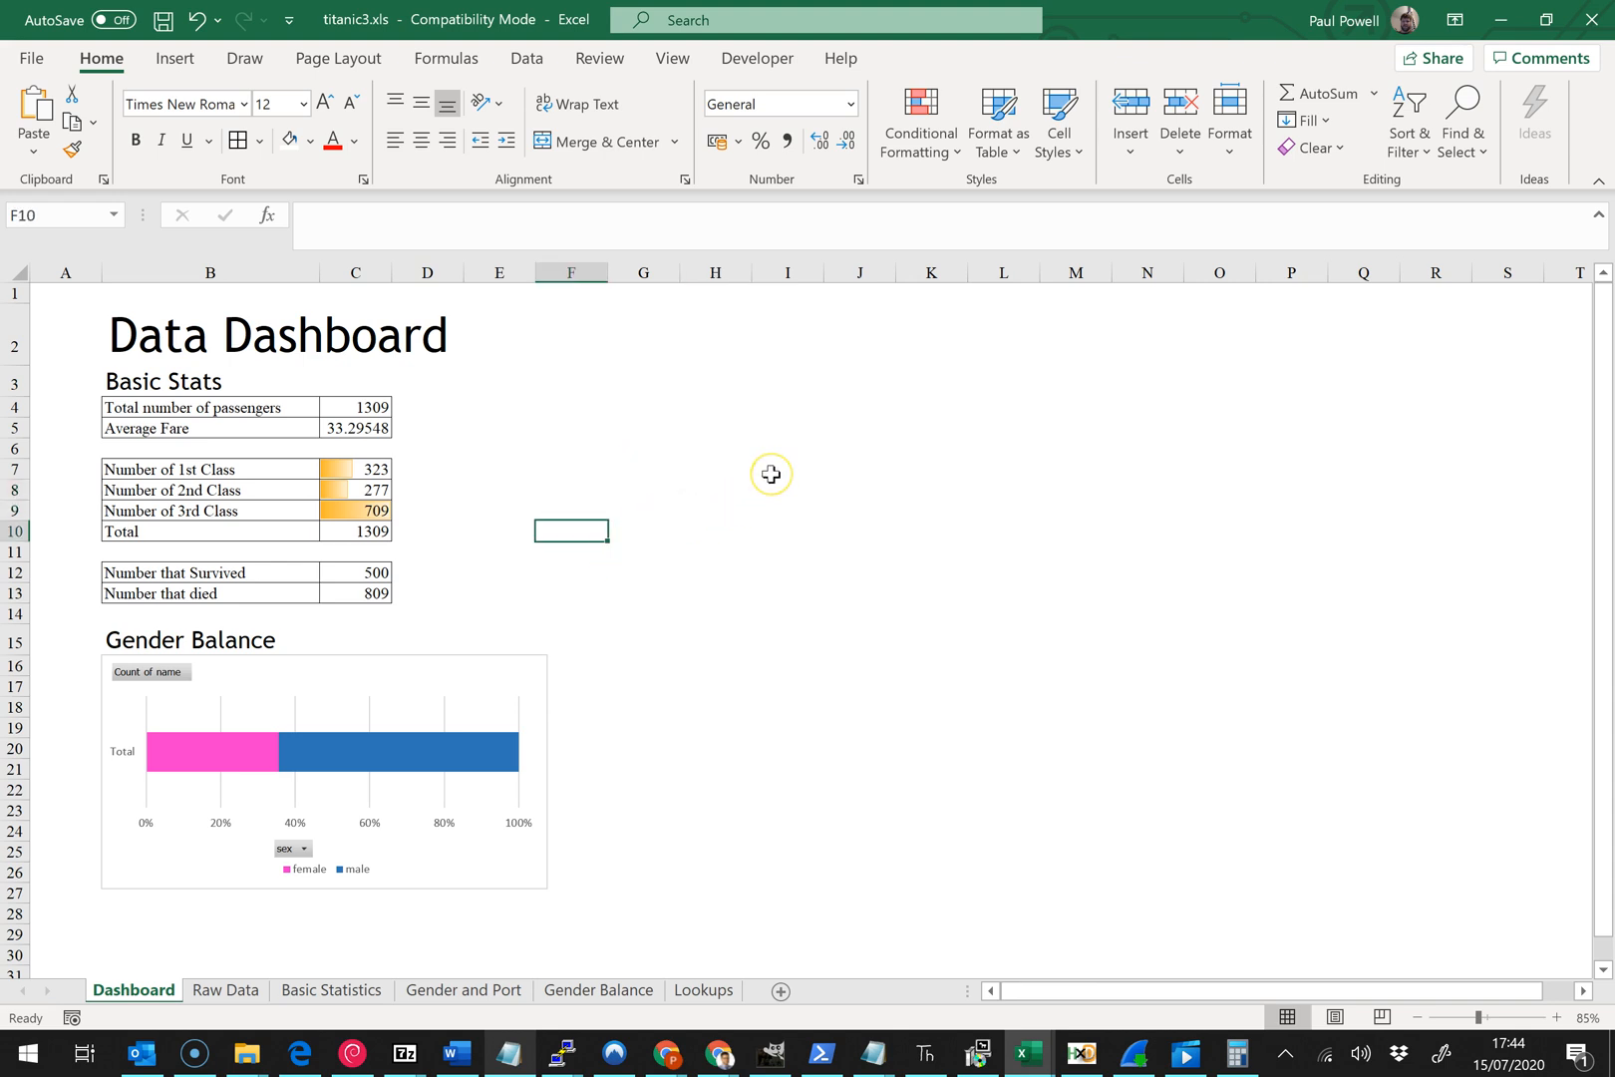